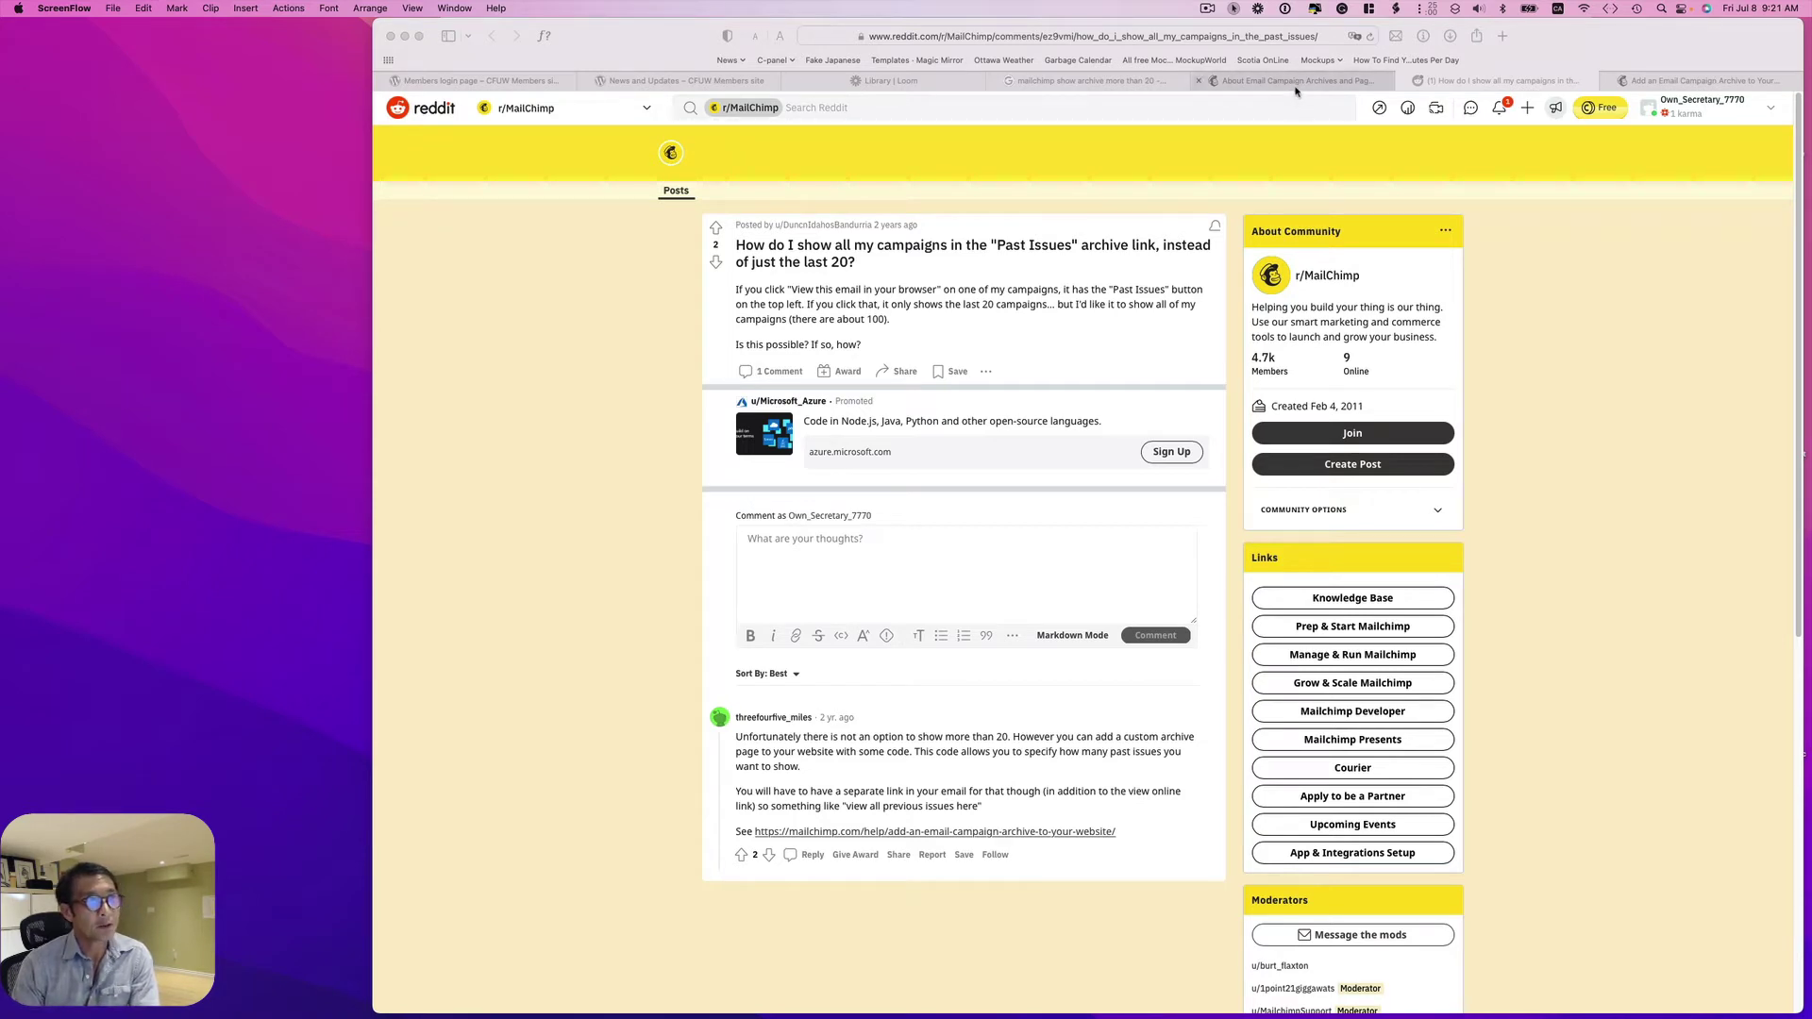
# - From News and Updates, open the 2022 Club Action Newsletters archive via Read Past Club Action News
pyautogui.click(679, 82)
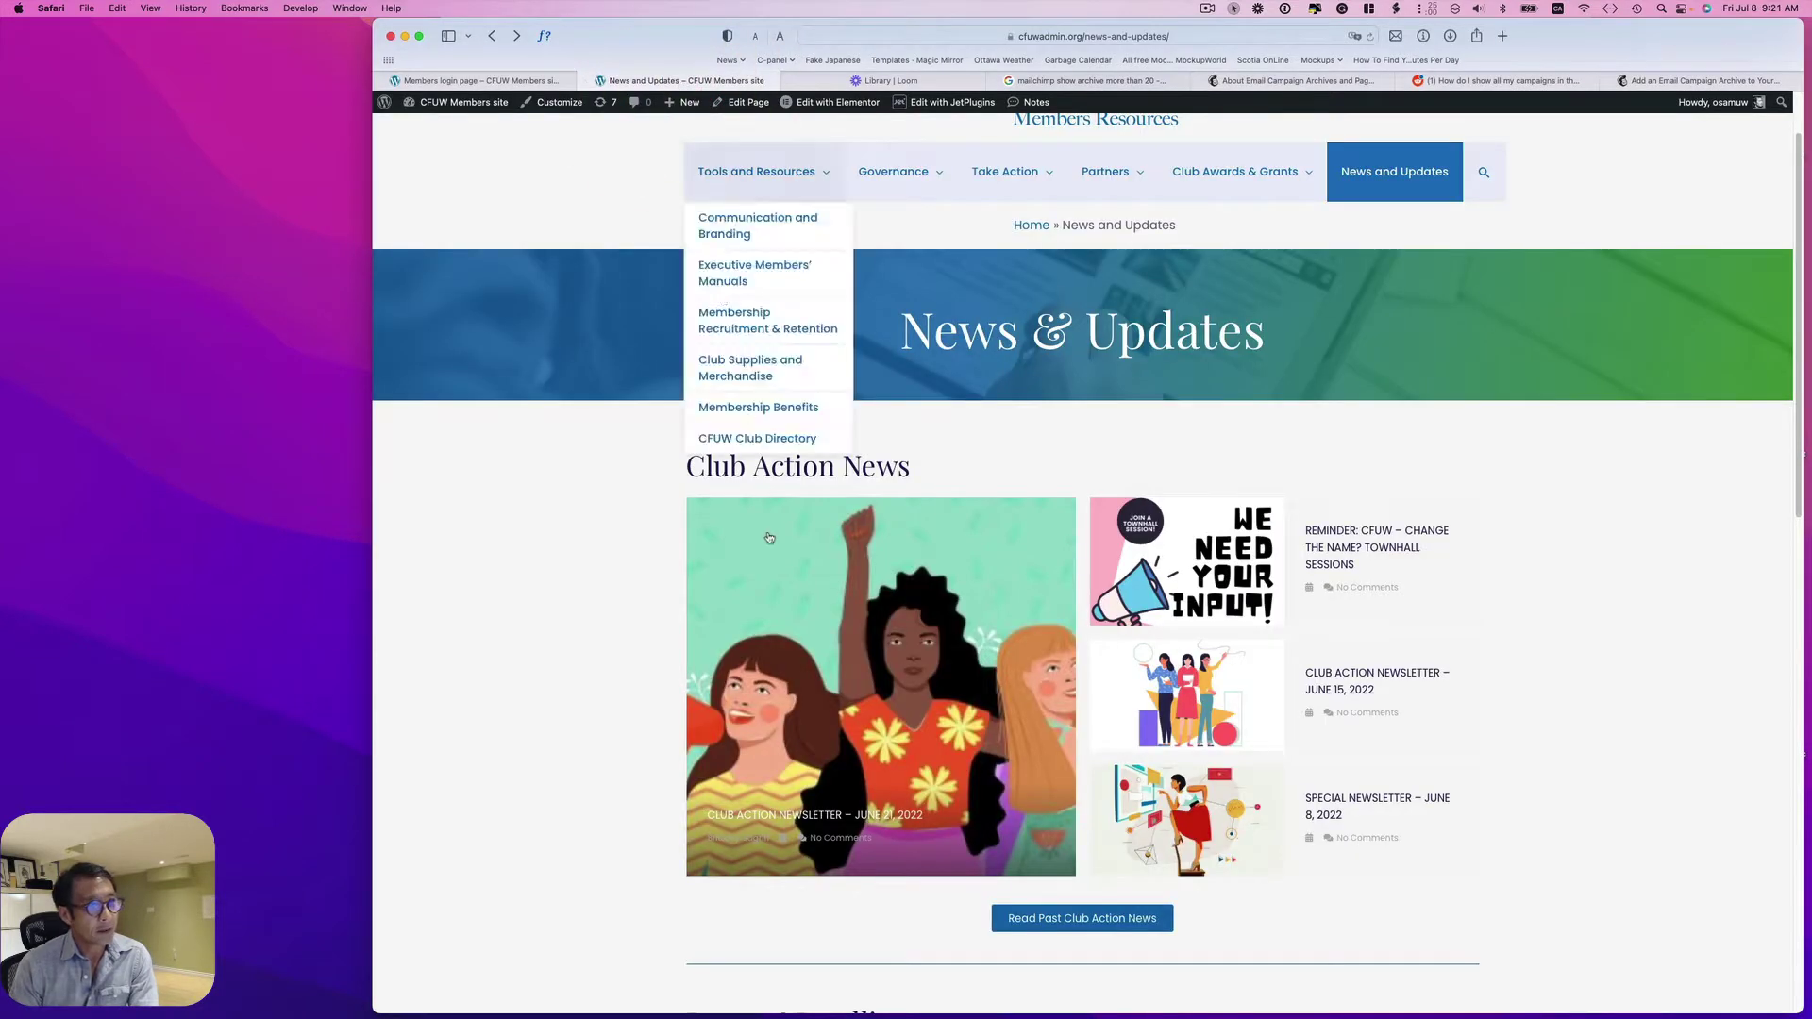
pyautogui.scroll(-1, 833, 640)
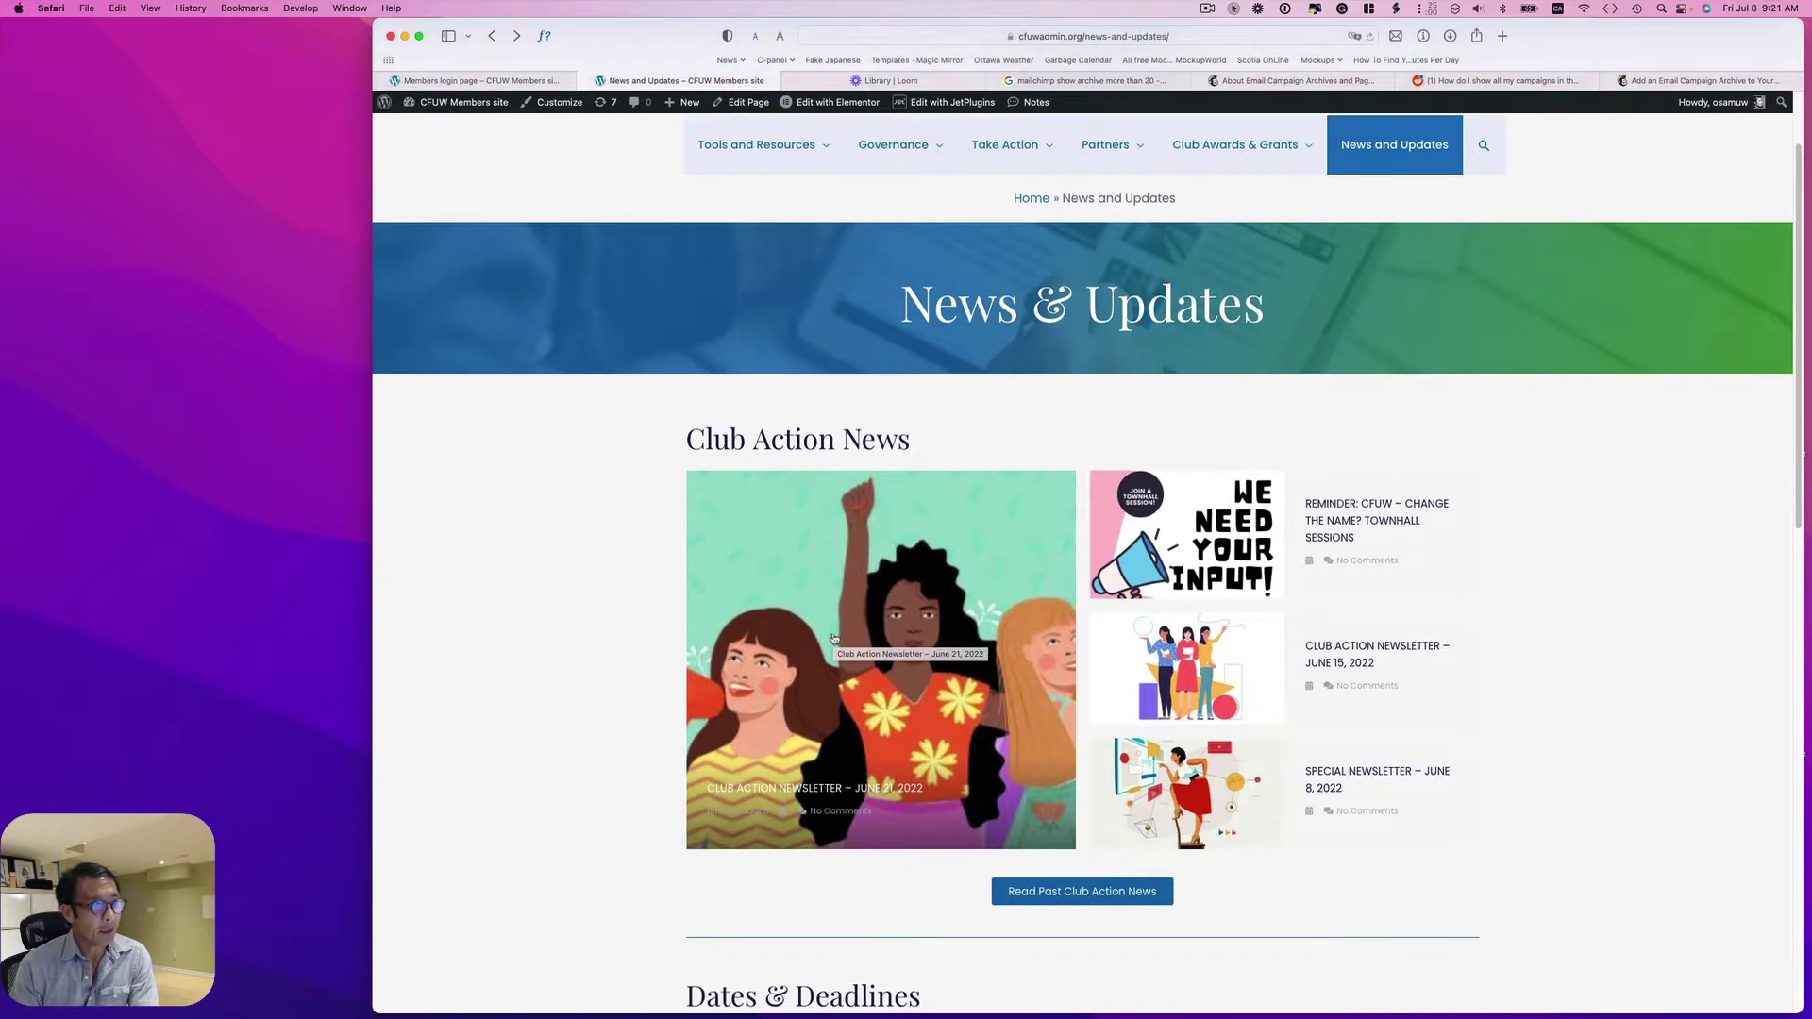
pyautogui.scroll(-3, 1019, 658)
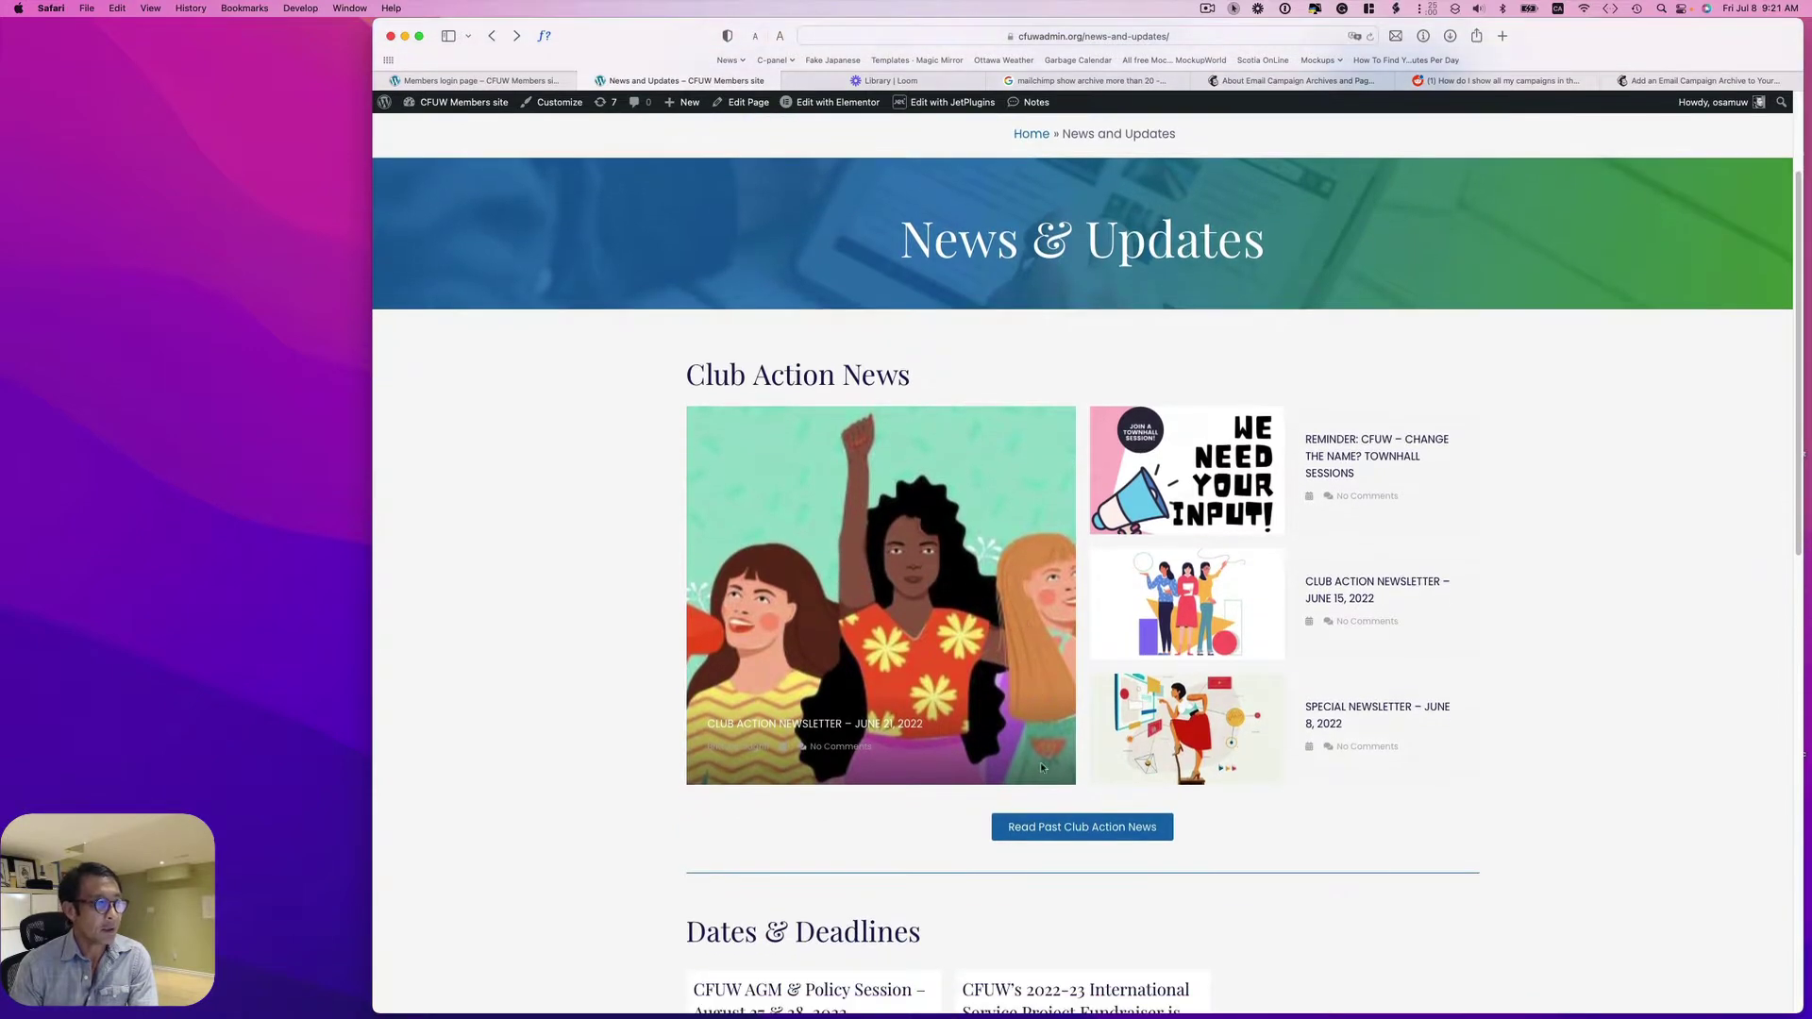
pyautogui.click(1090, 835)
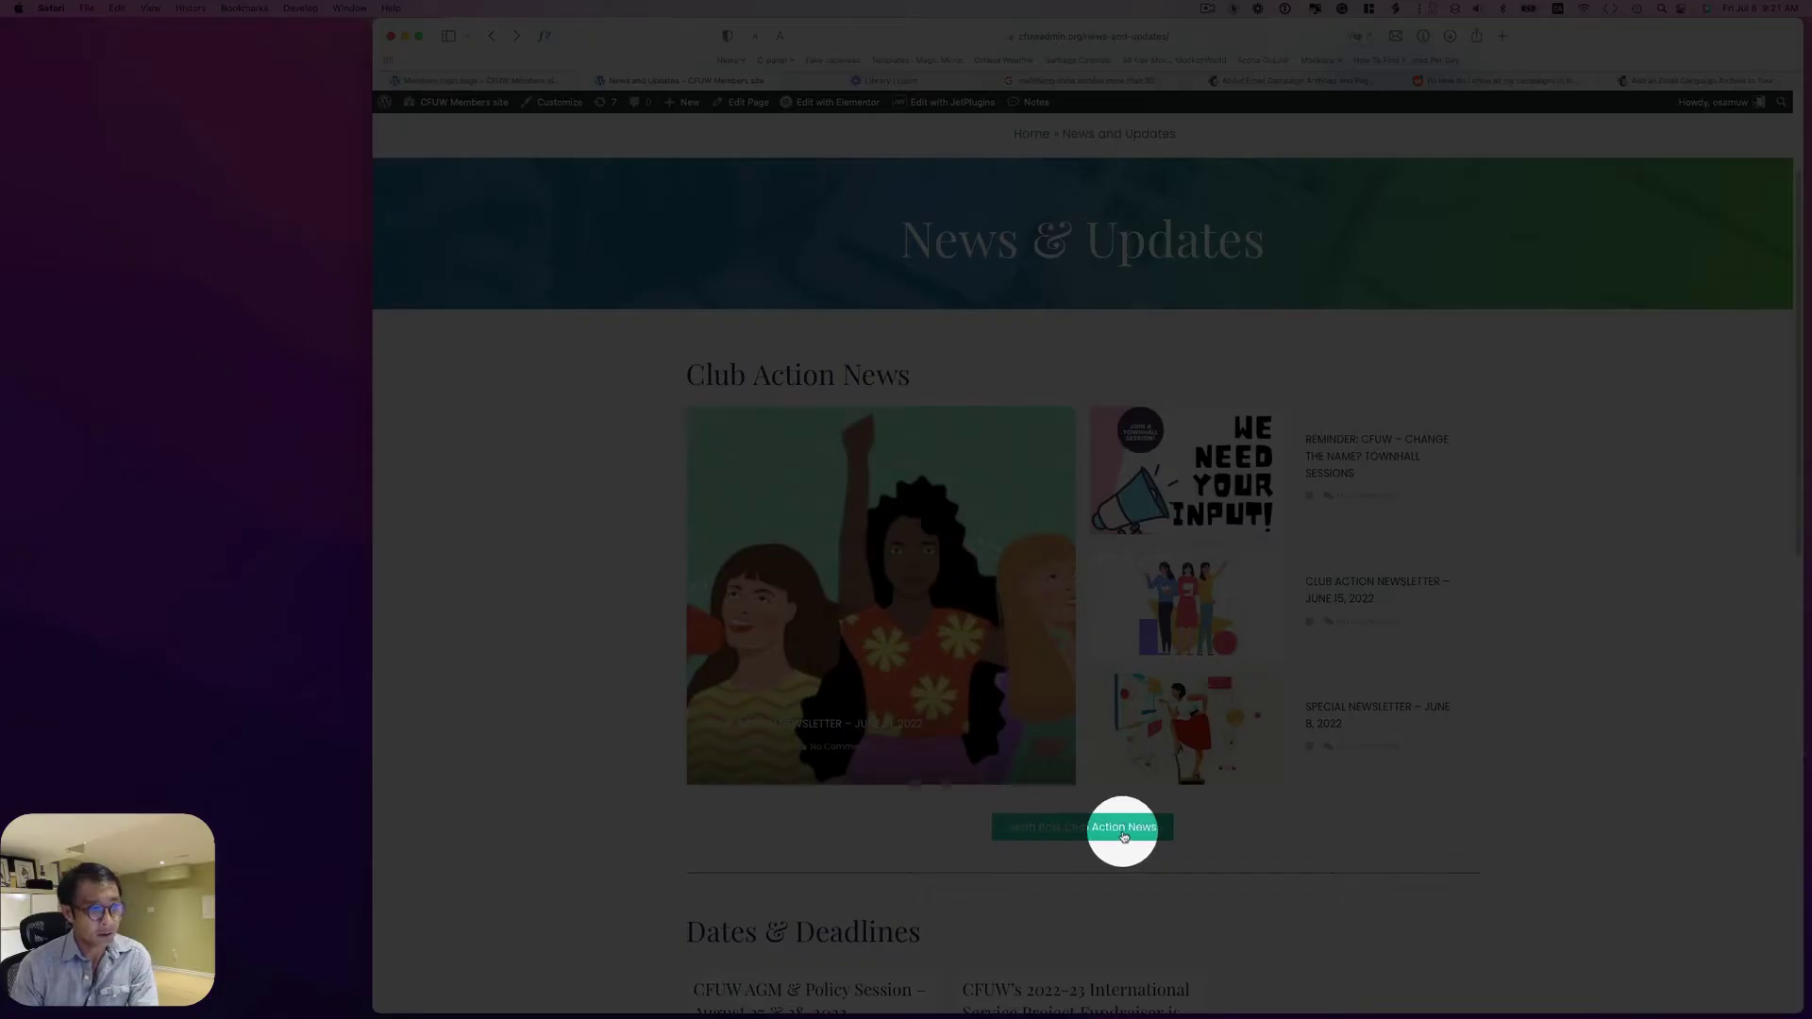
pyautogui.click(1122, 837)
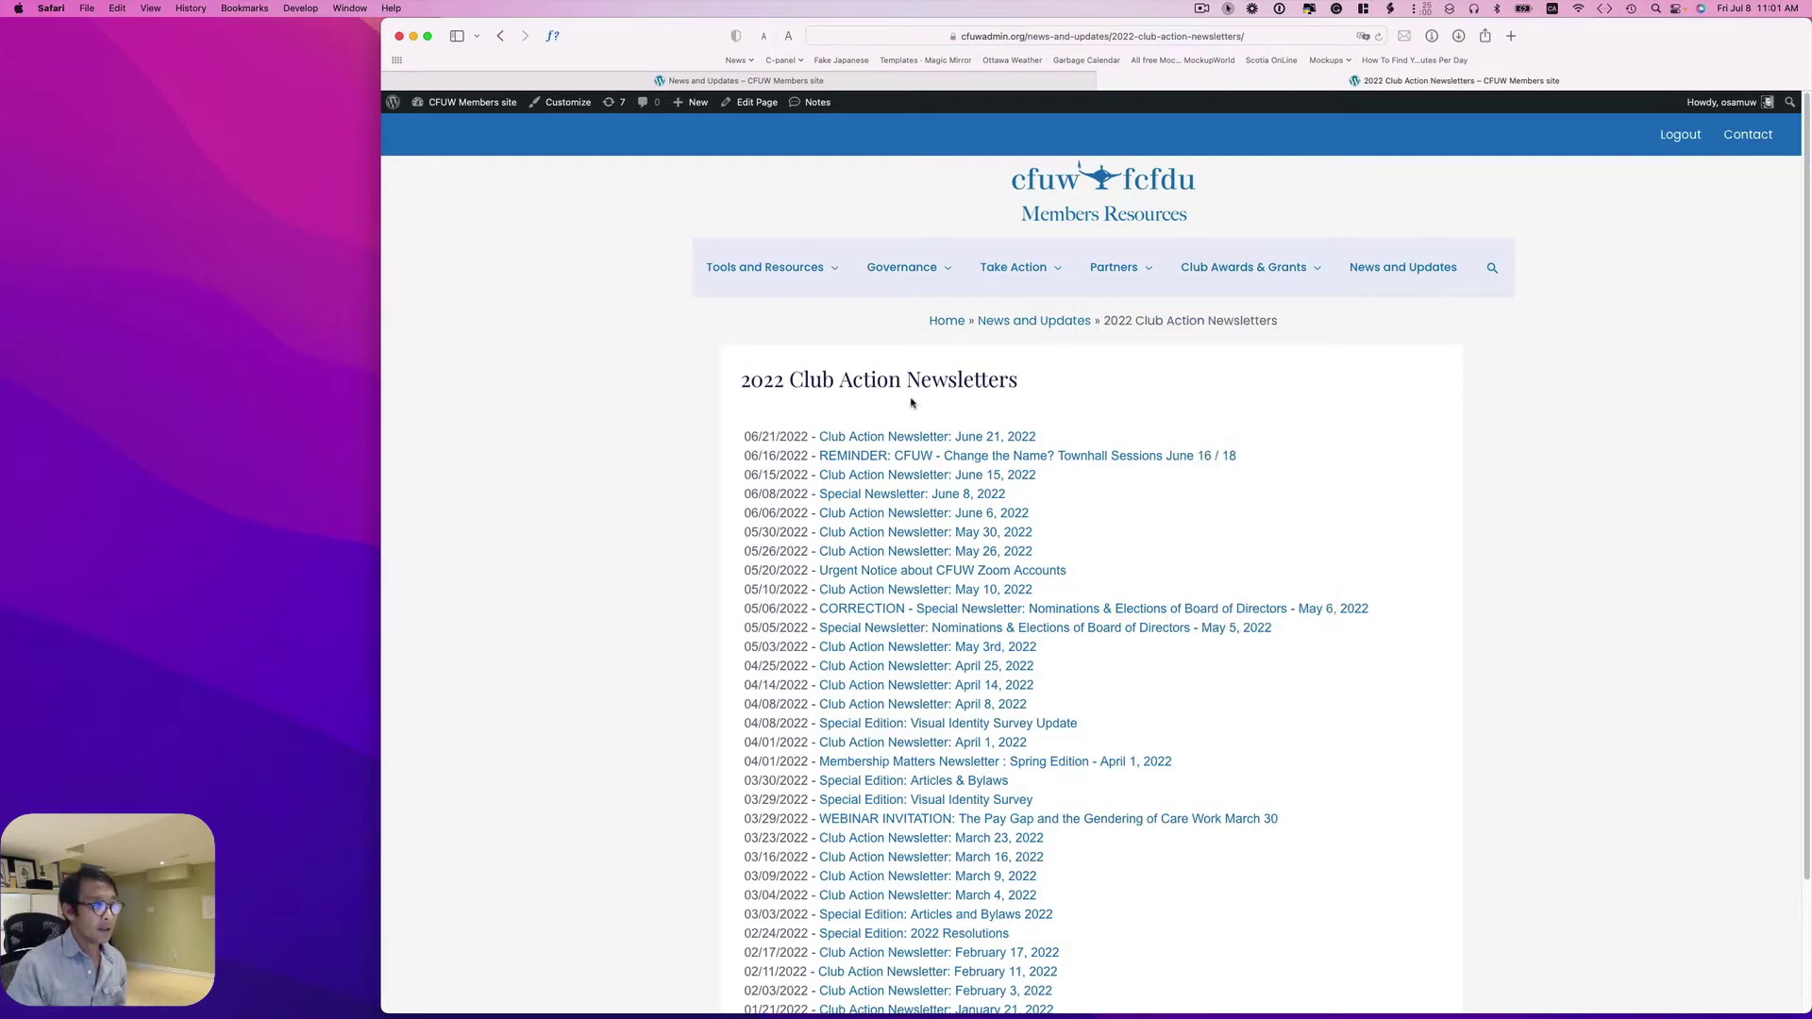
# - Review the 2022 list, then open and browse the 2021 Club Action Newsletters page from News and Updates
pyautogui.scroll(-3, 911, 403)
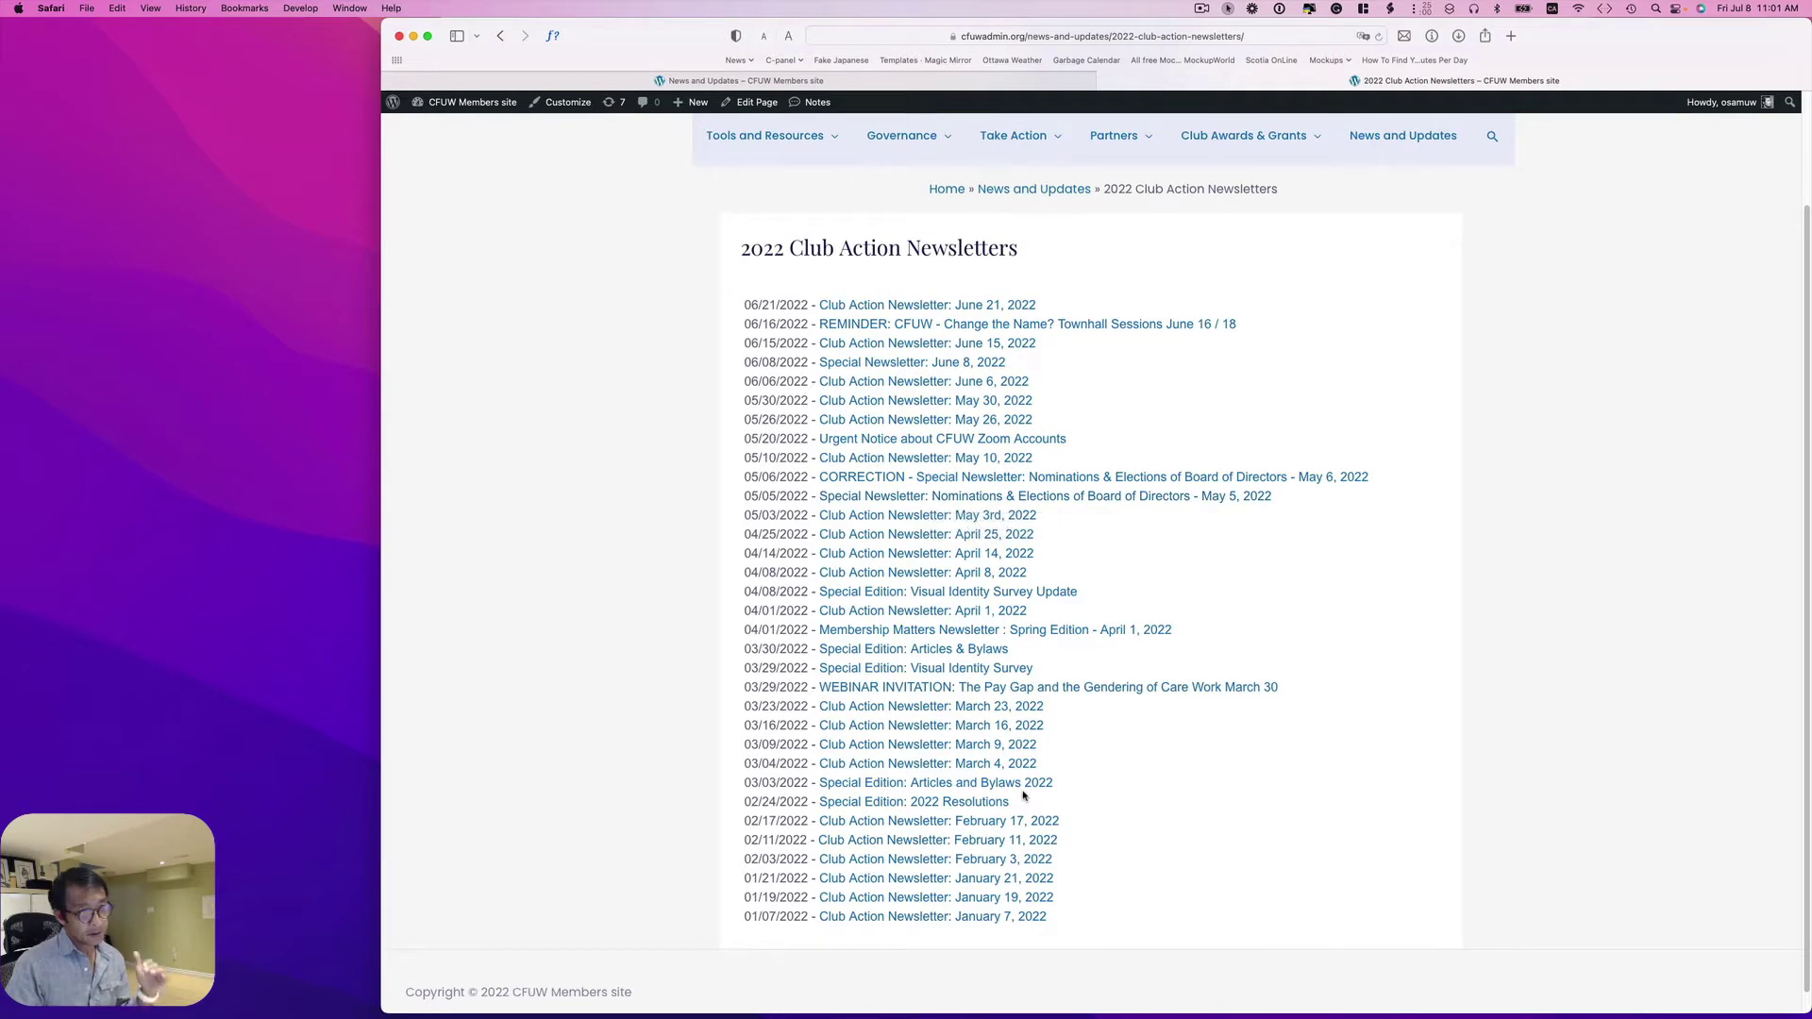
pyautogui.scroll(3, 1044, 809)
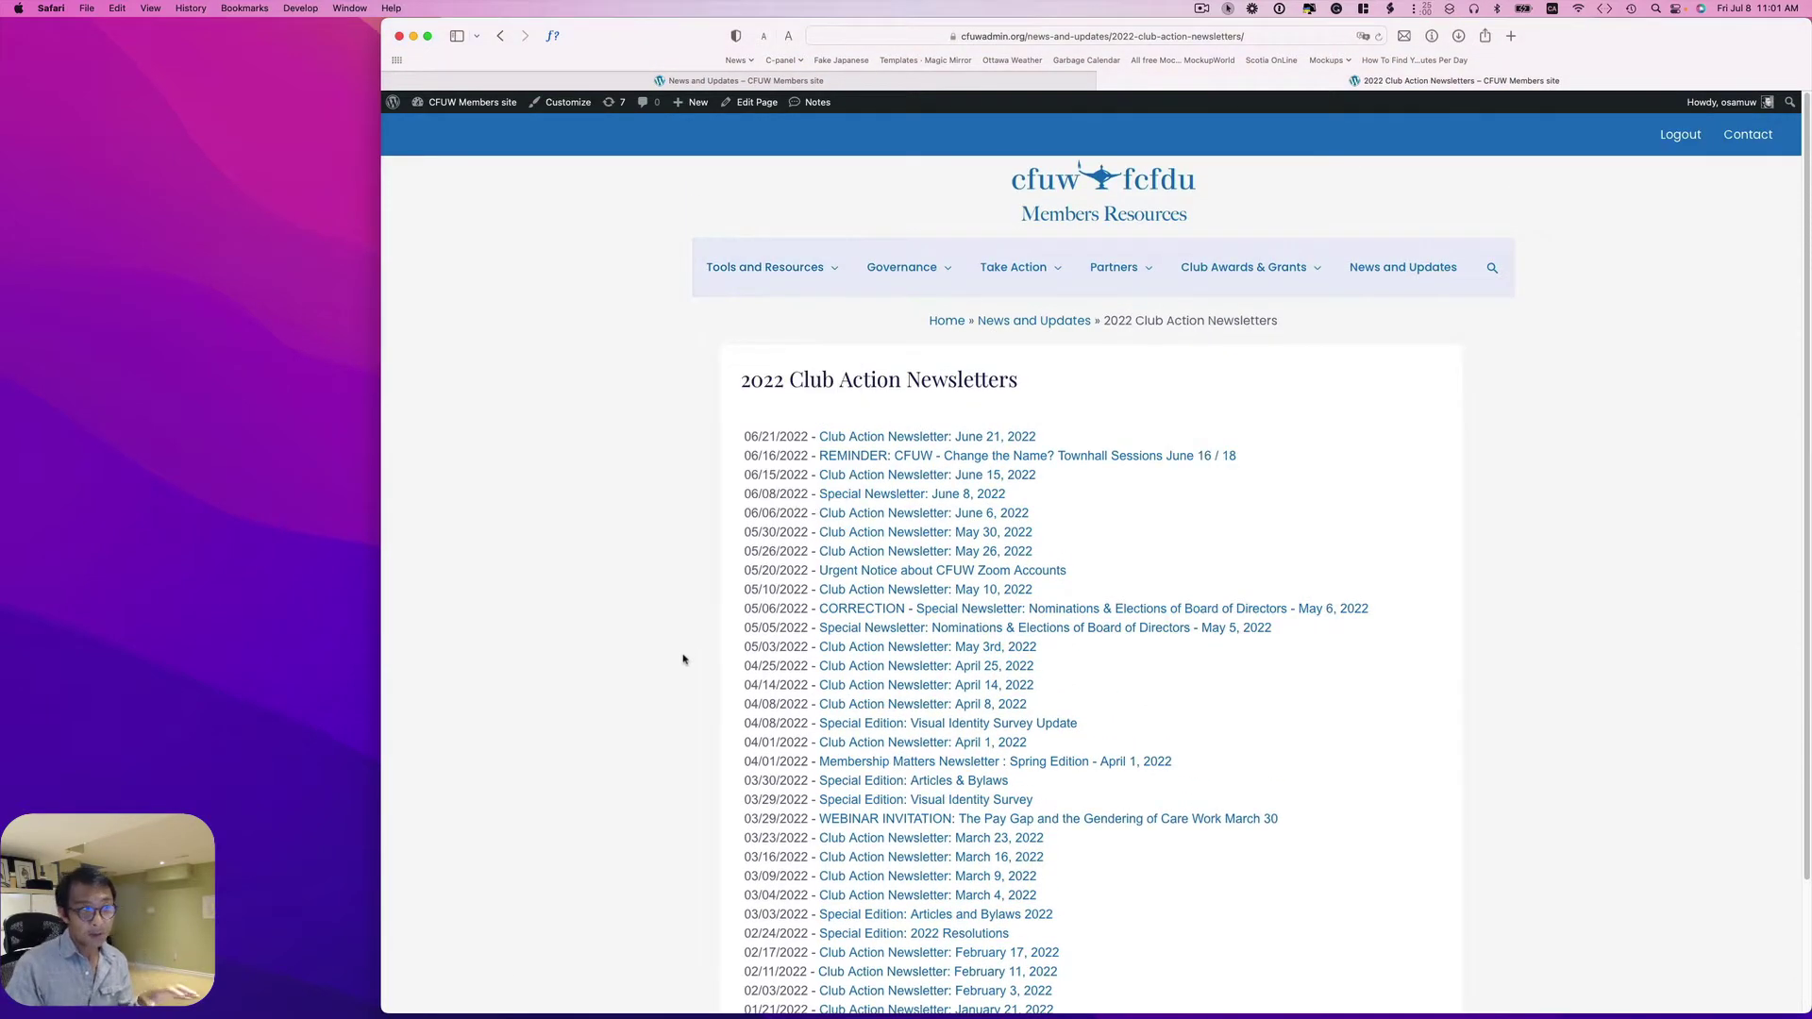
pyautogui.scroll(-3, 686, 660)
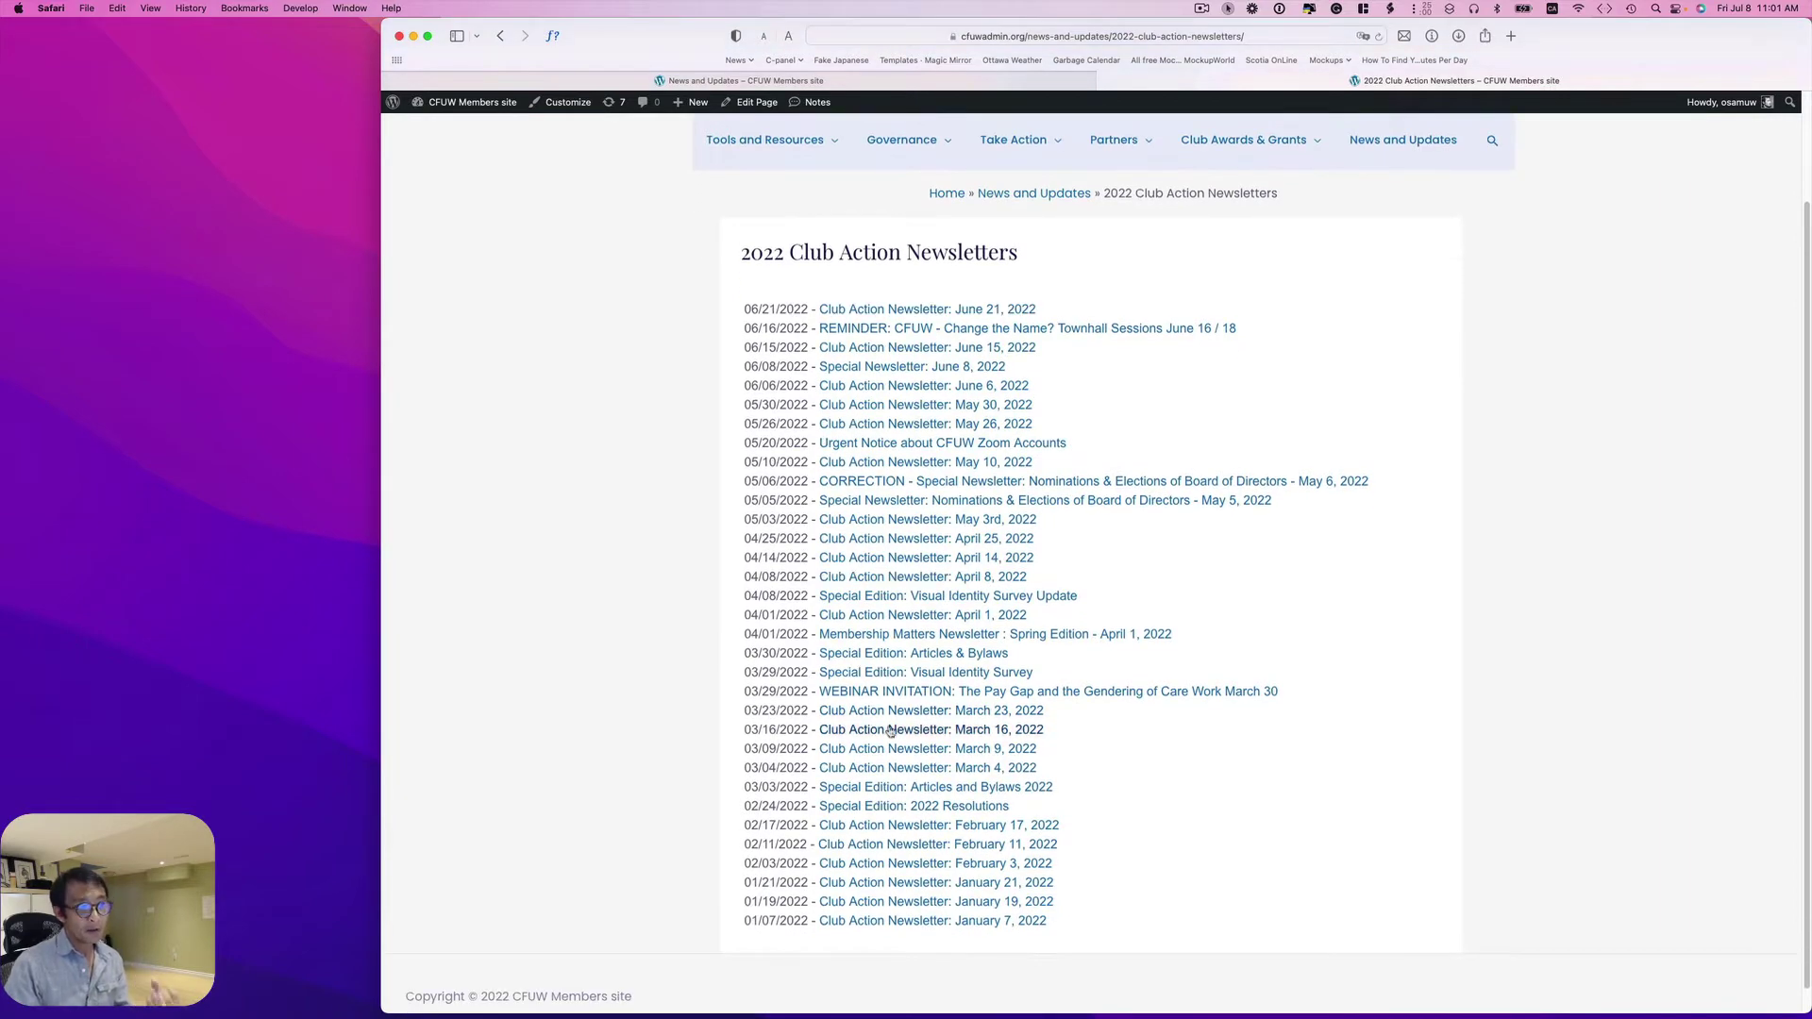
pyautogui.click(930, 81)
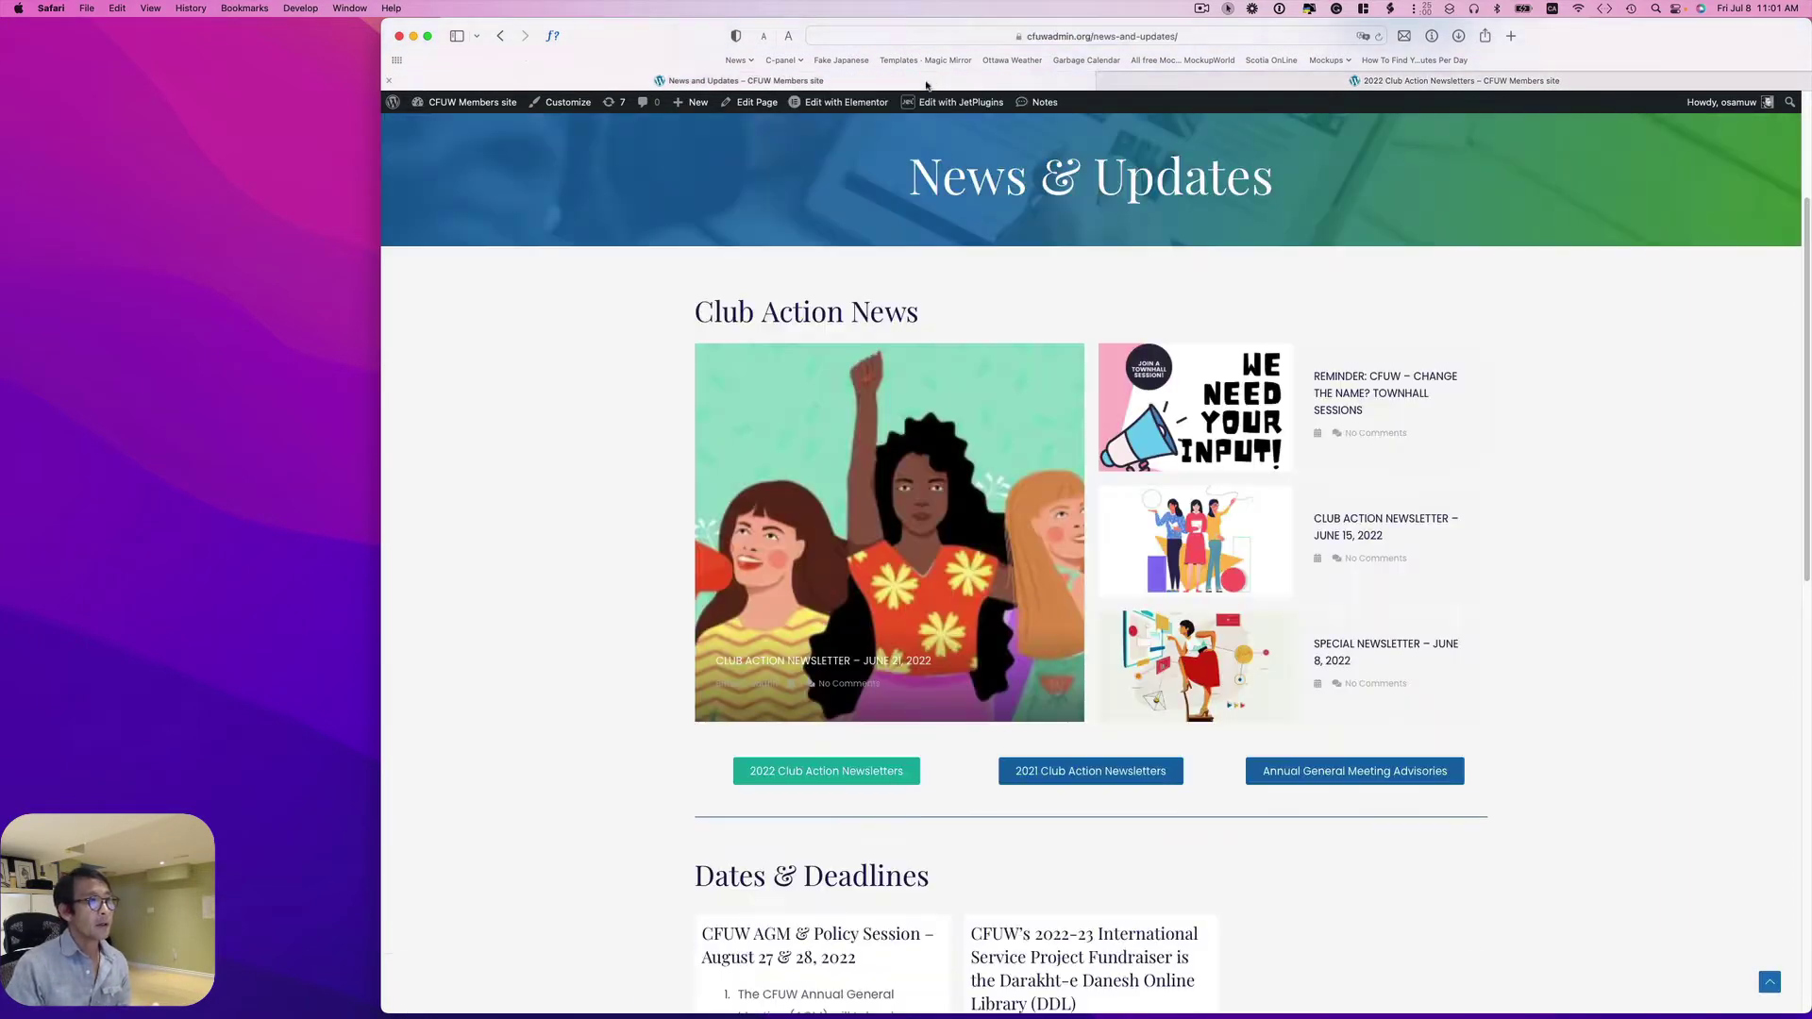
pyautogui.click(1022, 780)
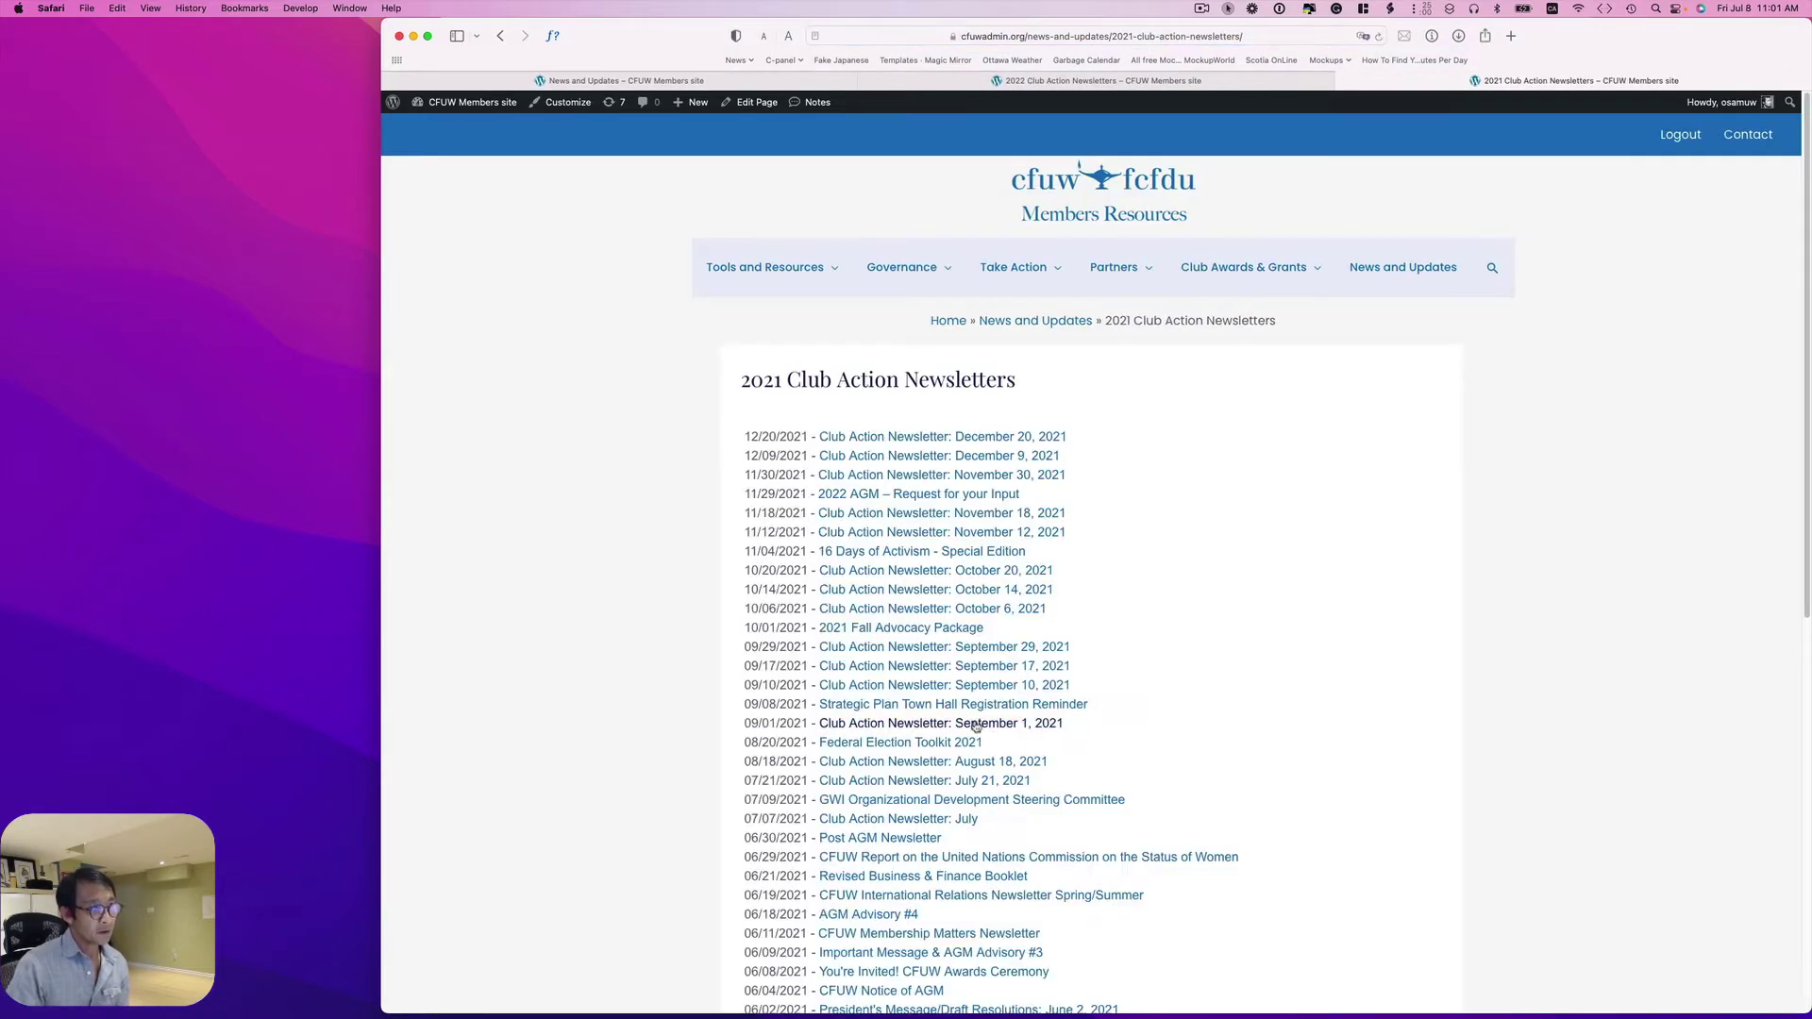
pyautogui.scroll(-3, 974, 732)
pyautogui.scroll(-5, 973, 731)
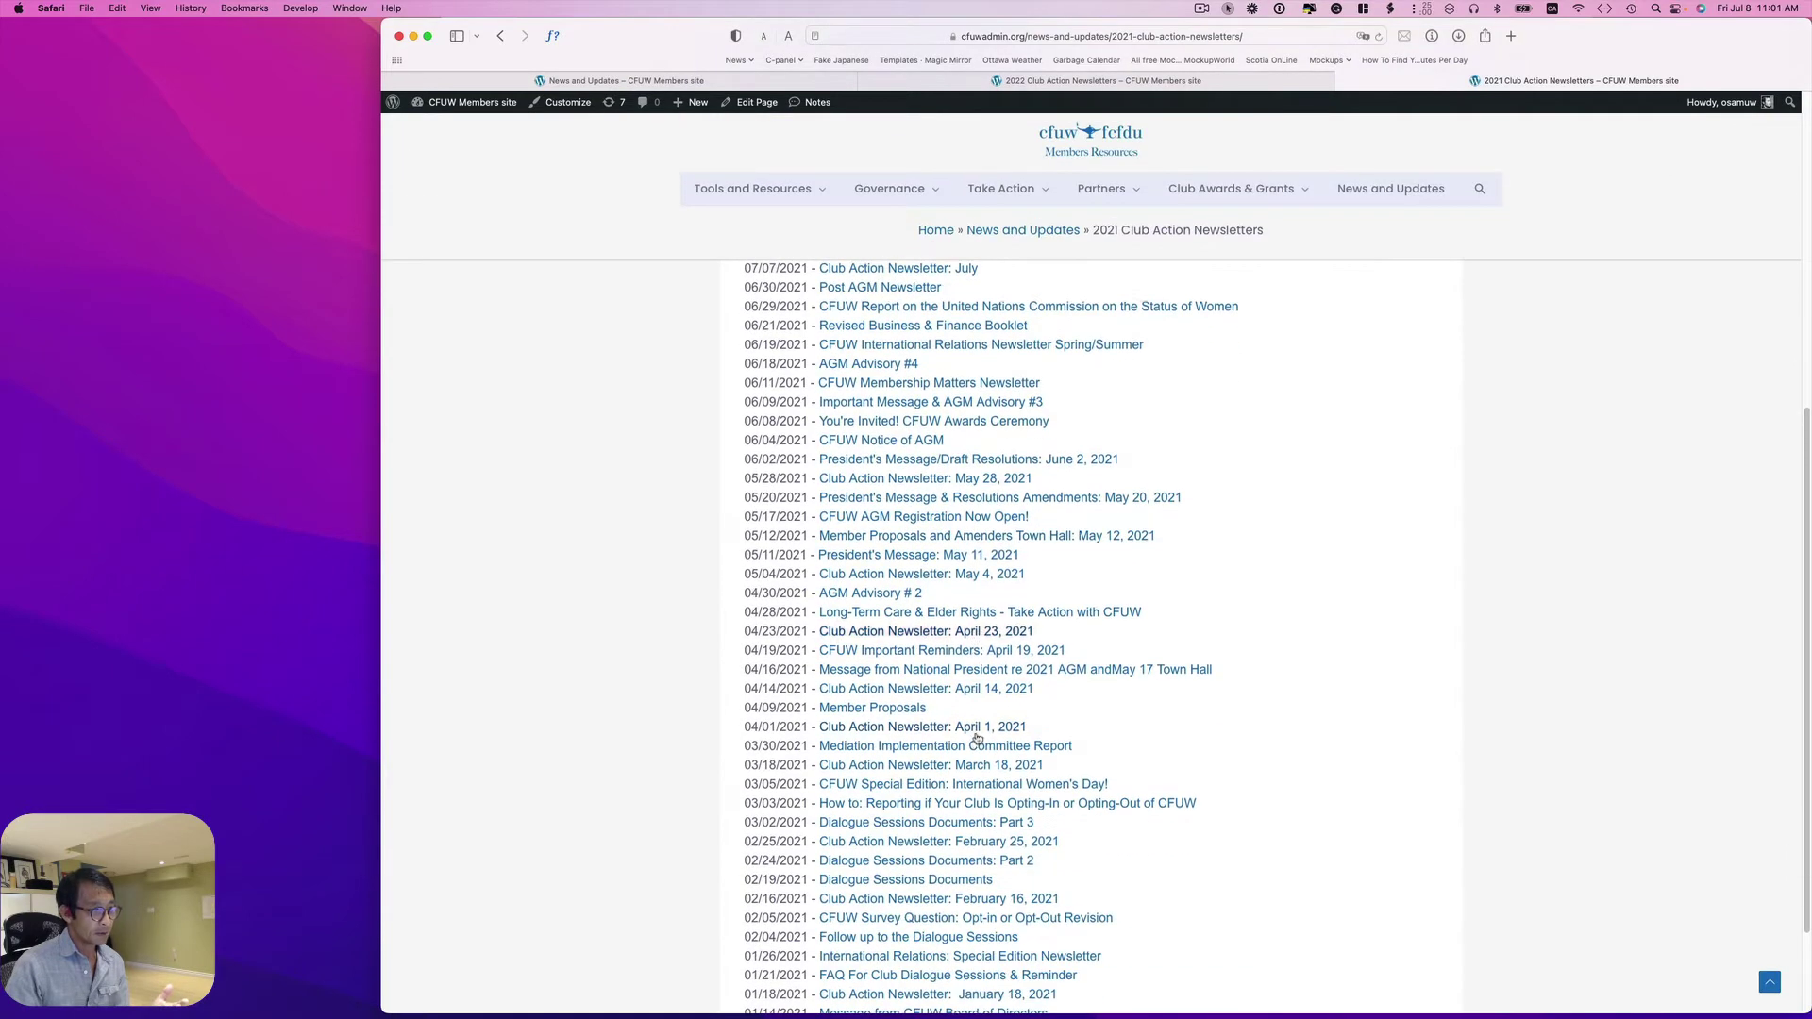
pyautogui.scroll(8, 947, 830)
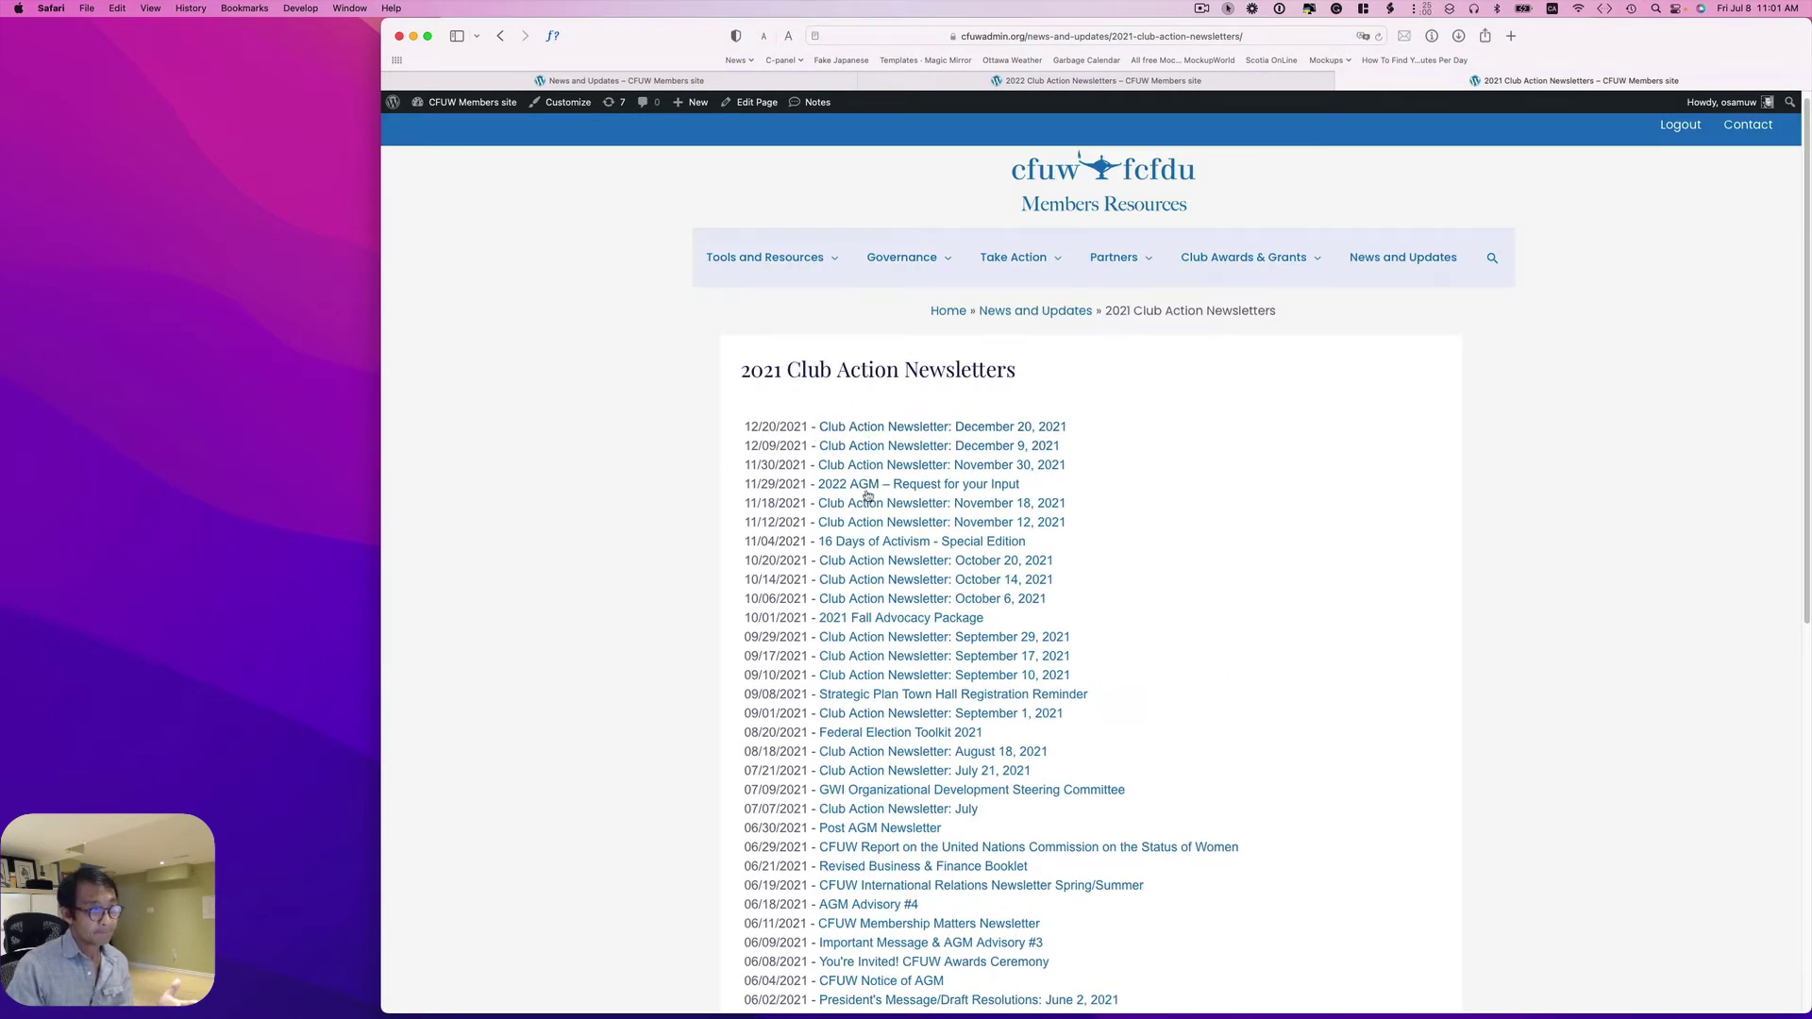
pyautogui.scroll(-4, 897, 538)
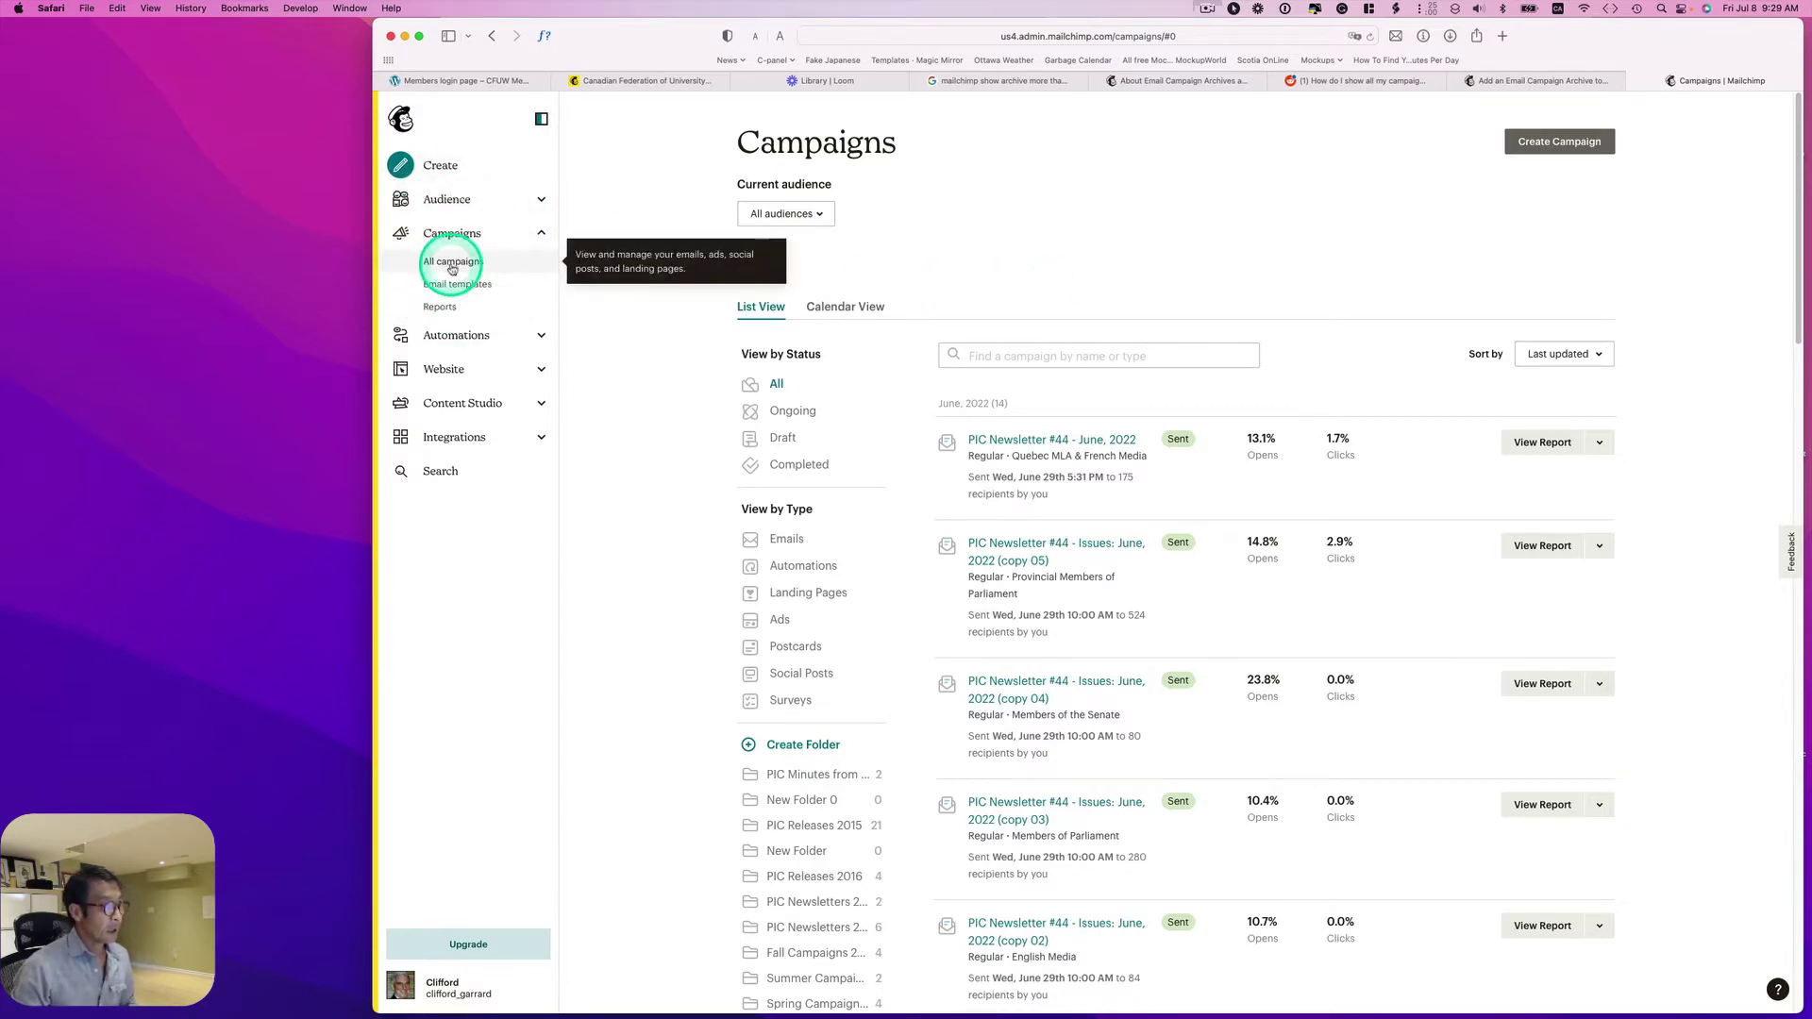
# - Filter Mailchimp's campaign list to the PIC Releases 2015 folder's 21 December 2015 campaigns
pyautogui.scroll(-3, 1194, 476)
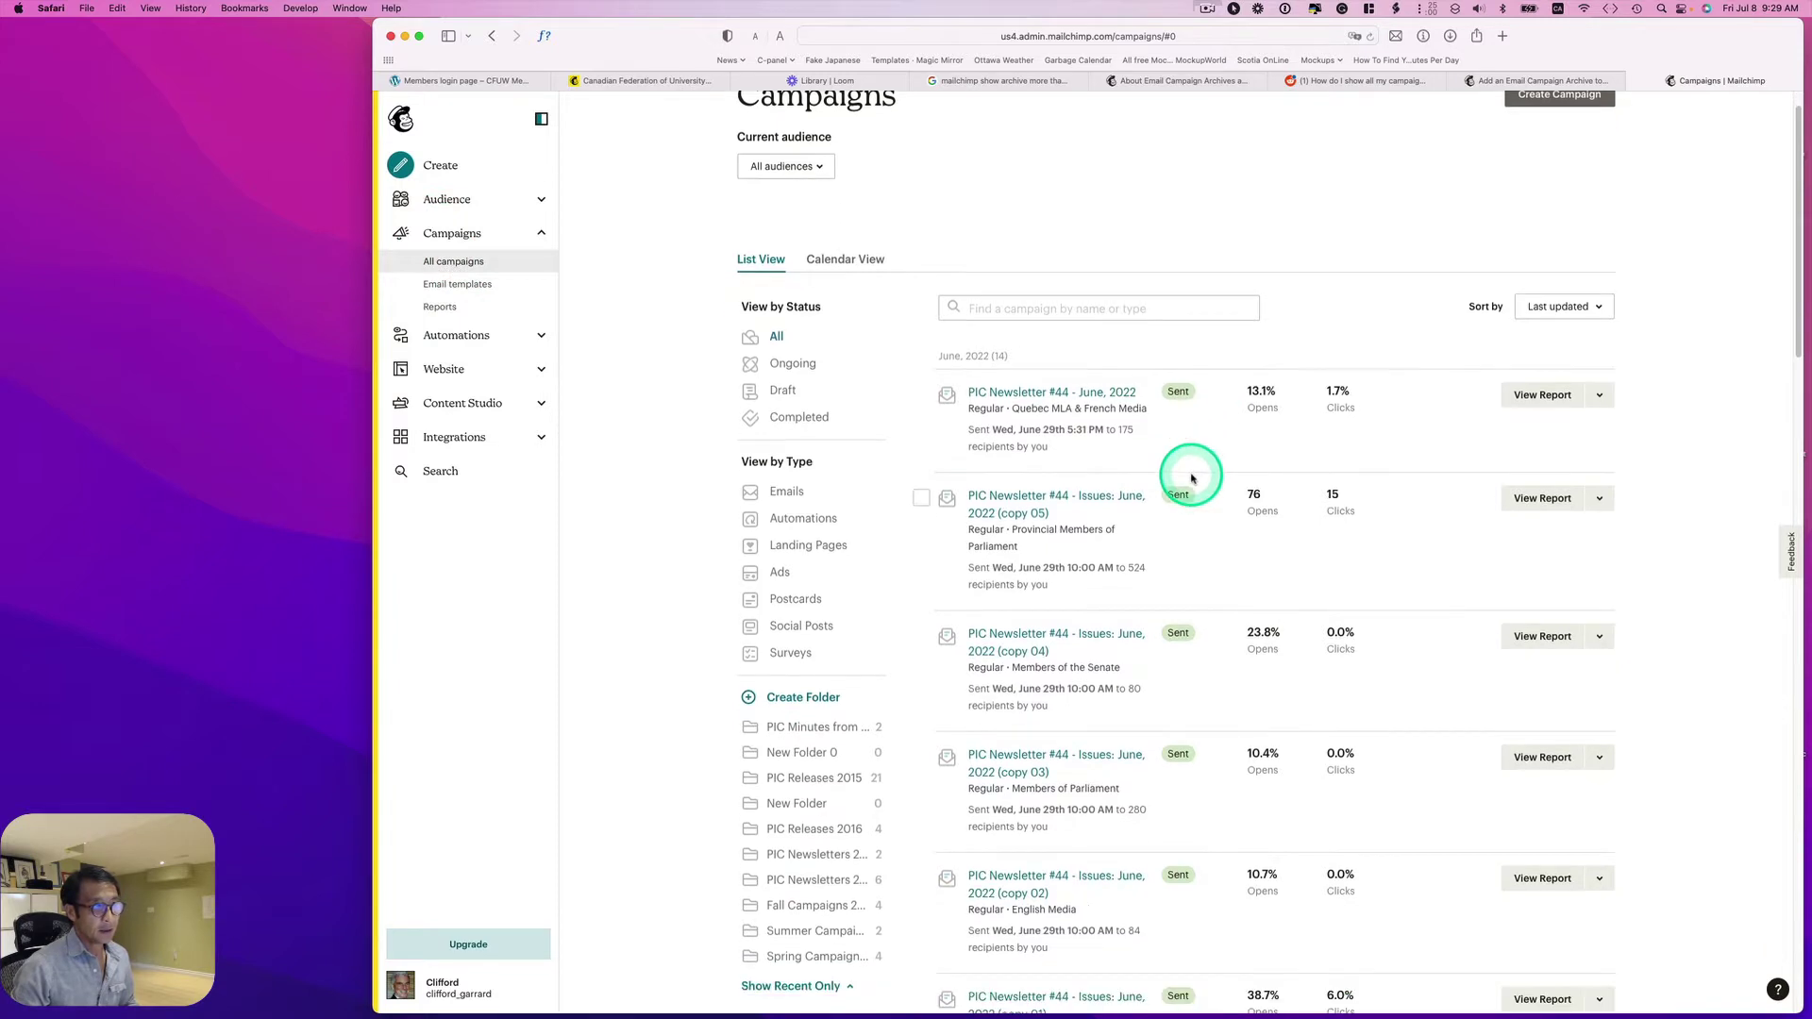
pyautogui.scroll(-3, 1189, 474)
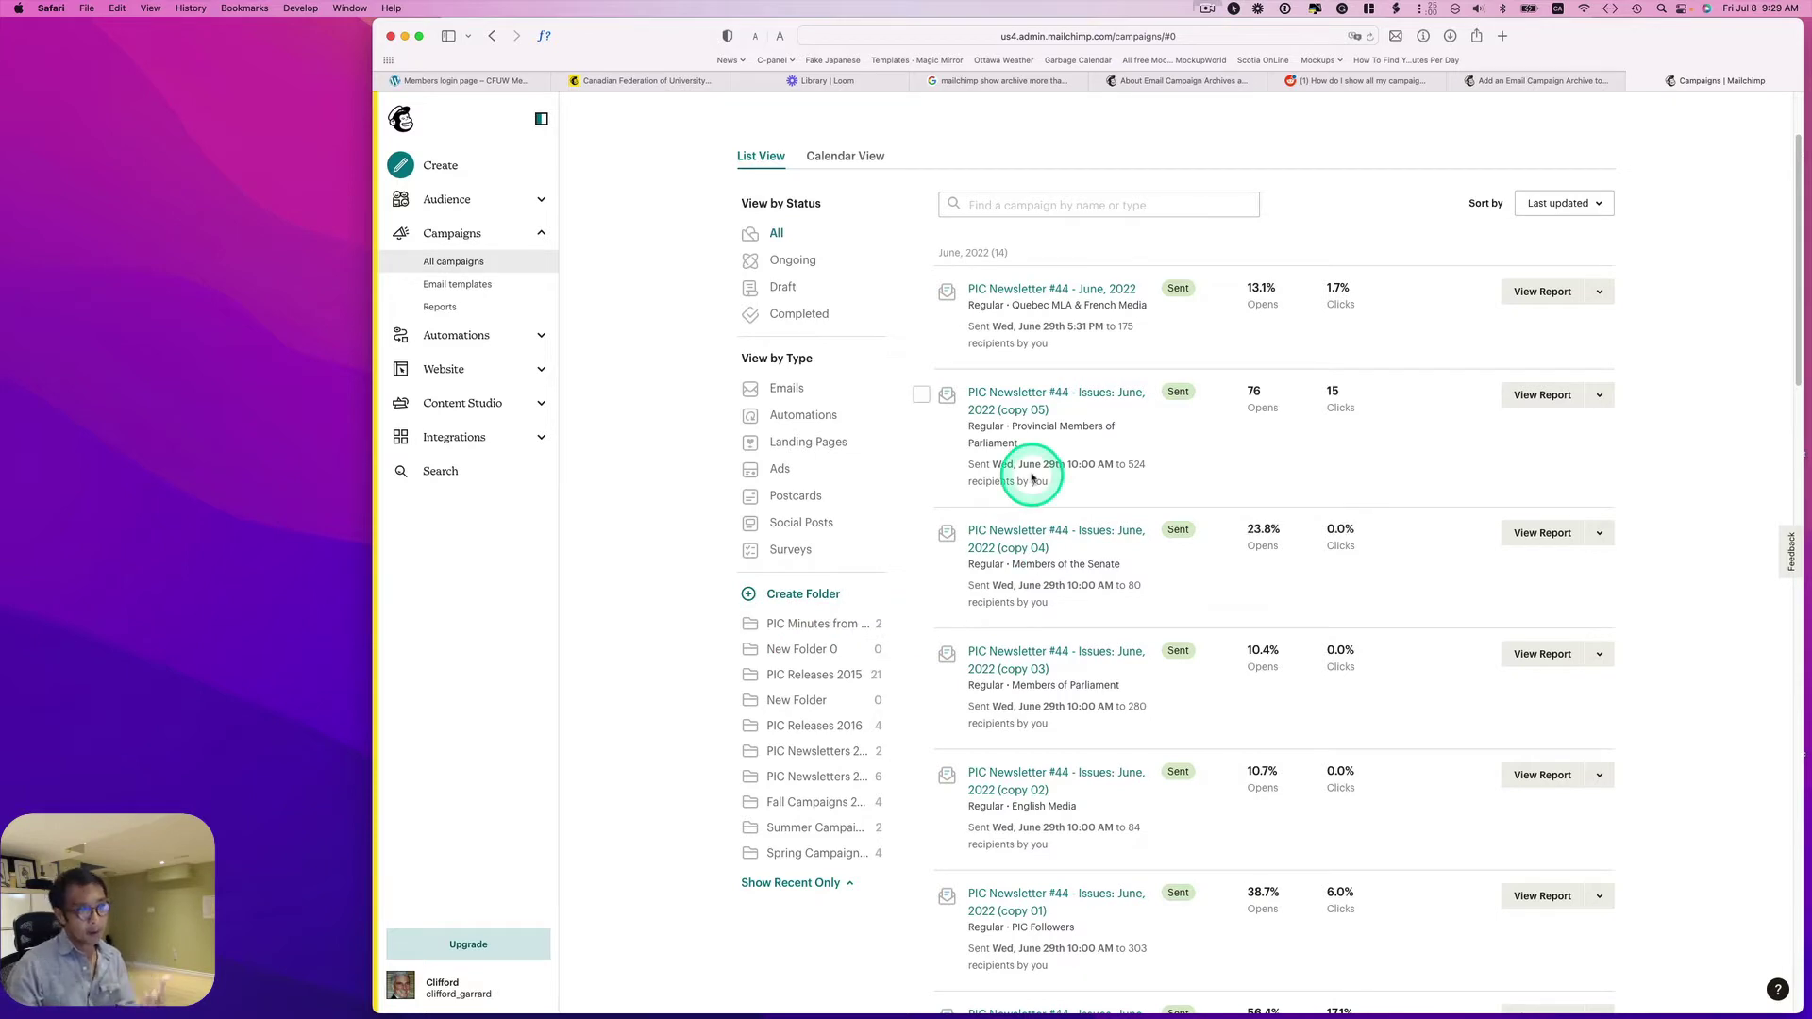
pyautogui.scroll(2, 1031, 479)
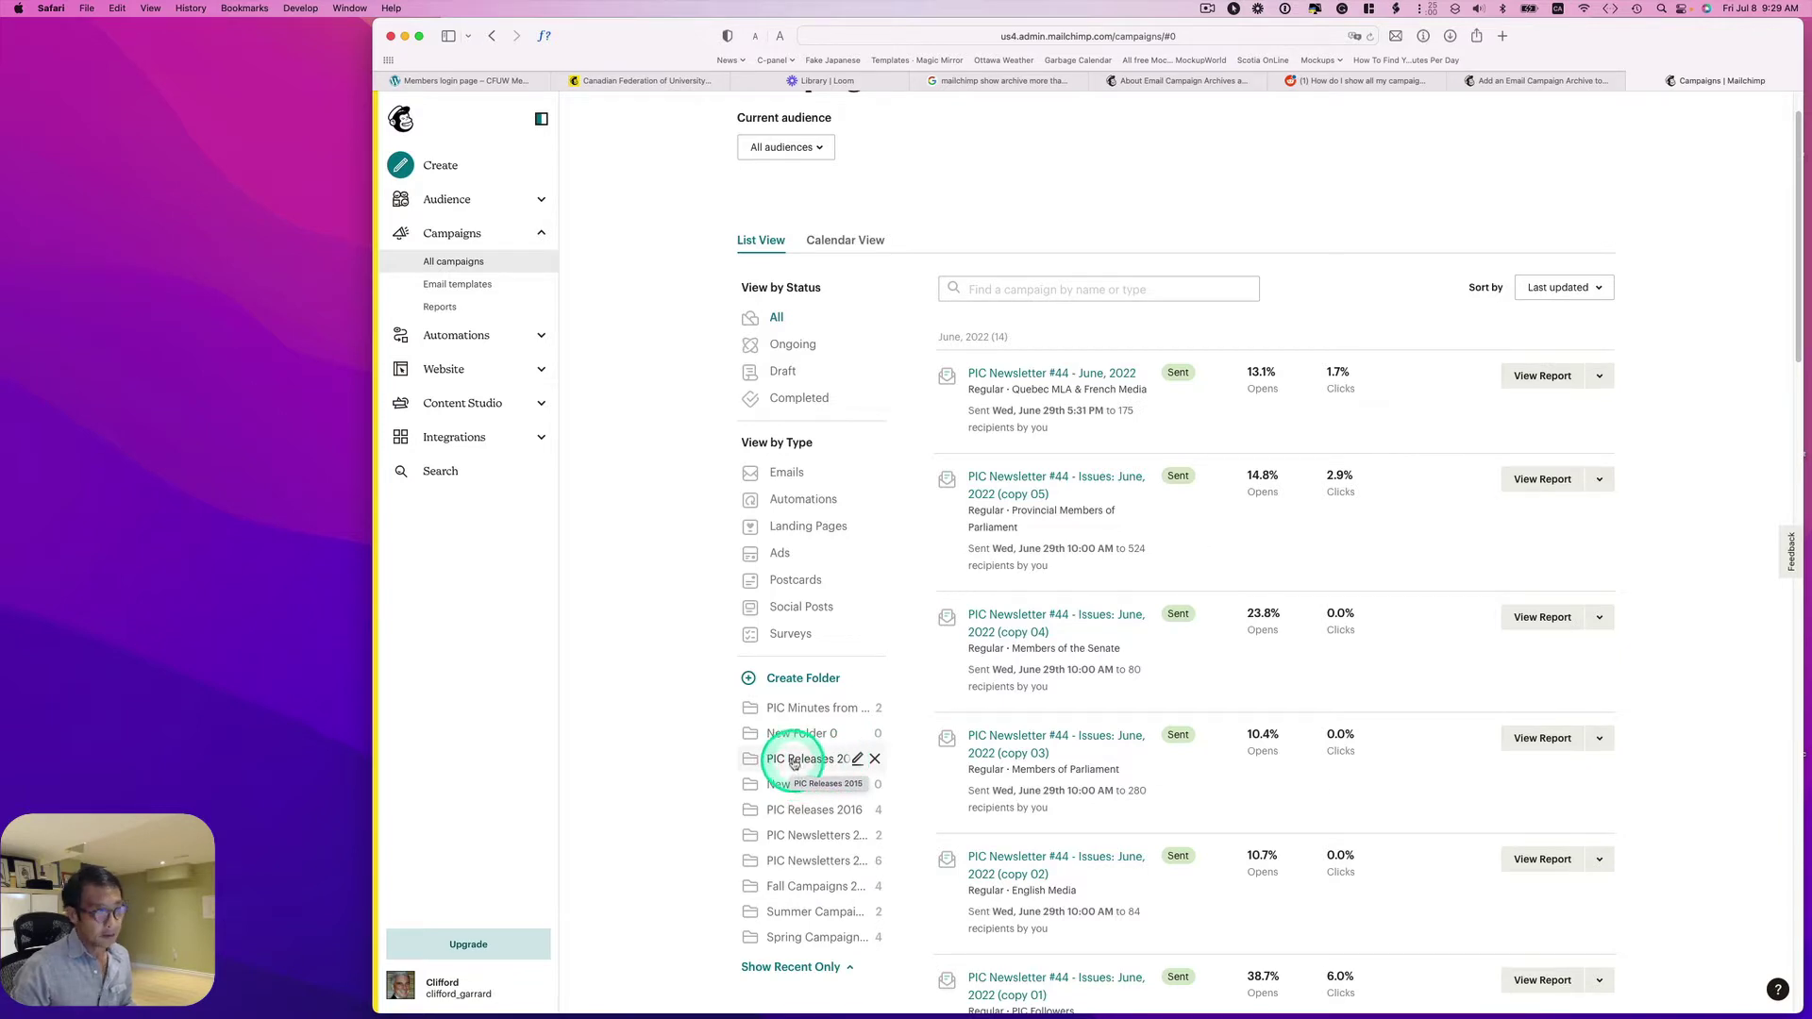
pyautogui.click(800, 760)
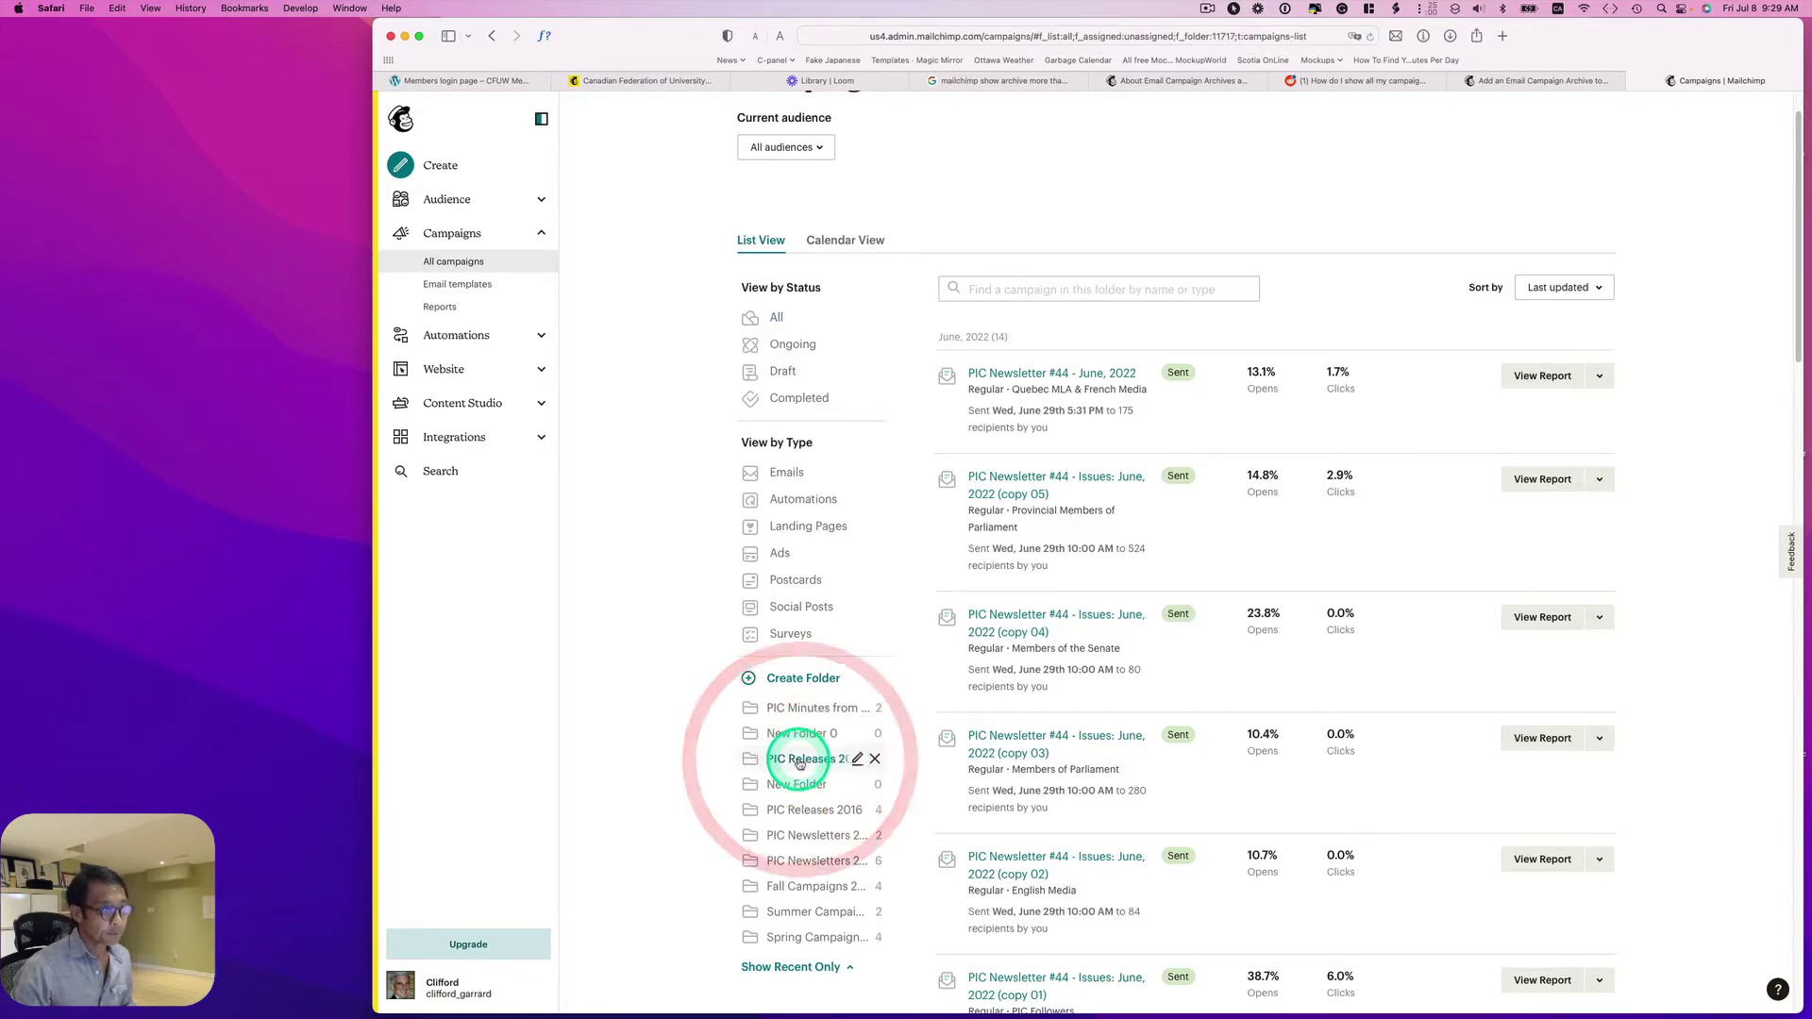
pyautogui.click(1571, 341)
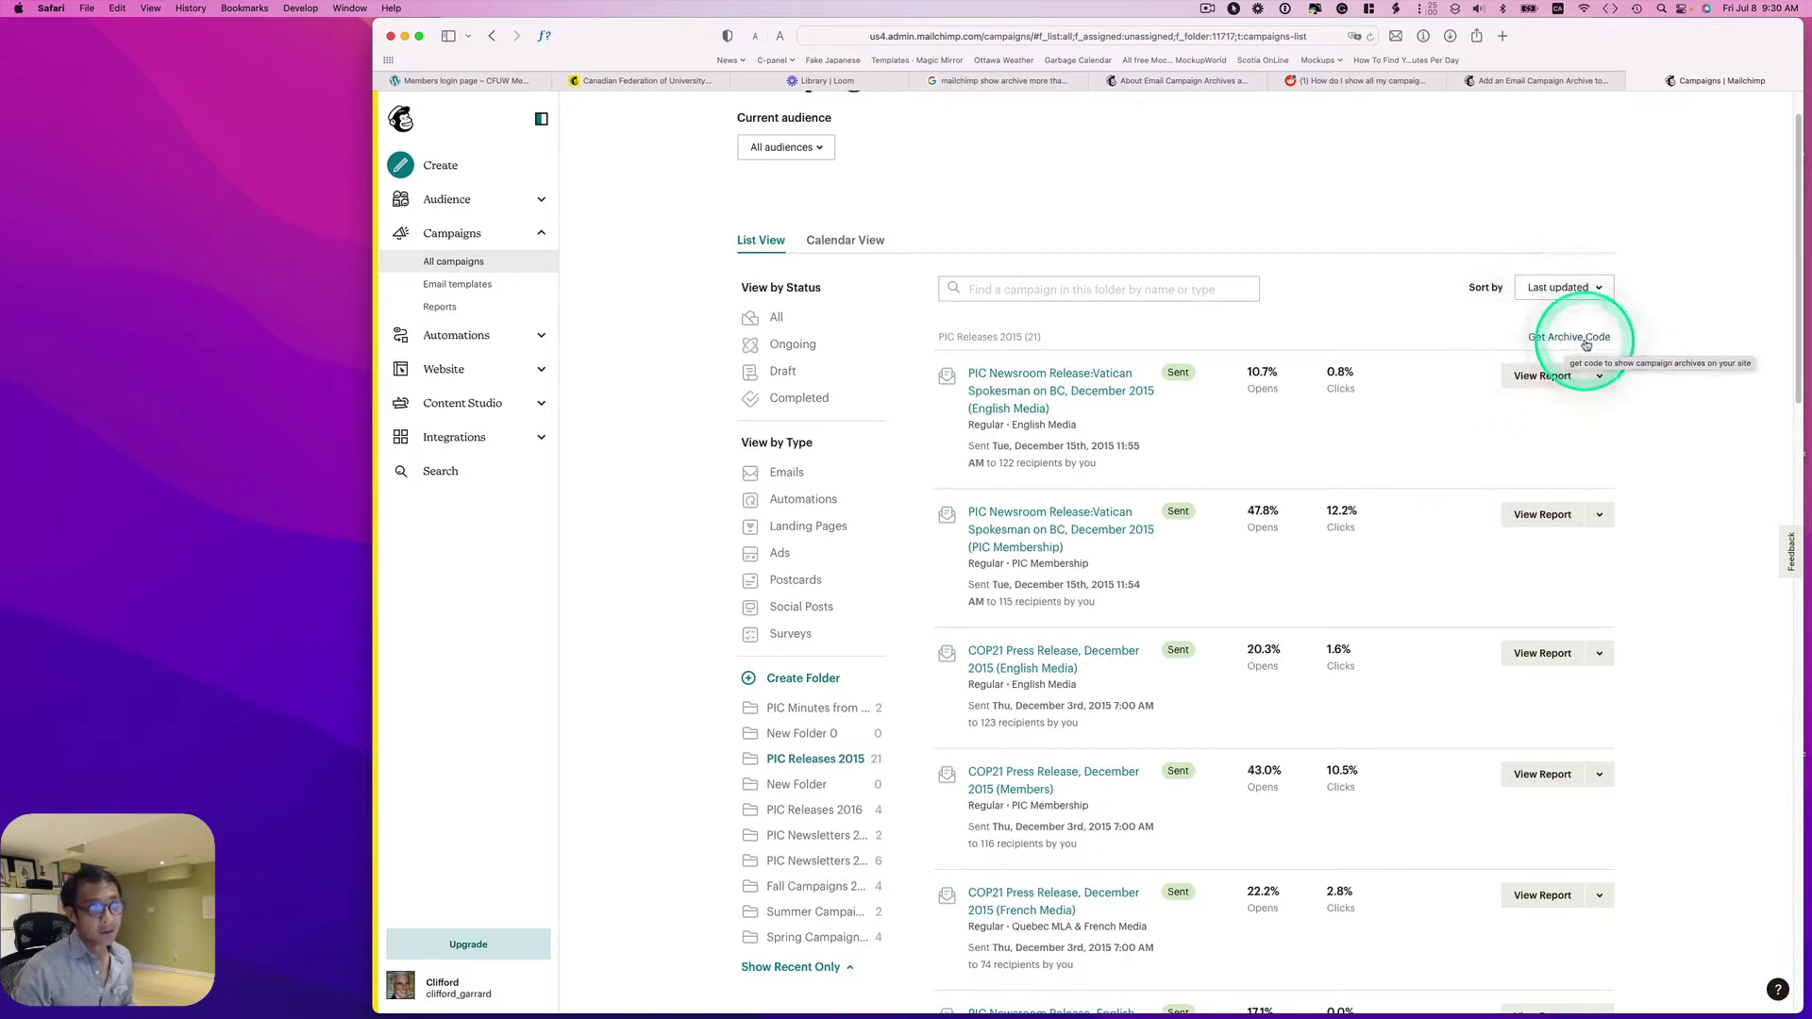
# - Get the PIC Releases 2015 archive code, enlarge the popup and code box, and select the embed code
pyautogui.click(1577, 338)
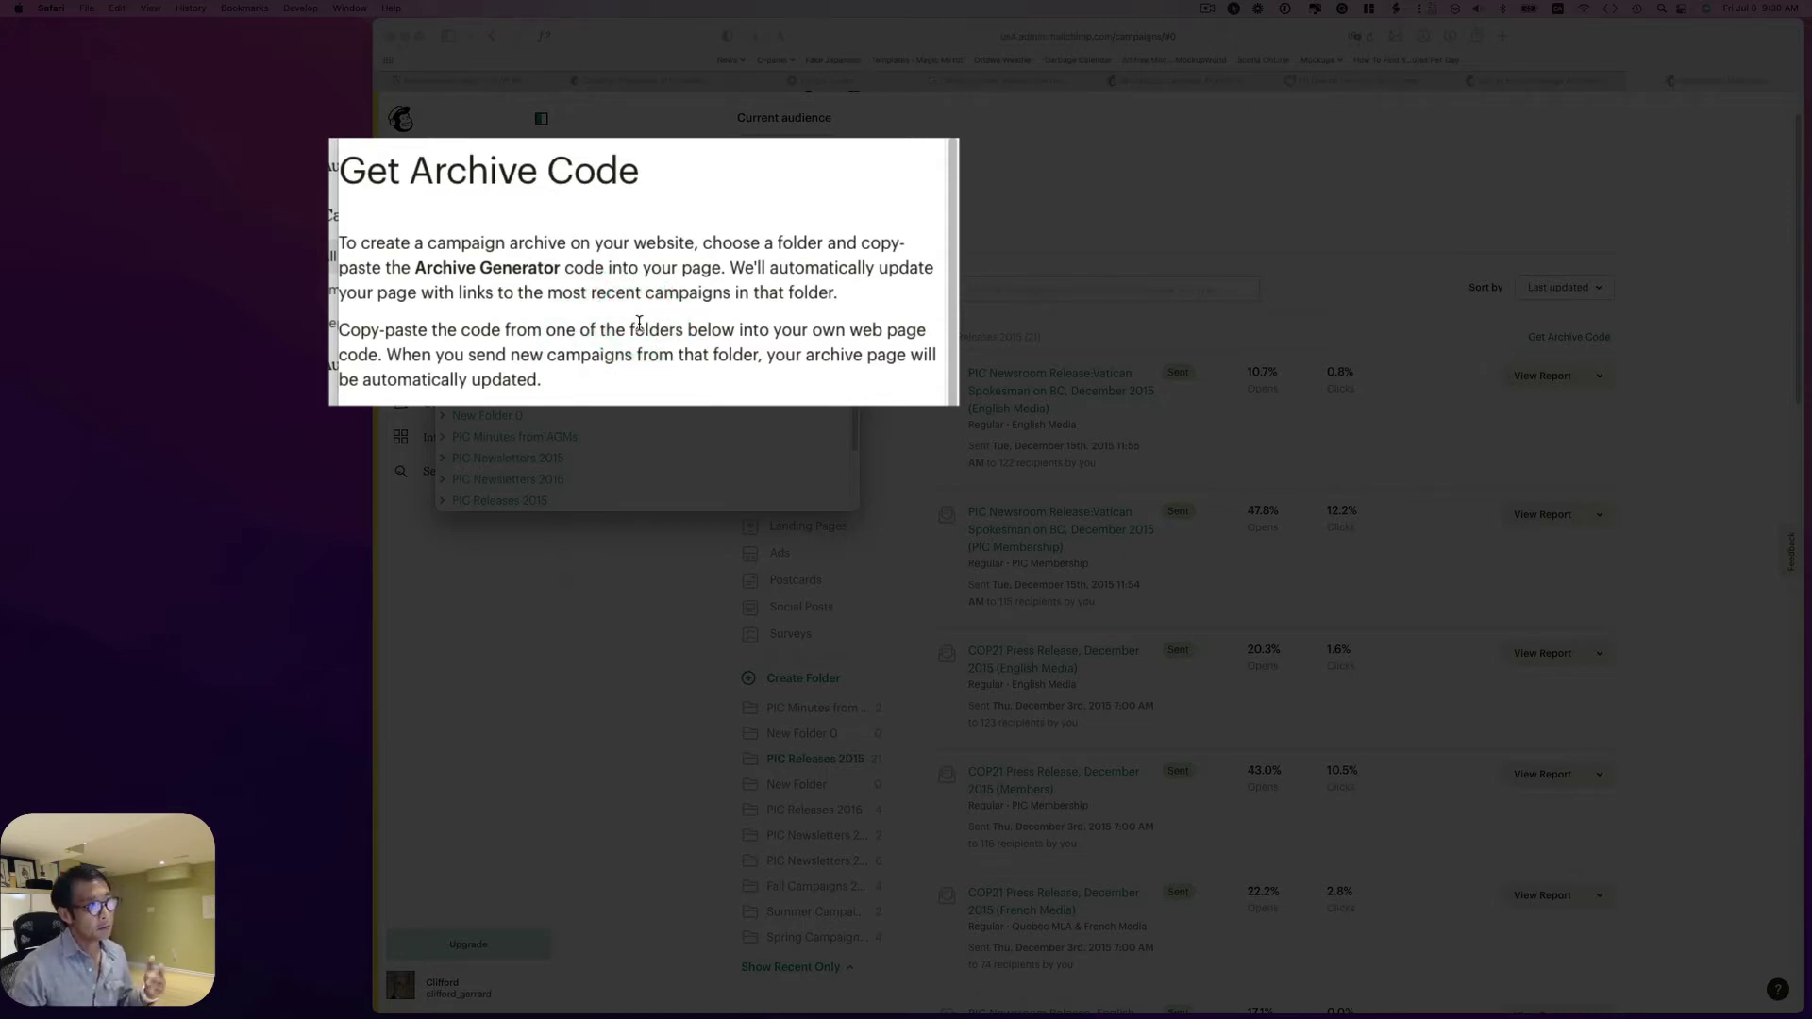
pyautogui.scroll(-1, 706, 424)
pyautogui.scroll(-3, 706, 423)
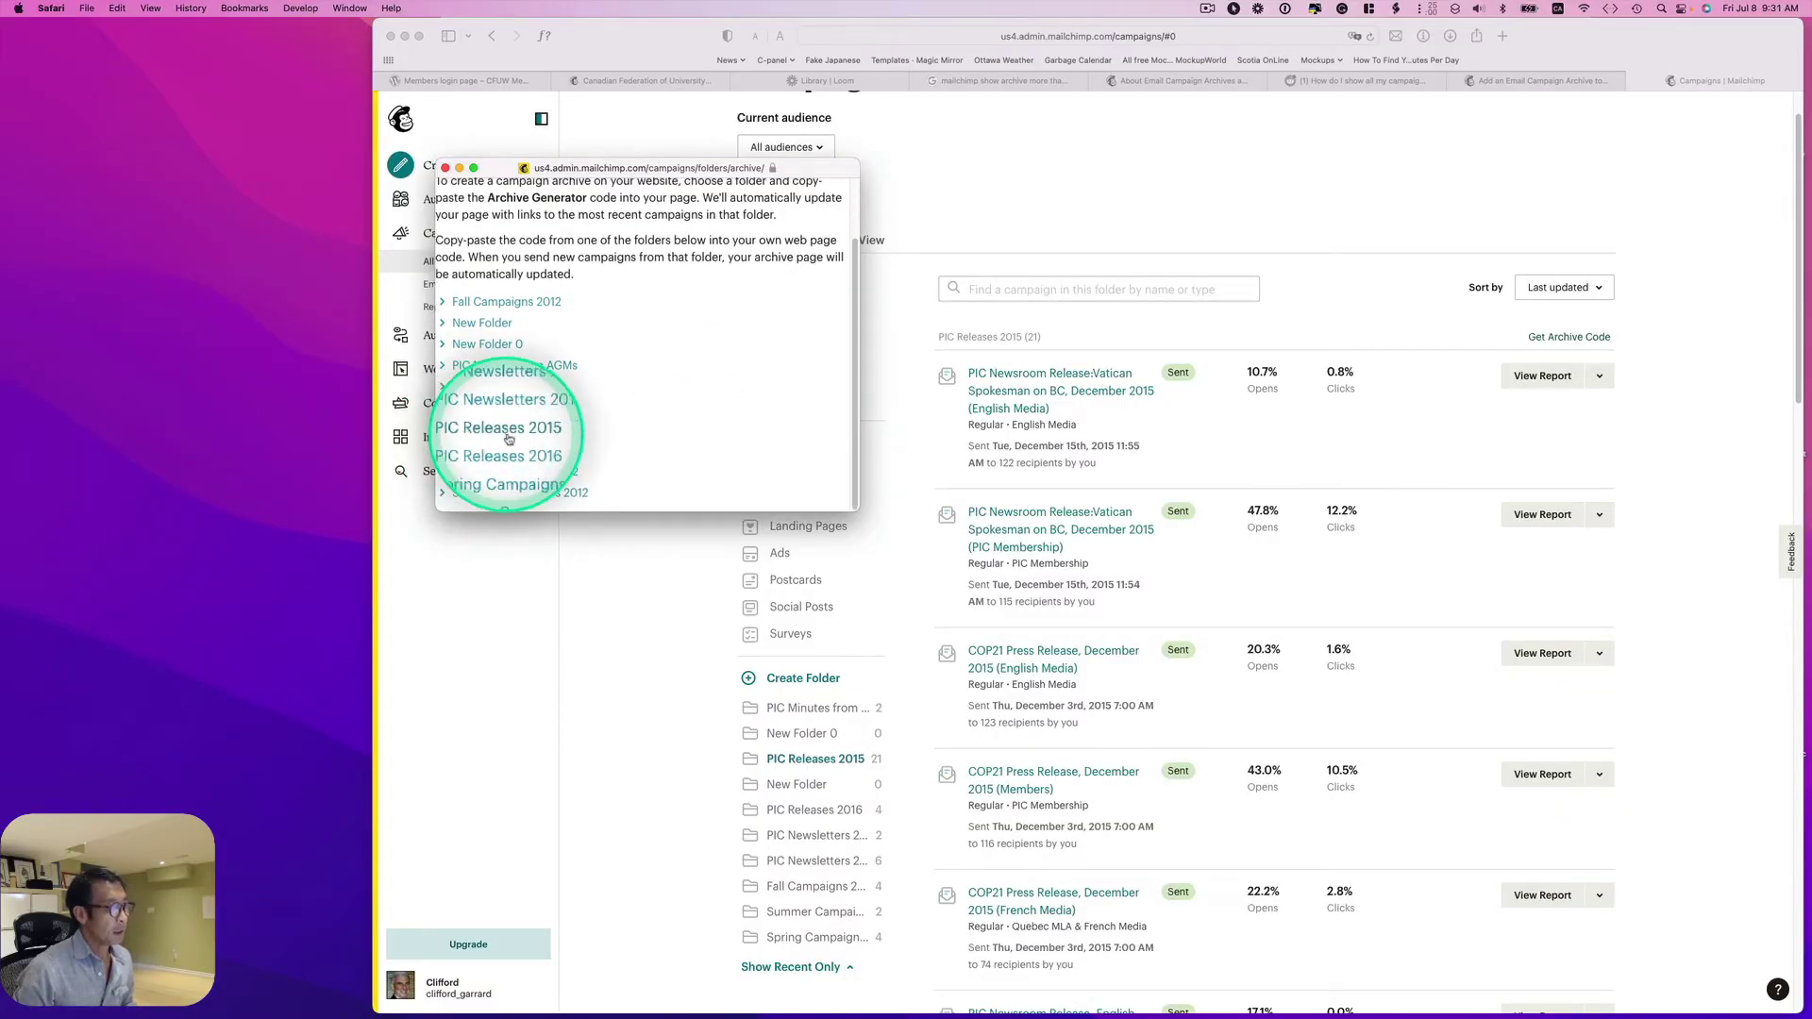
pyautogui.click(515, 432)
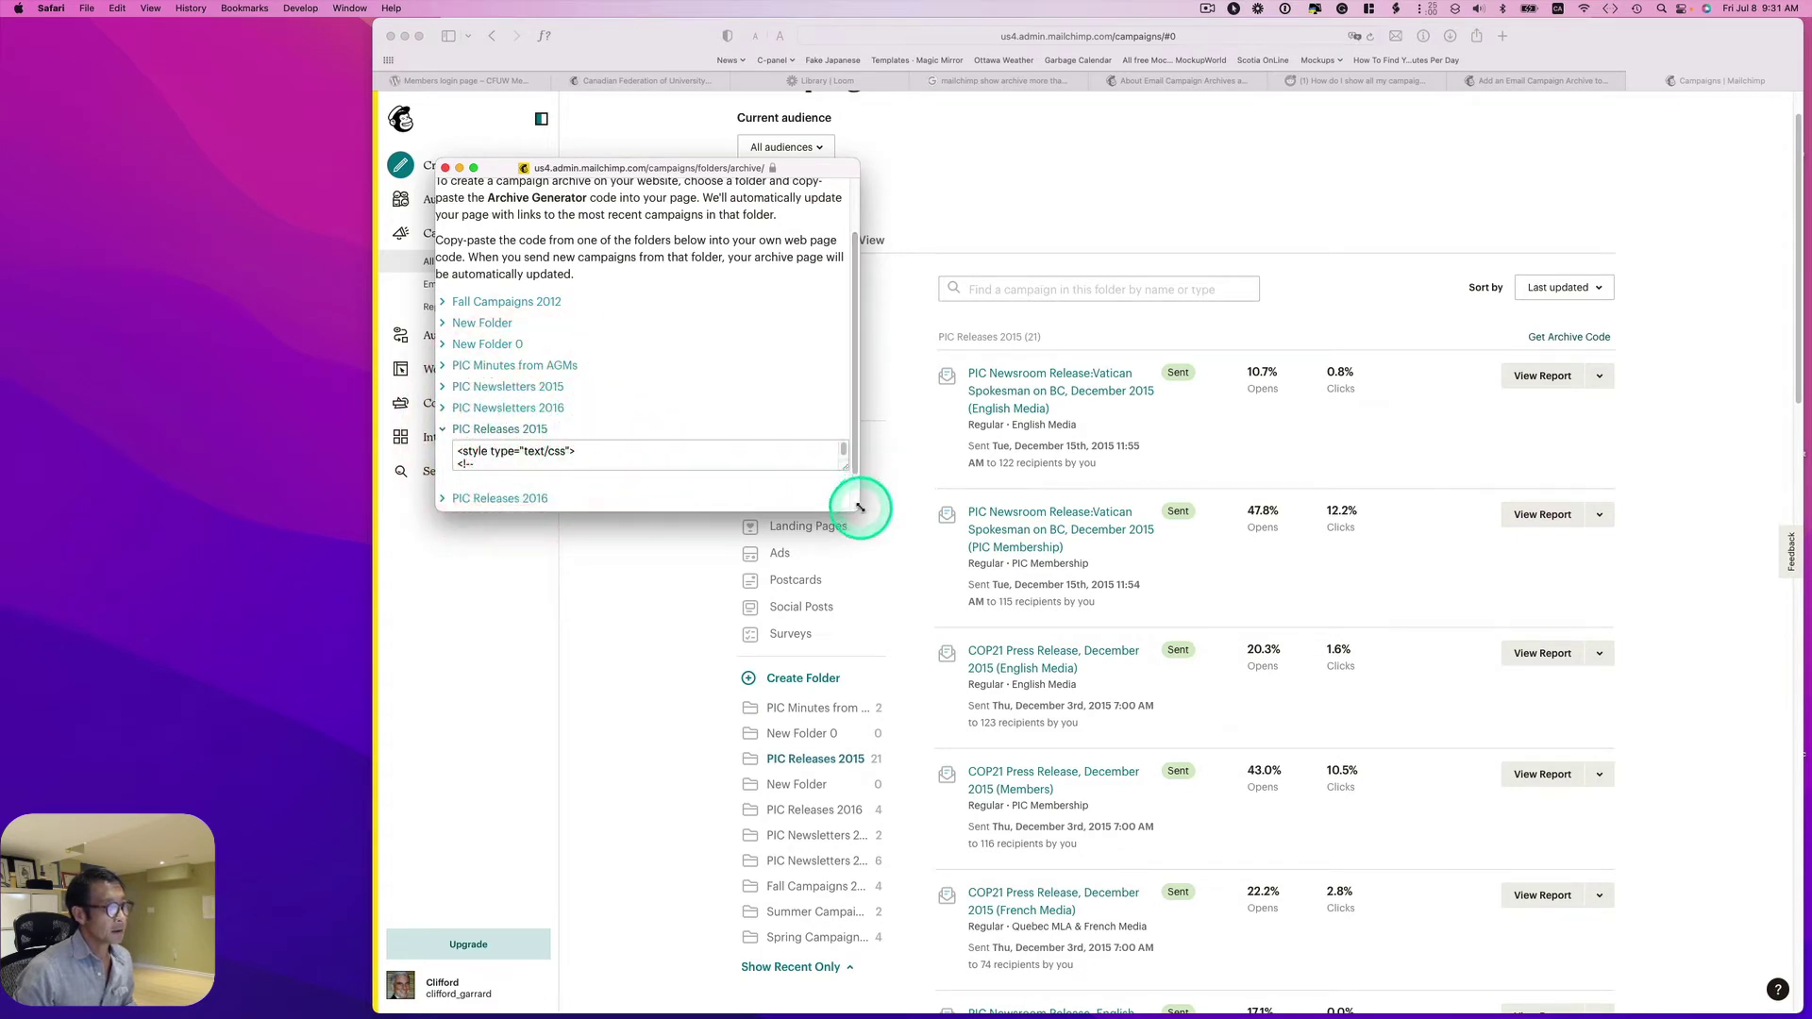
pyautogui.moveTo(860, 507); pyautogui.dragTo(1250, 783)
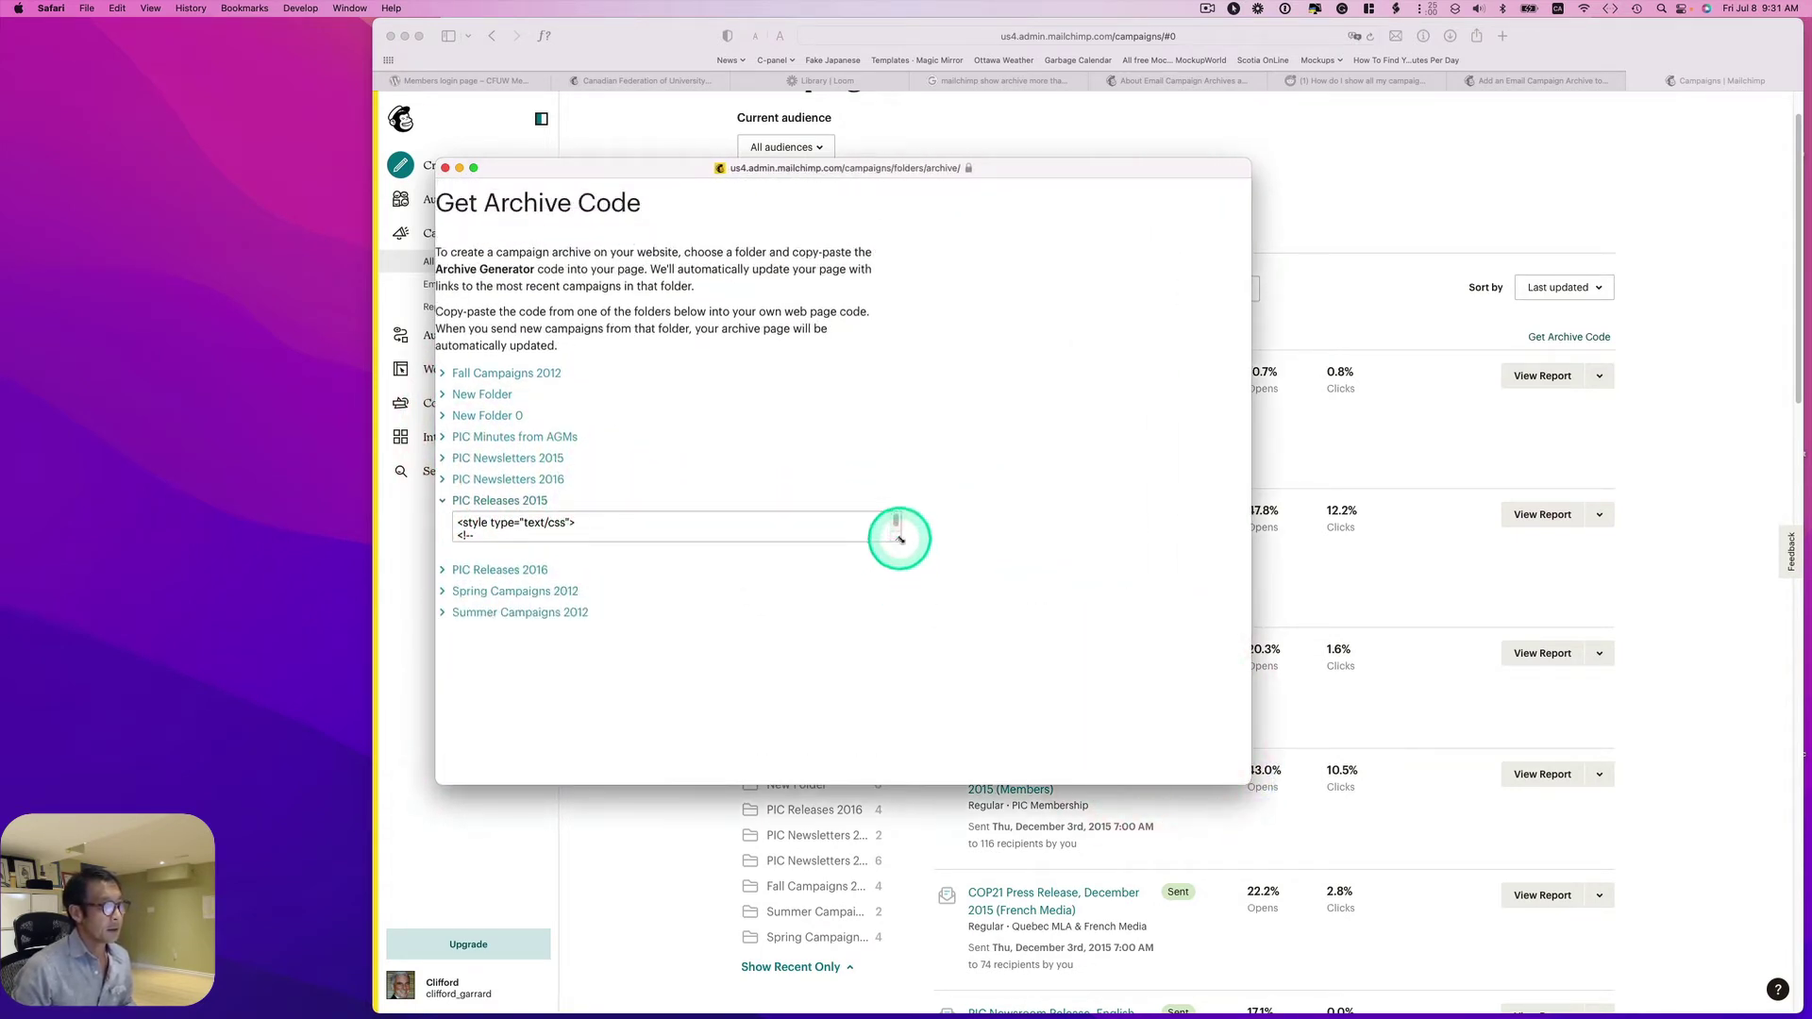
pyautogui.moveTo(897, 539); pyautogui.dragTo(958, 712)
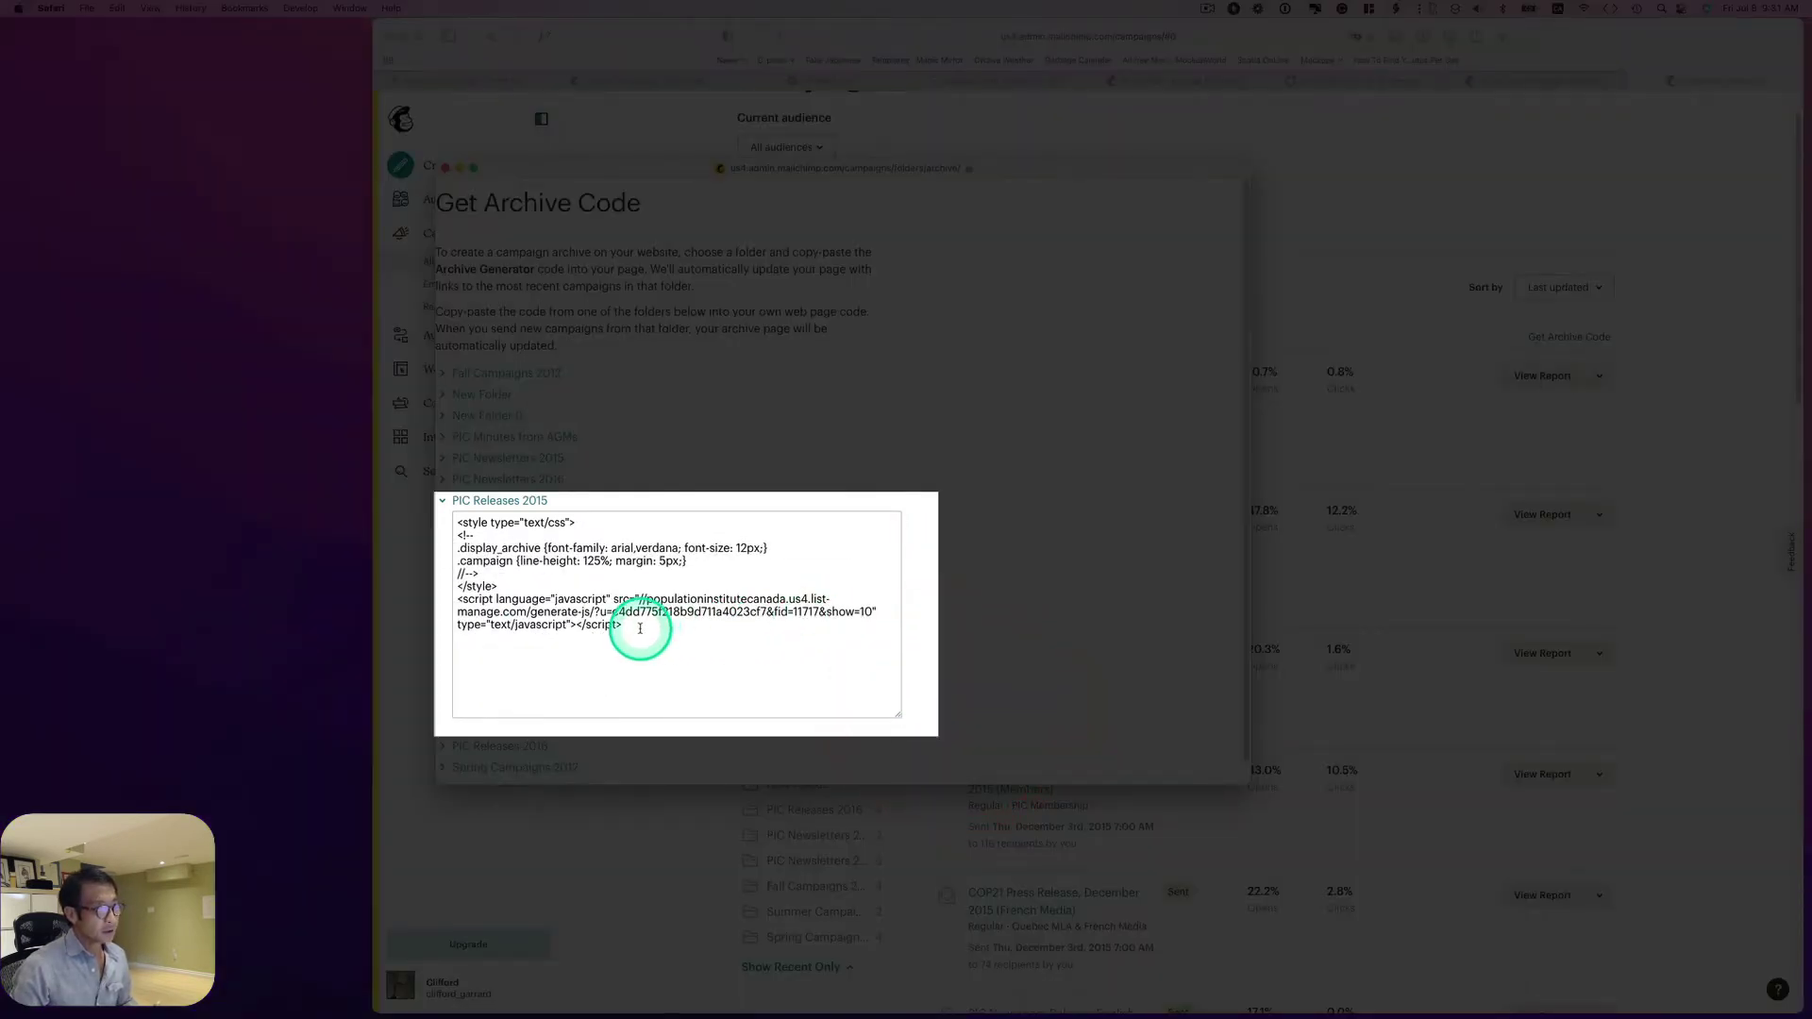
pyautogui.moveTo(635, 640); pyautogui.dragTo(424, 526)
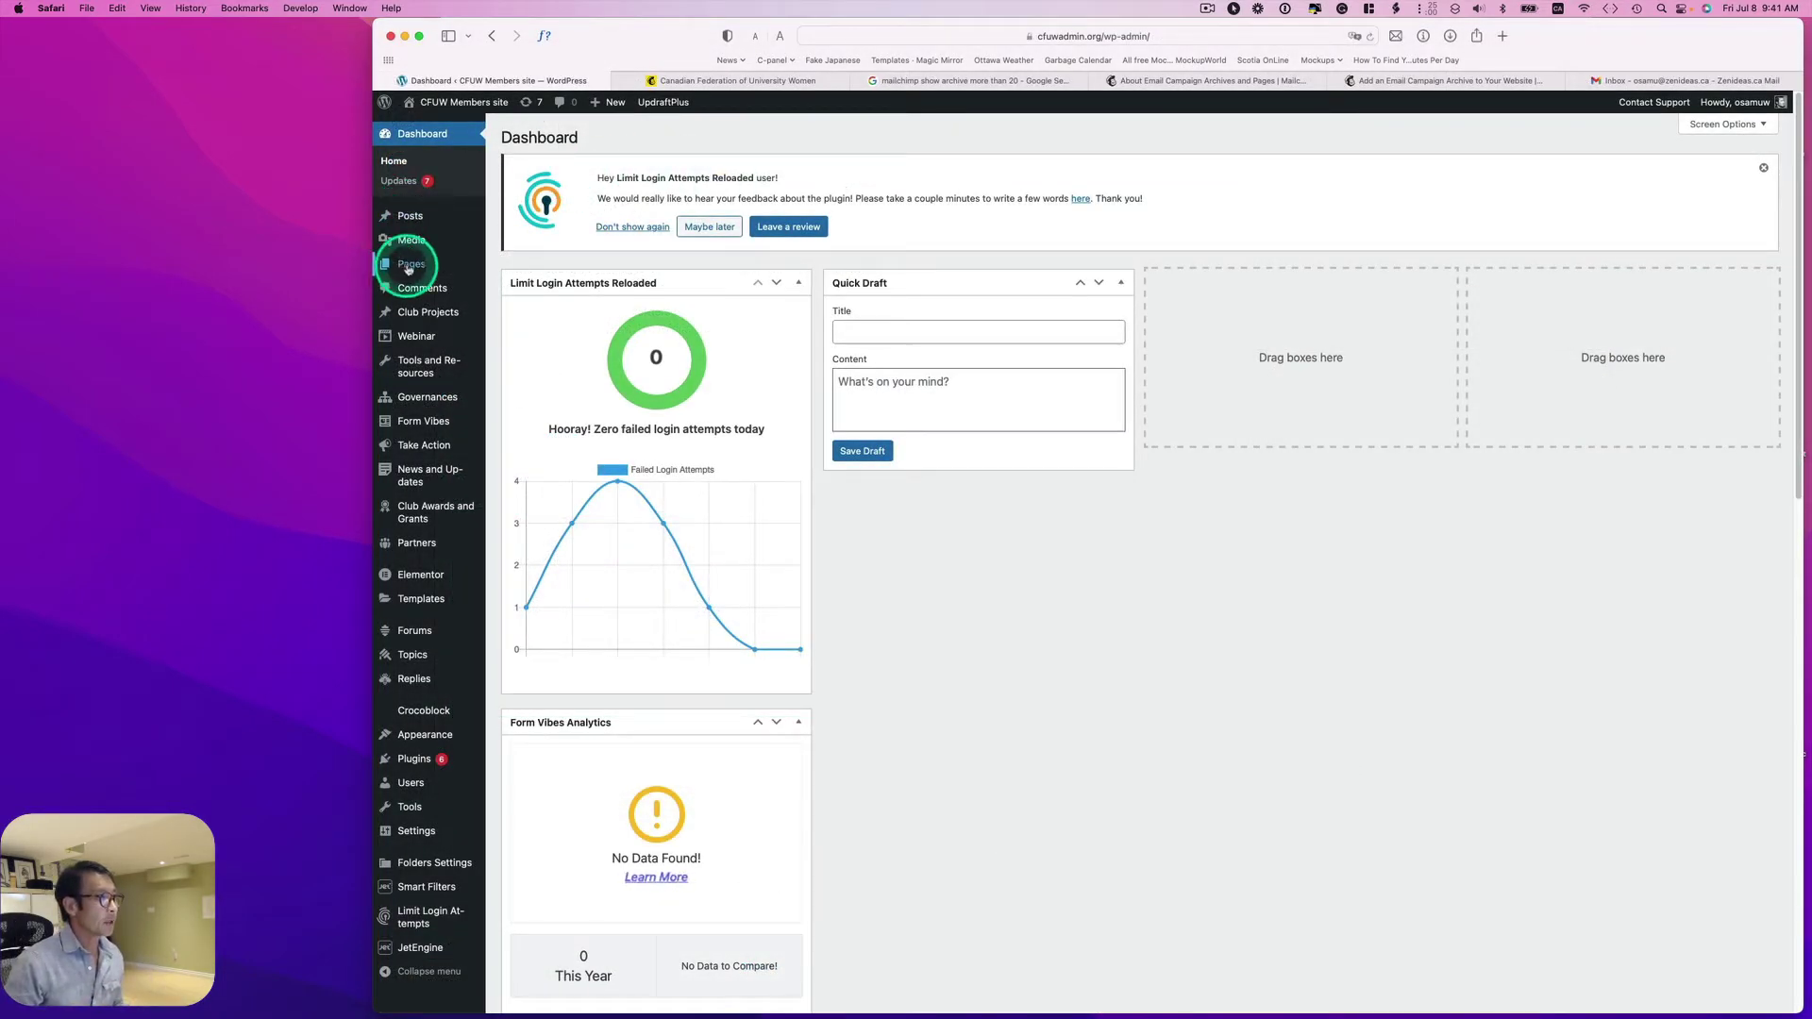
# - Start a new WordPress page titled '2022 Club Action Newsletters' by pasting the title
pyautogui.moveTo(411, 260)
pyautogui.click(515, 285)
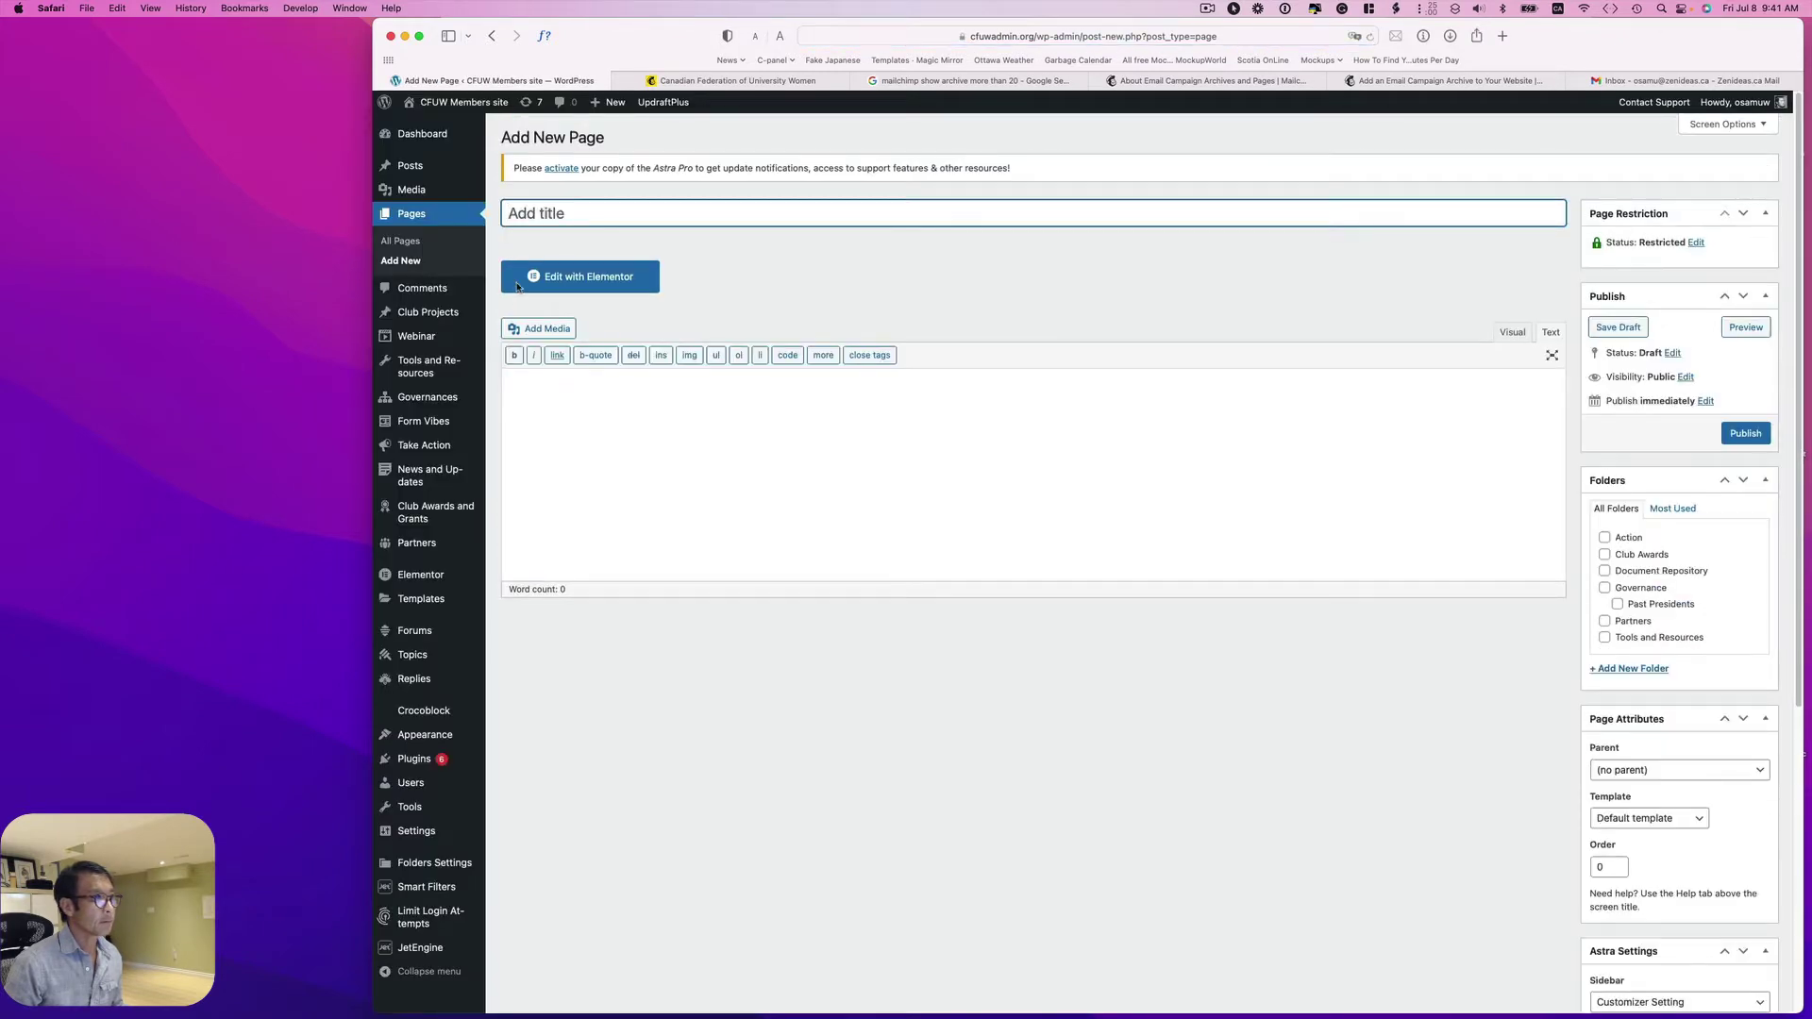
pyautogui.click(566, 231)
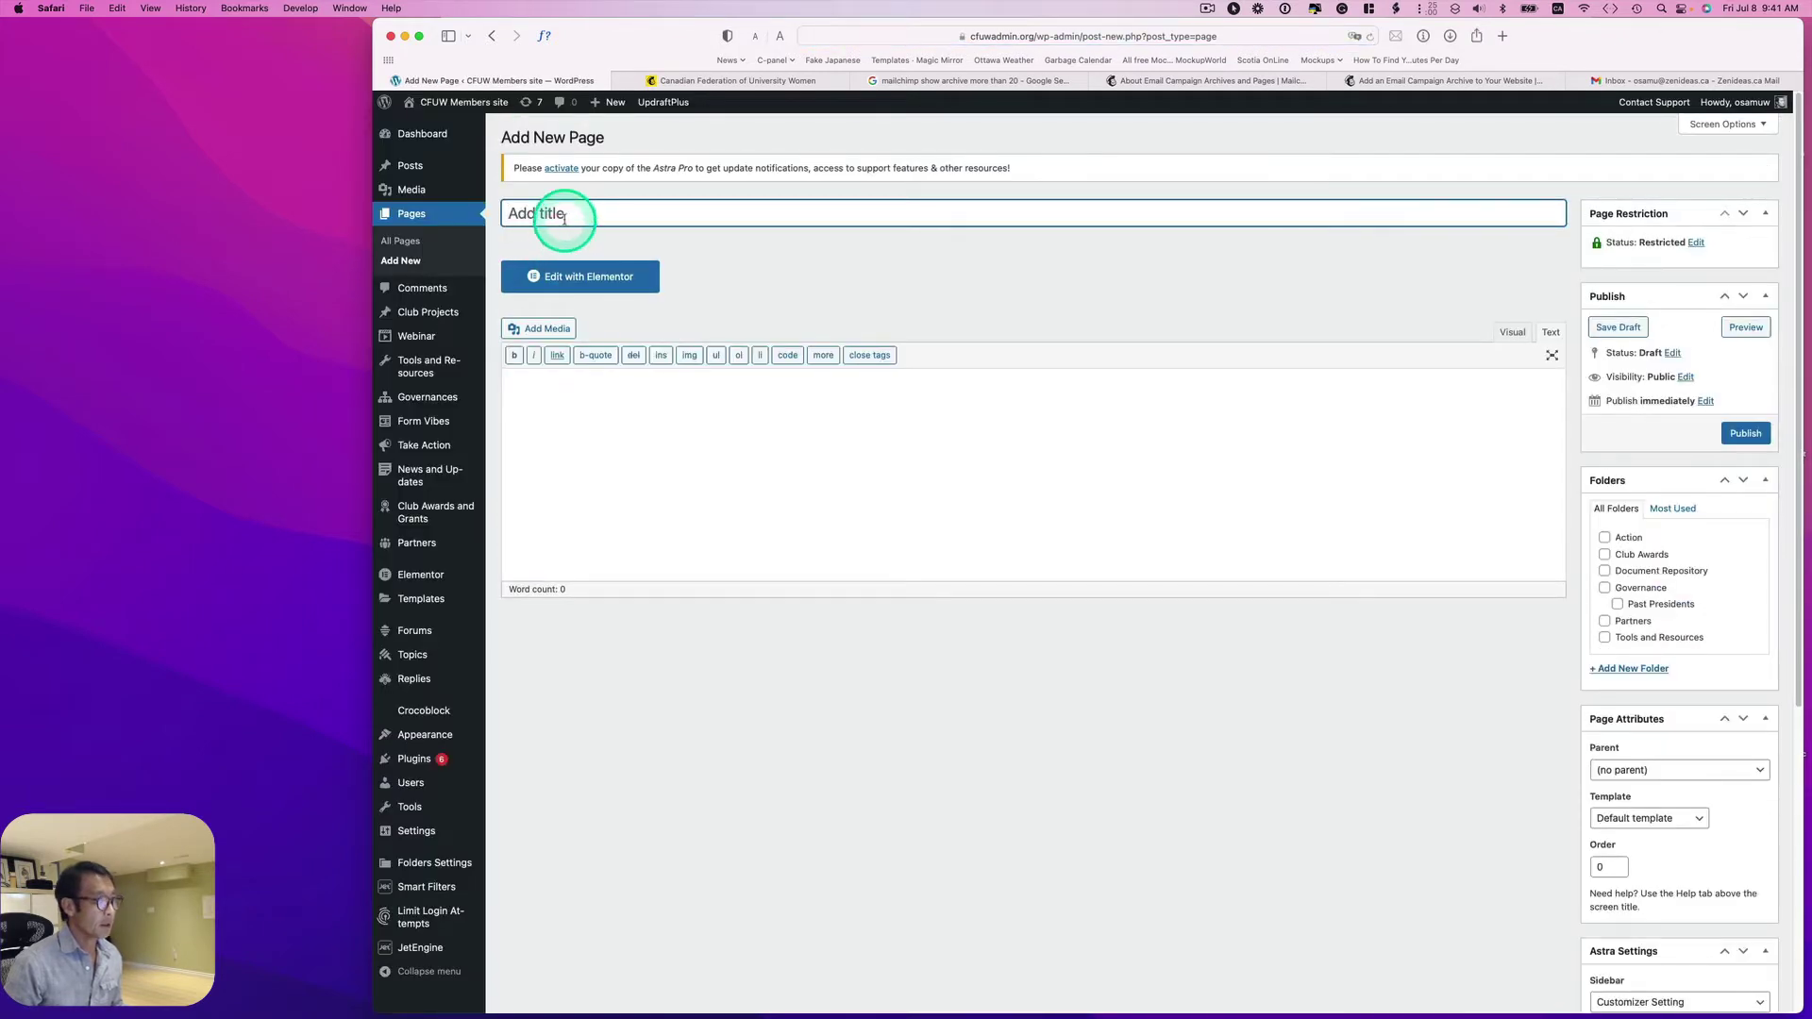
pyautogui.rightClick(566, 231)
pyautogui.click(565, 219)
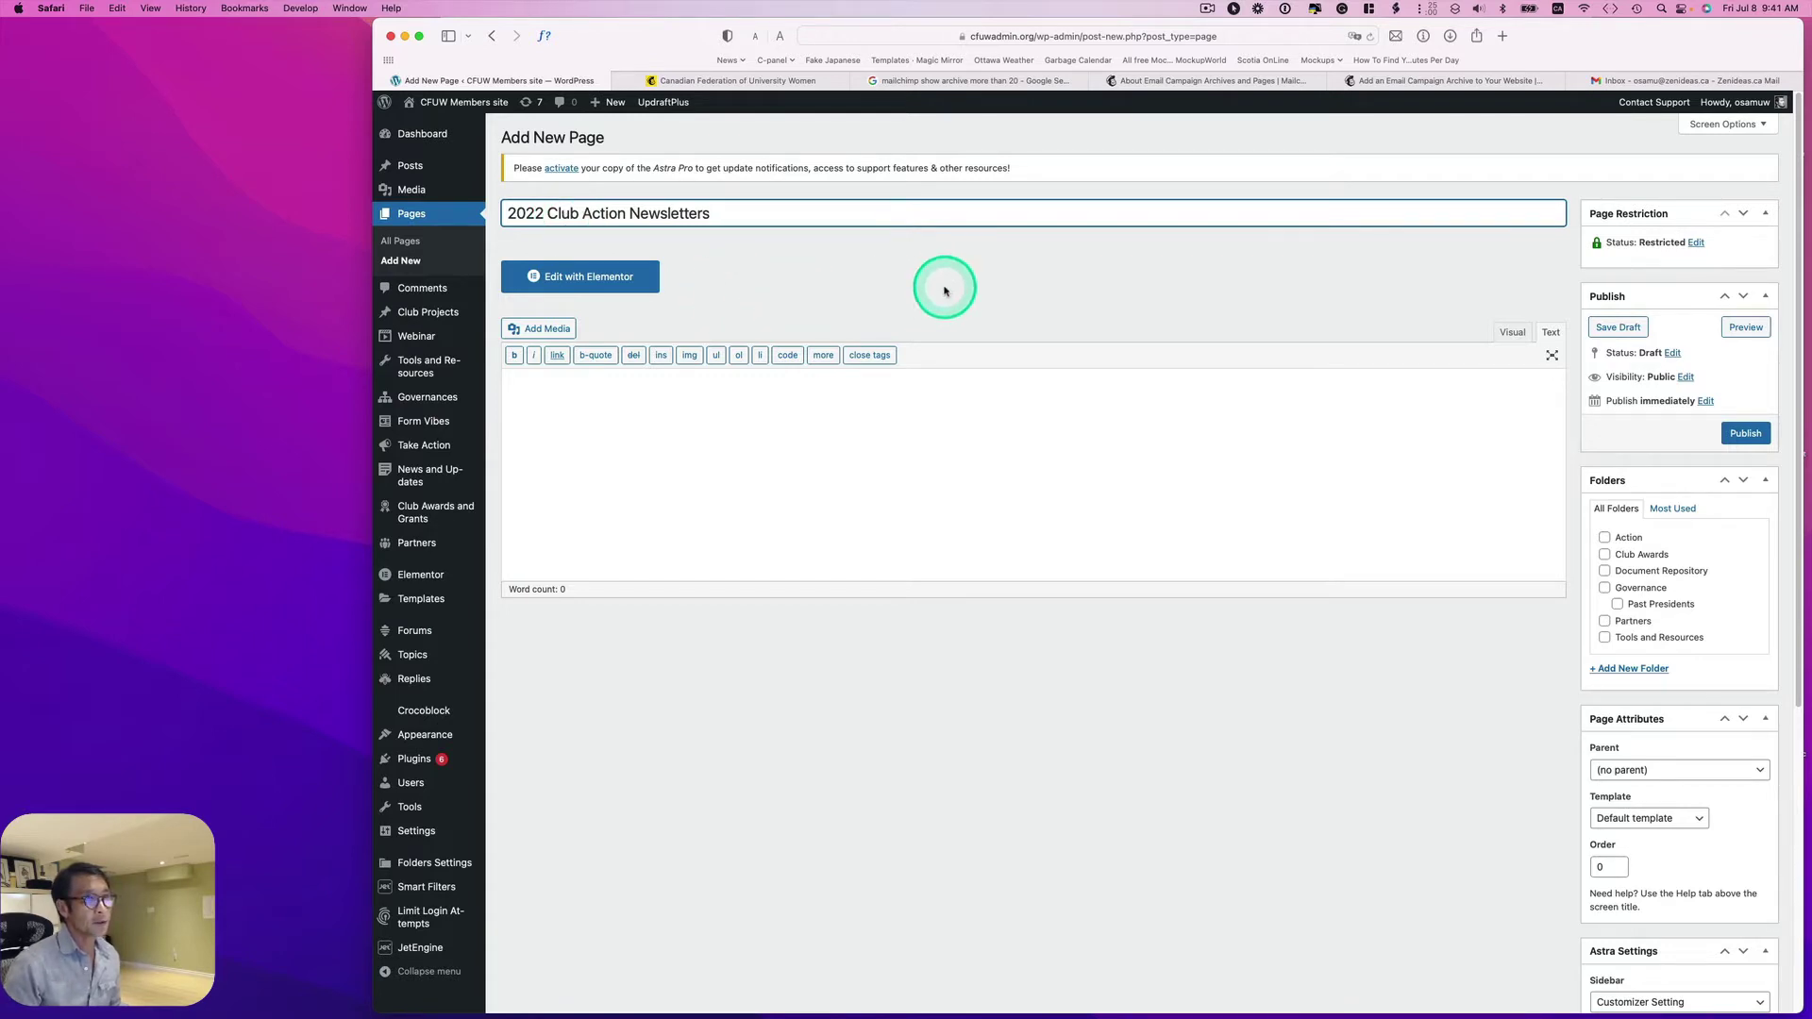
# - Select the 2022 newsletter embed code in the Gmail message and return to the new page
pyautogui.click(1622, 81)
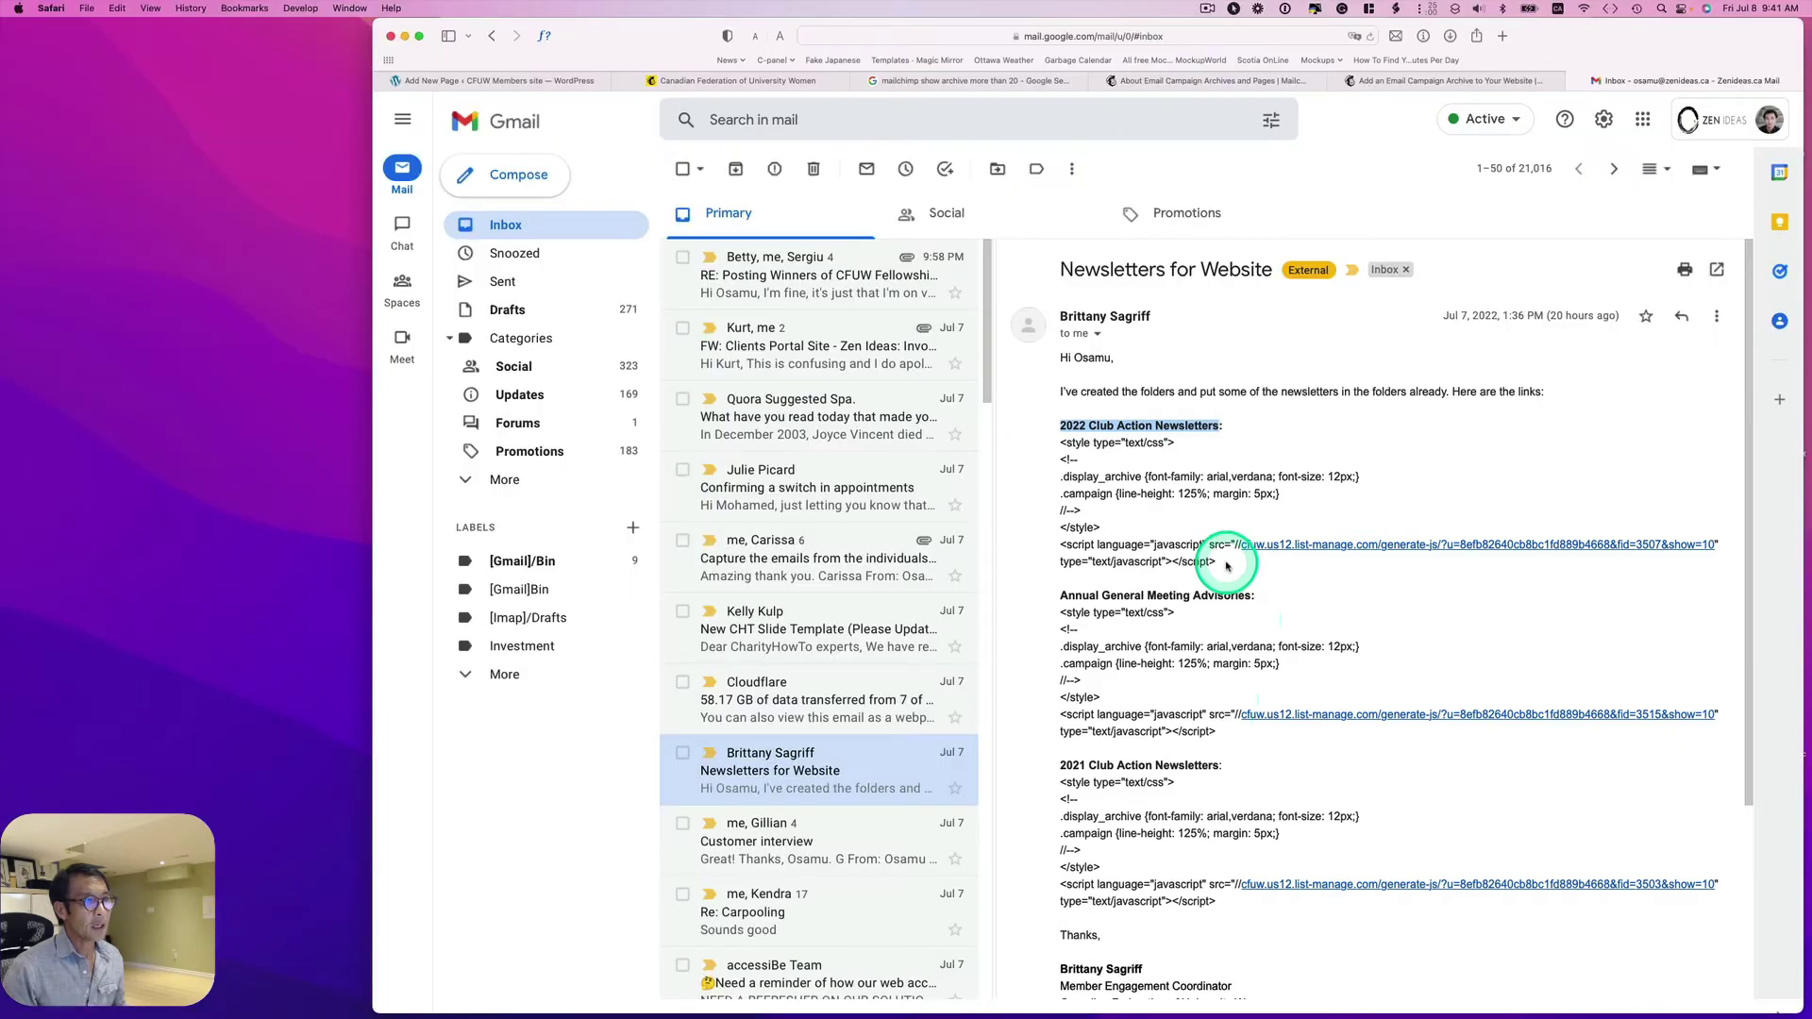
pyautogui.click(1187, 555)
pyautogui.moveTo(1188, 557); pyautogui.dragTo(1044, 444)
pyautogui.press('super+c')
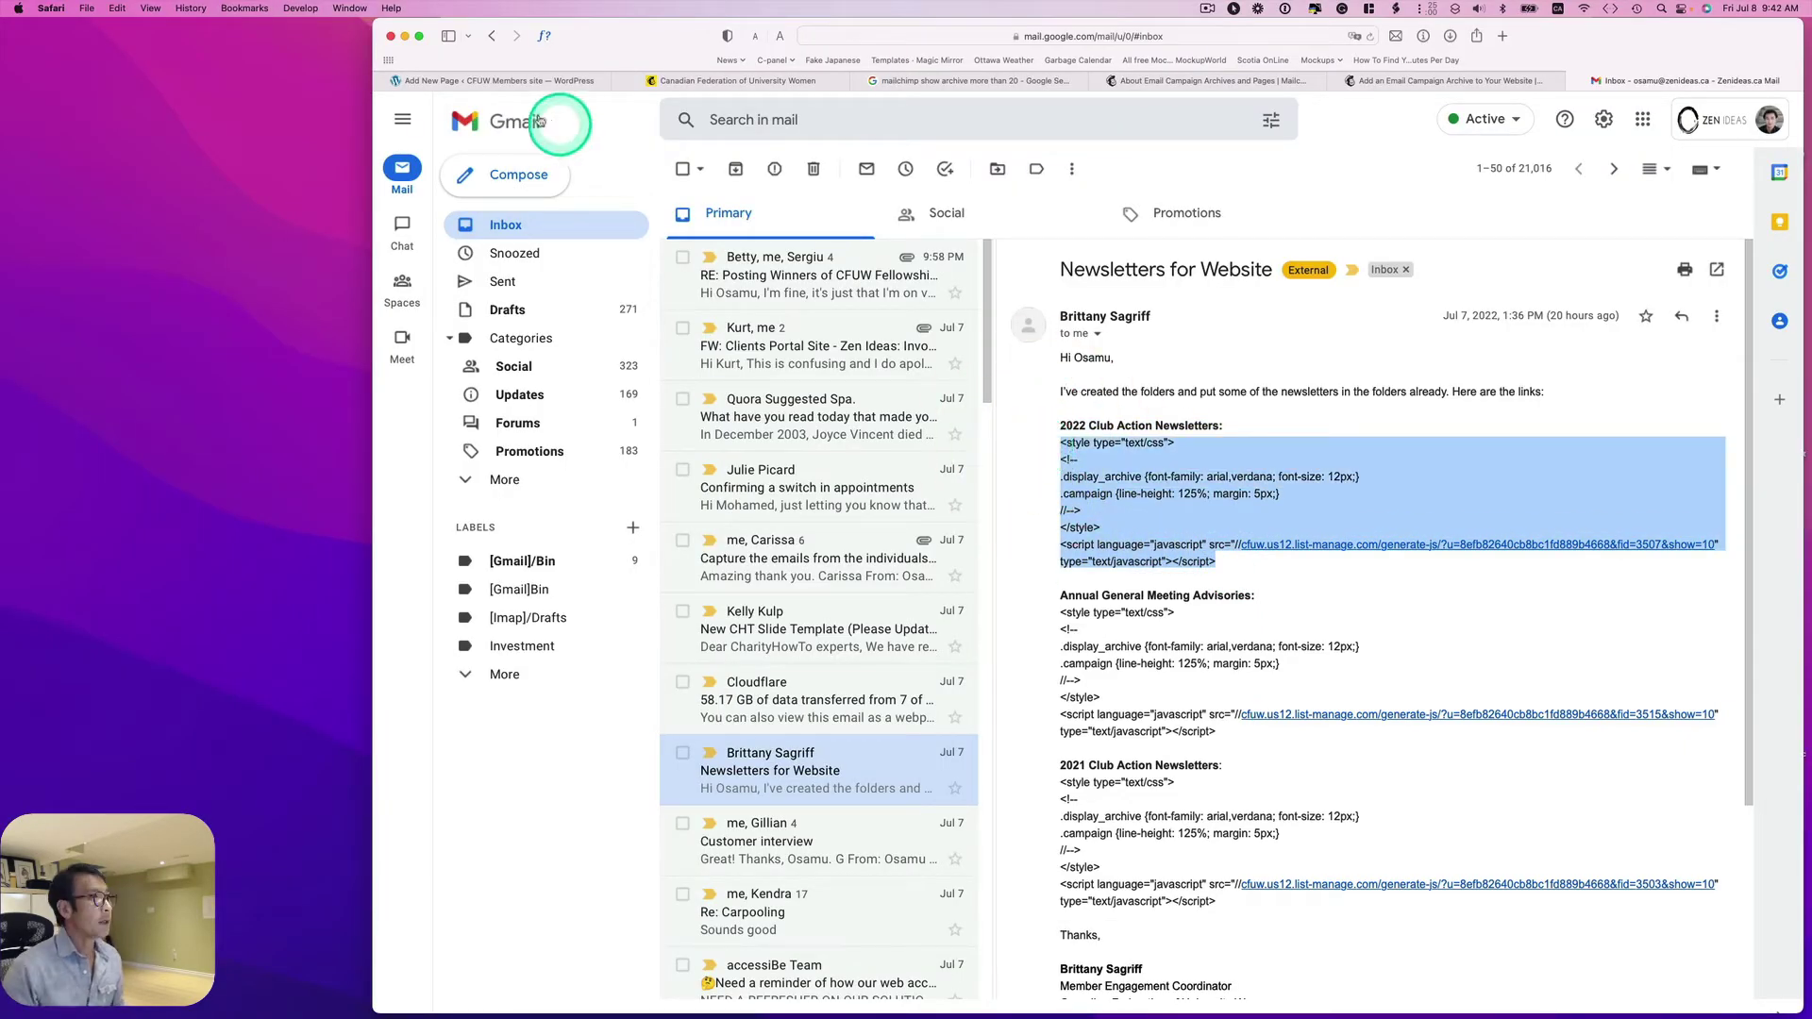
pyautogui.click(537, 81)
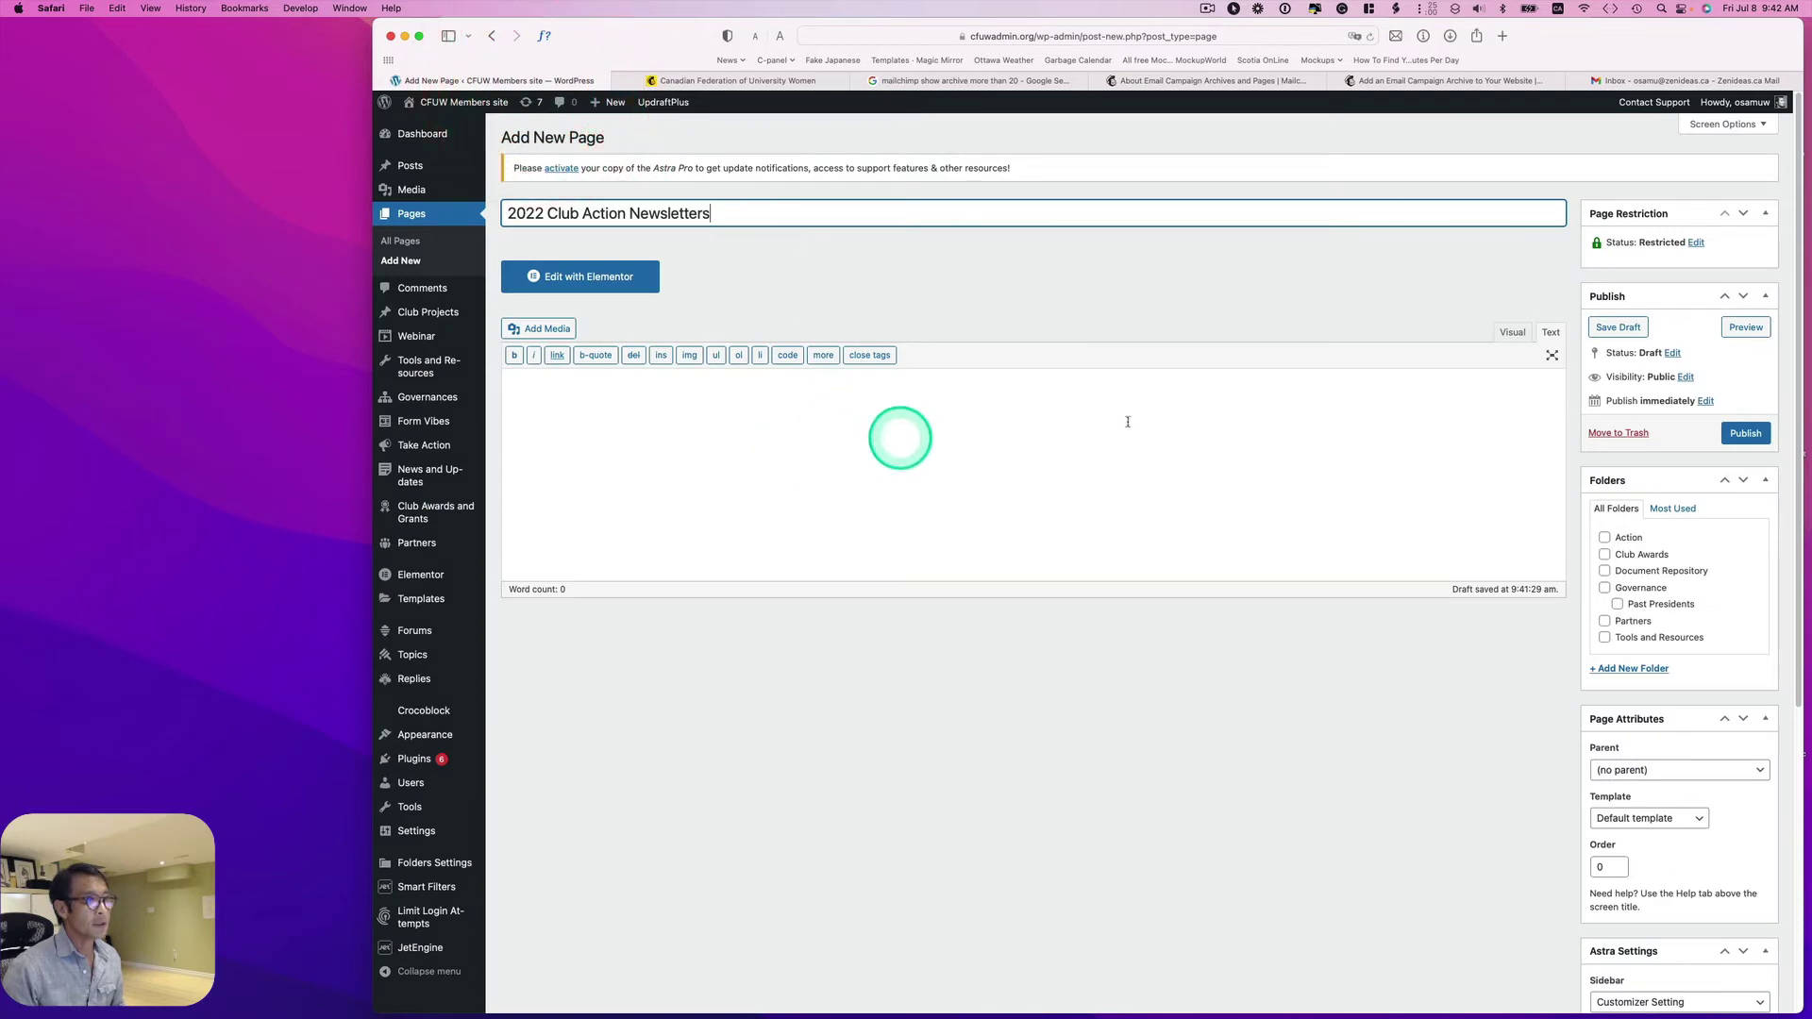
# - Paste the Mailchimp style and script embed code into the page body in Text mode
pyautogui.click(1513, 333)
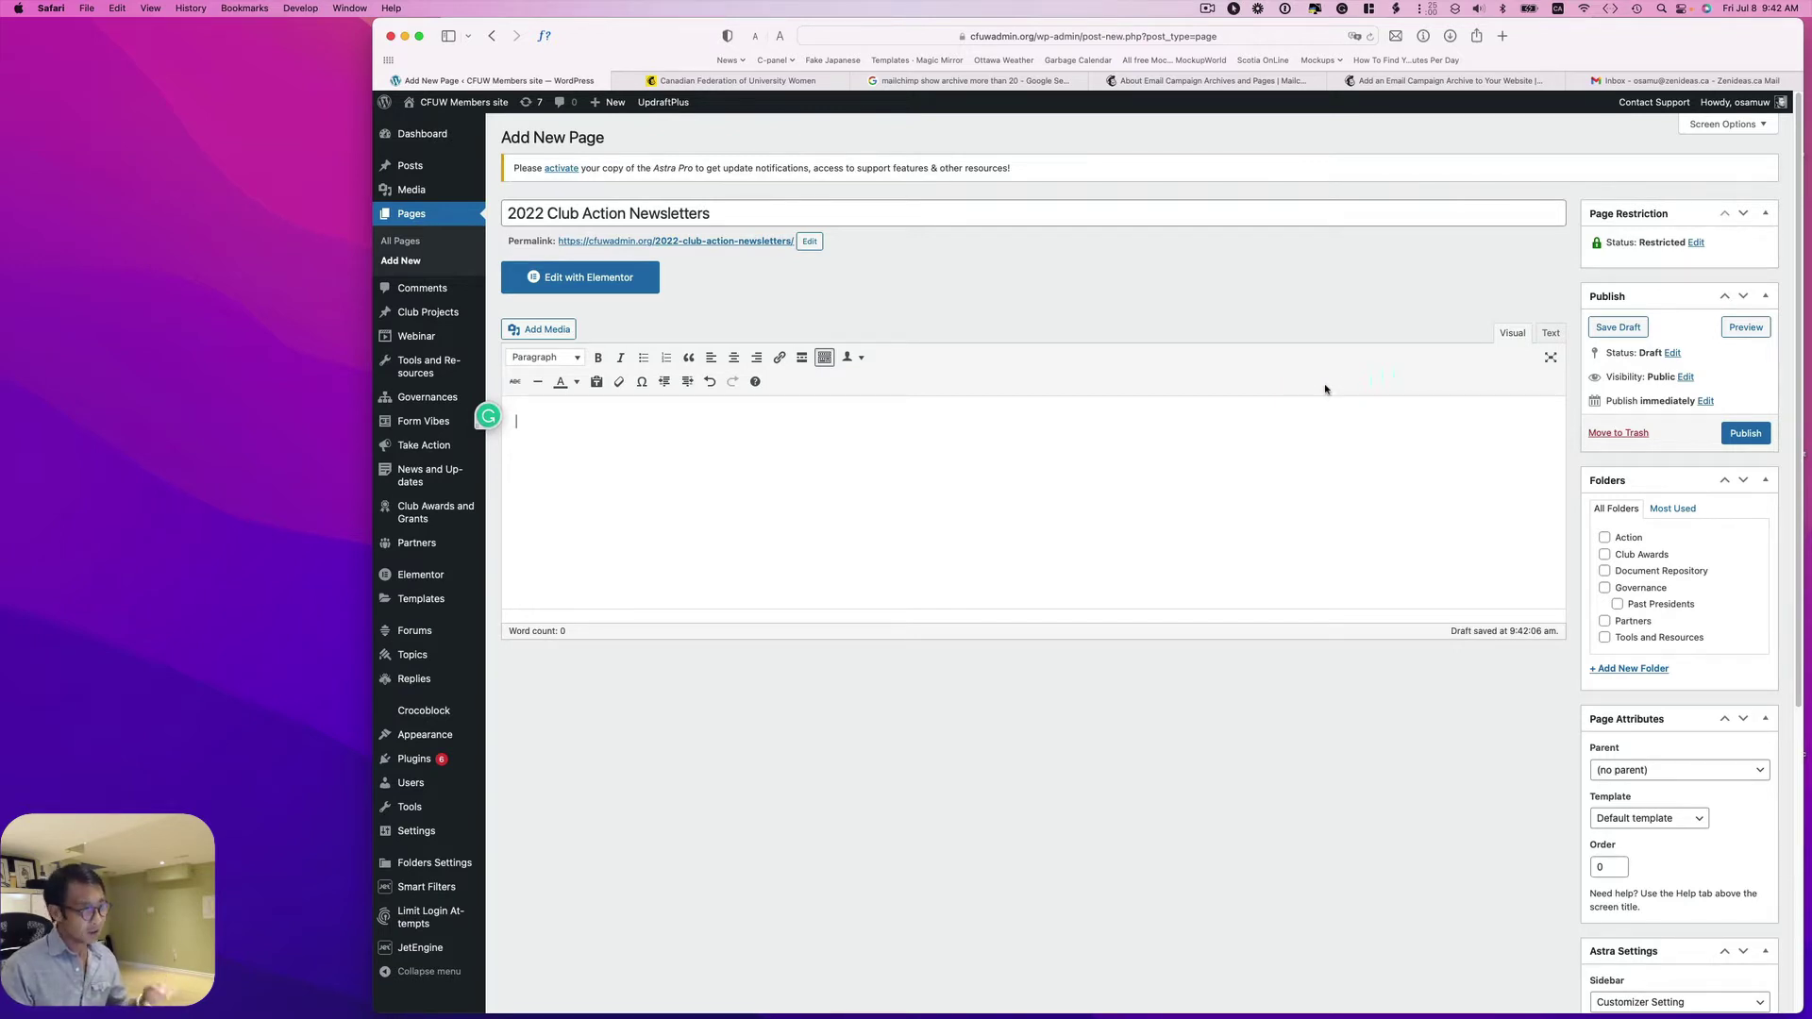
pyautogui.click(1547, 339)
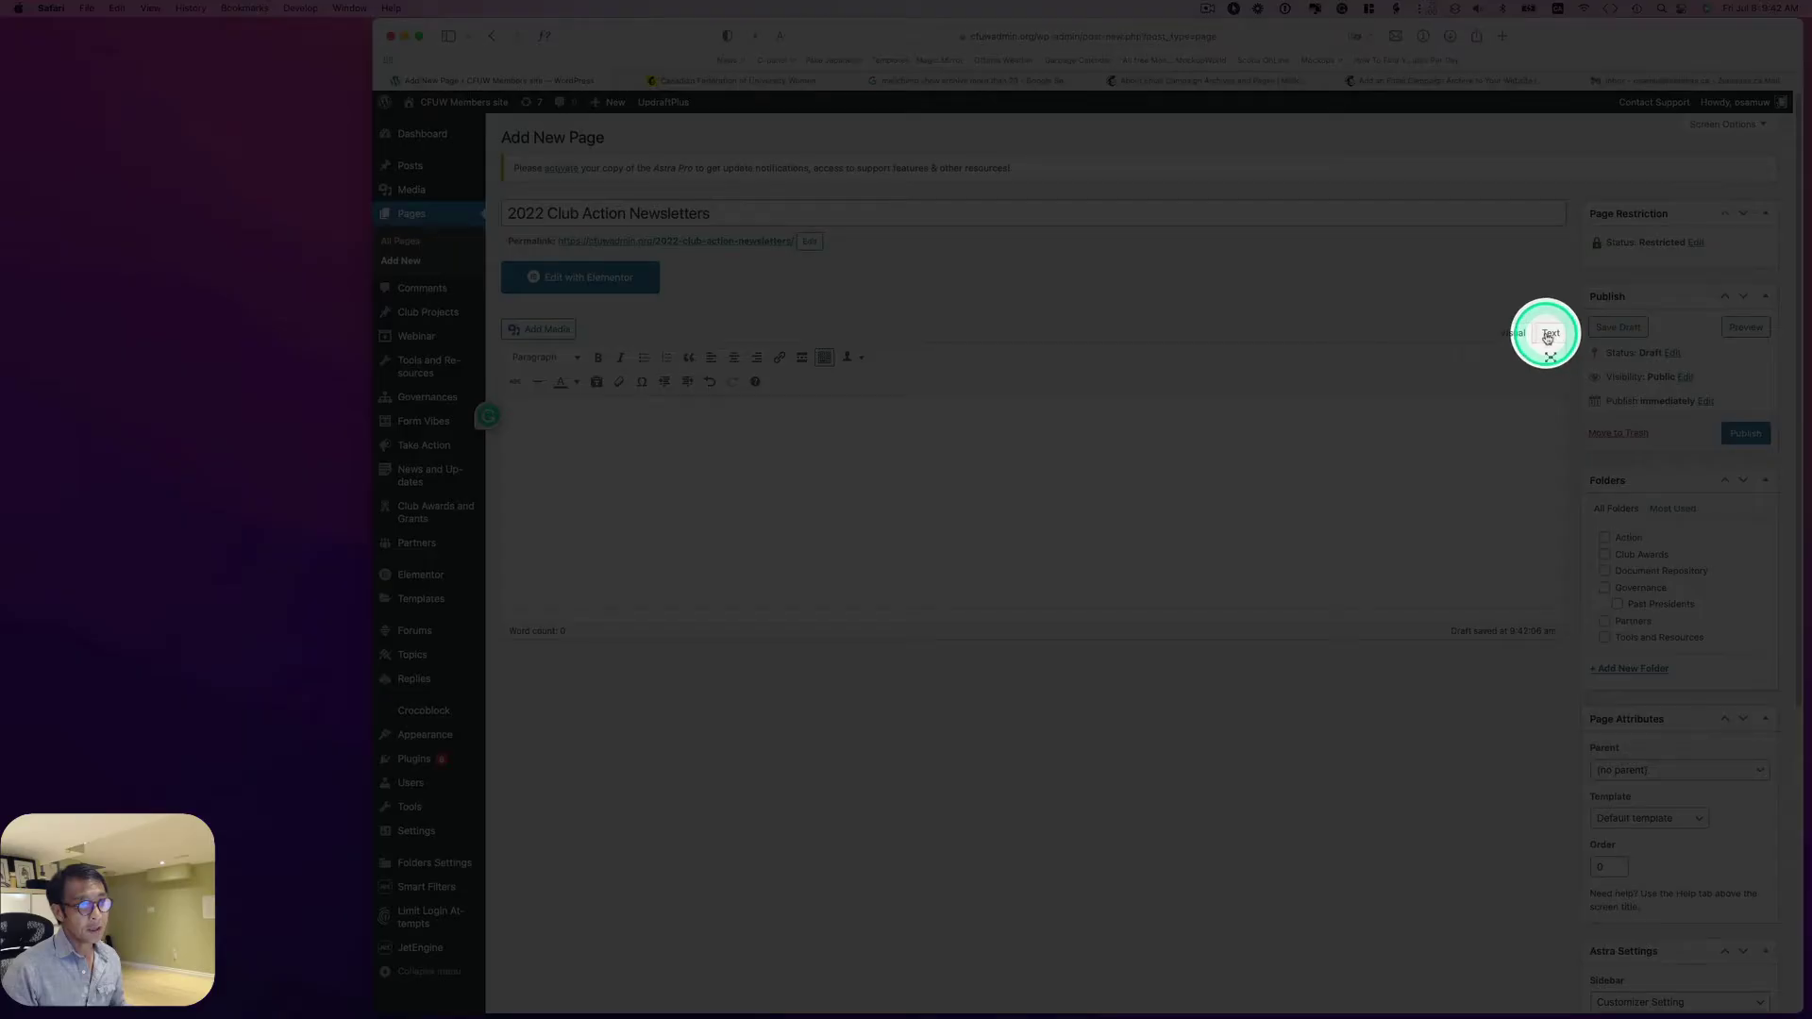
pyautogui.click(1543, 337)
pyautogui.click(761, 406)
pyautogui.press('super+v')
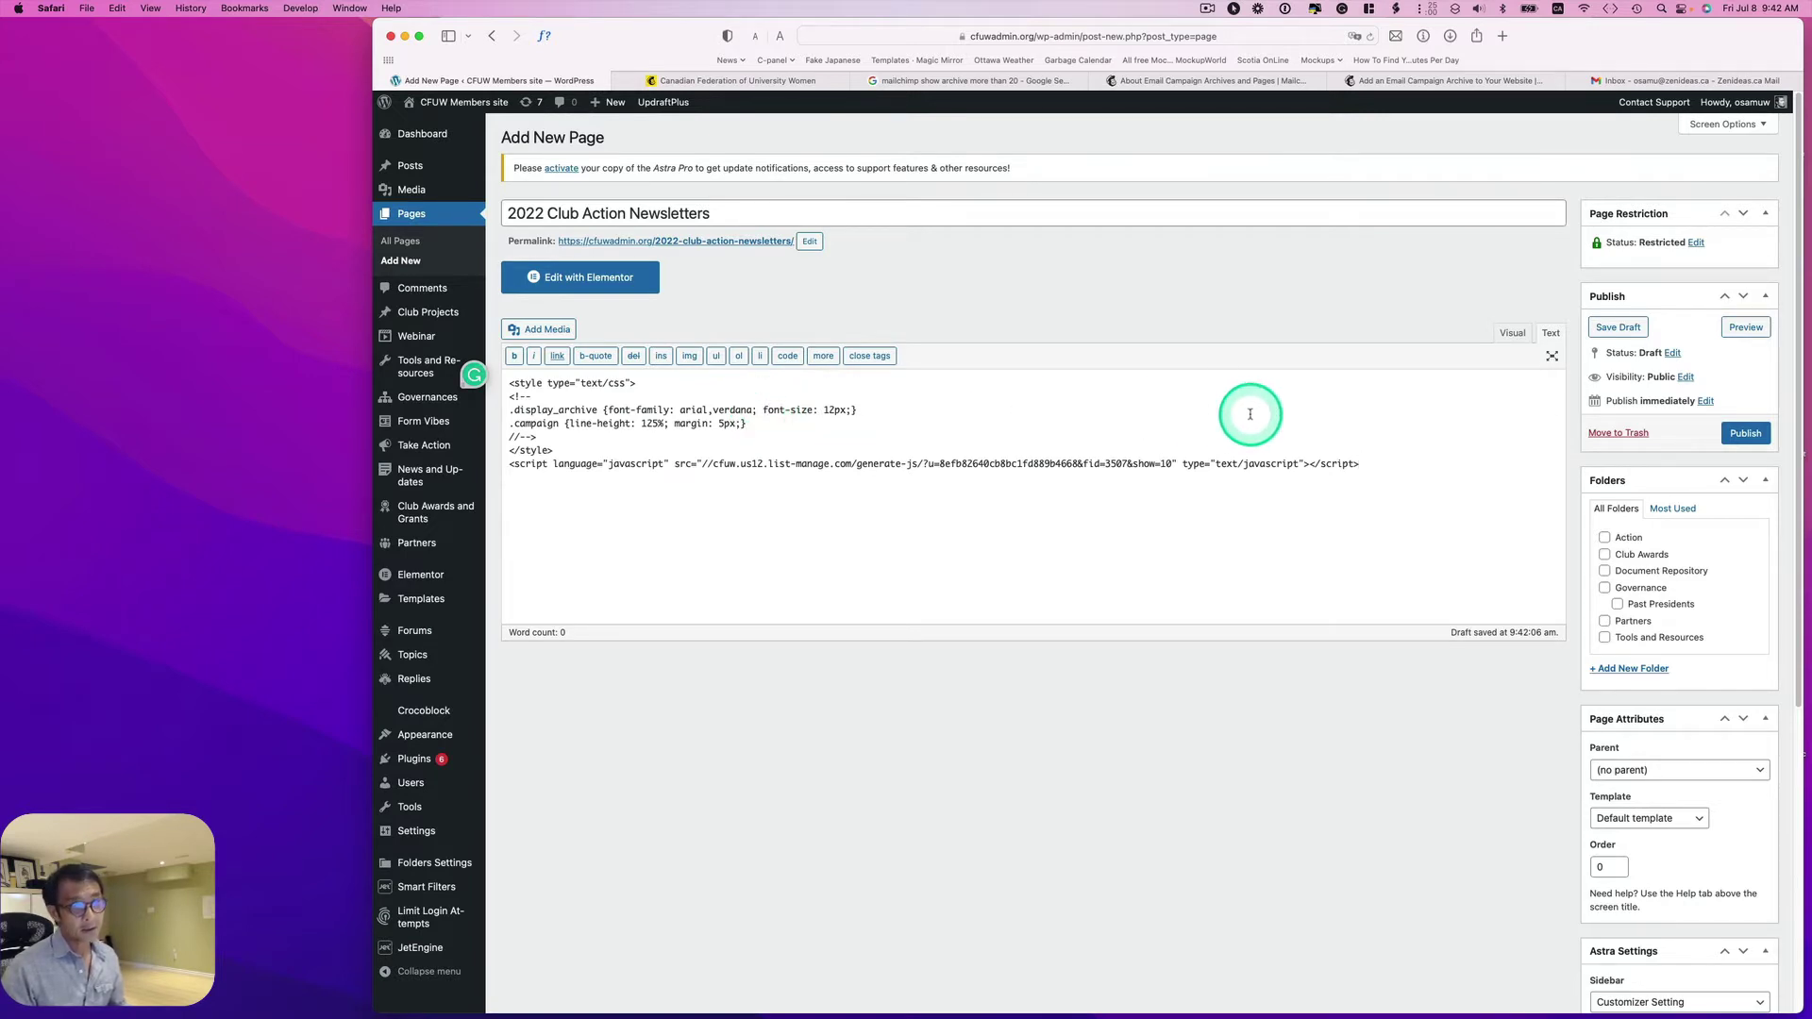
# - Preview the draft, confirming it lists ten 2022 newsletter links, then return to the editor
pyautogui.click(1741, 337)
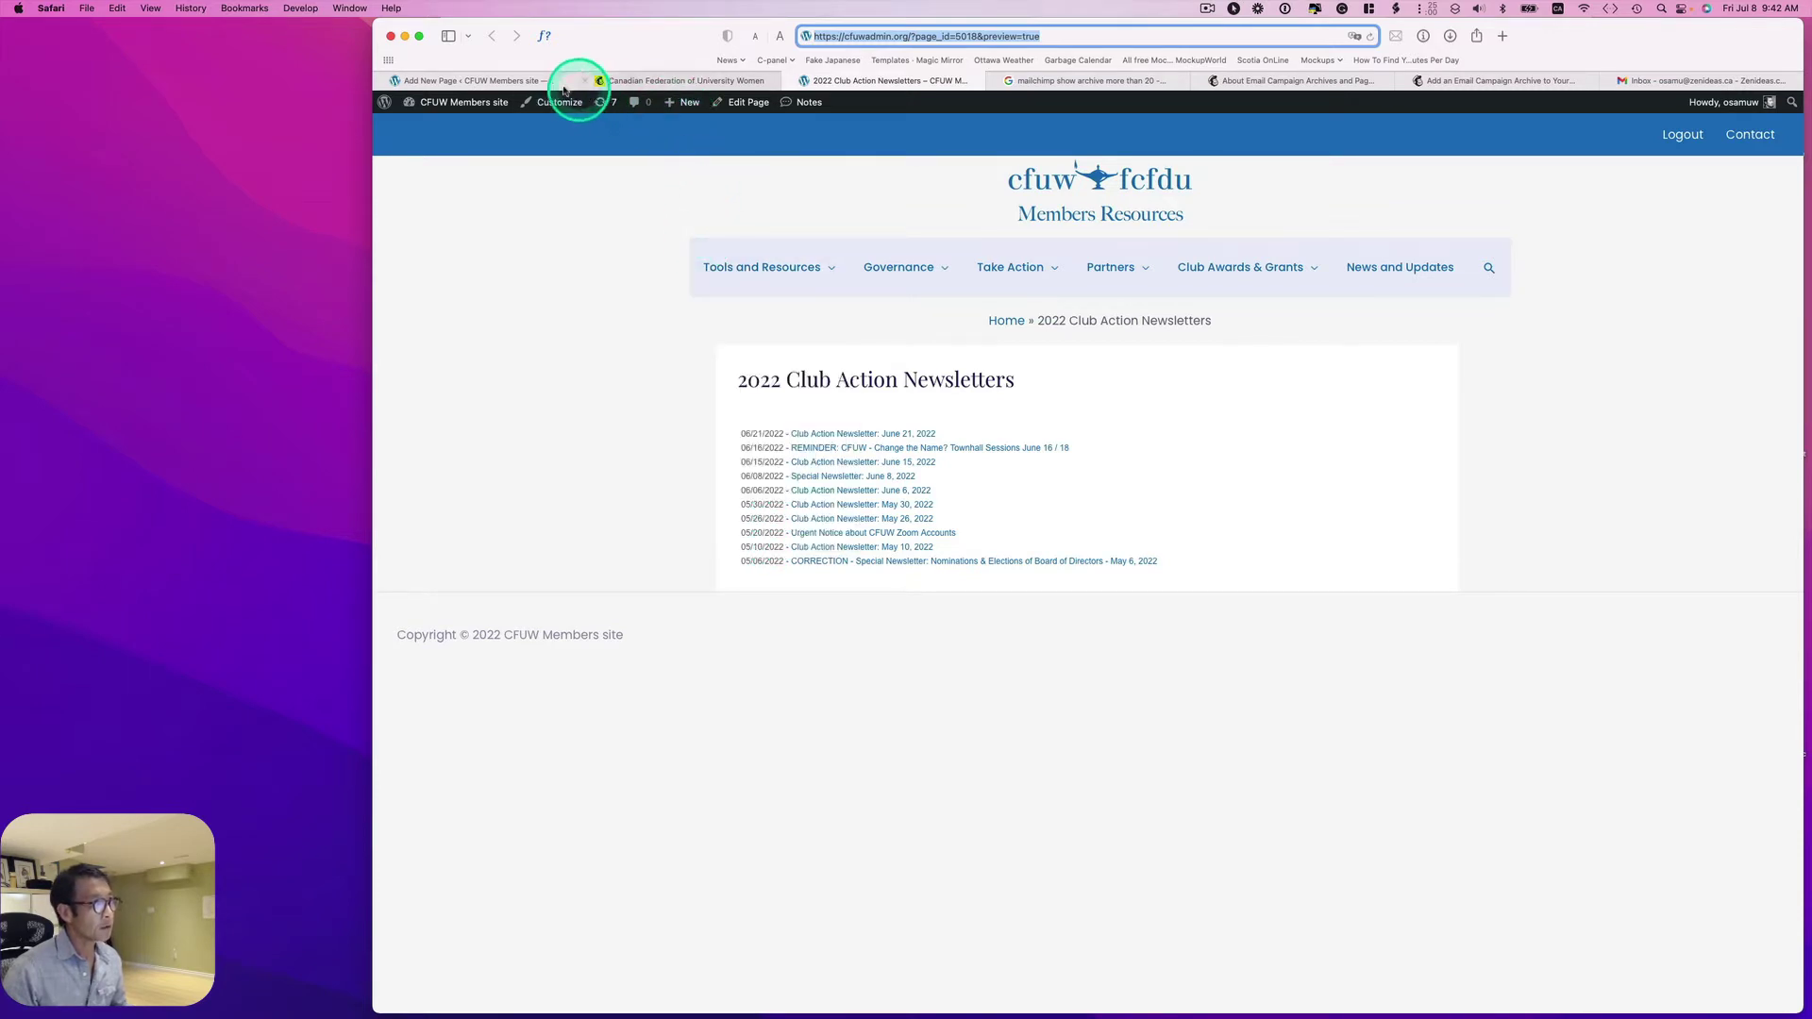
pyautogui.moveTo(533, 84)
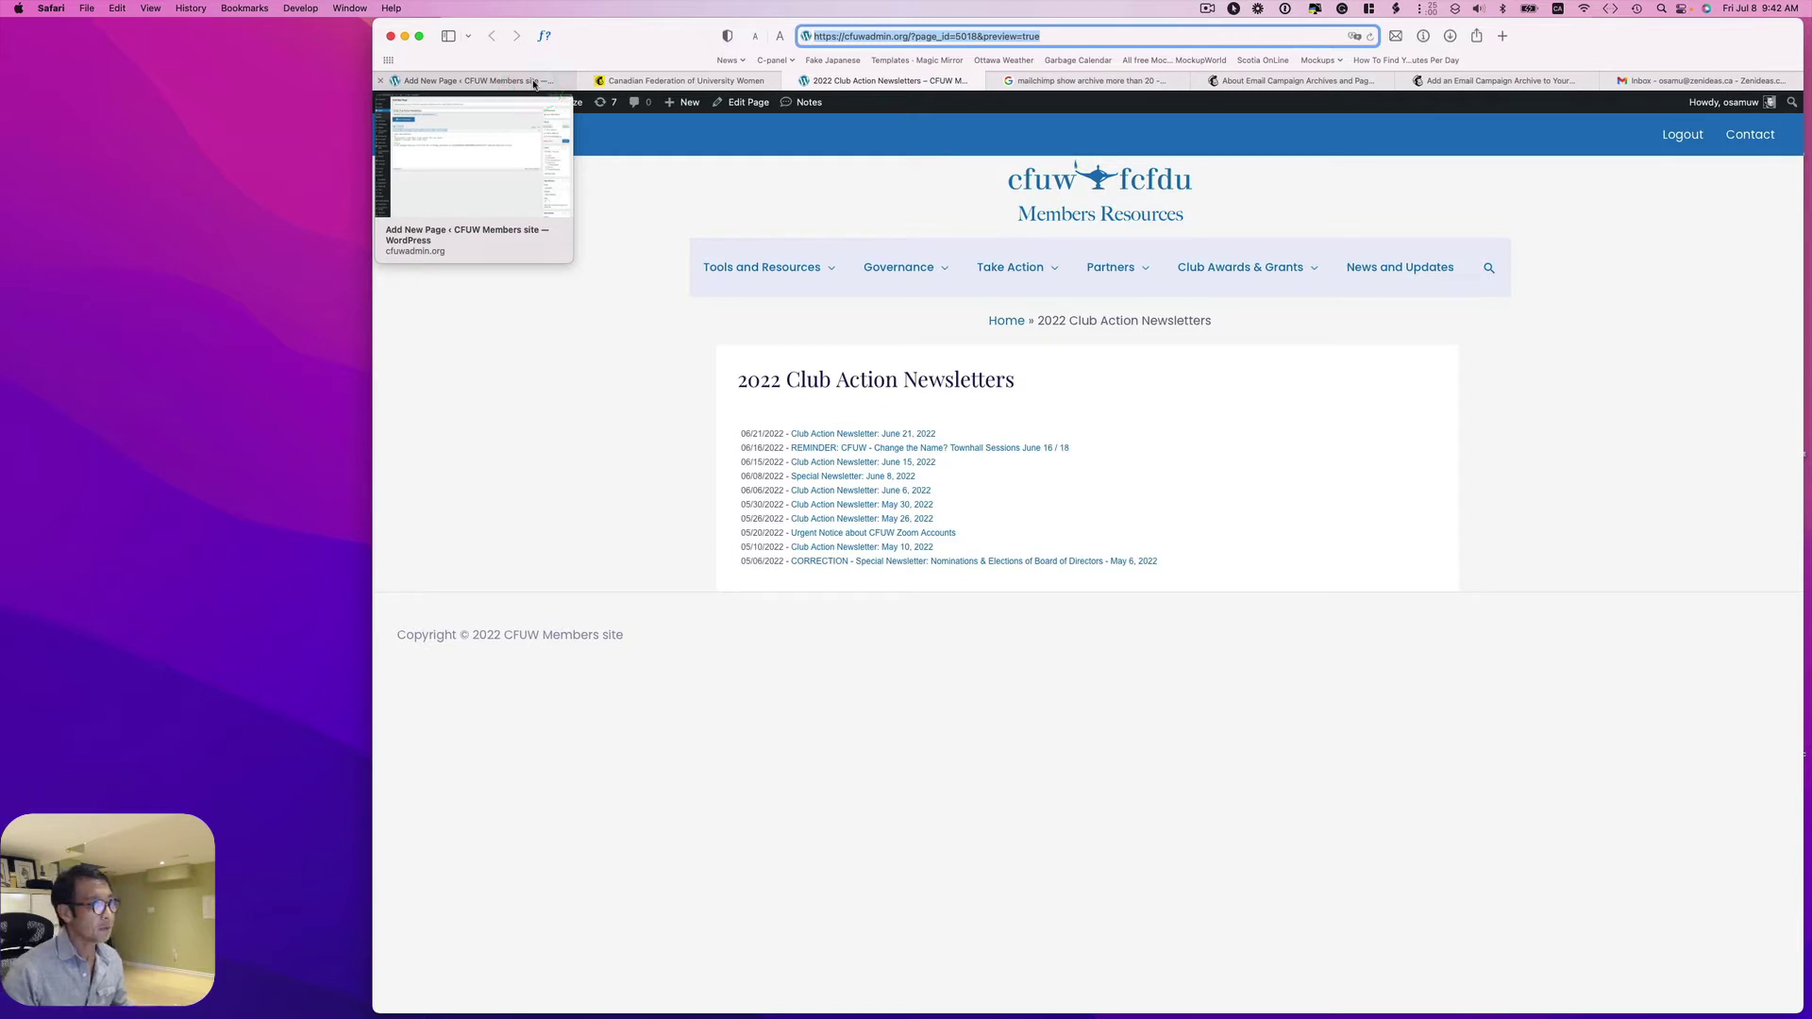
pyautogui.click(533, 84)
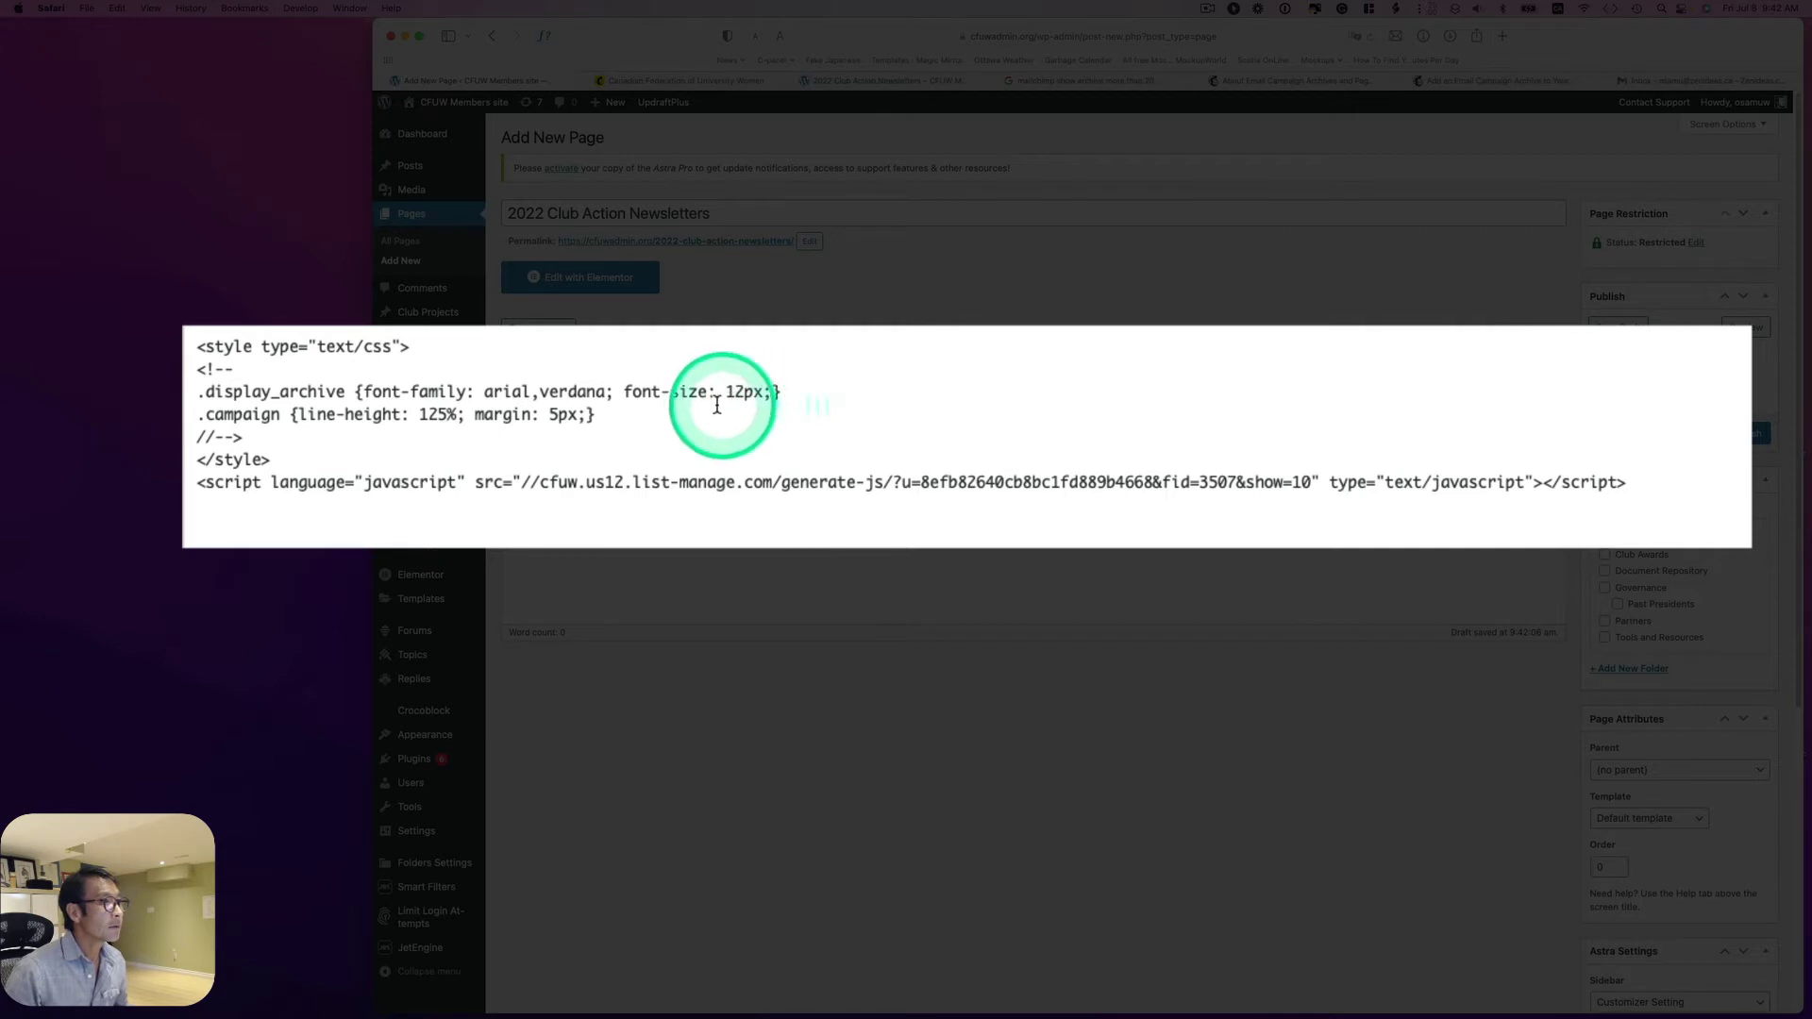
# - Change the embed's archive font-size from 12px to 18px and check the larger text in the preview
pyautogui.click(742, 389)
pyautogui.press('Delete')
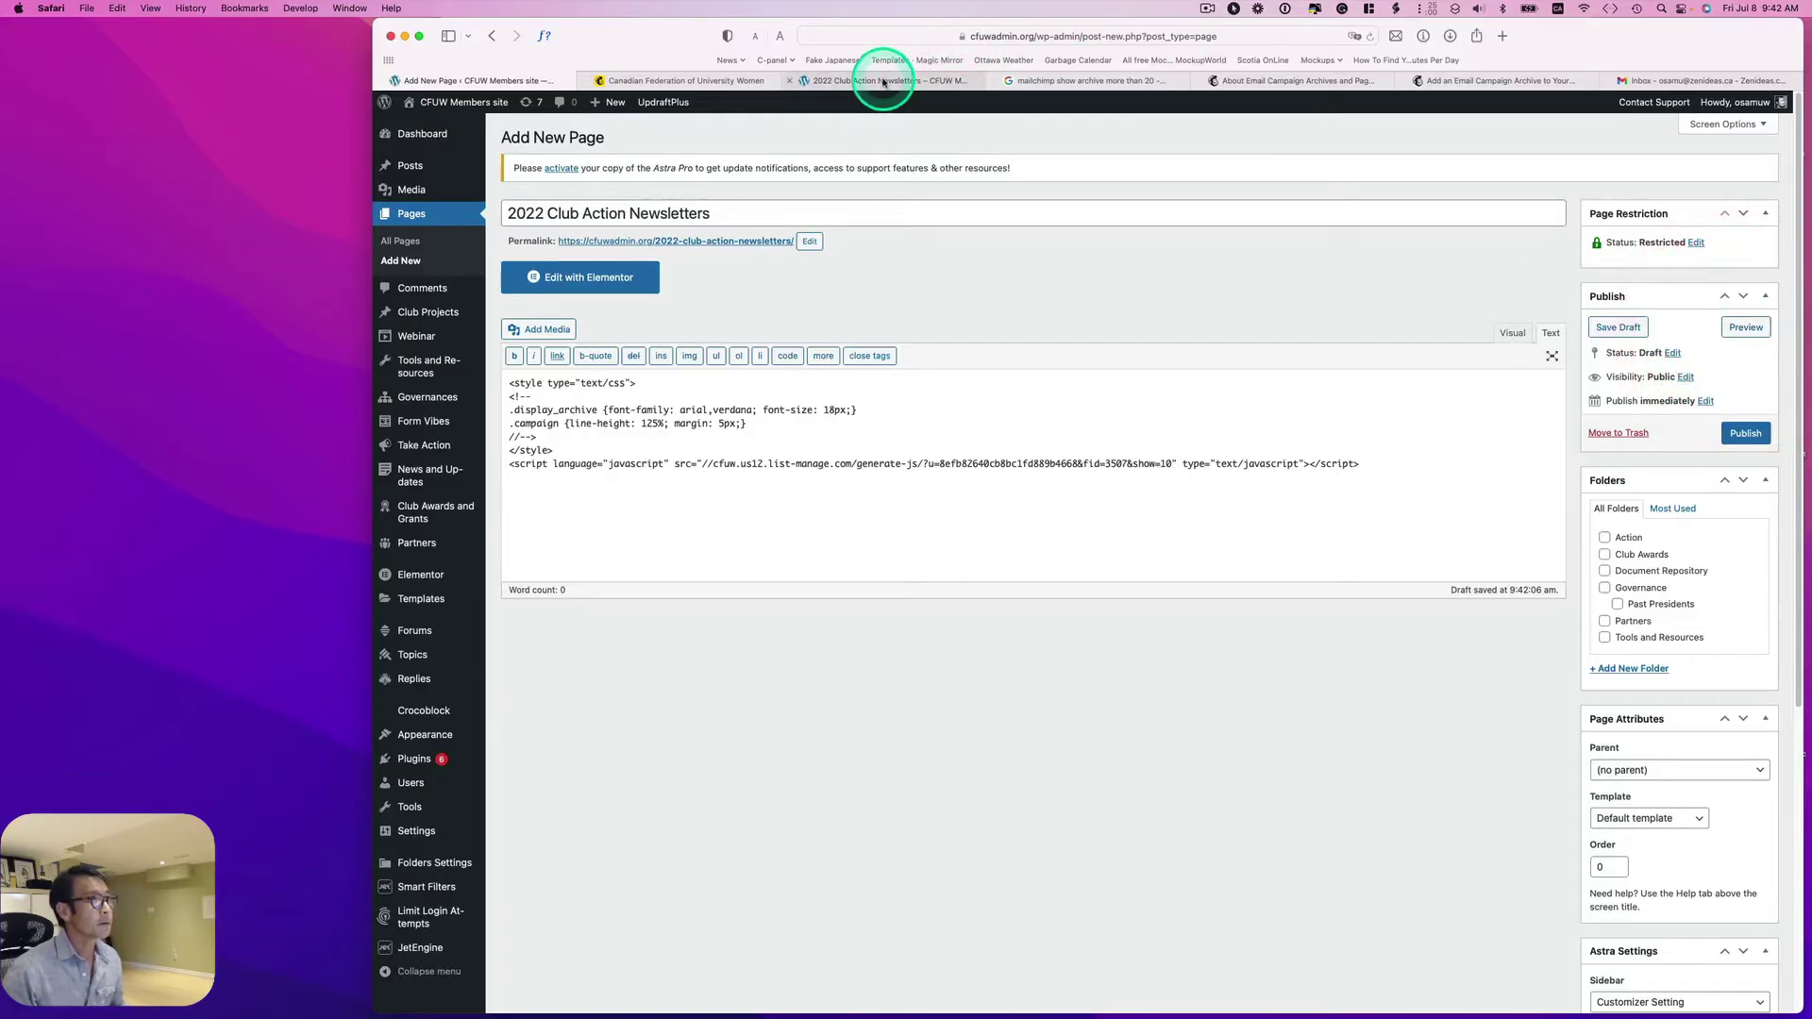
pyautogui.click(884, 81)
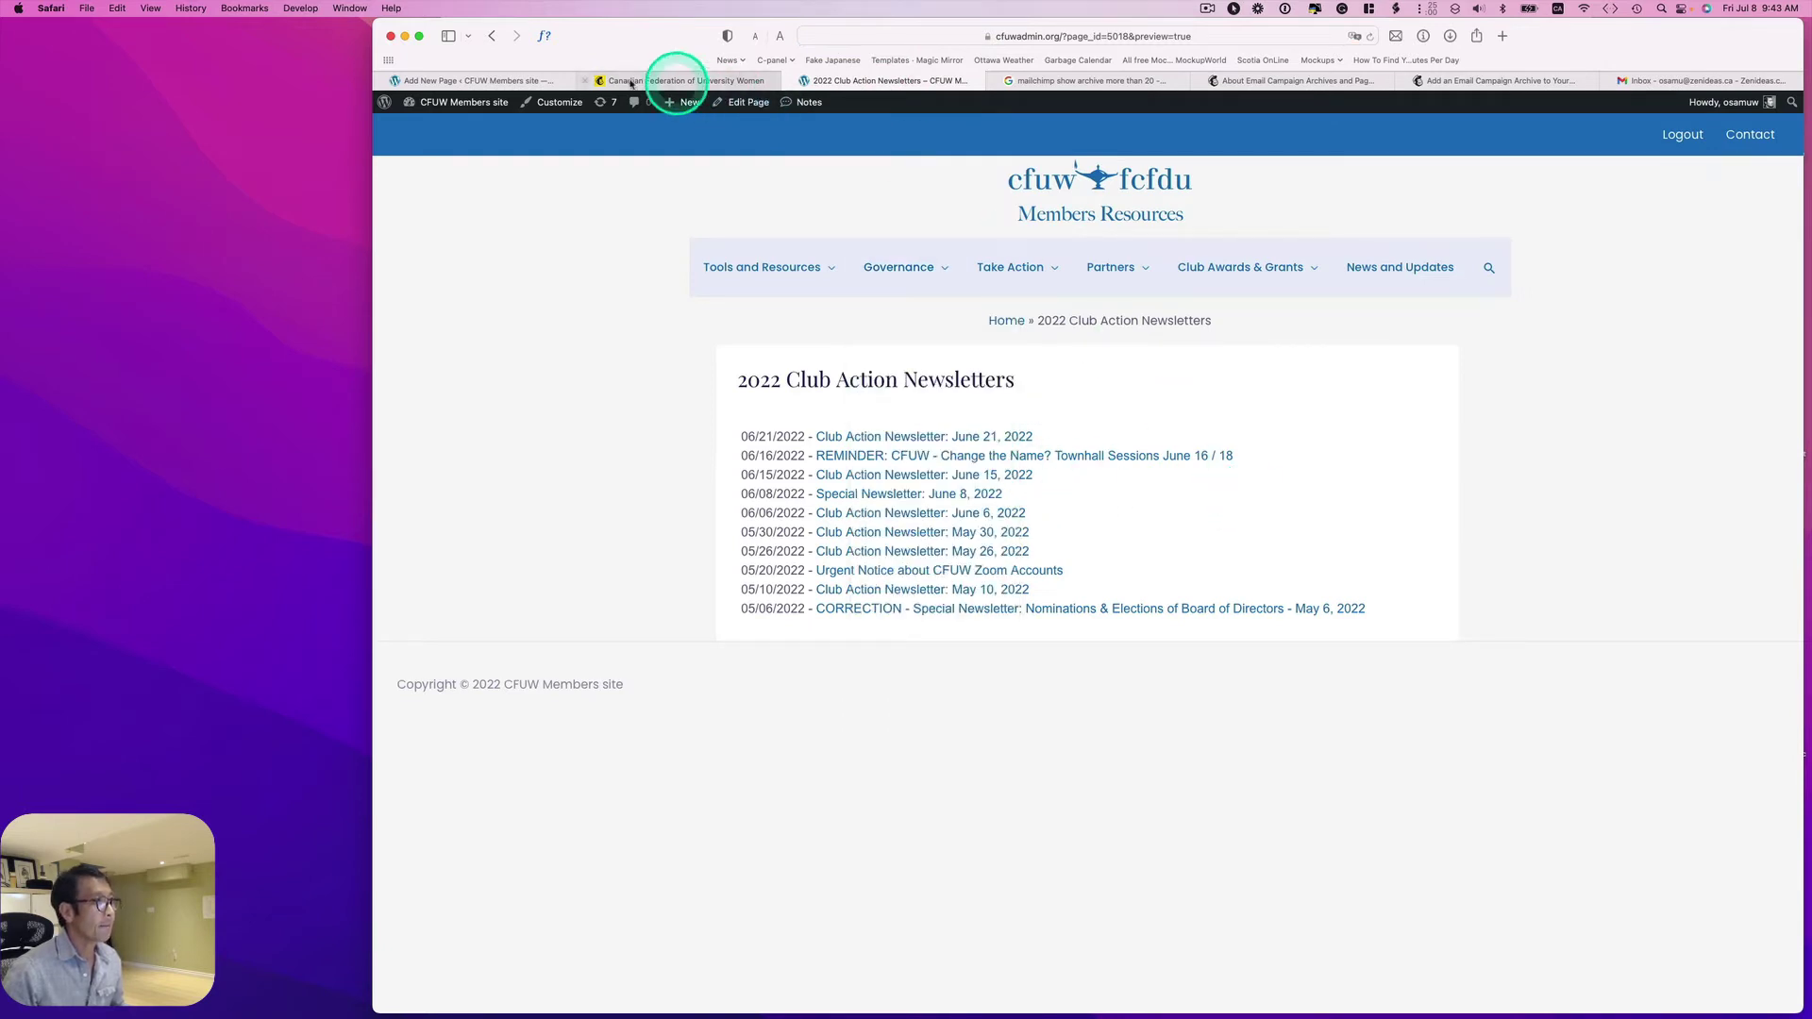
pyautogui.click(509, 81)
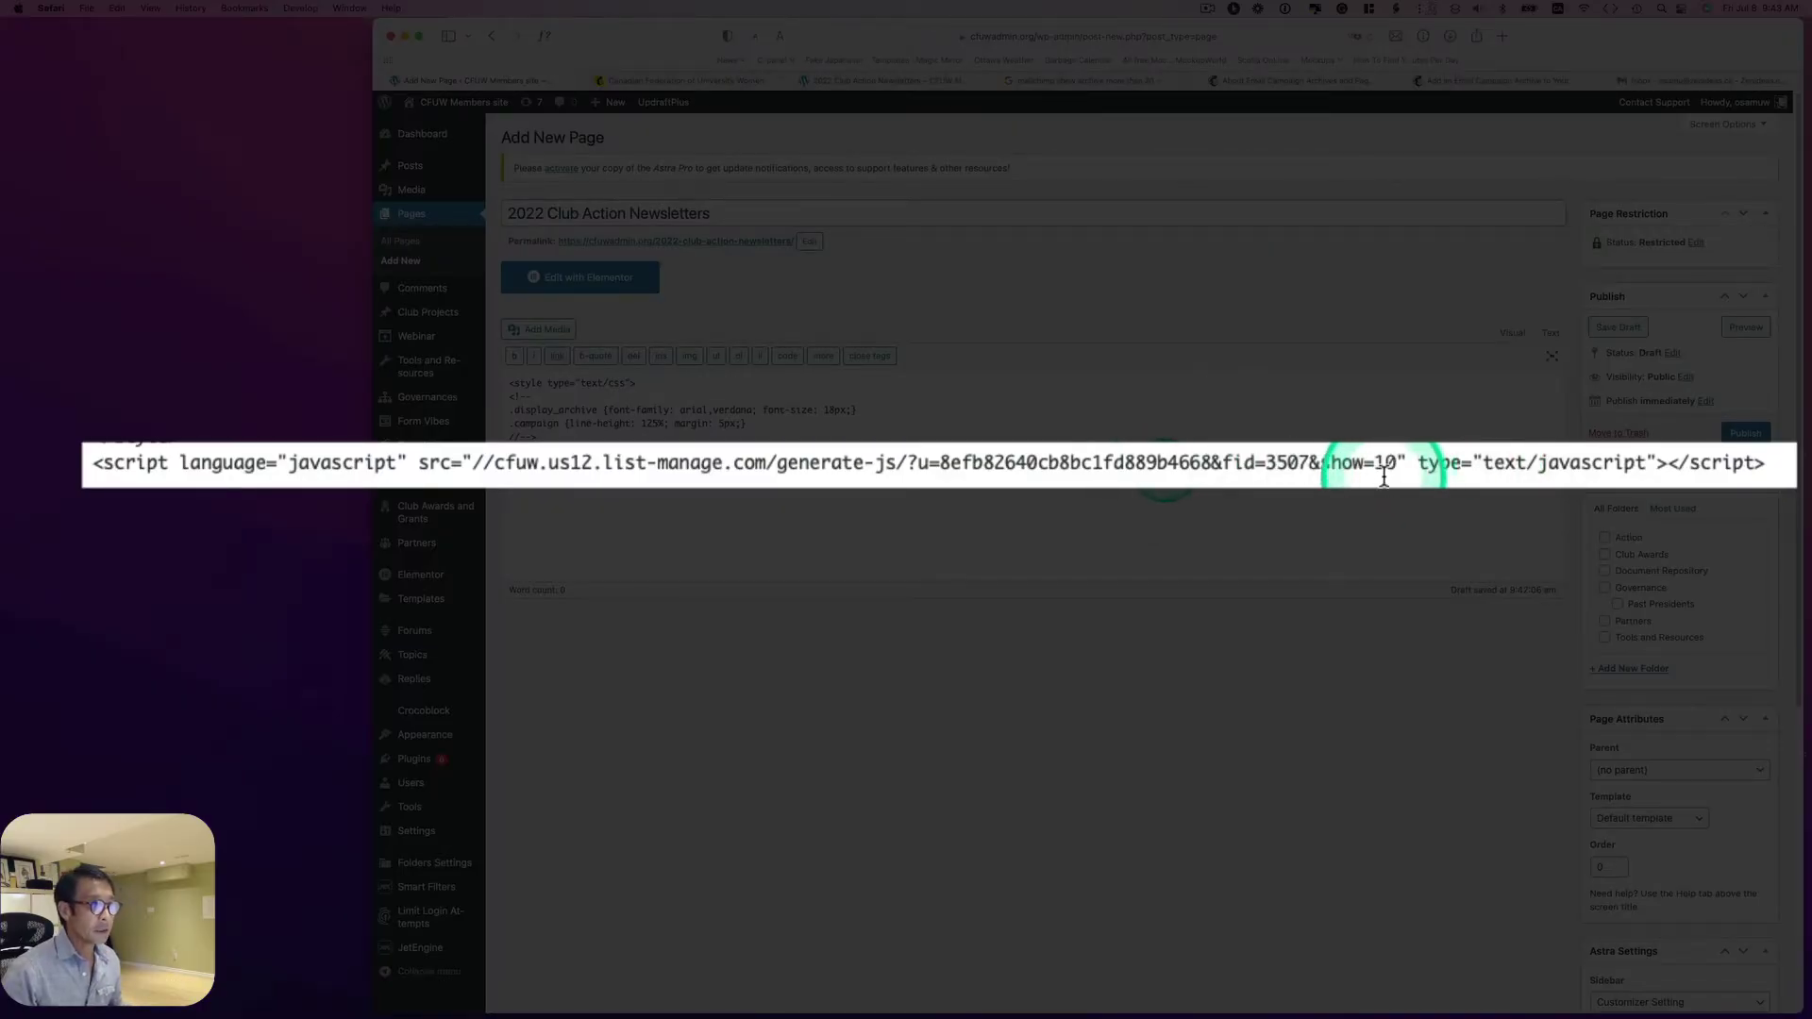
# - Change the embed's show=10 to show=15 and check the refreshed preview
pyautogui.click(1171, 467)
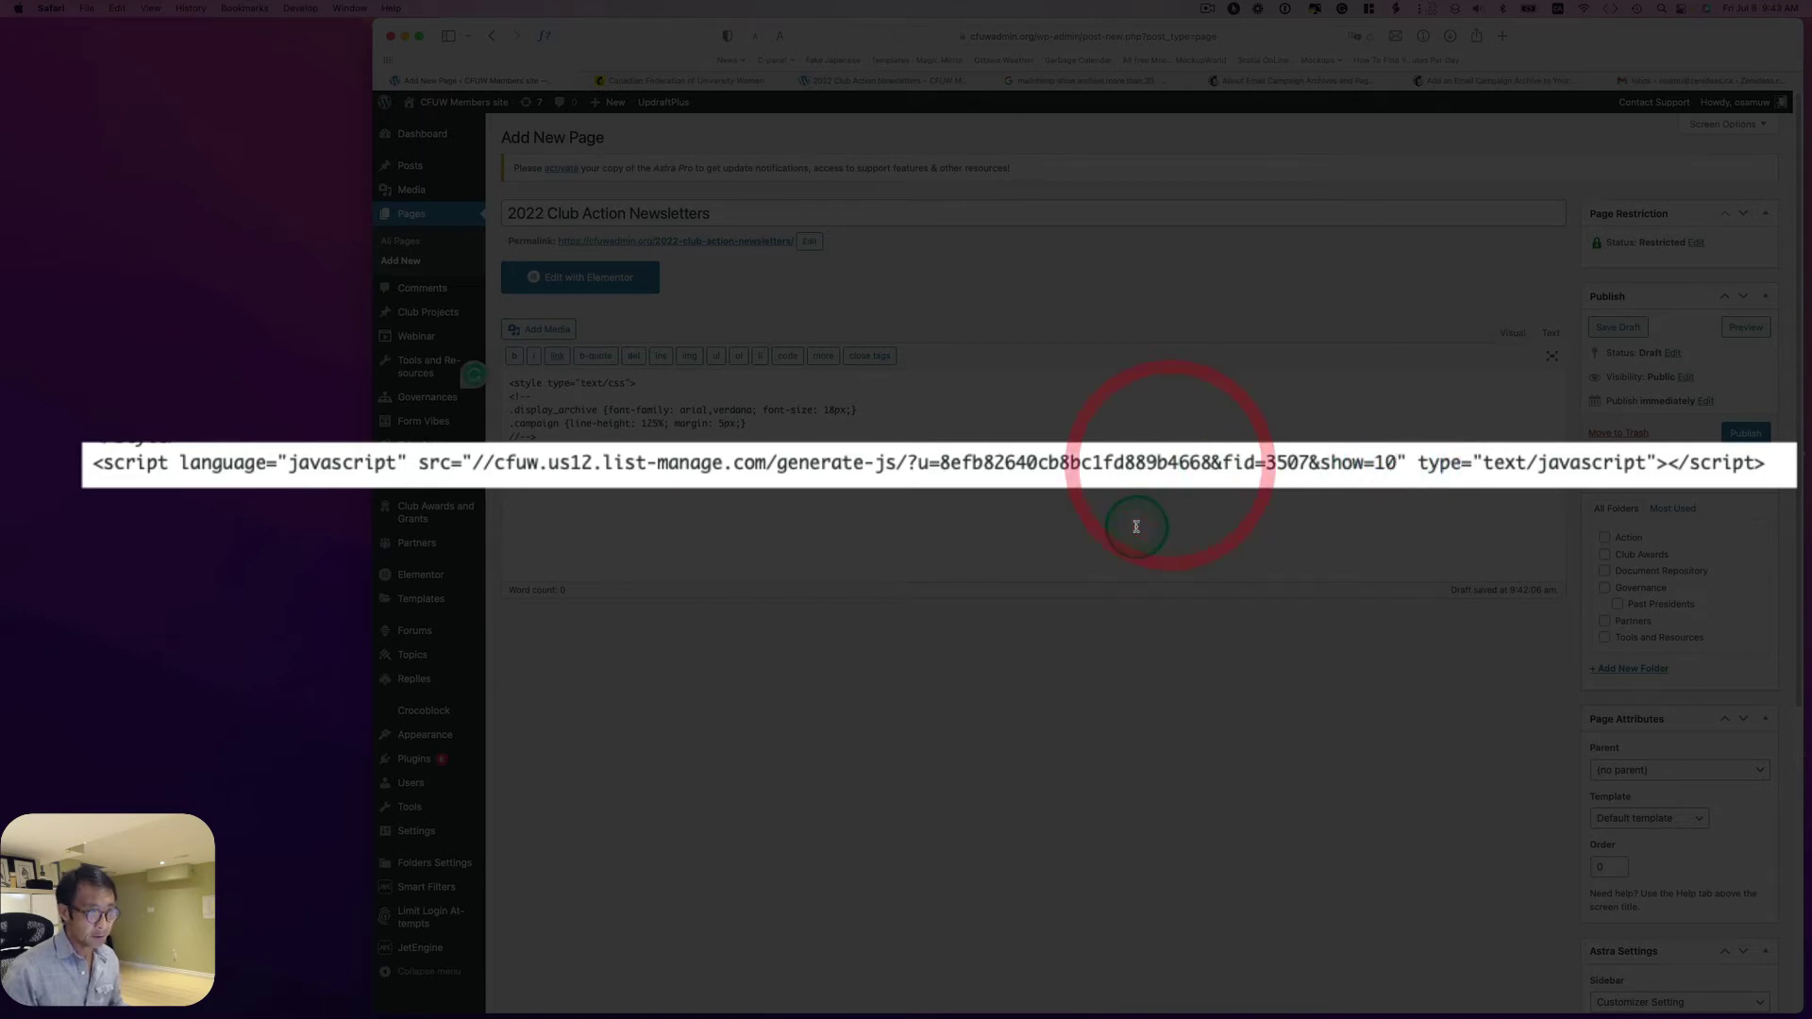
pyautogui.press('BackSpace')
pyautogui.press('BackSpace')
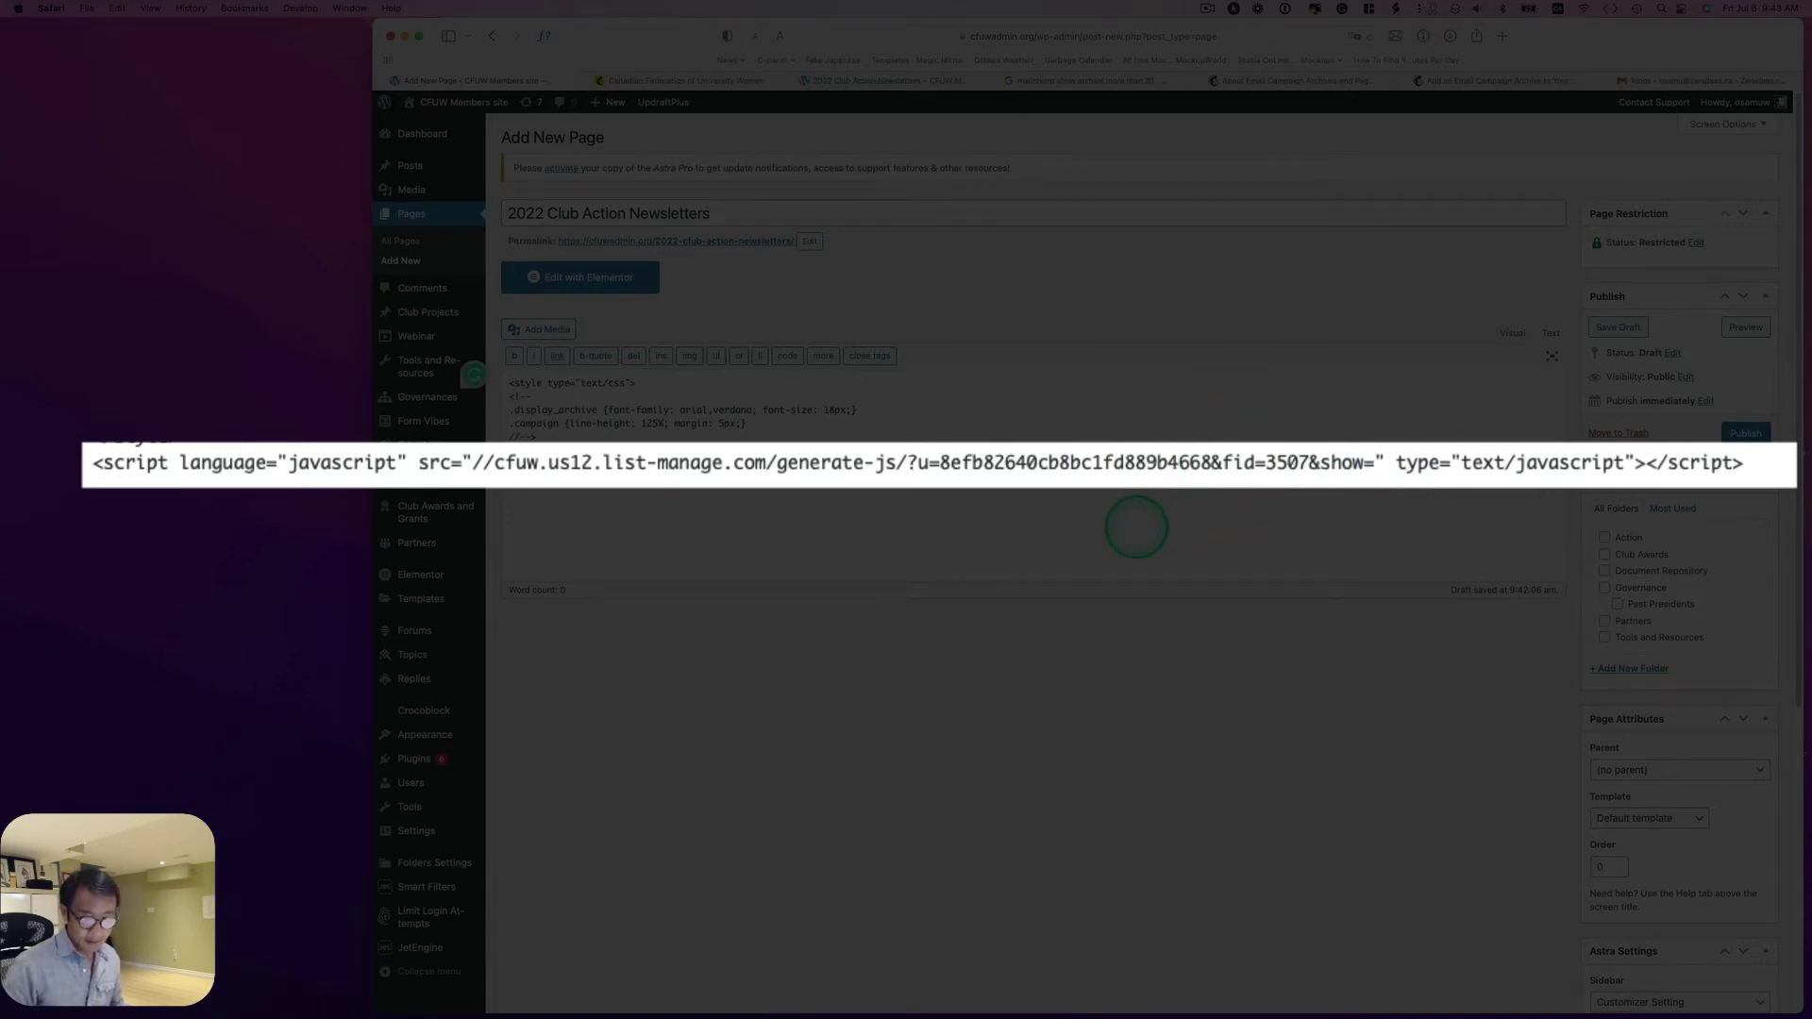
pyautogui.write('15')
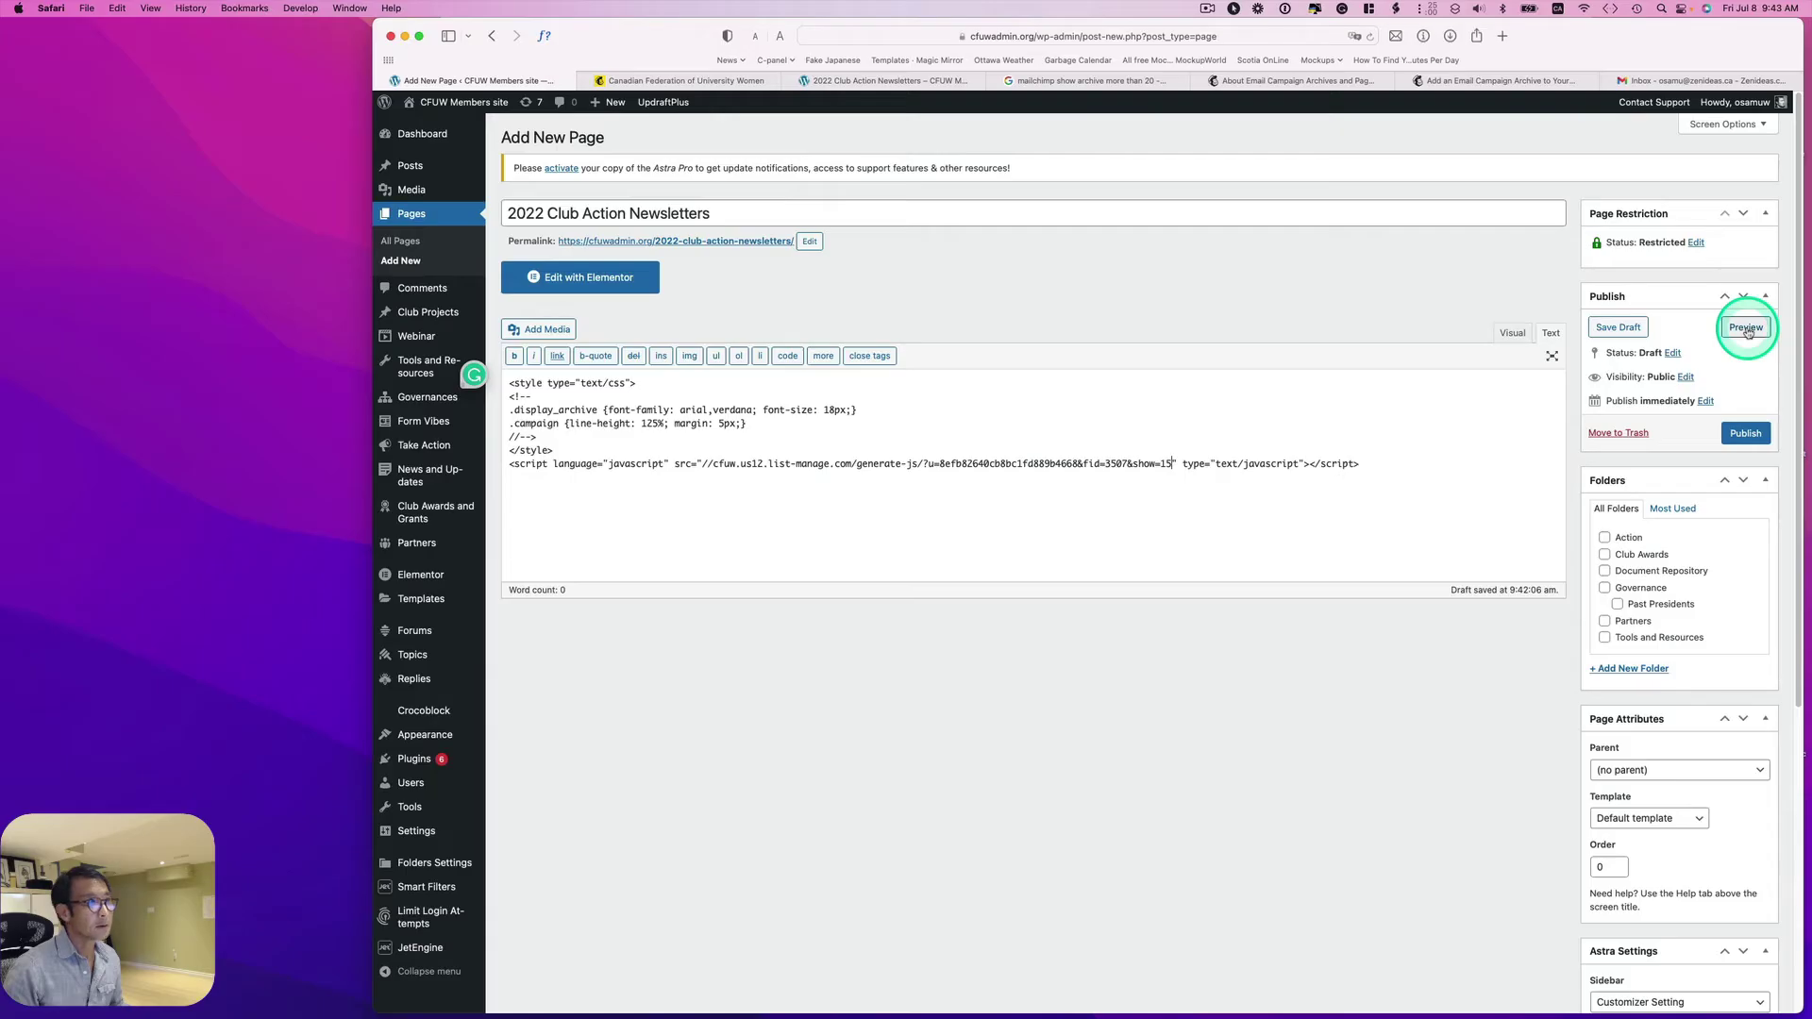
pyautogui.click(1746, 328)
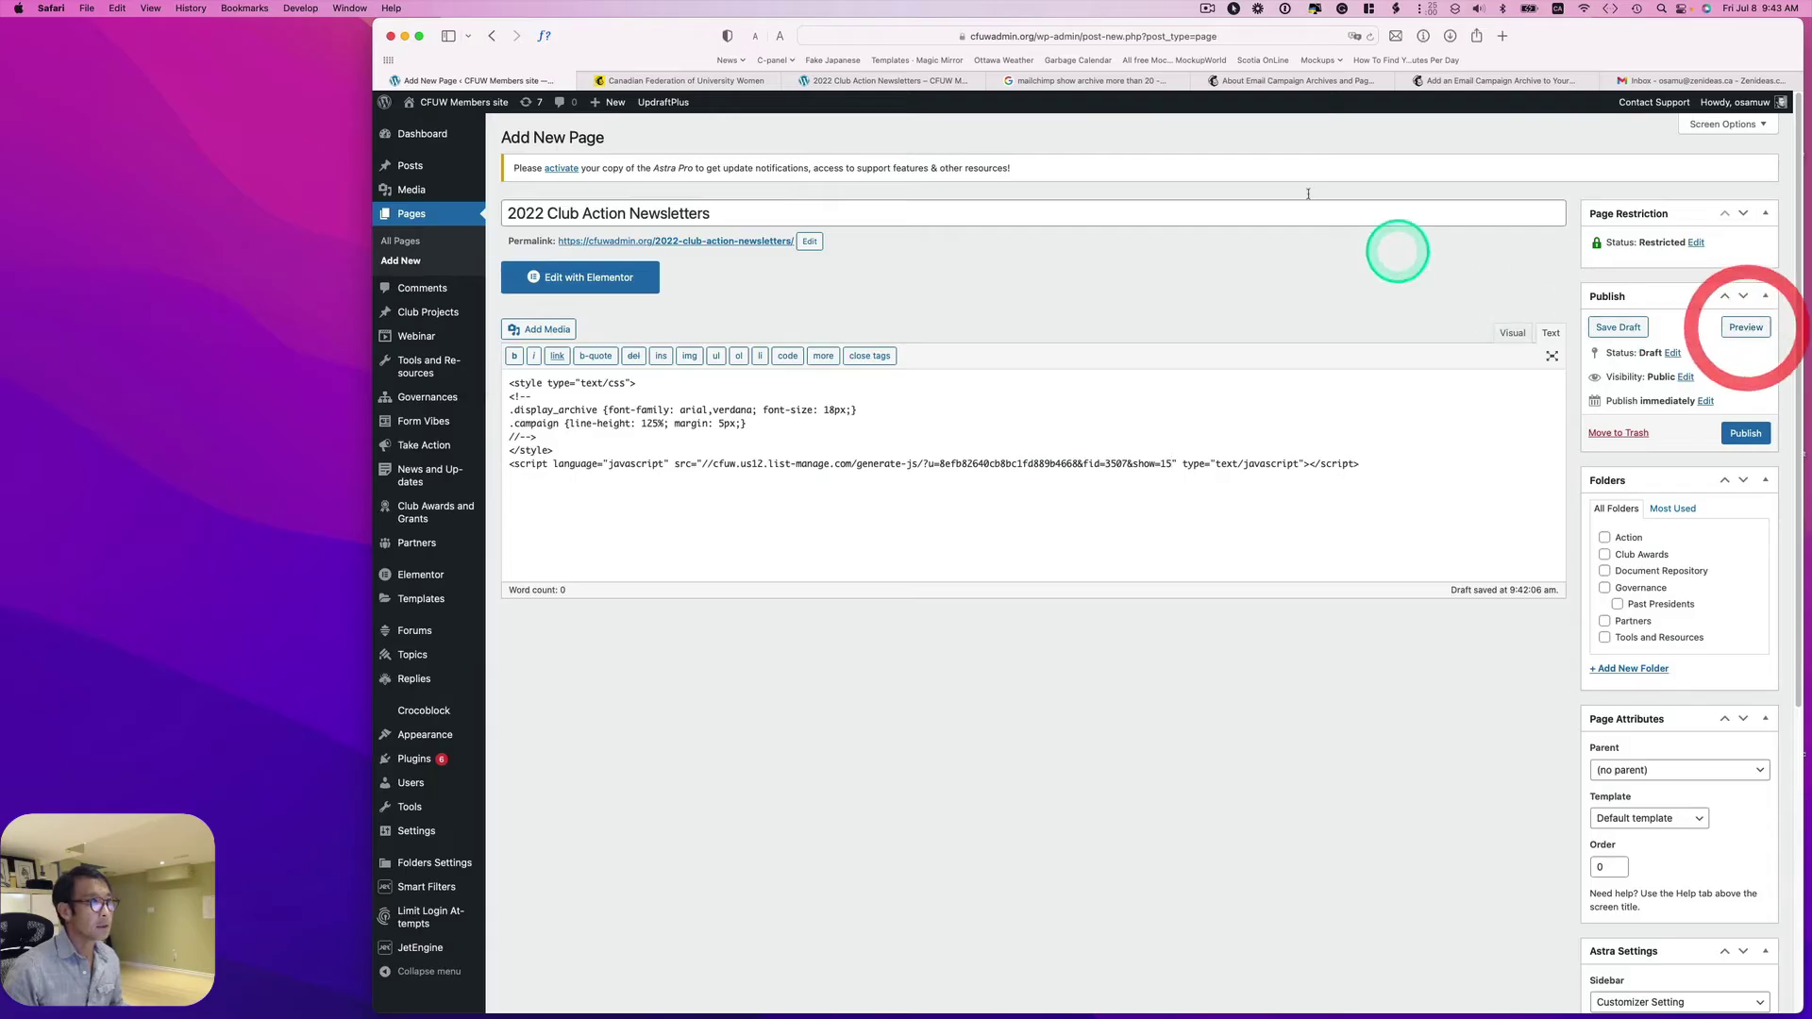
pyautogui.click(897, 82)
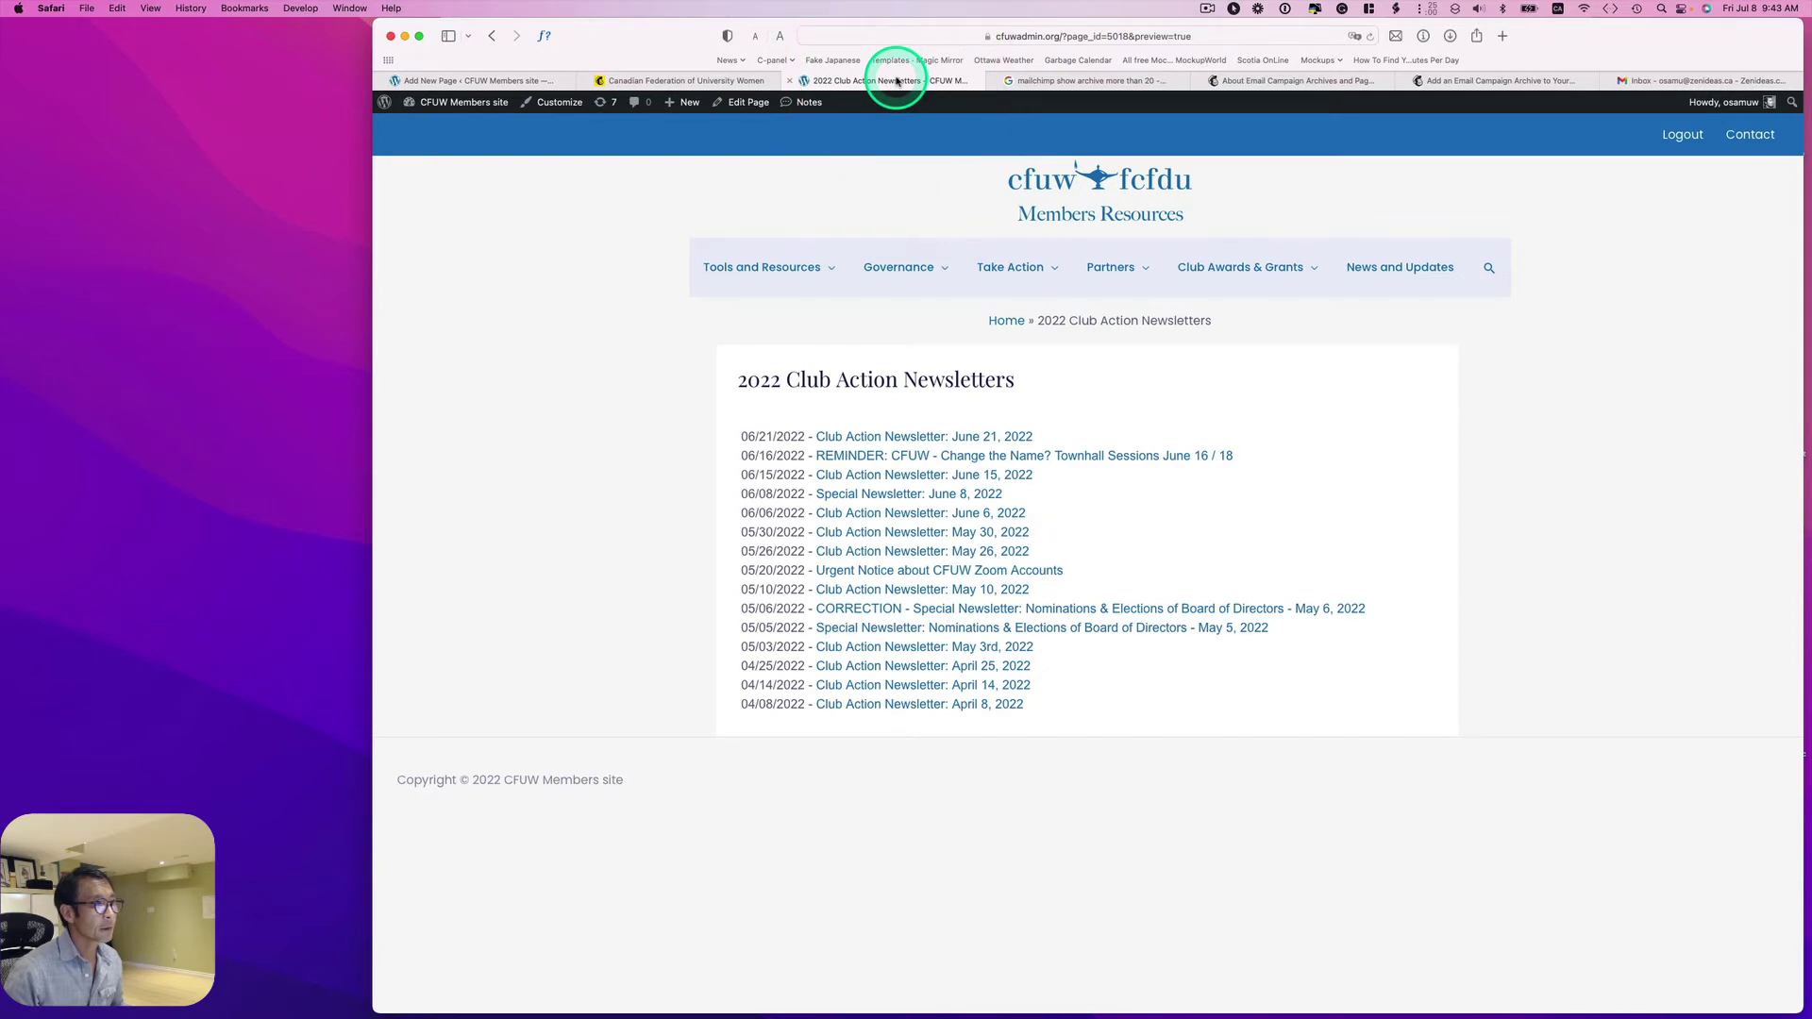
pyautogui.click(511, 83)
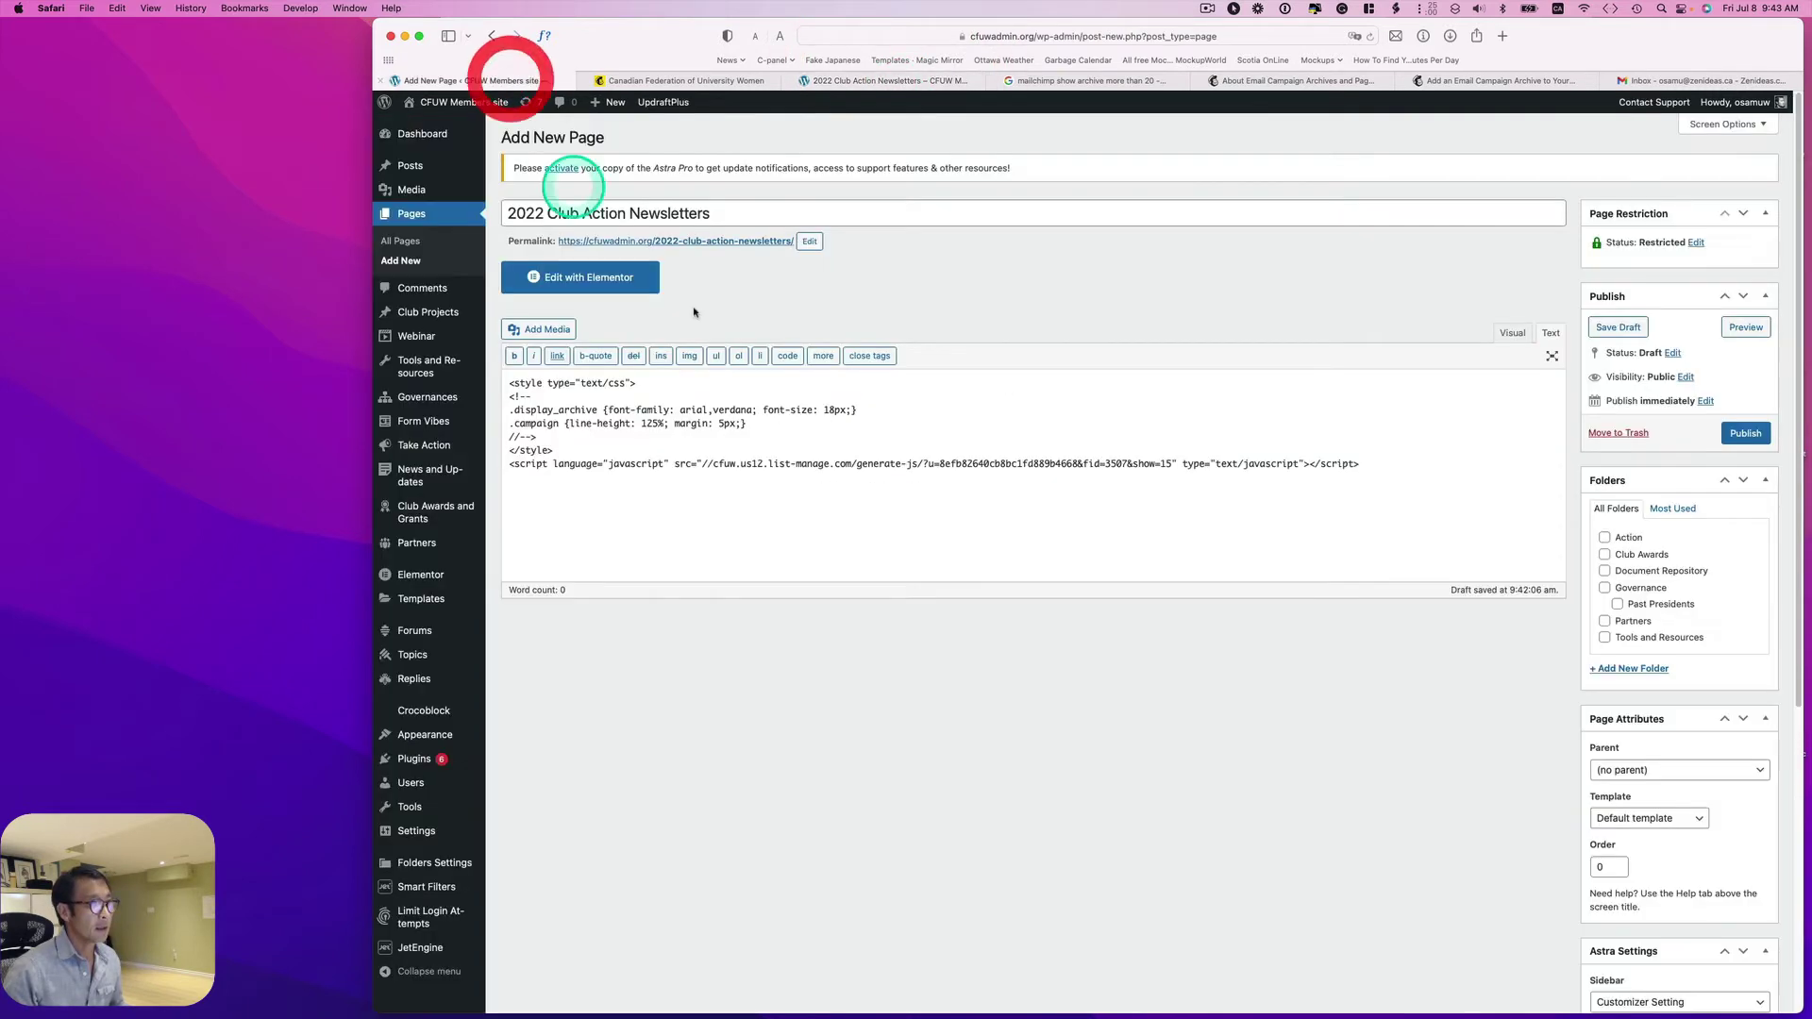
# - Raise the count to show=30 and confirm the preview lists 2022 newsletters back to February 3
pyautogui.click(1171, 464)
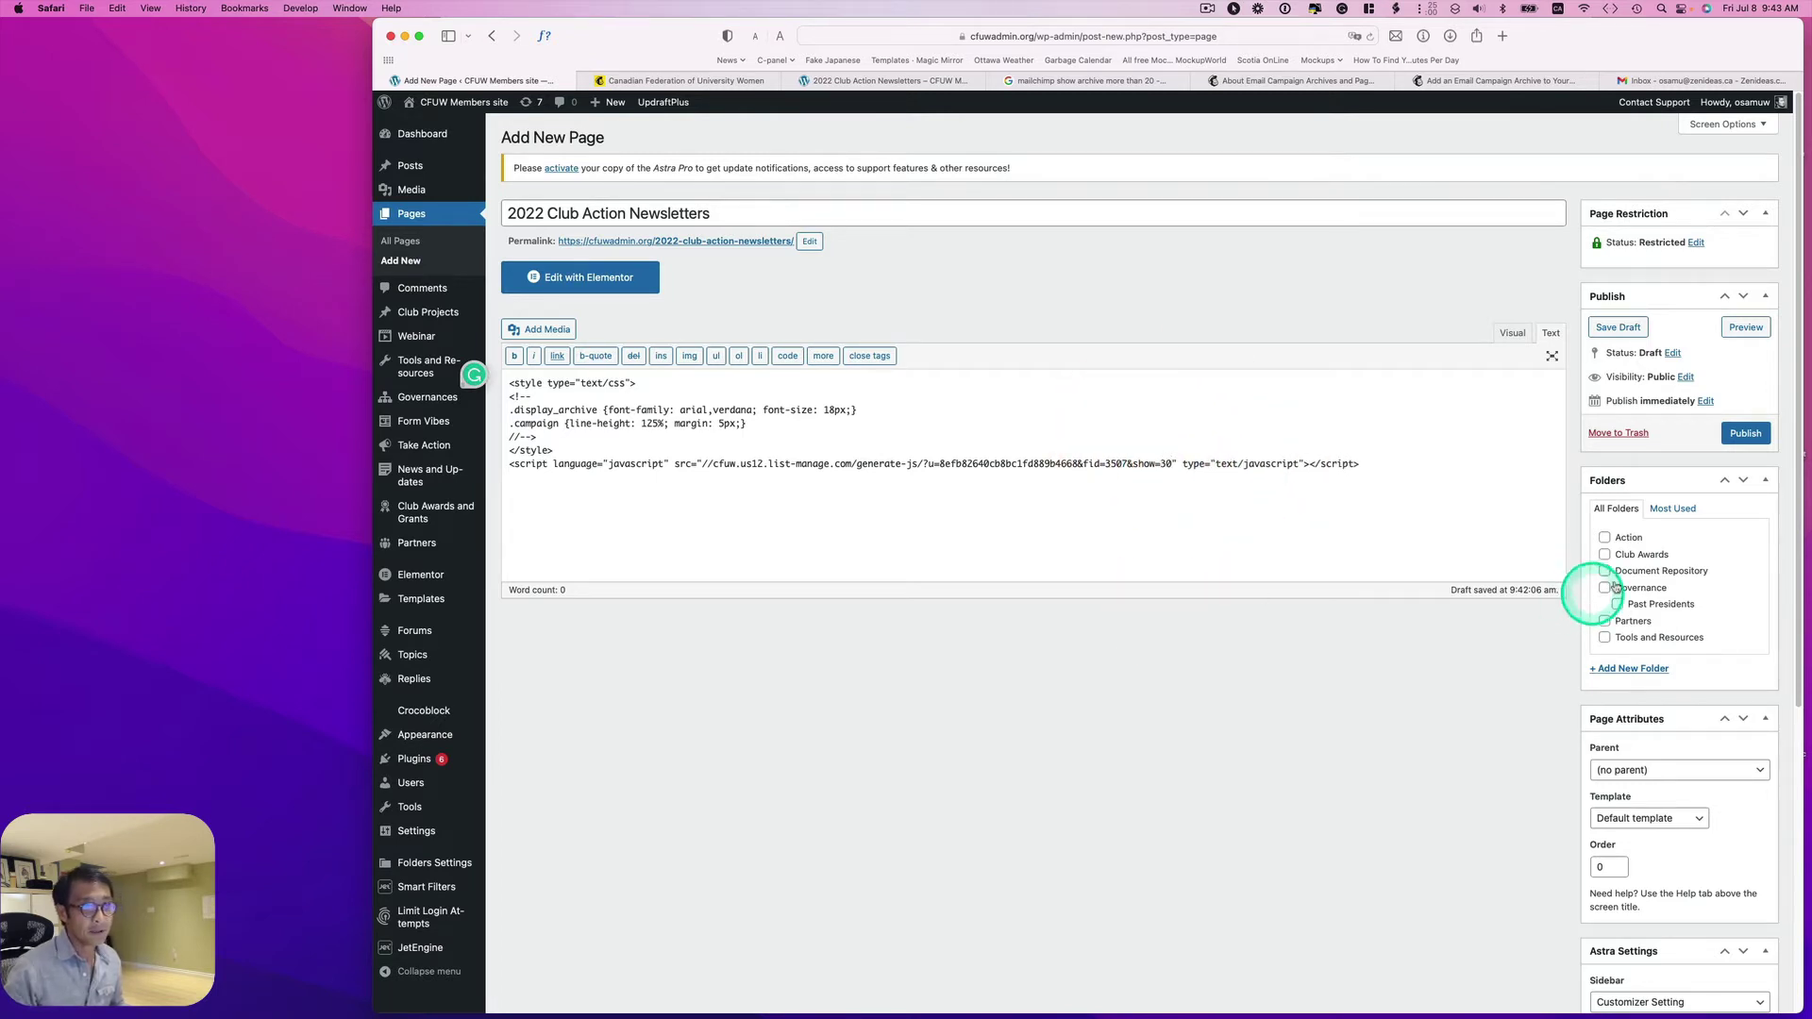
pyautogui.click(1745, 328)
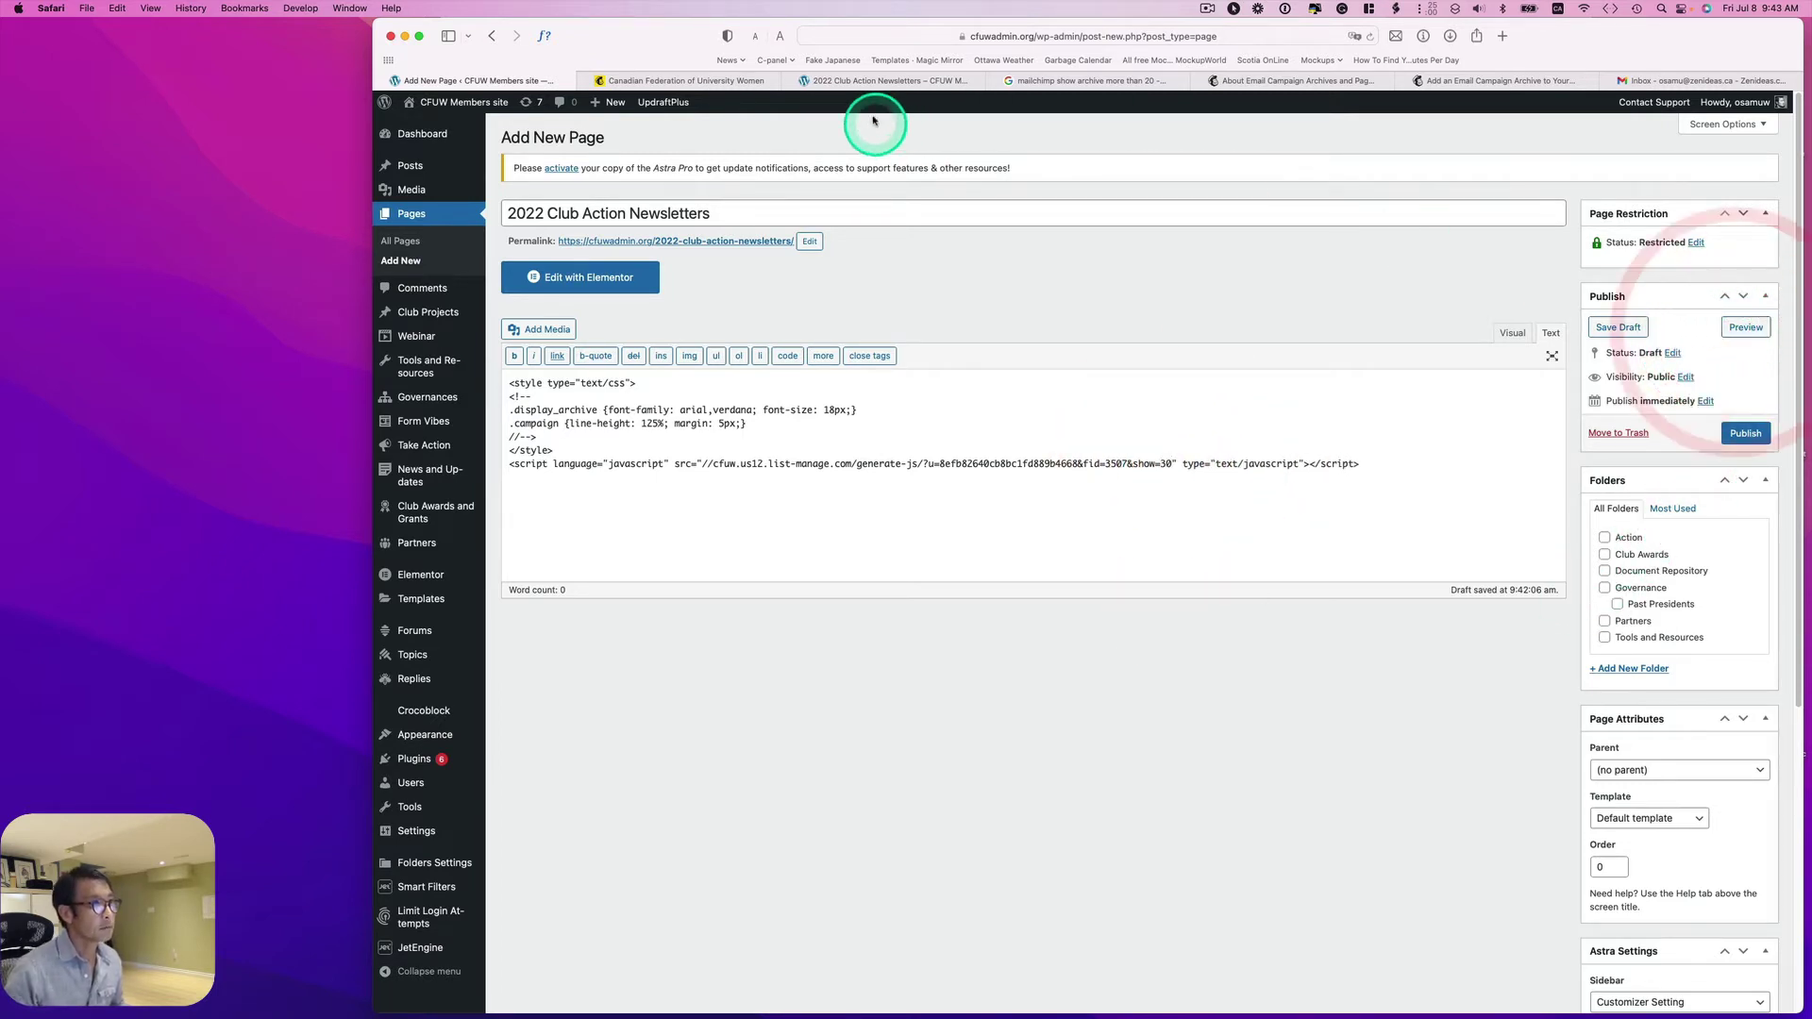
pyautogui.click(872, 83)
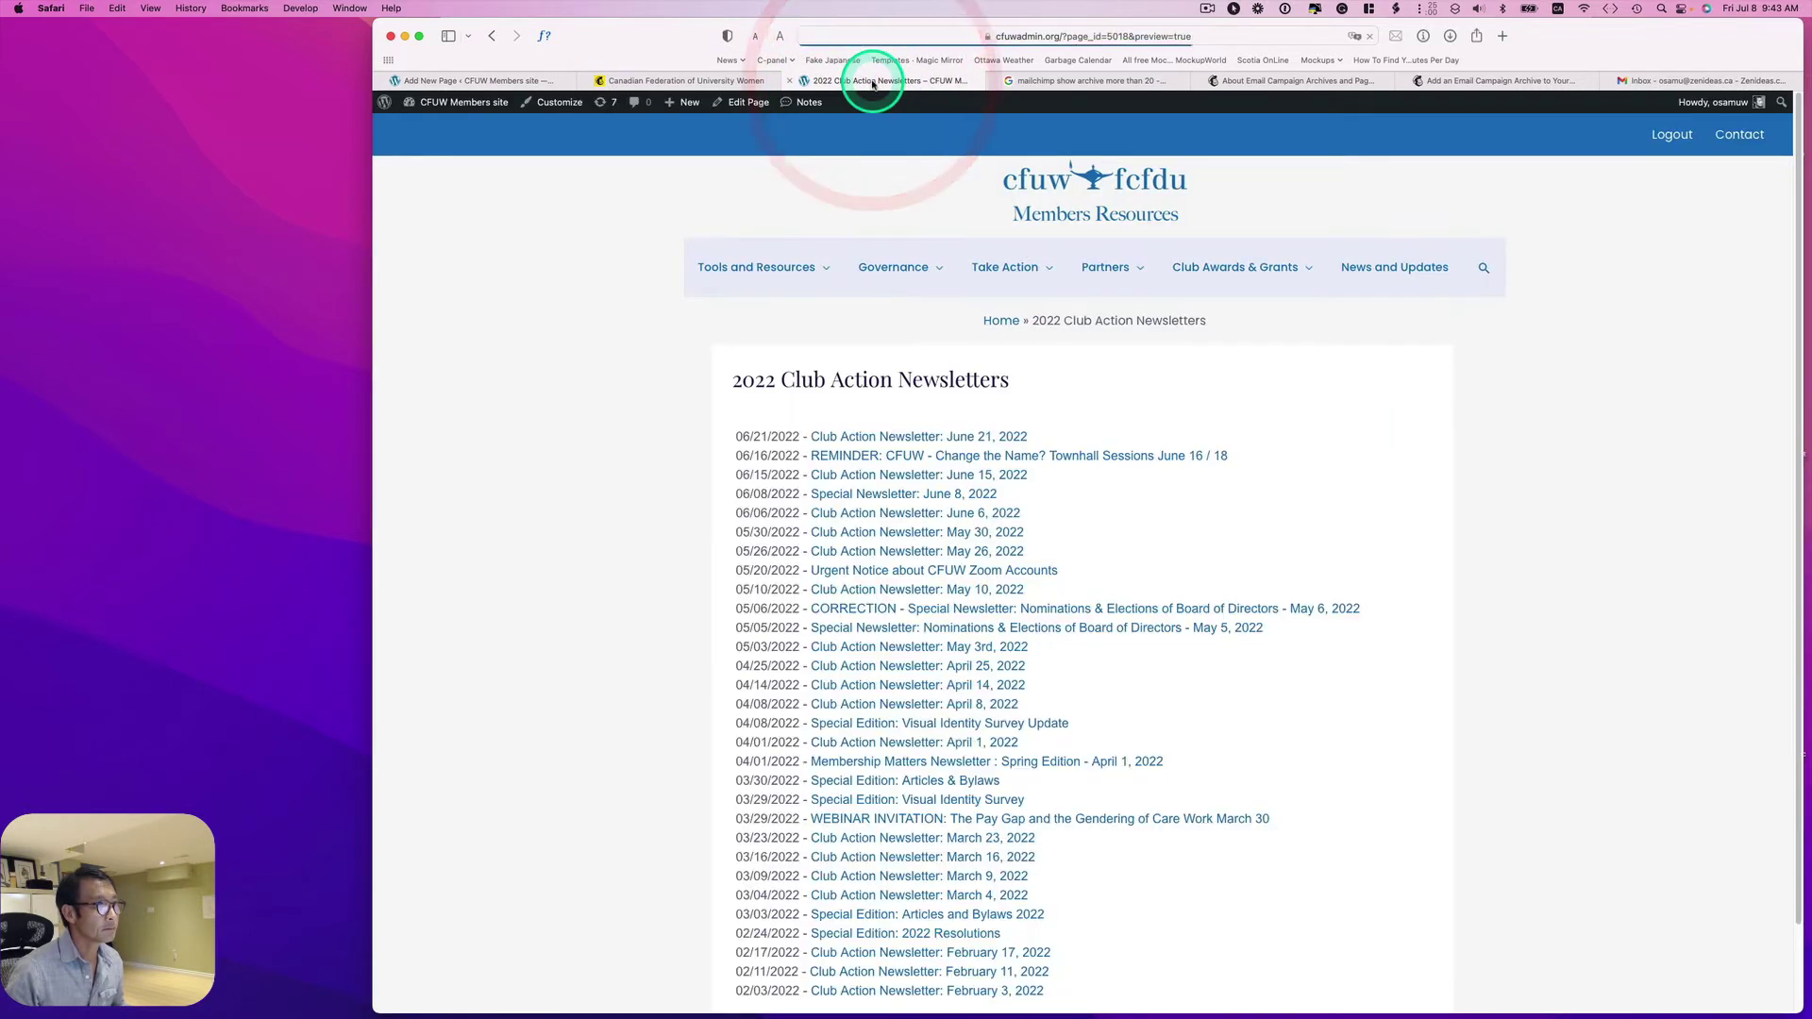
pyautogui.scroll(-2, 1066, 542)
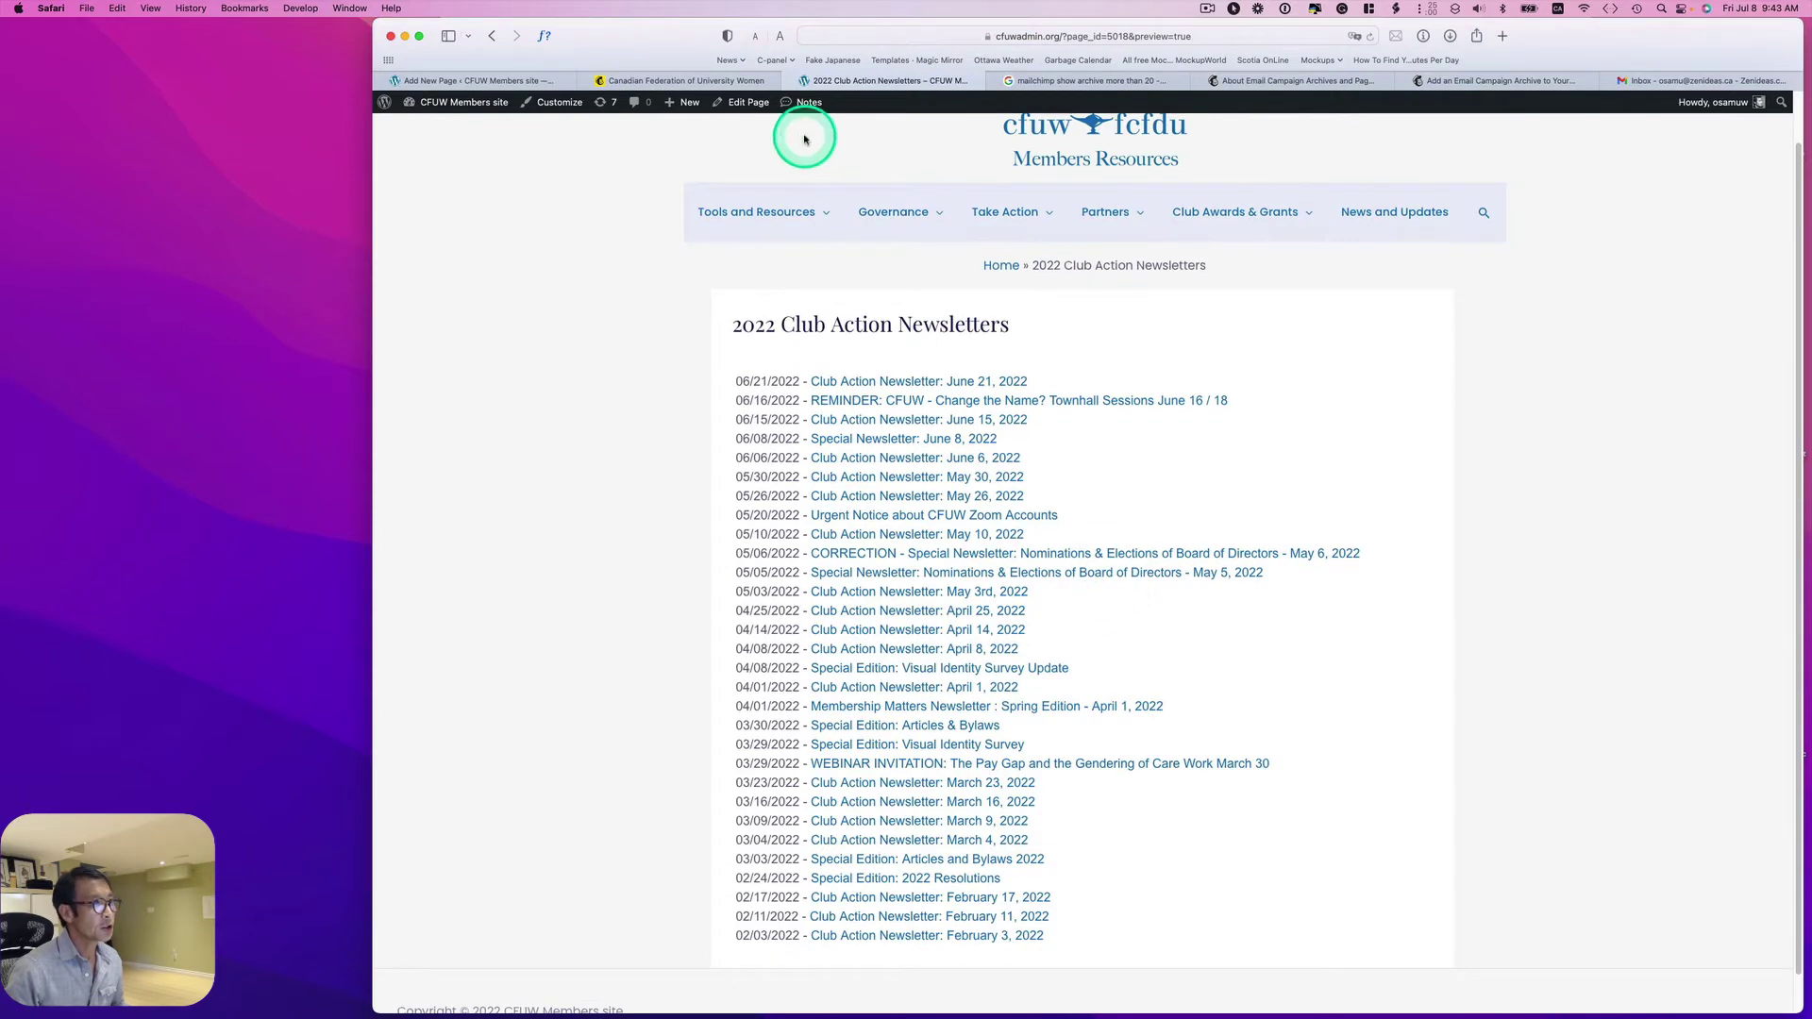
pyautogui.click(531, 82)
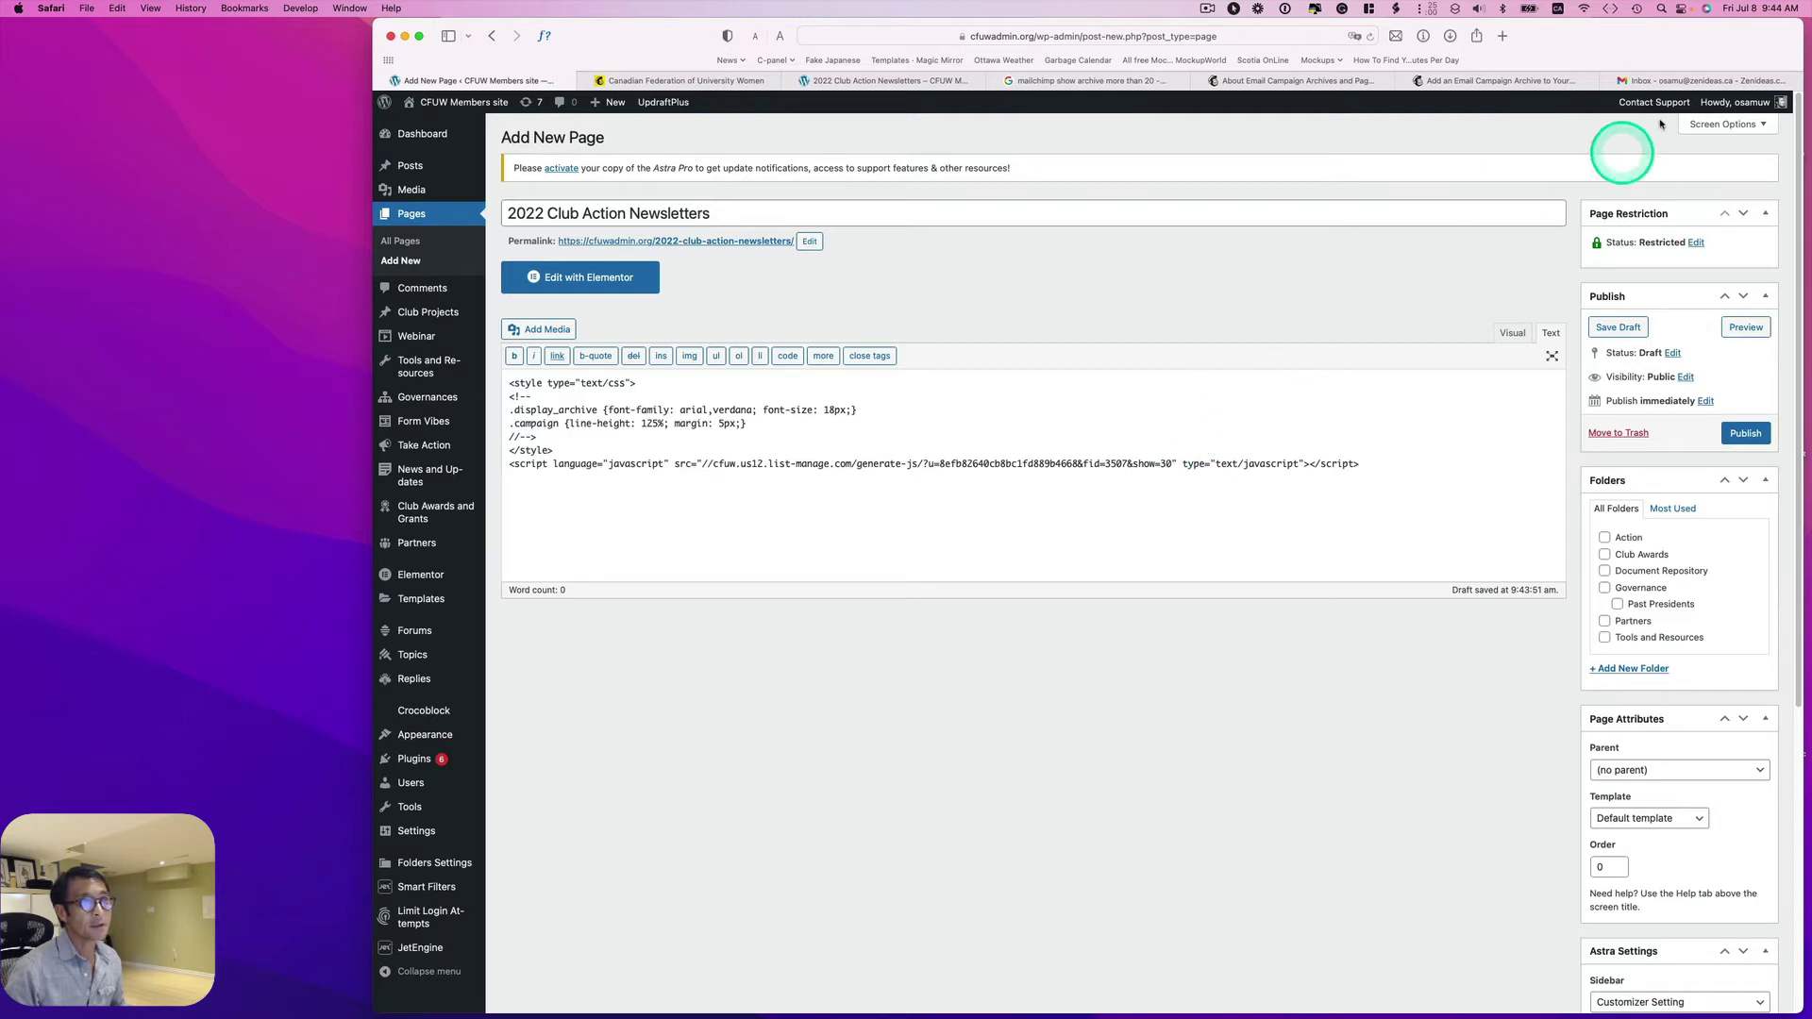
# - Set Page Attributes parent to News and Updates and publish the 2022 Club Action Newsletters page
pyautogui.click(1666, 81)
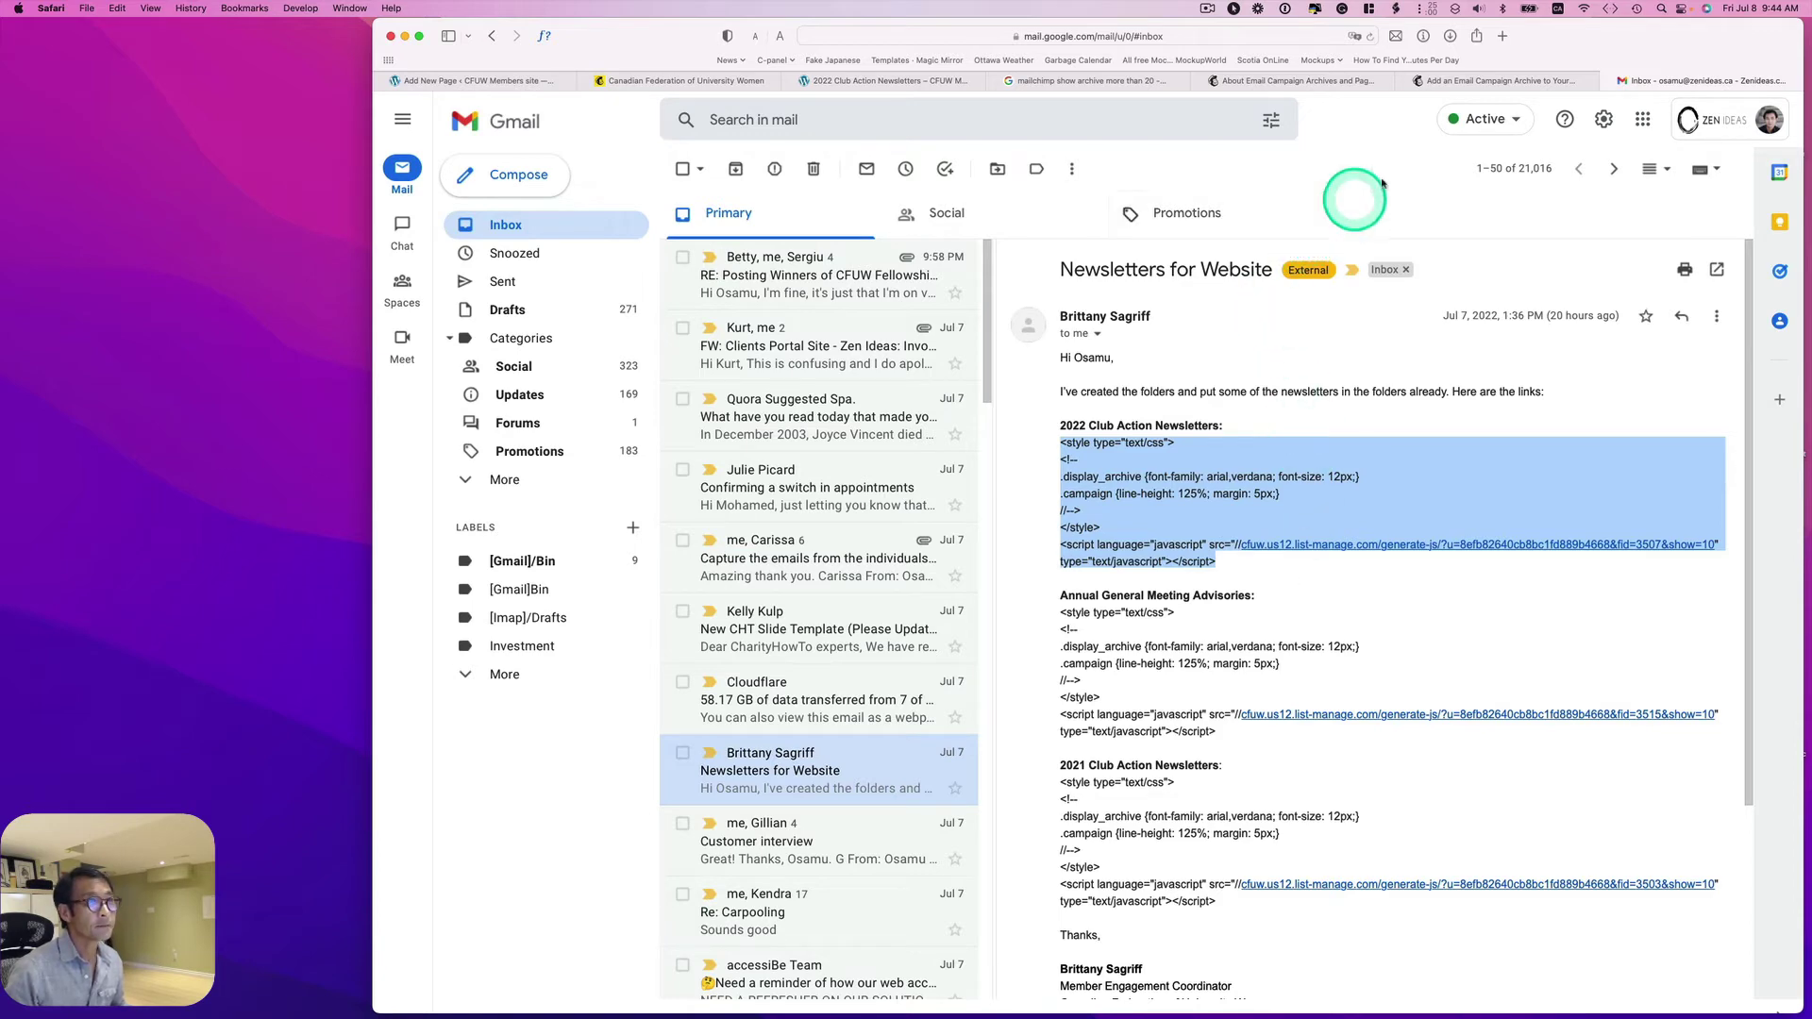
pyautogui.click(495, 83)
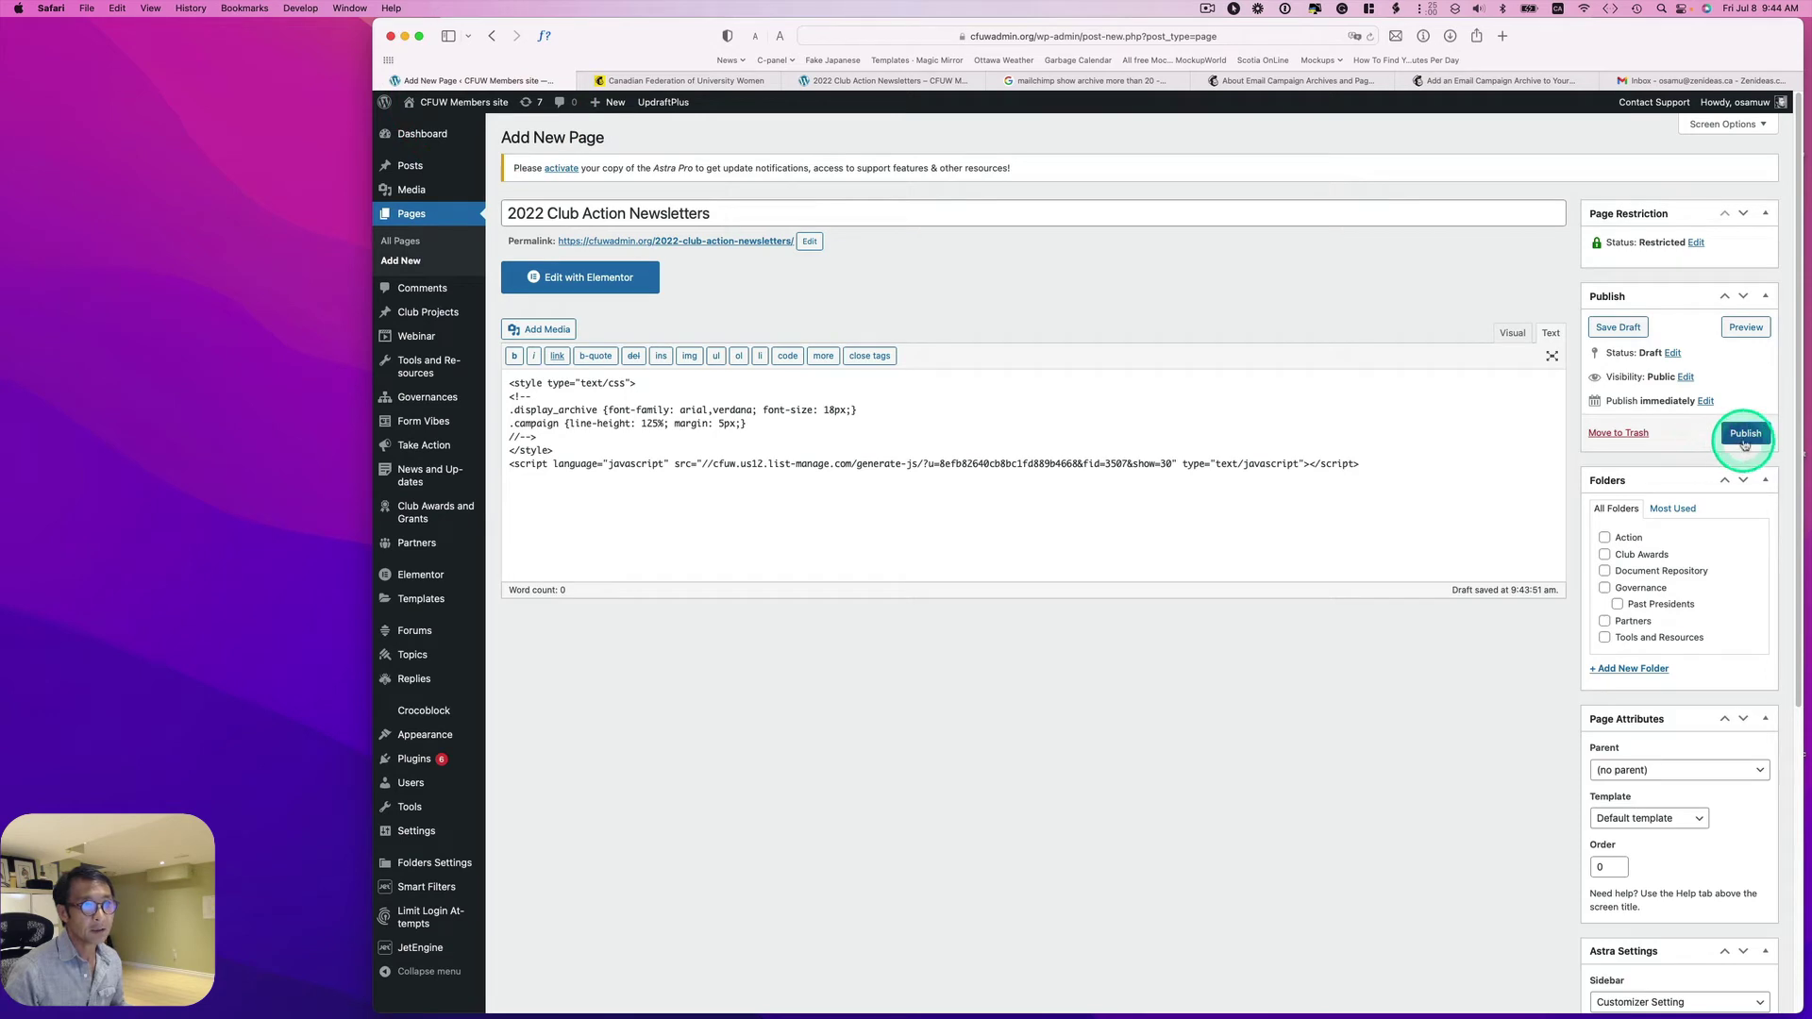
pyautogui.click(1615, 770)
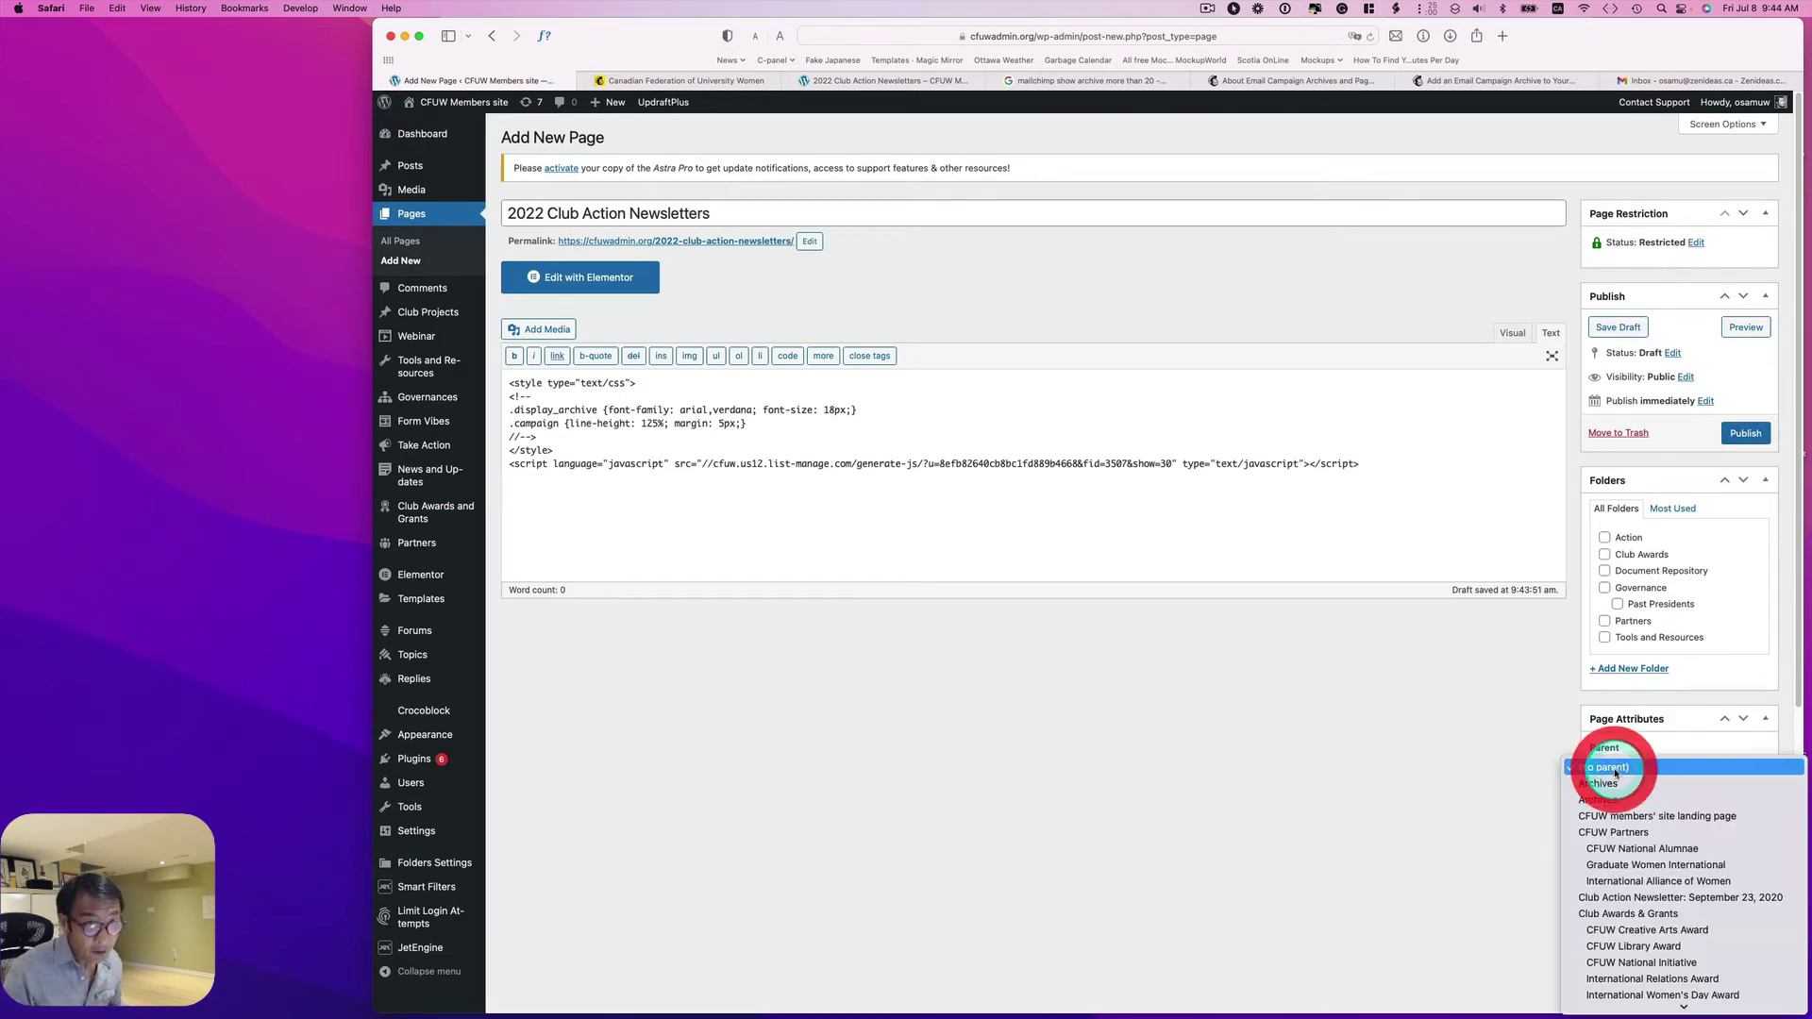
pyautogui.scroll(-3, 1678, 764)
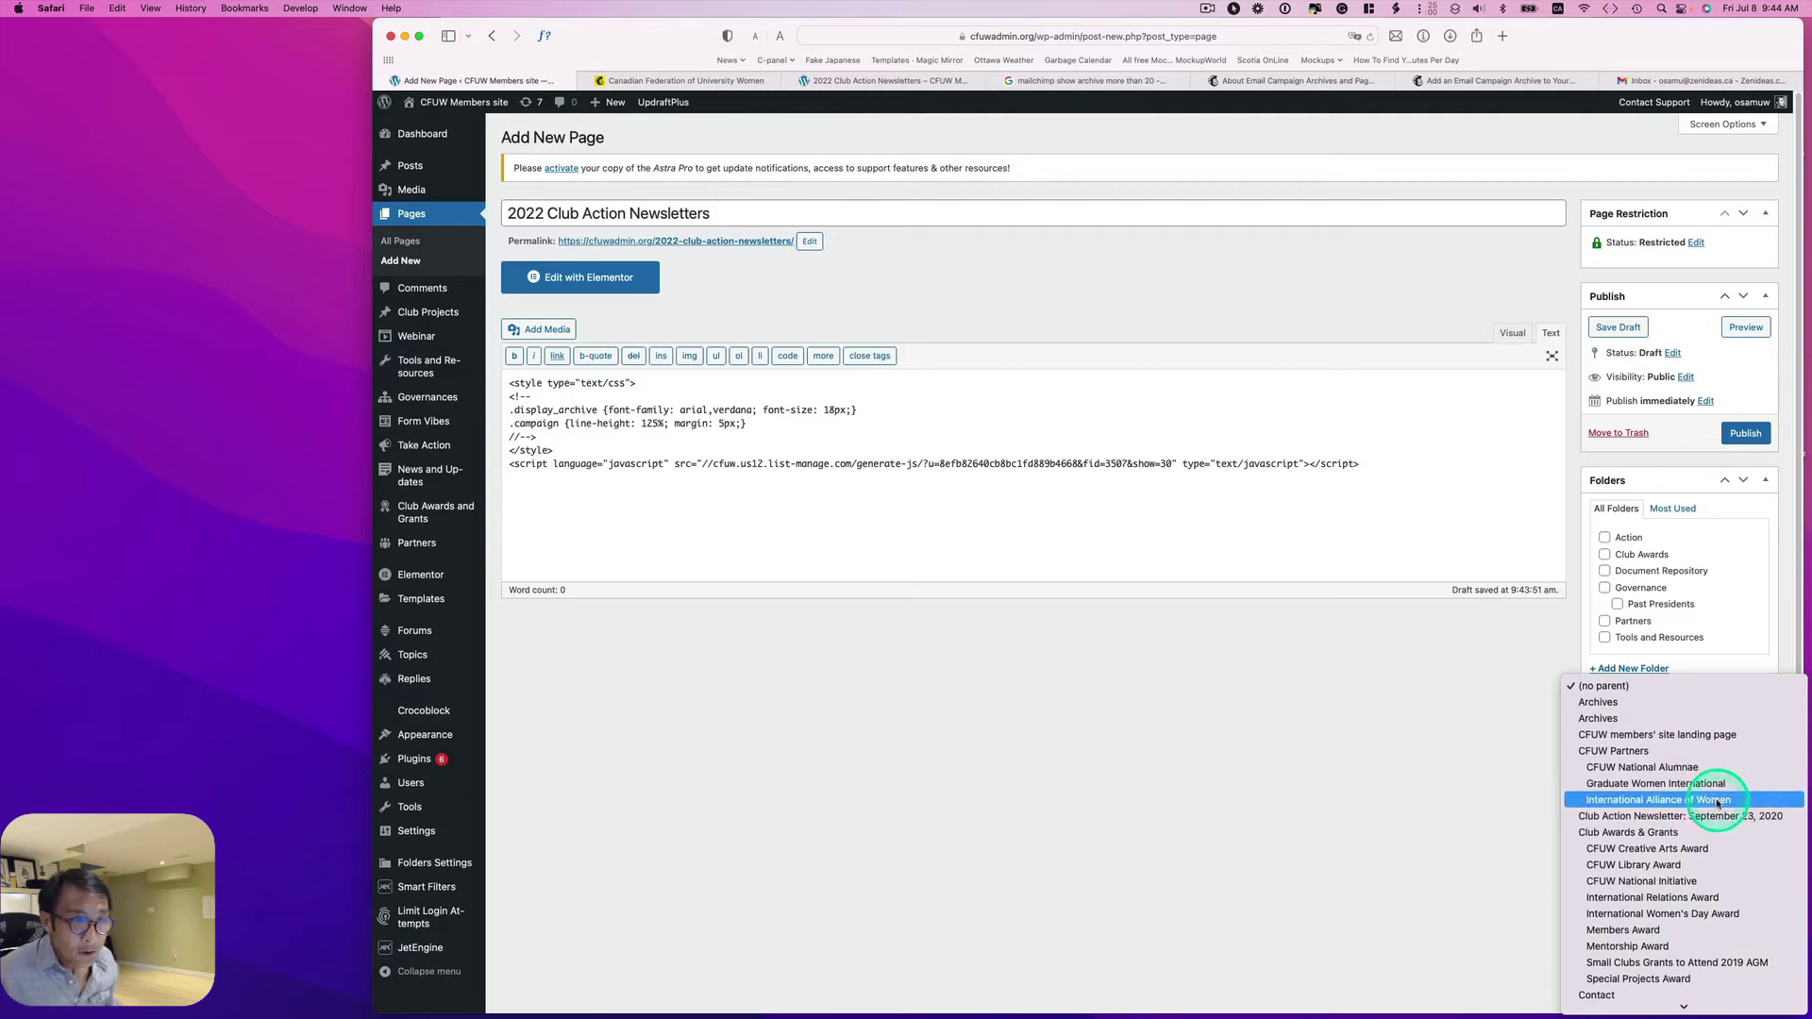
pyautogui.scroll(-10, 1715, 799)
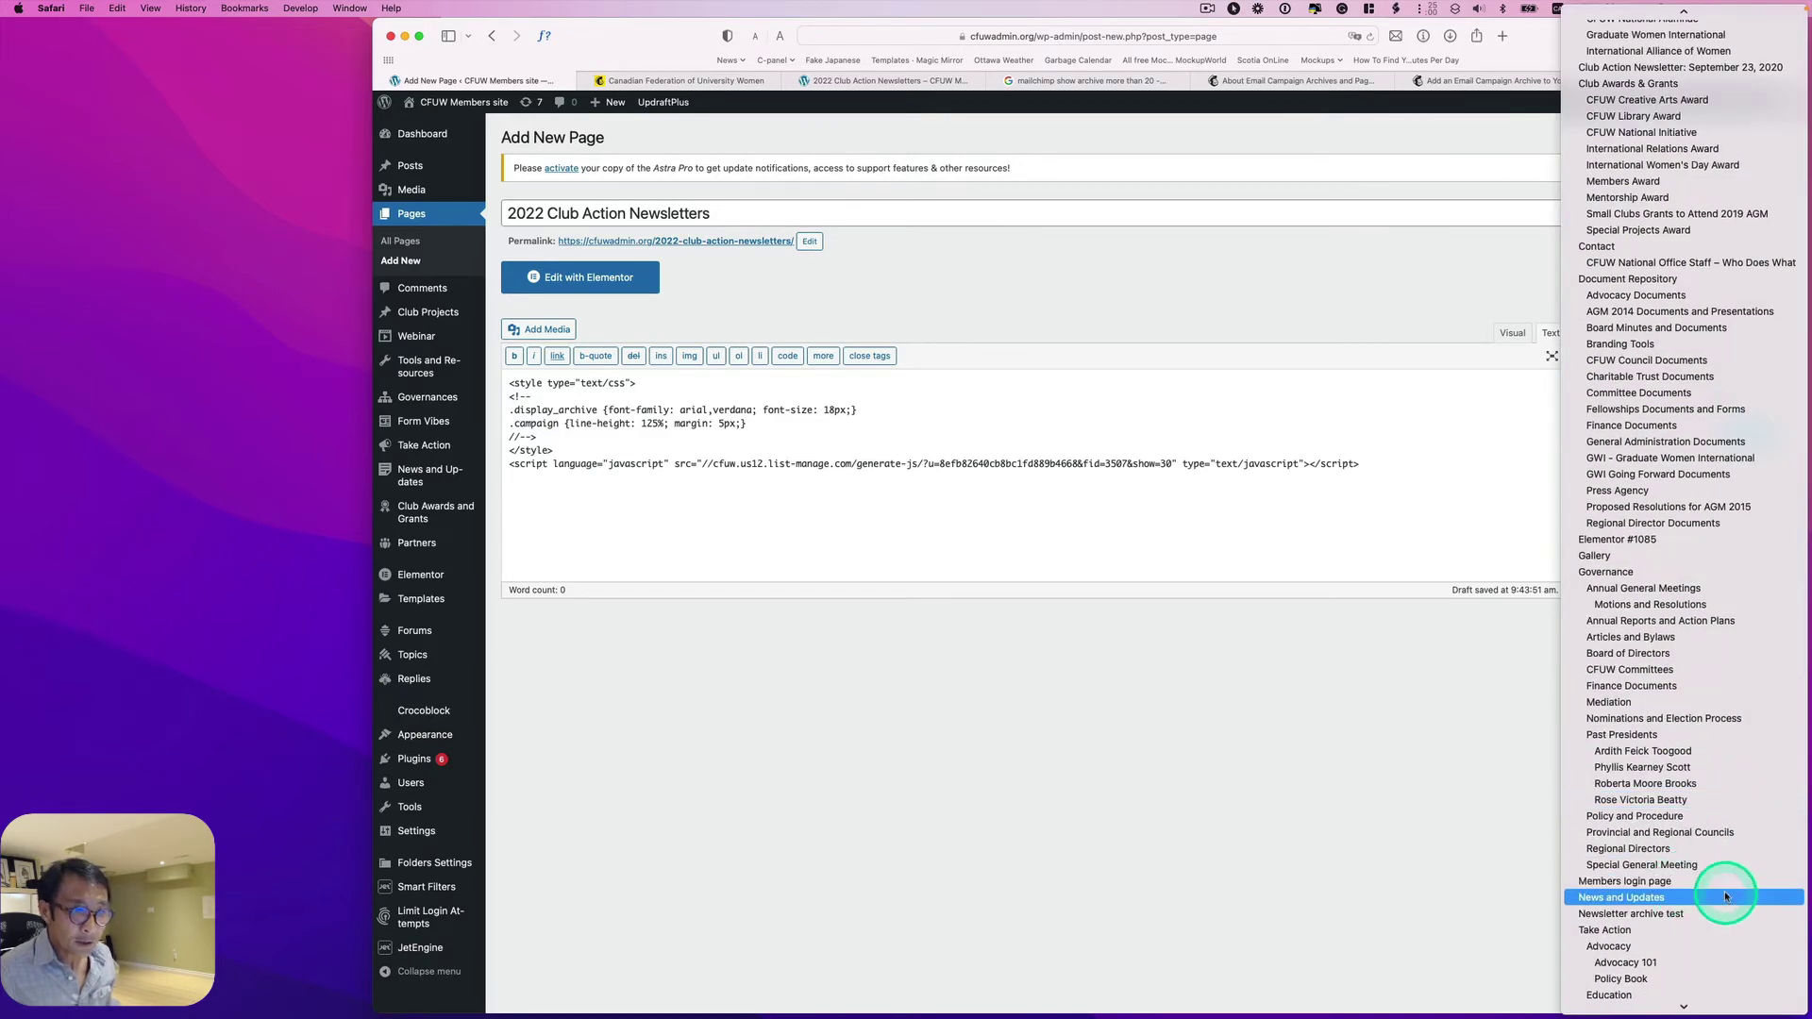
pyautogui.click(1644, 898)
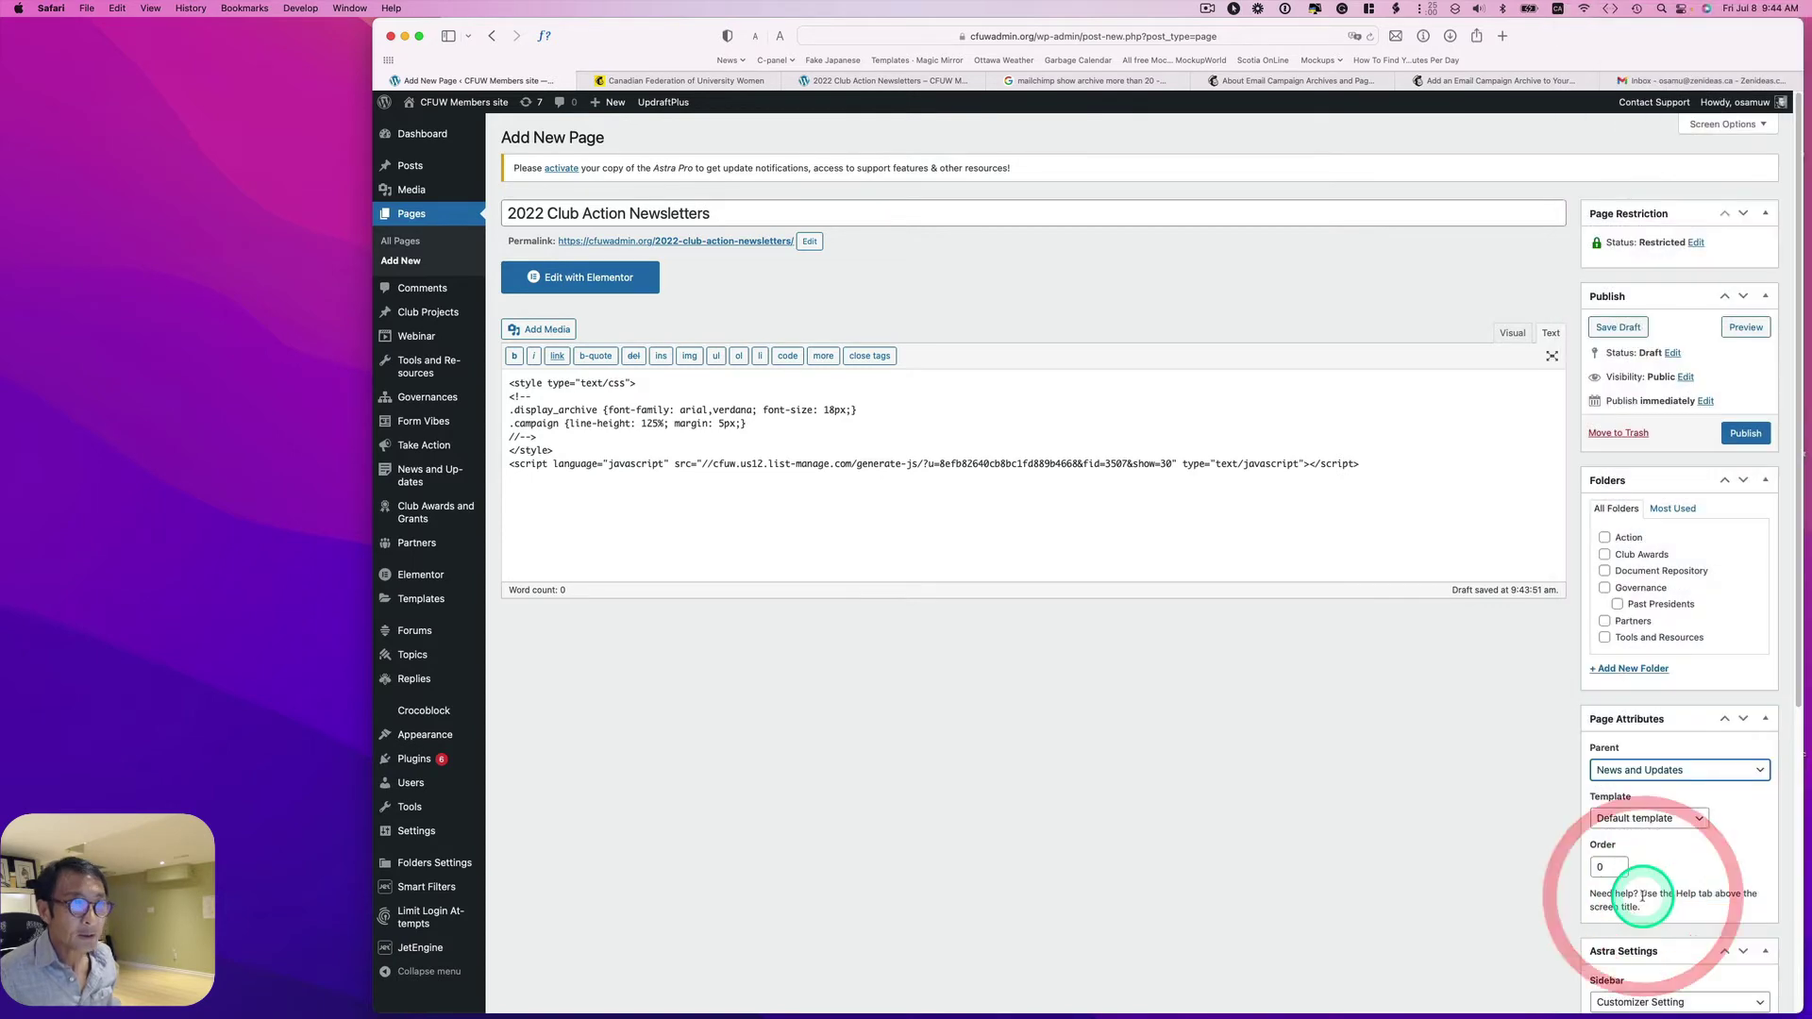
pyautogui.click(1739, 444)
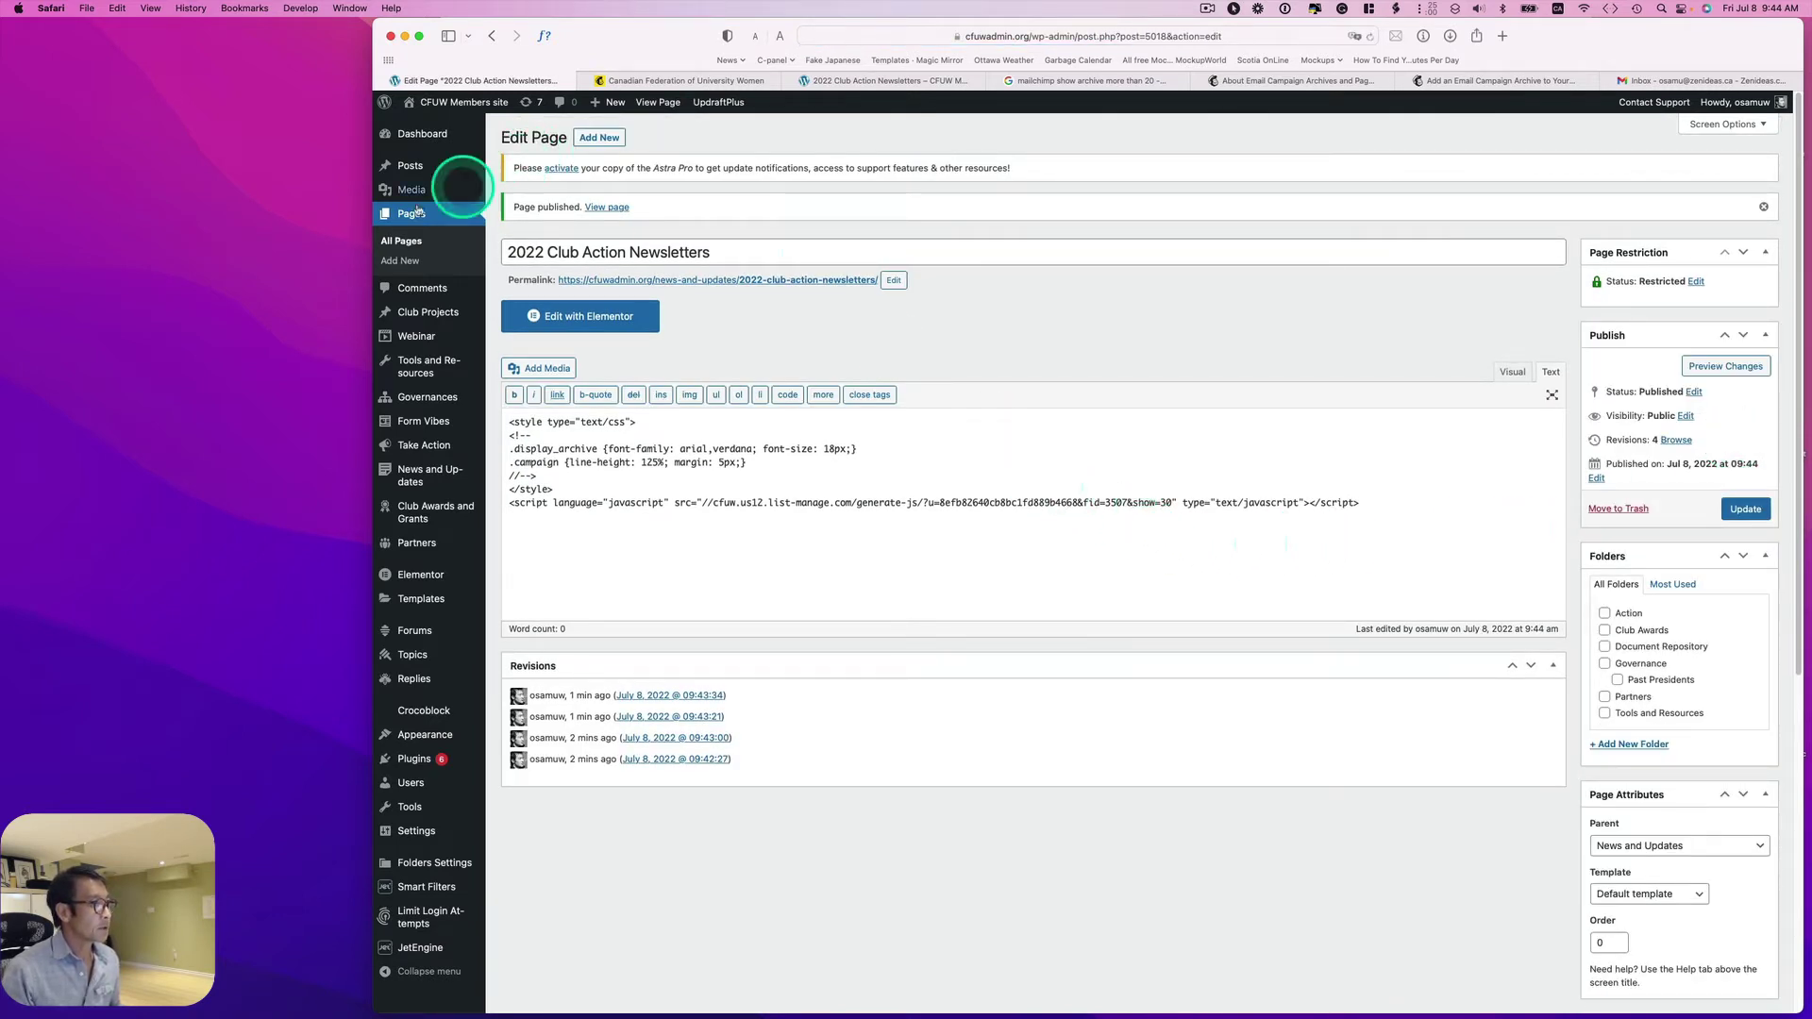
# - Open two new blank page drafts in separate browser tabs
pyautogui.rightClick(389, 262)
pyautogui.click(414, 273)
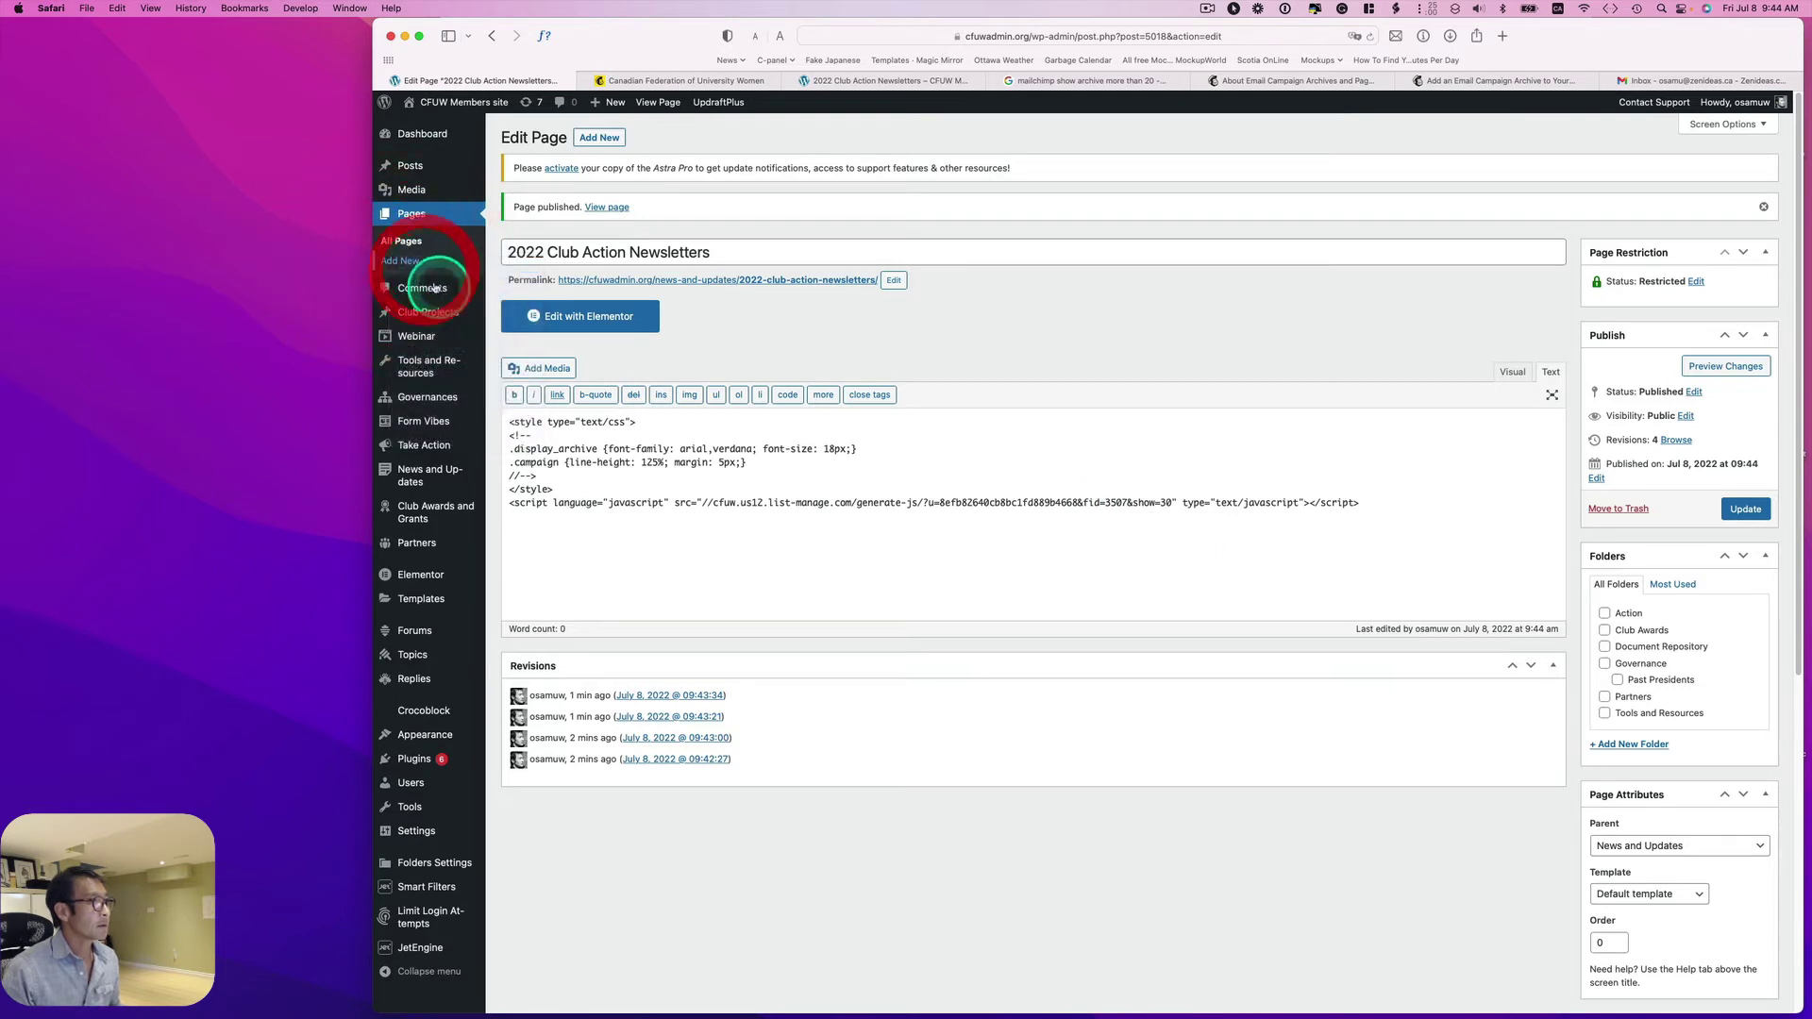
pyautogui.rightClick(408, 262)
pyautogui.click(417, 273)
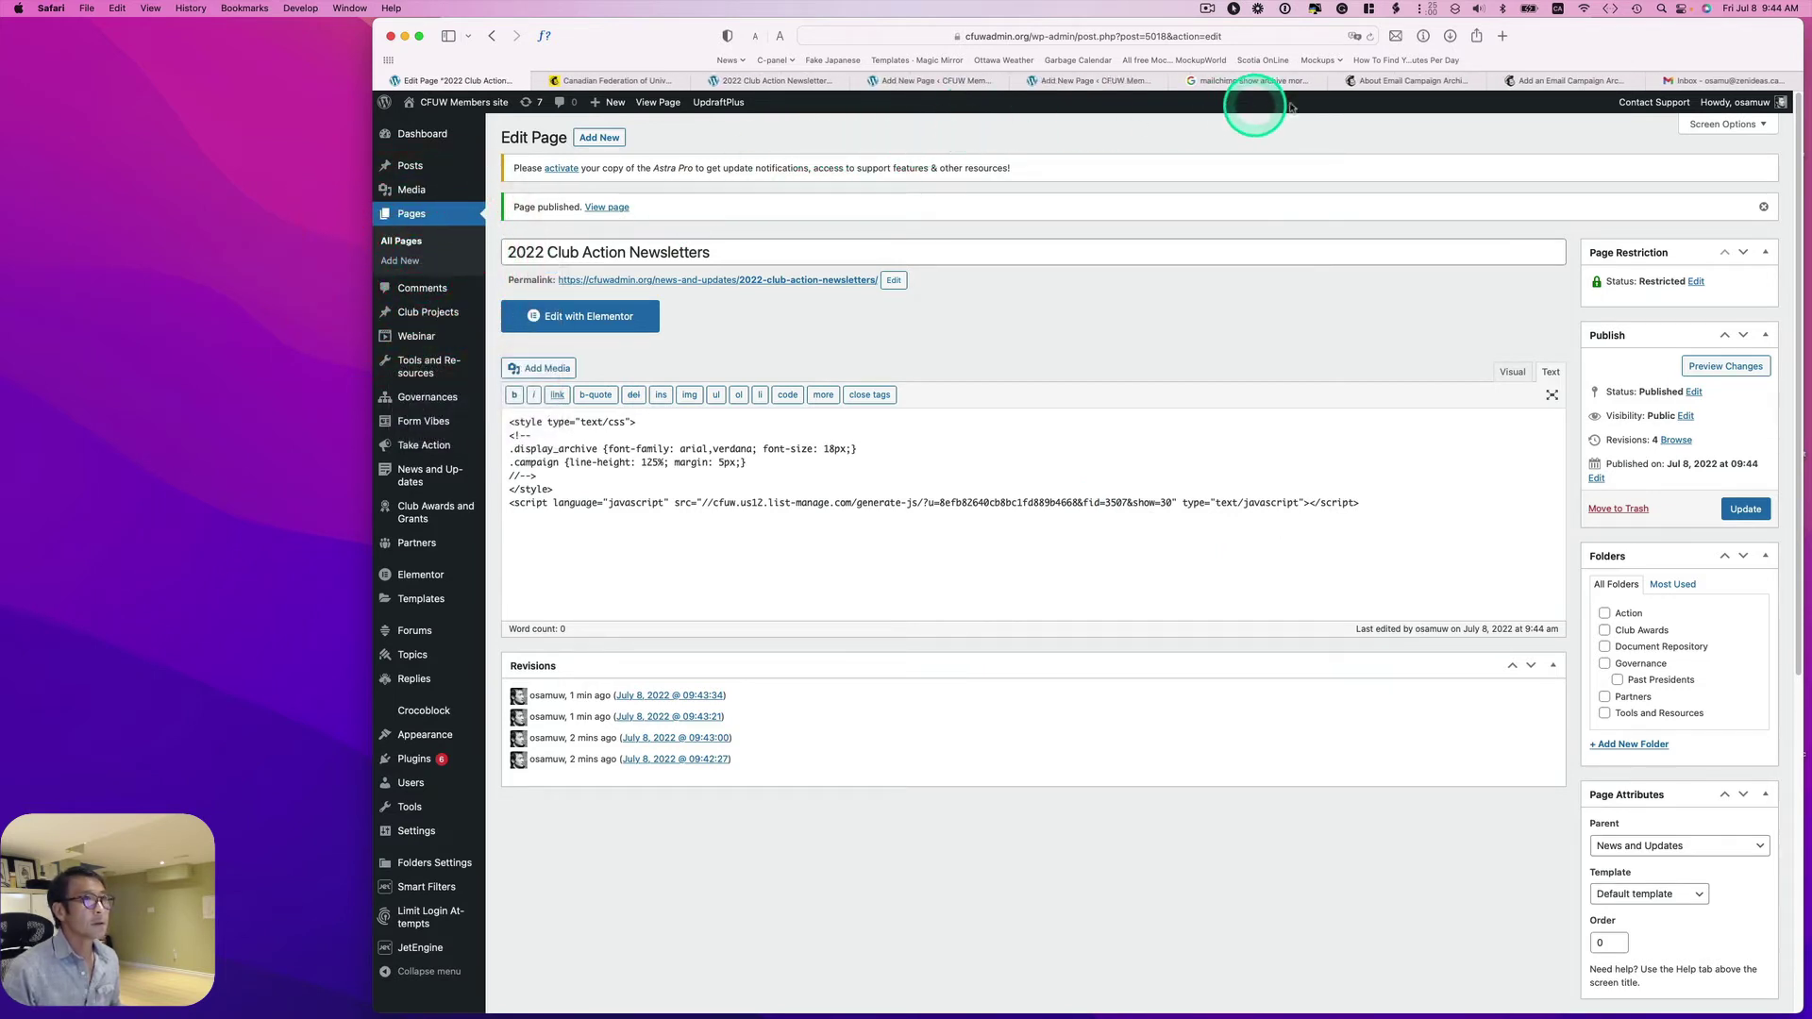
# - Title the first draft 'Annual General Meeting Advisories' using the email heading
pyautogui.click(1703, 80)
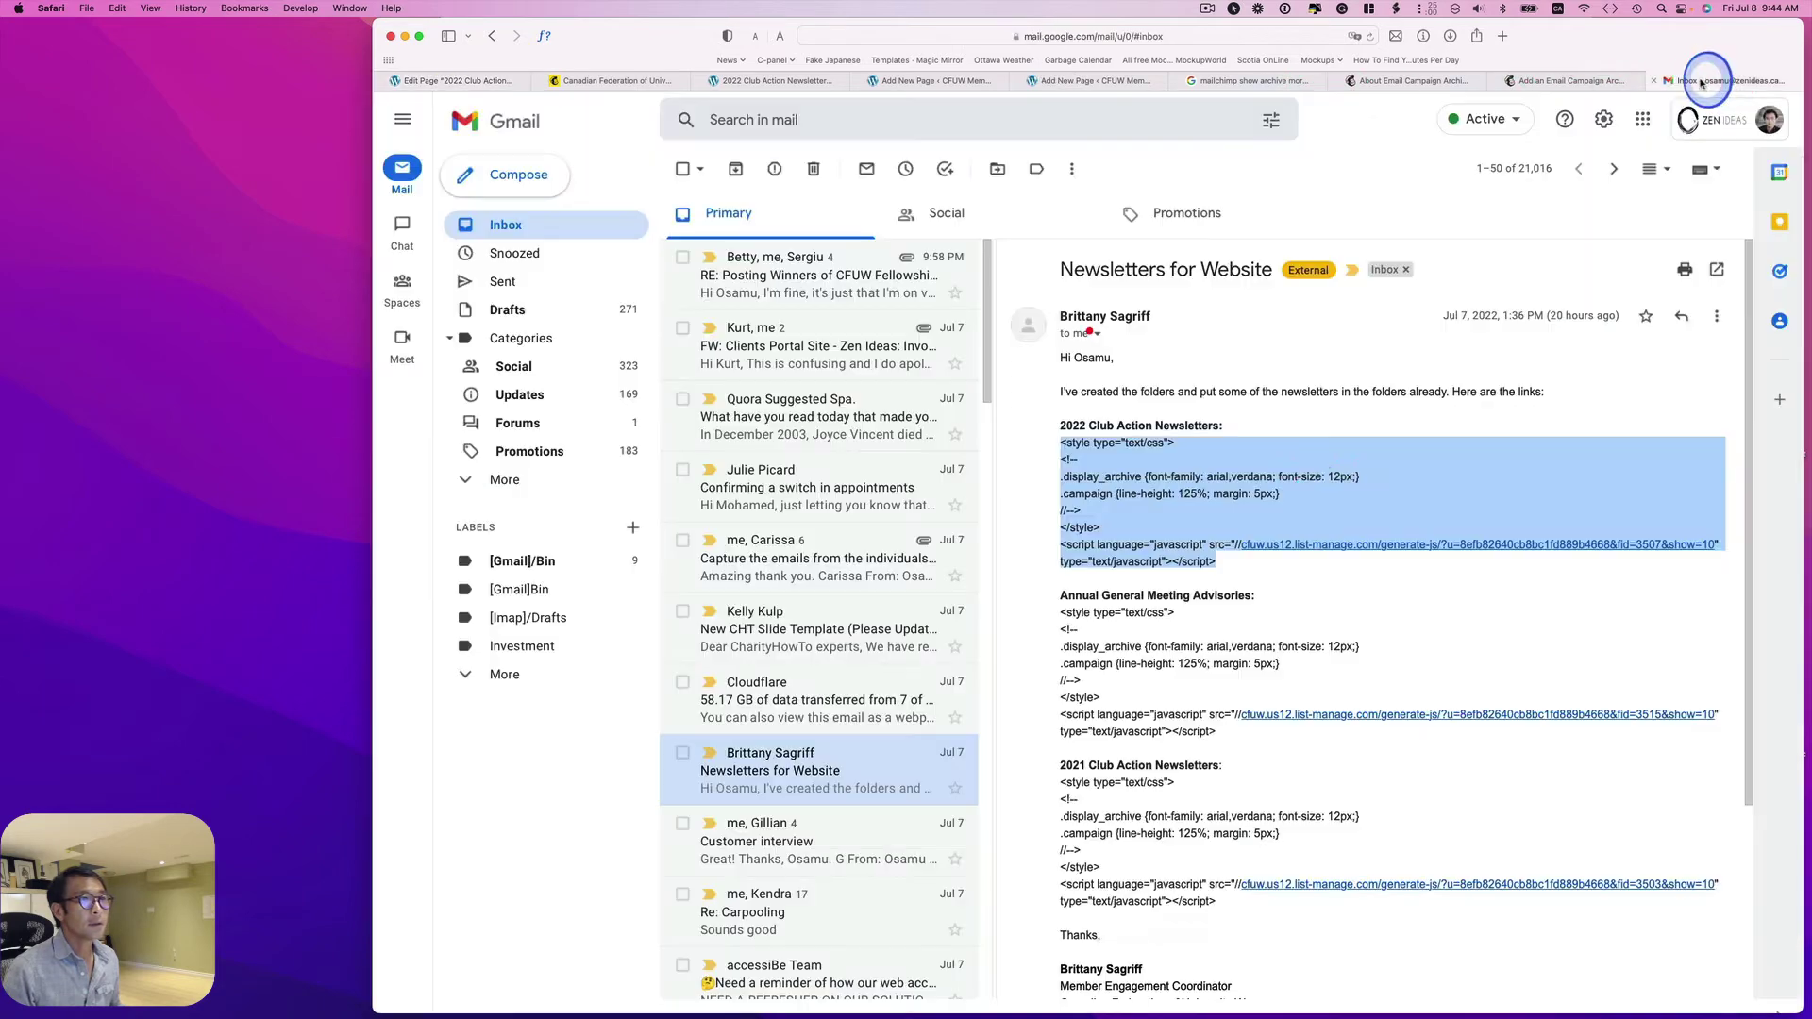
pyautogui.click(1251, 555)
pyautogui.moveTo(1256, 596); pyautogui.dragTo(1056, 597)
pyautogui.press('super+c')
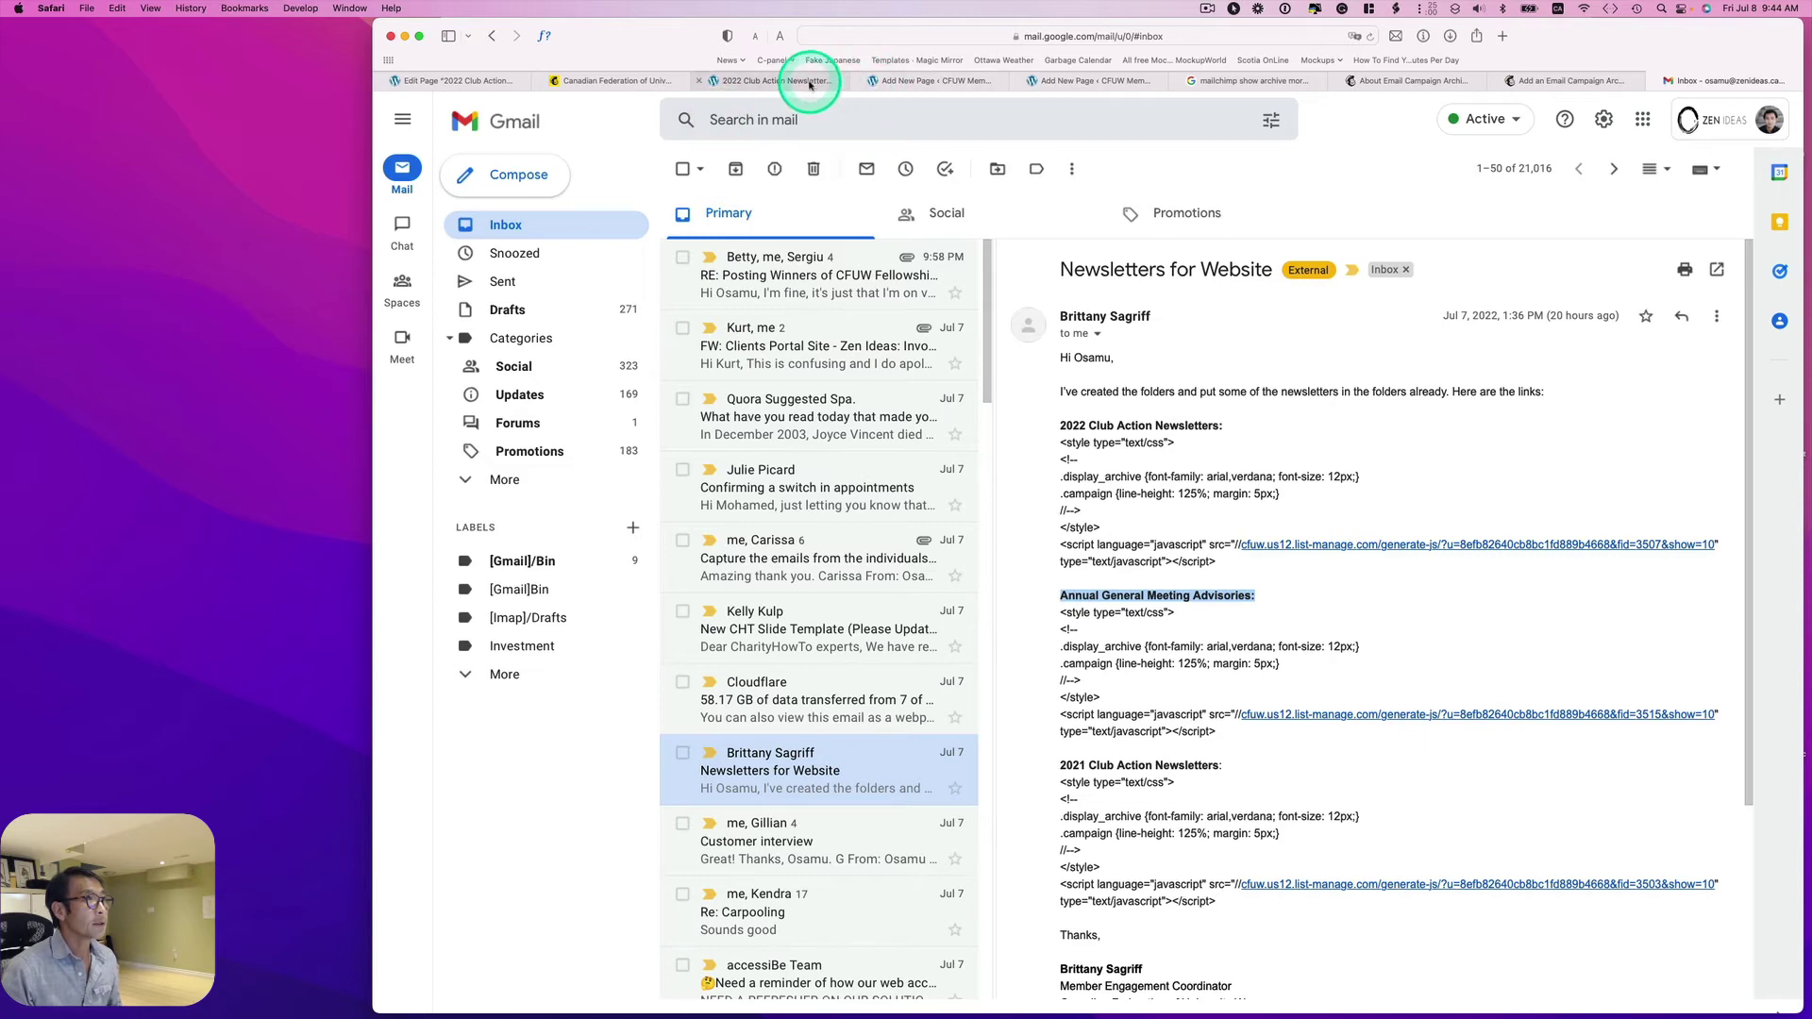
pyautogui.click(883, 80)
pyautogui.click(824, 202)
pyautogui.press('super+v')
# - Paste the AGM archive embed code from the email and change its item count to 30
pyautogui.click(1703, 81)
pyautogui.moveTo(1217, 732); pyautogui.dragTo(1023, 618)
pyautogui.press('super+c')
pyautogui.click(883, 80)
pyautogui.click(648, 378)
pyautogui.press('super+v')
pyautogui.click(1170, 462)
pyautogui.press('BackSpace')
pyautogui.write('3')
# - Make News and Updates the parent page and publish the AGM page
pyautogui.click(1660, 770)
pyautogui.click(1698, 781)
pyautogui.click(1748, 426)
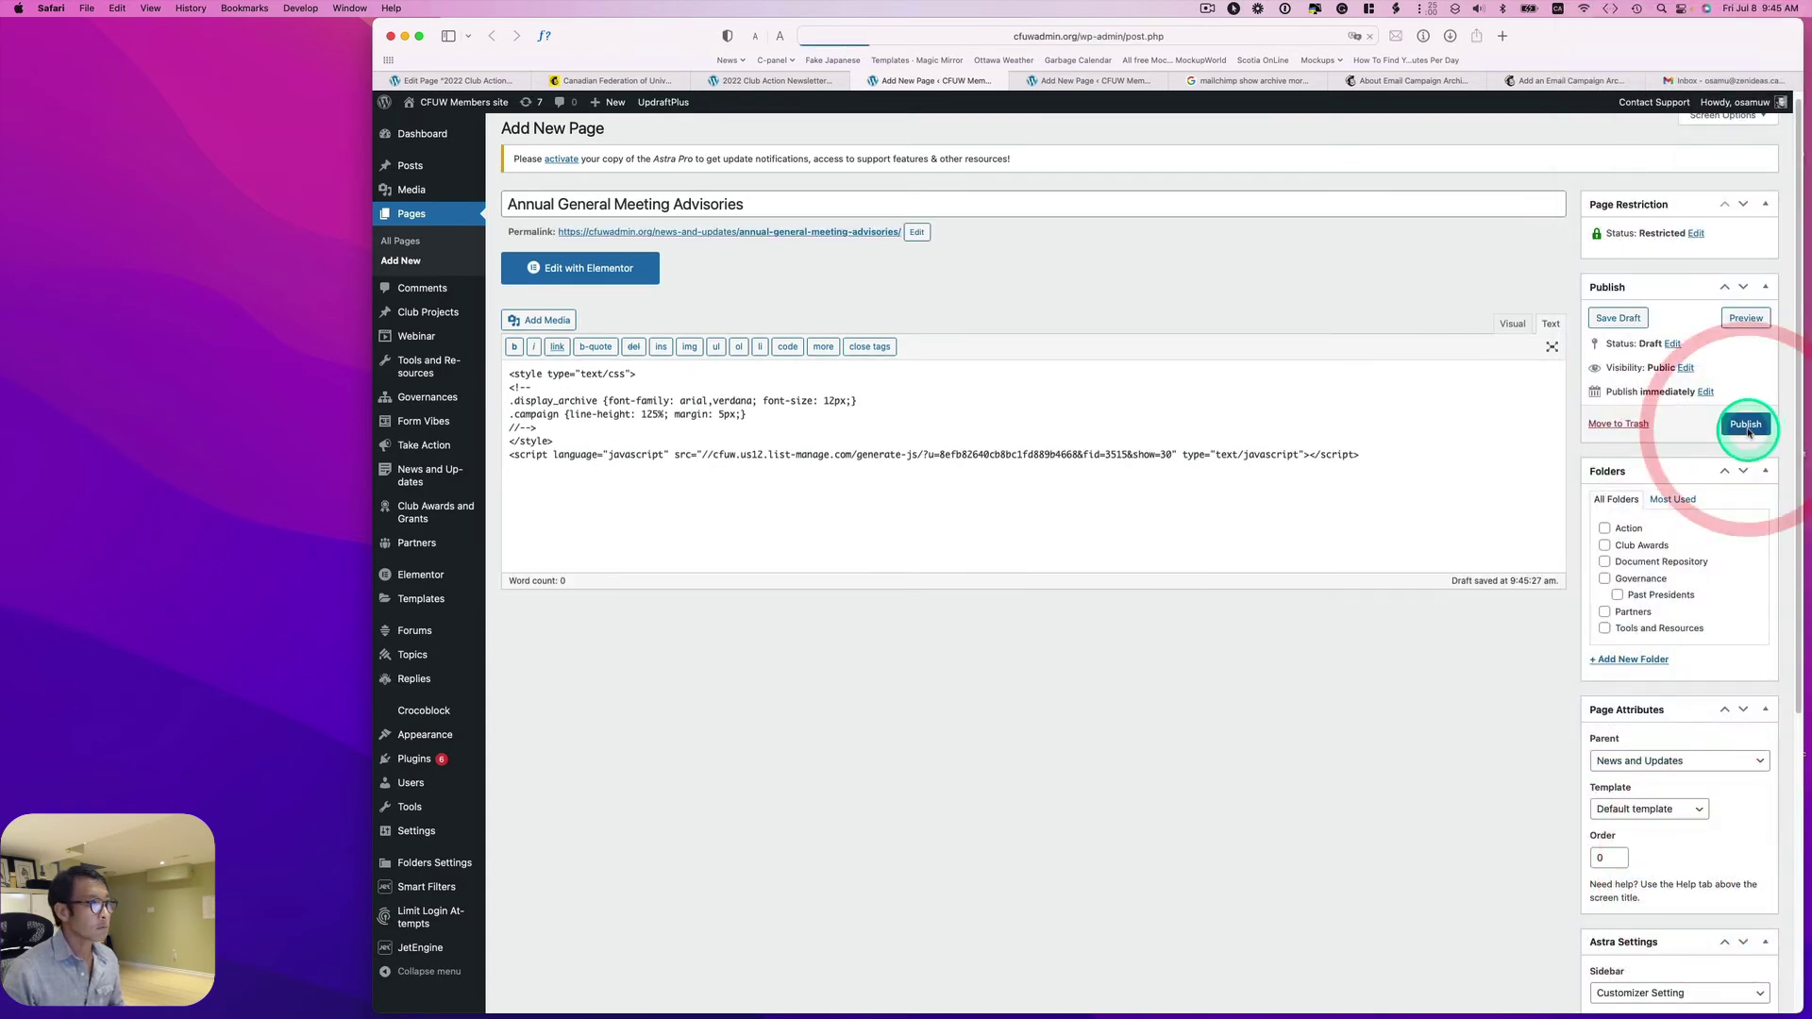
# - Change the AGM embed font size from 12px to 18px and update the page
pyautogui.click(835, 448)
pyautogui.press('BackSpace')
pyautogui.write('8')
pyautogui.click(1744, 484)
# - Title the second draft '2021 Club Action Newsletters' using the email heading
pyautogui.click(1724, 81)
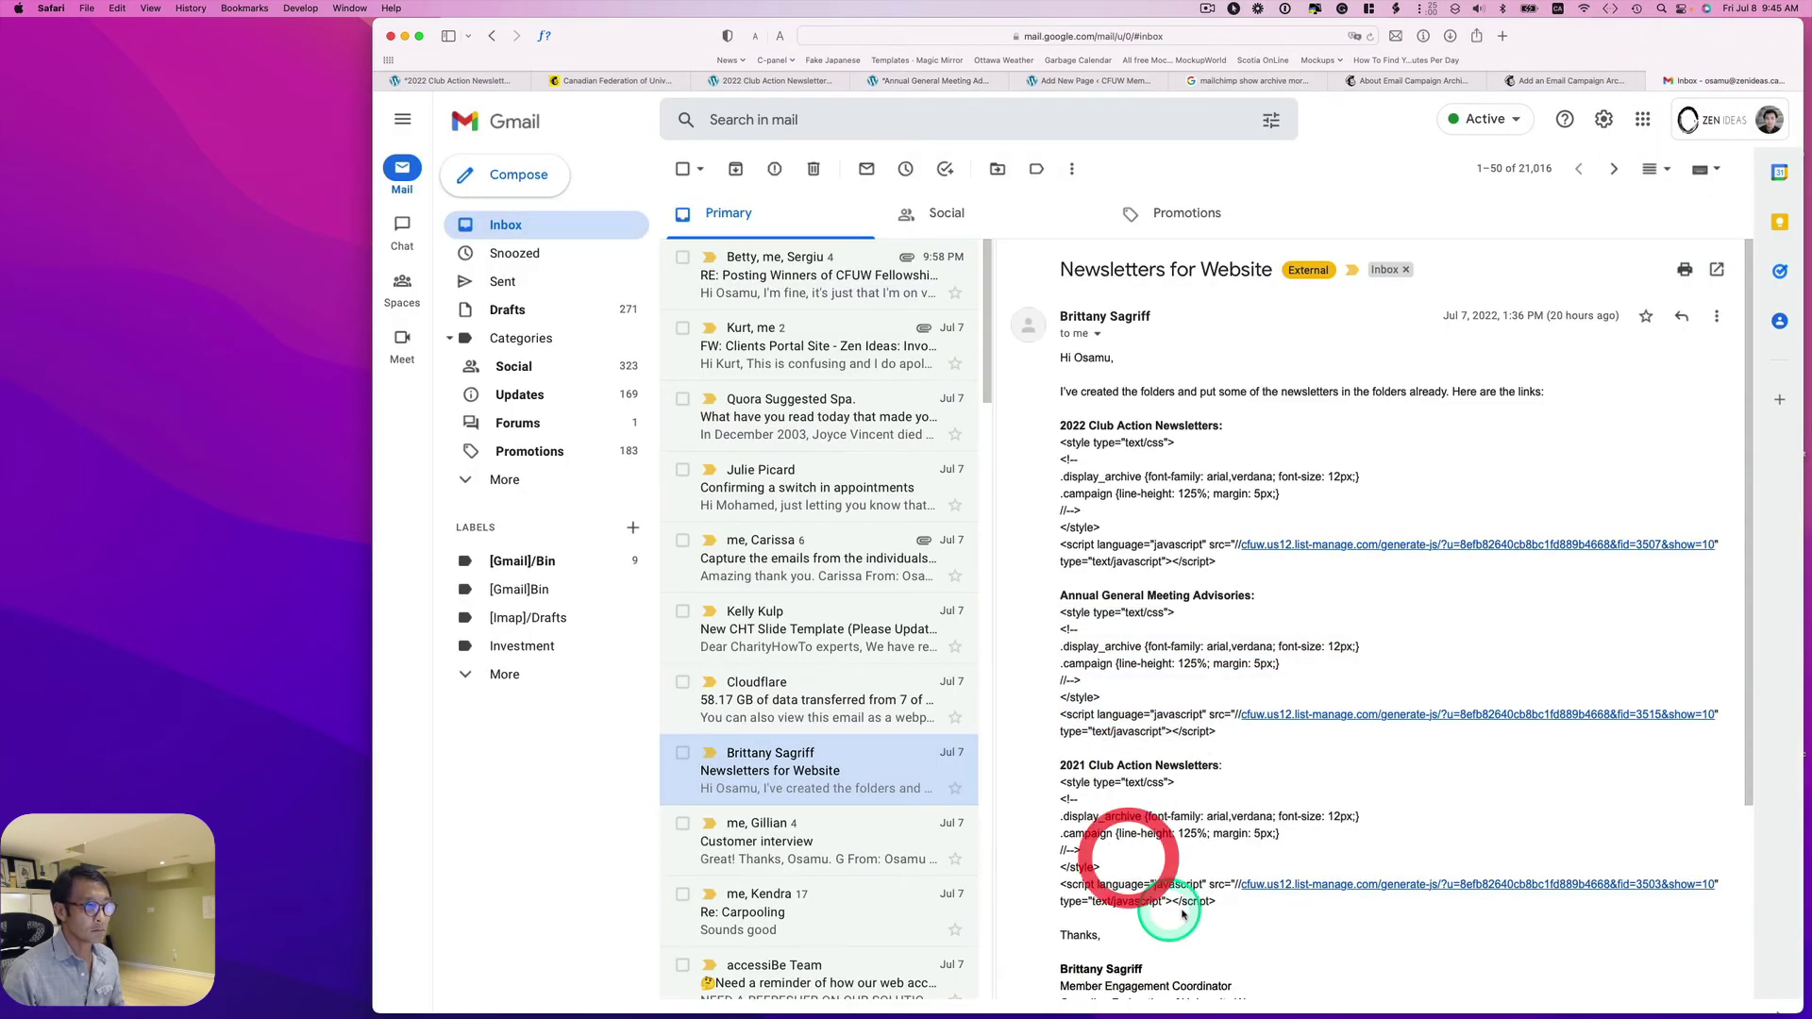
pyautogui.moveTo(1286, 756); pyautogui.dragTo(1169, 756)
pyautogui.press('super+c')
pyautogui.click(1094, 80)
pyautogui.click(746, 215)
pyautogui.press('super+v')
# - Paste the 2021 archive embed code from the email and edit its item count
pyautogui.click(1724, 80)
pyautogui.moveTo(1214, 910); pyautogui.dragTo(1060, 780)
pyautogui.press('super+c')
pyautogui.click(1095, 80)
pyautogui.click(1171, 545)
pyautogui.press('super+v')
pyautogui.press('BackSpace')
pyautogui.write('3')
# - Set News and Updates as parent, change the font size to 18px, and publish
pyautogui.click(1679, 769)
pyautogui.scroll(-10, 1755, 849)
pyautogui.click(1698, 767)
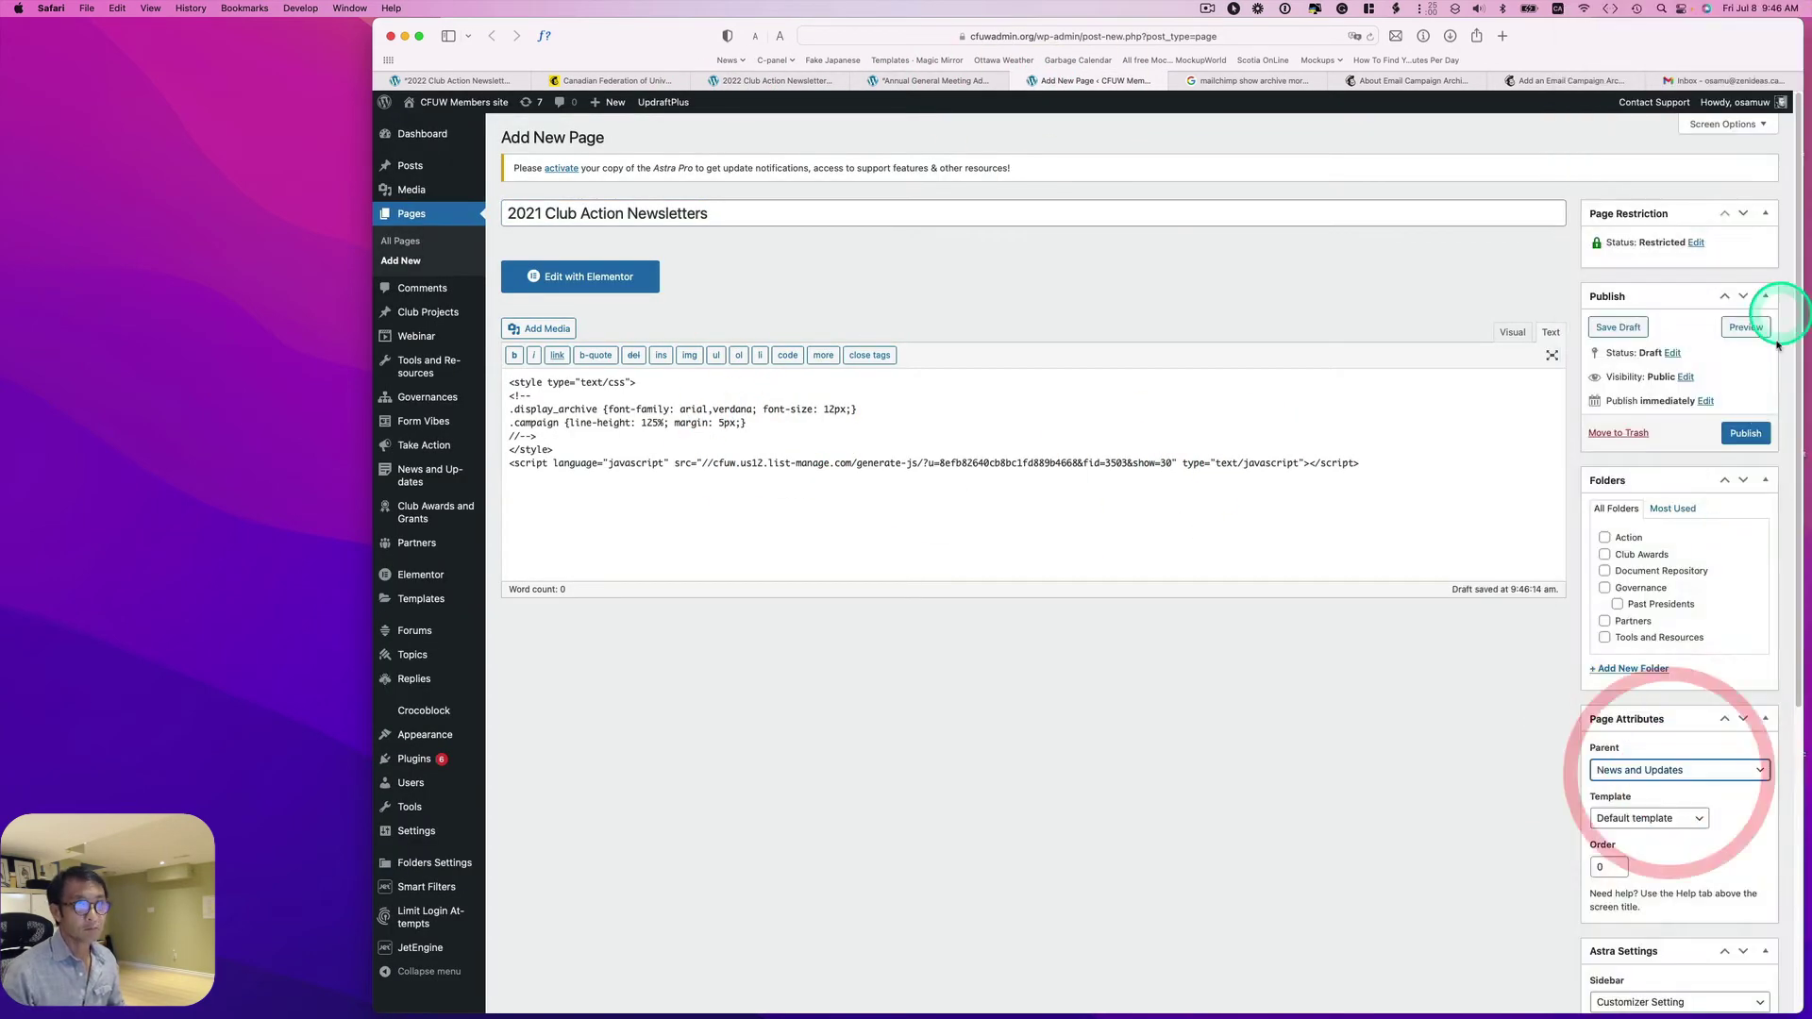
pyautogui.click(834, 410)
pyautogui.press('BackSpace')
pyautogui.write('8')
pyautogui.click(1741, 436)
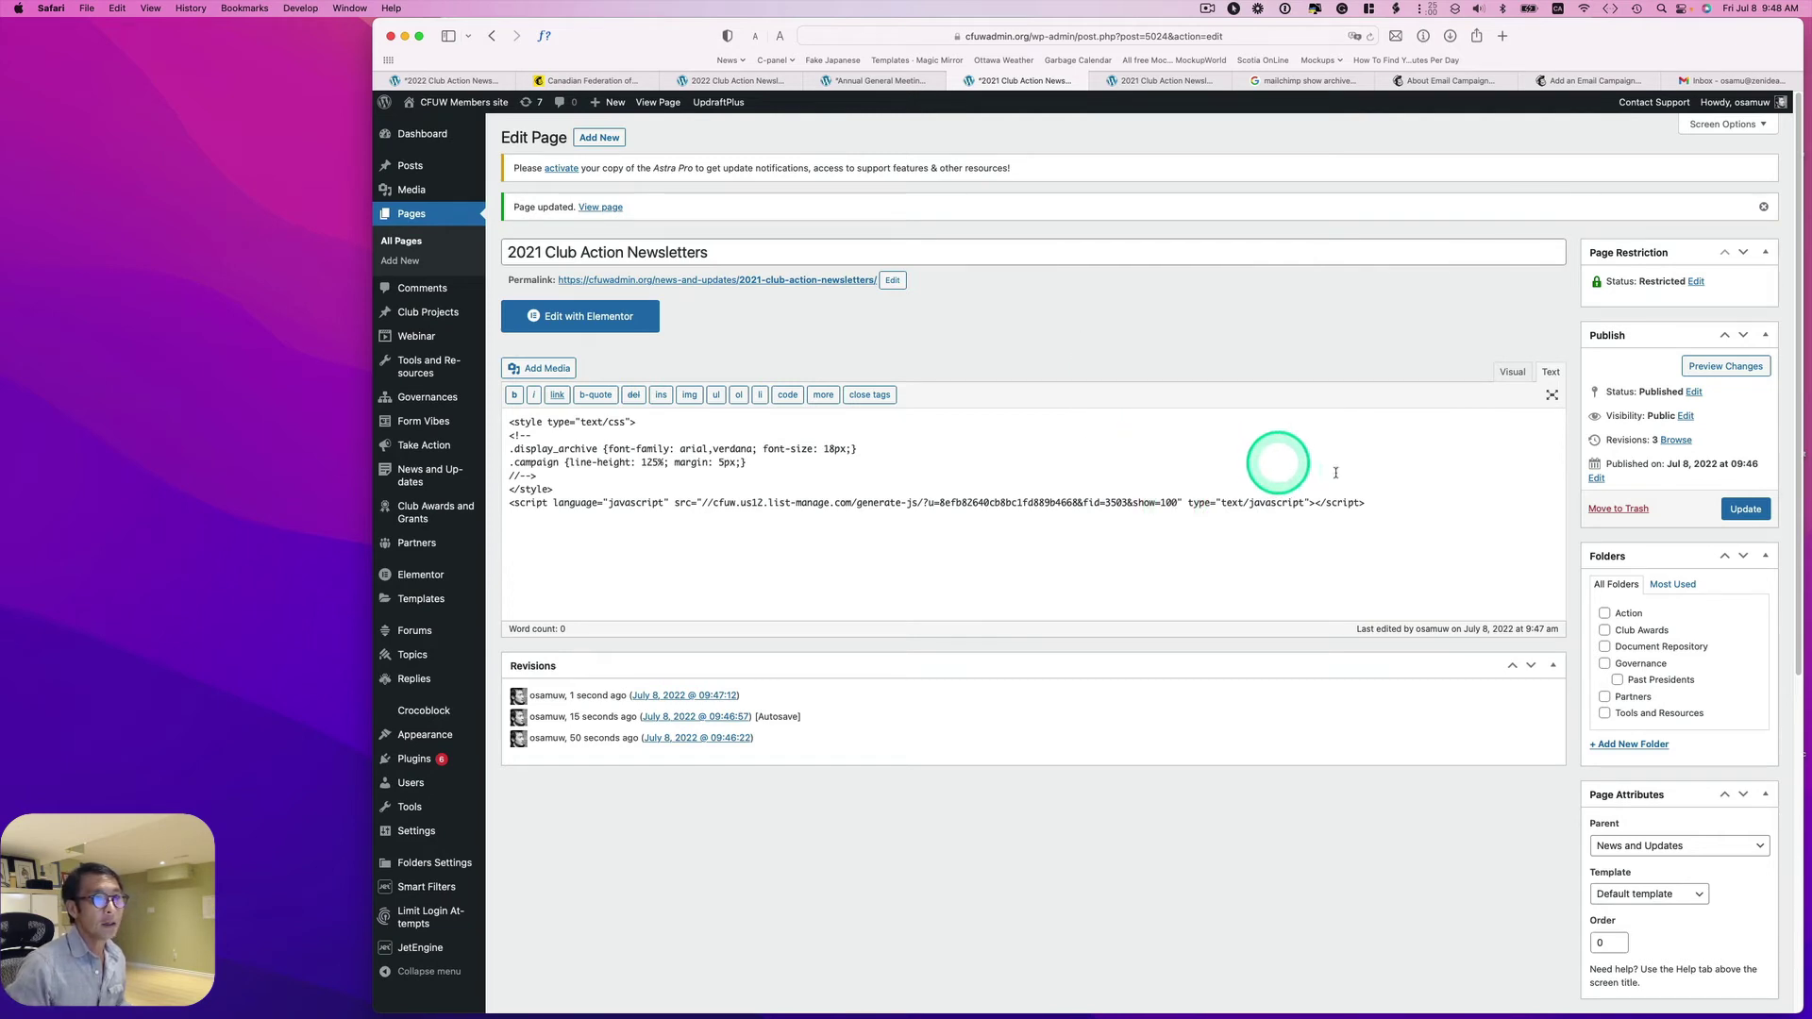
# - Save the 2021 page, review the AGM tab, and update the 2022 page's embed to 100 items
pyautogui.click(1752, 511)
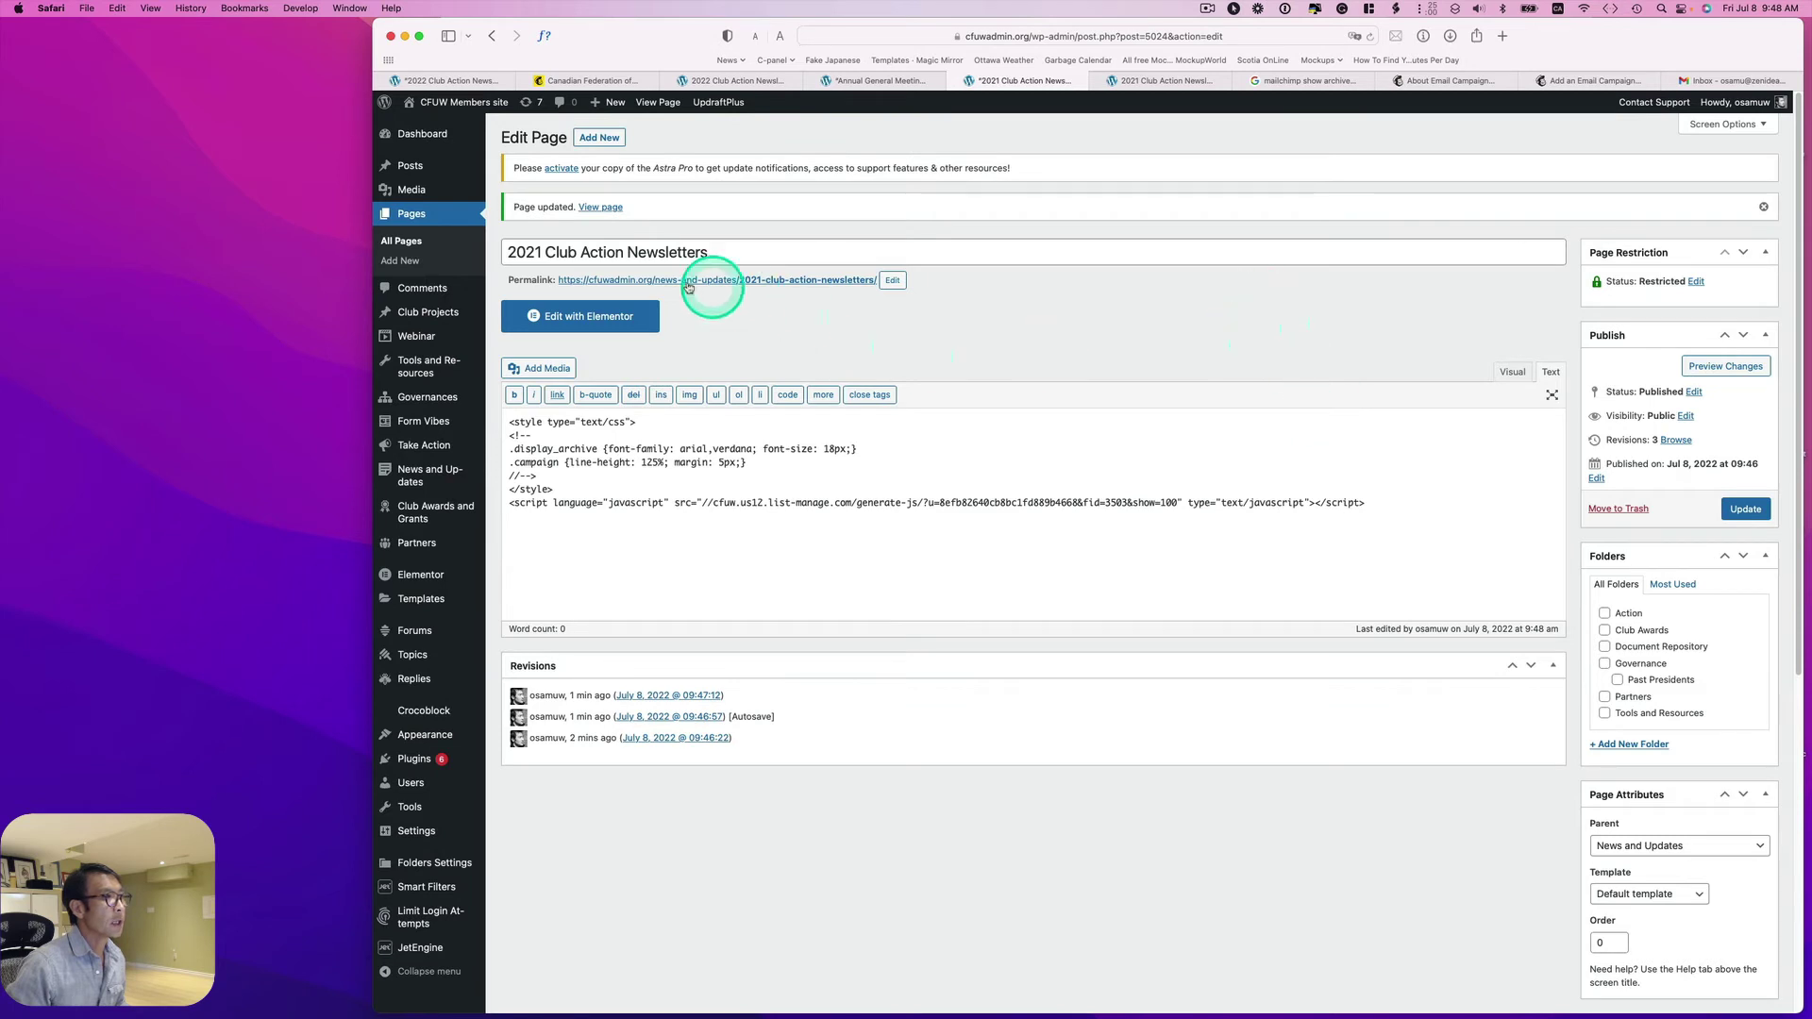
pyautogui.click(900, 83)
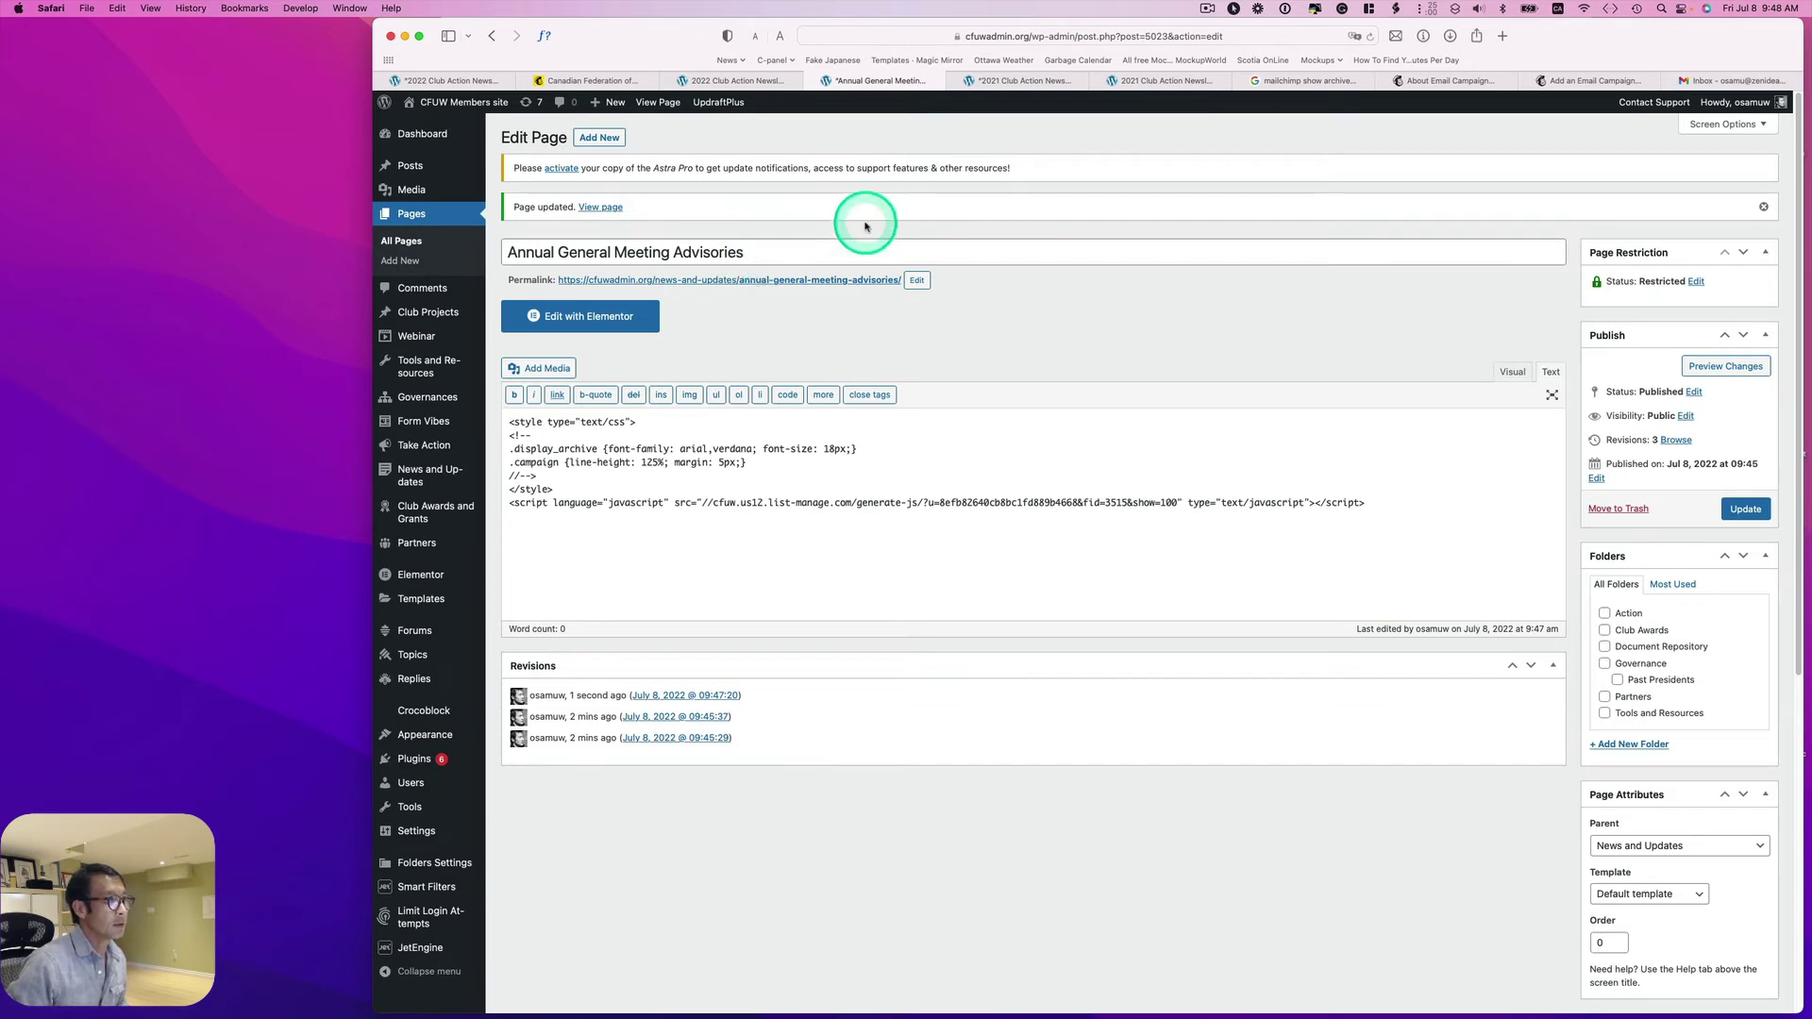
pyautogui.click(756, 83)
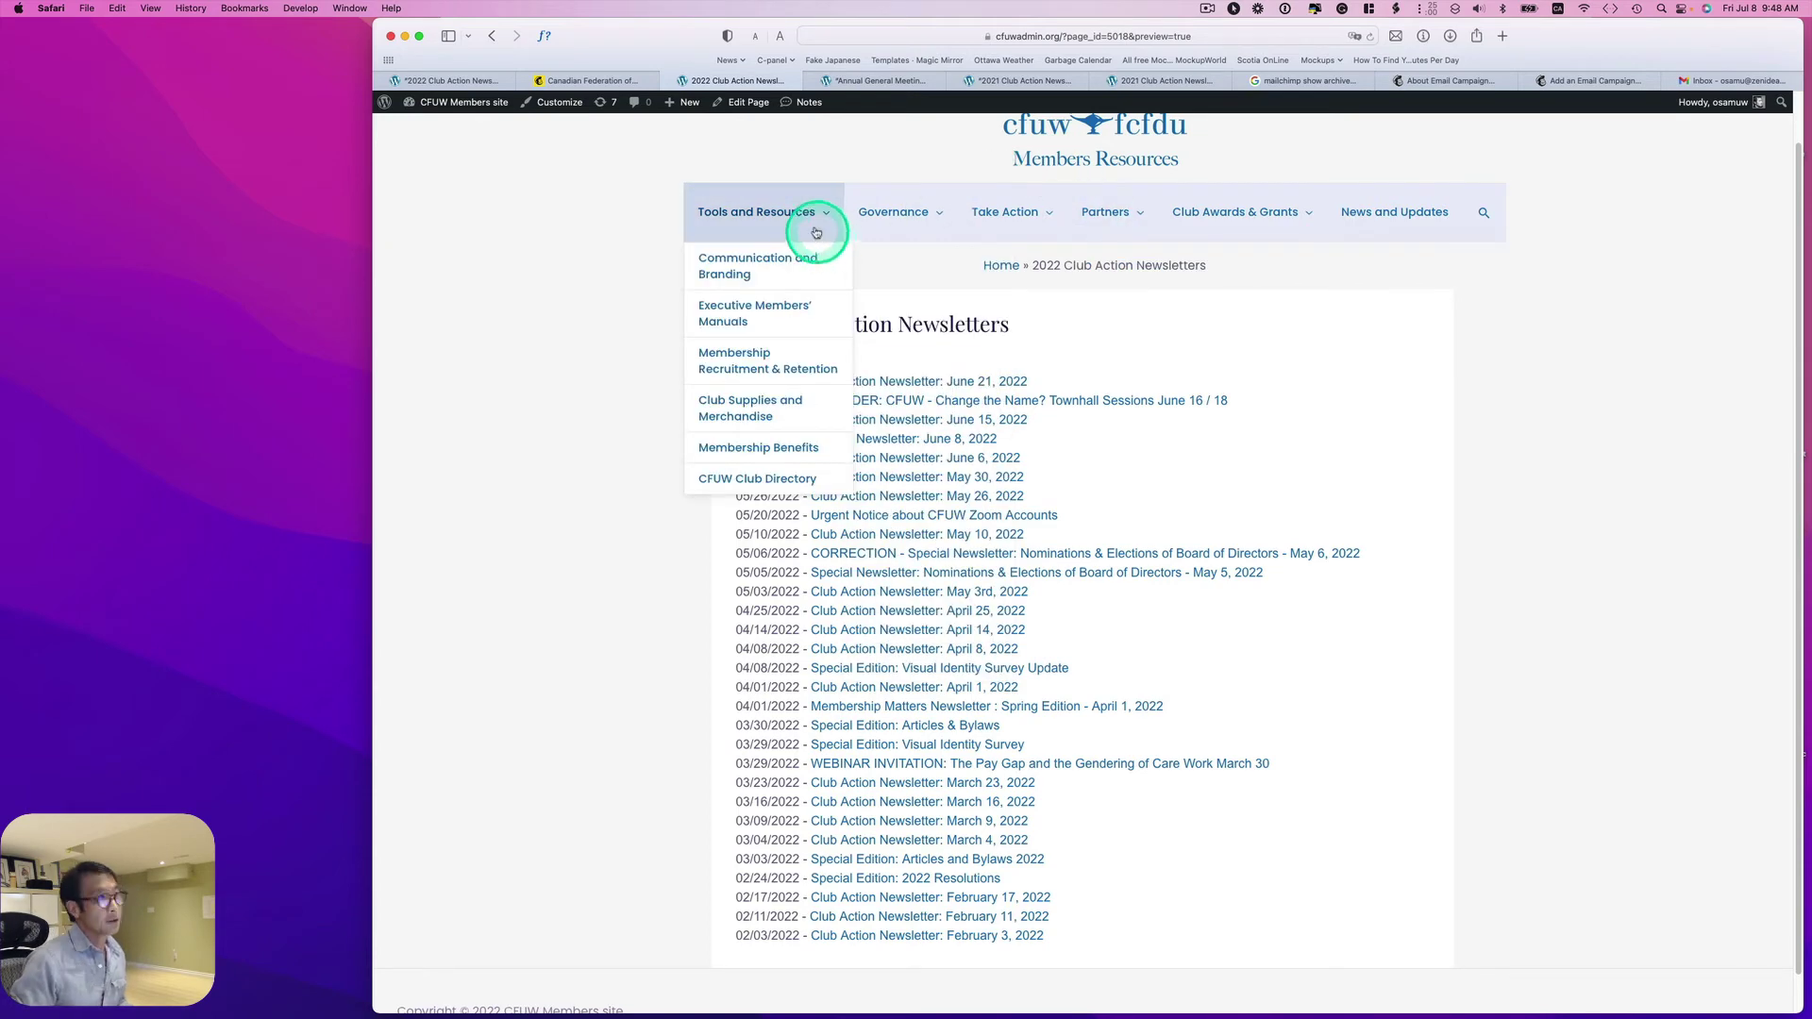
pyautogui.click(451, 80)
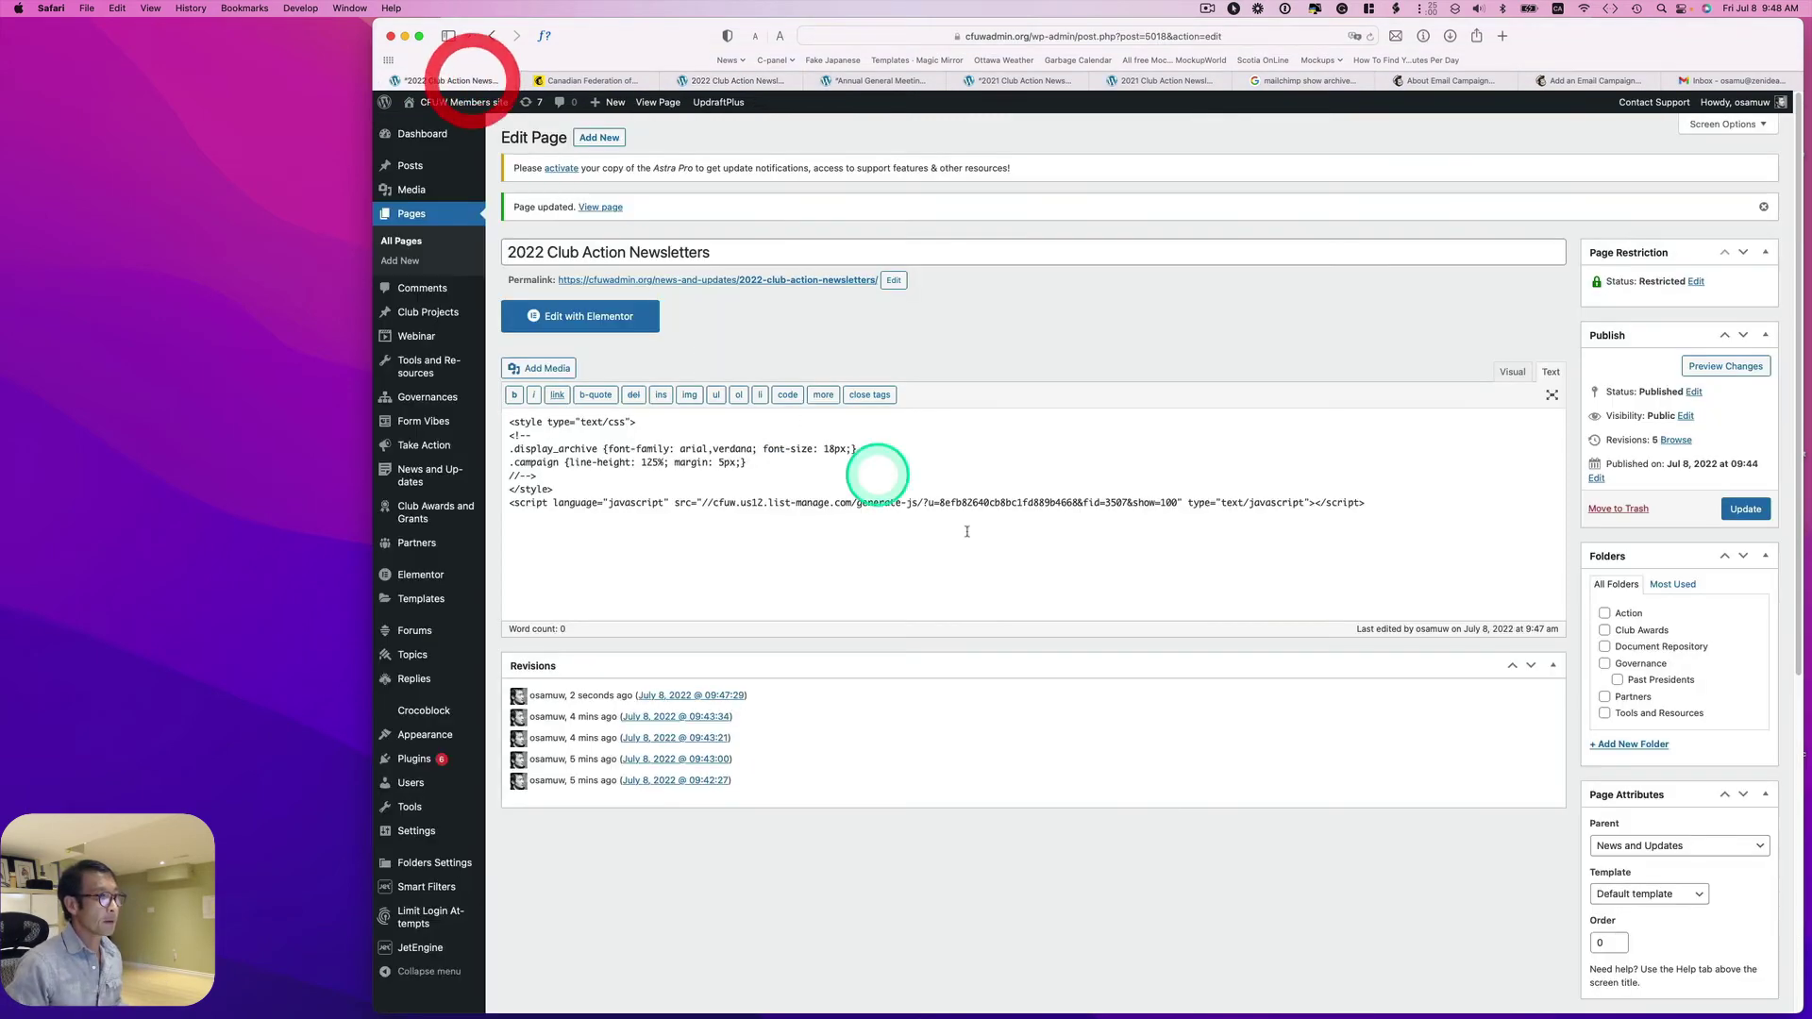
pyautogui.click(1252, 531)
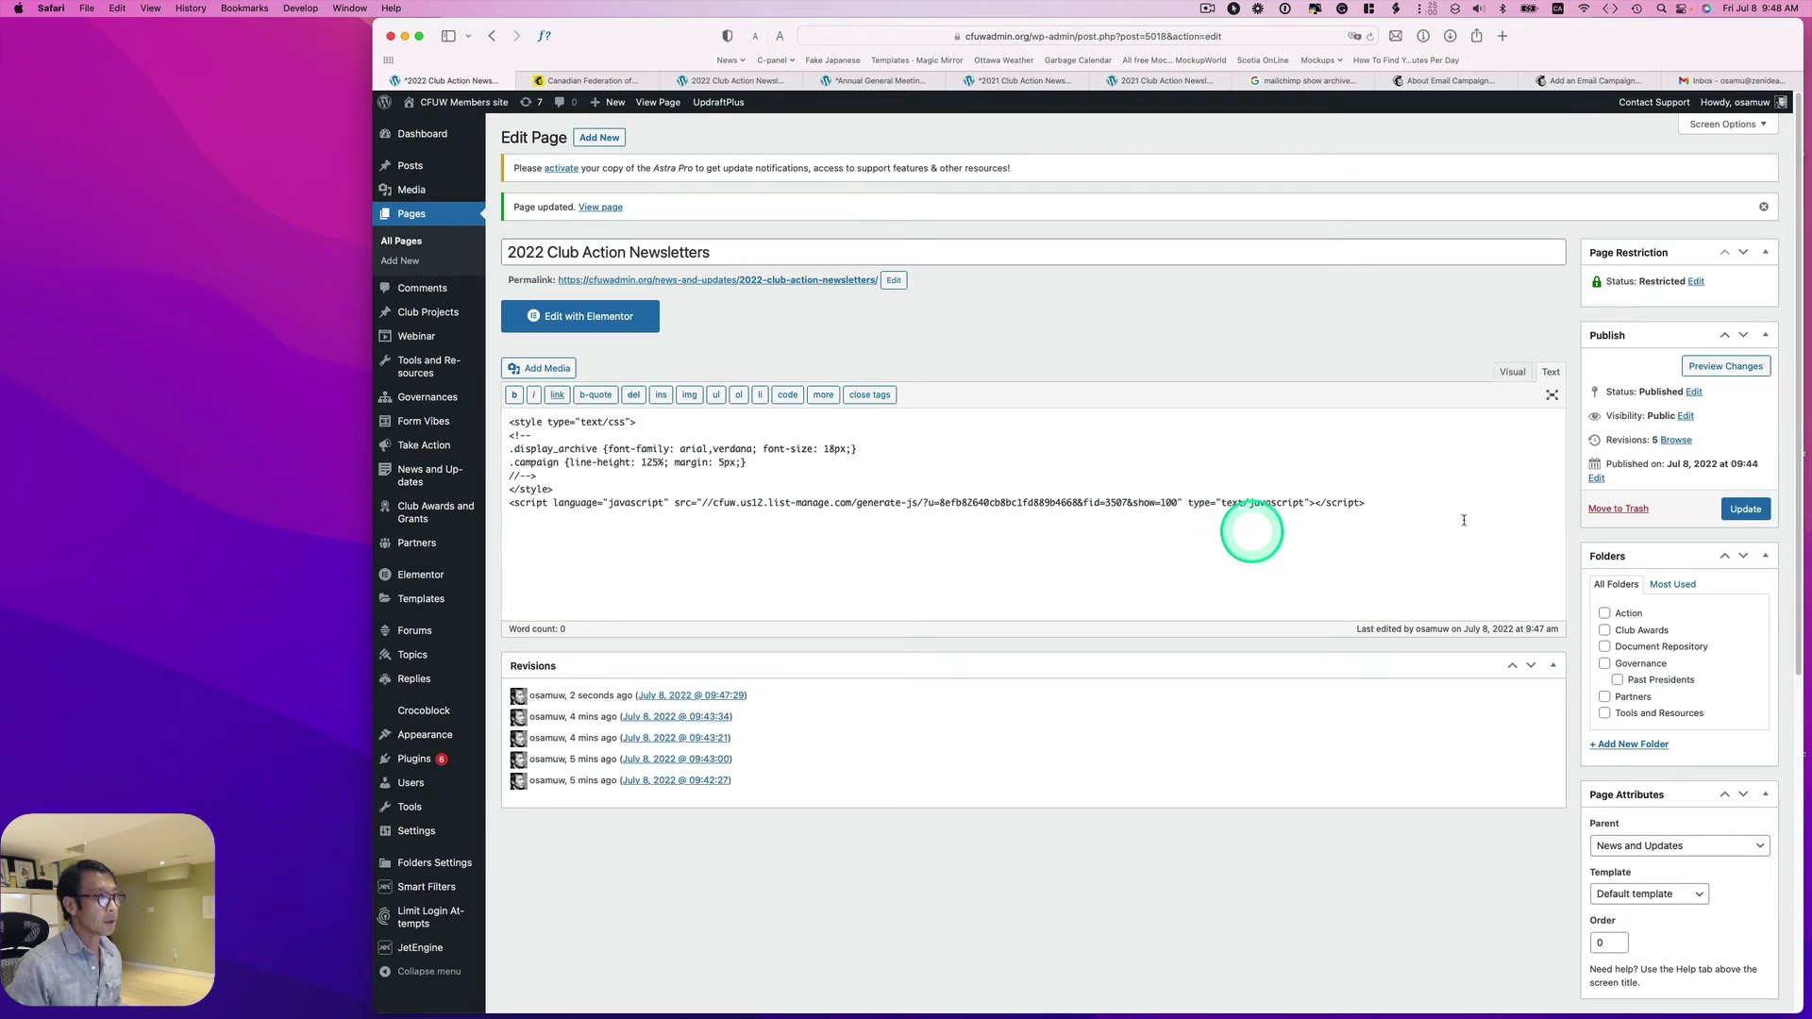
pyautogui.click(1719, 519)
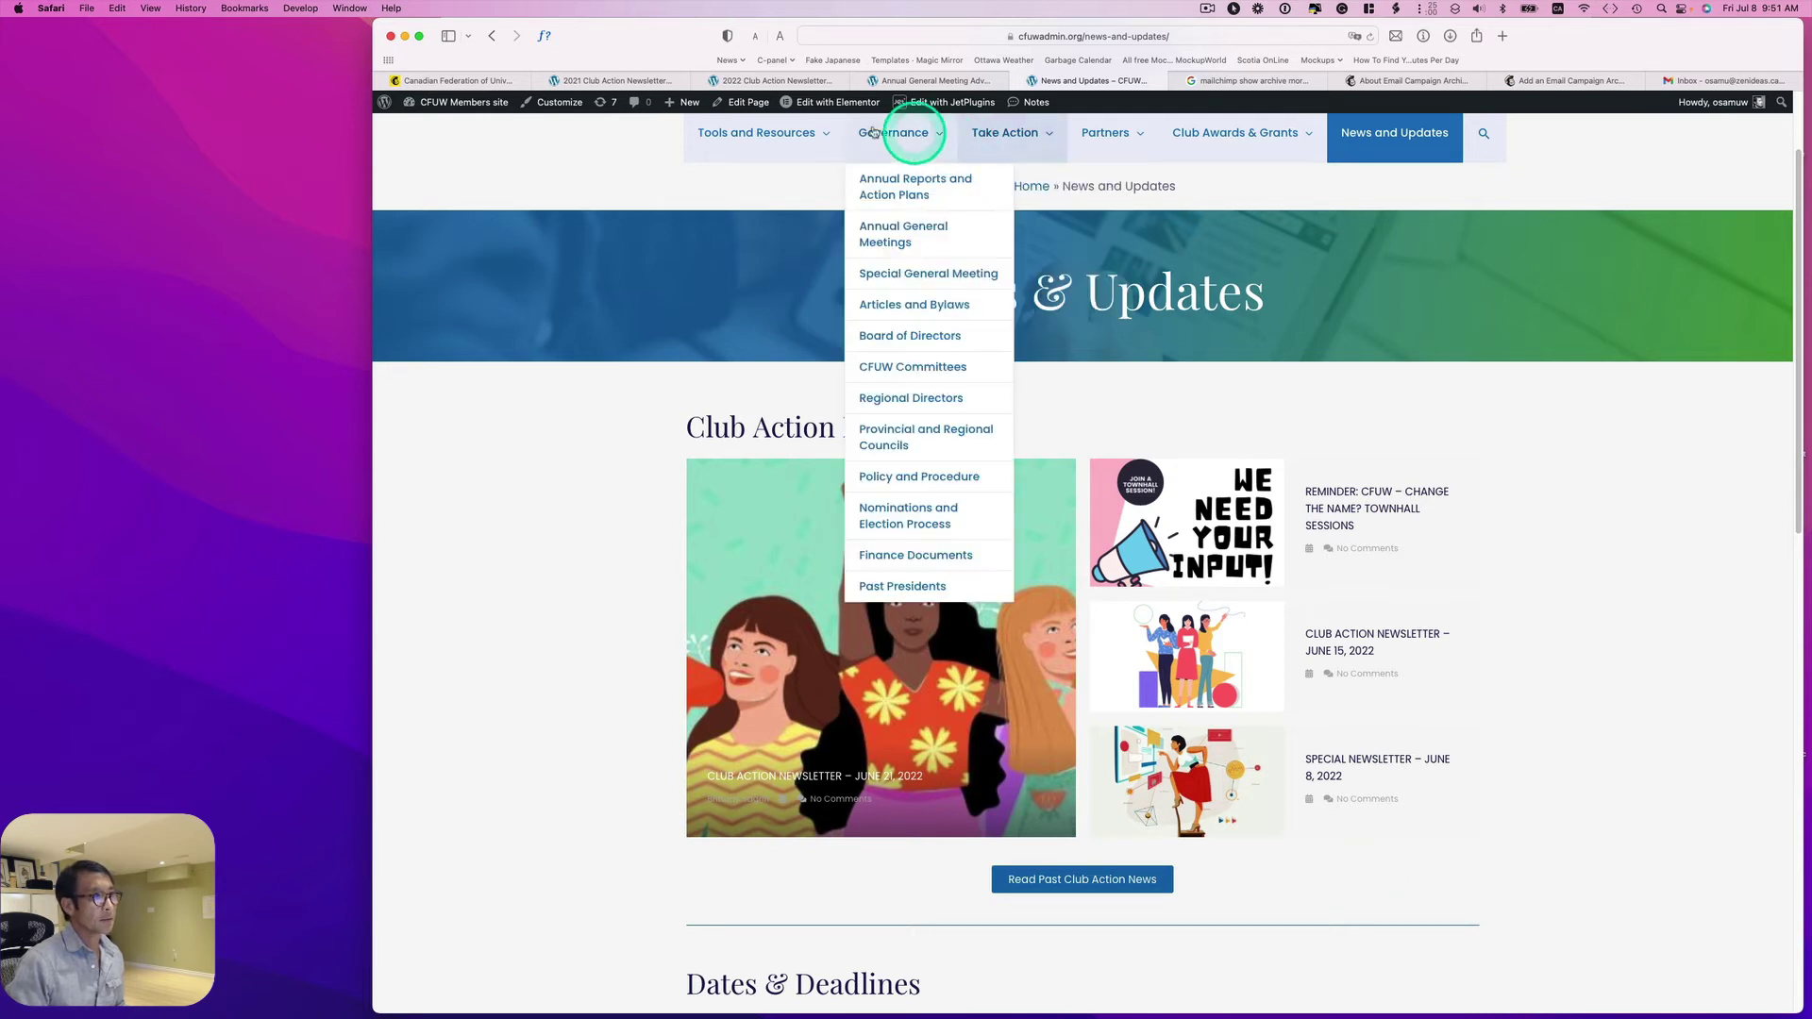
# - Launch Elementor on the News & Updates page from the admin bar
pyautogui.click(811, 104)
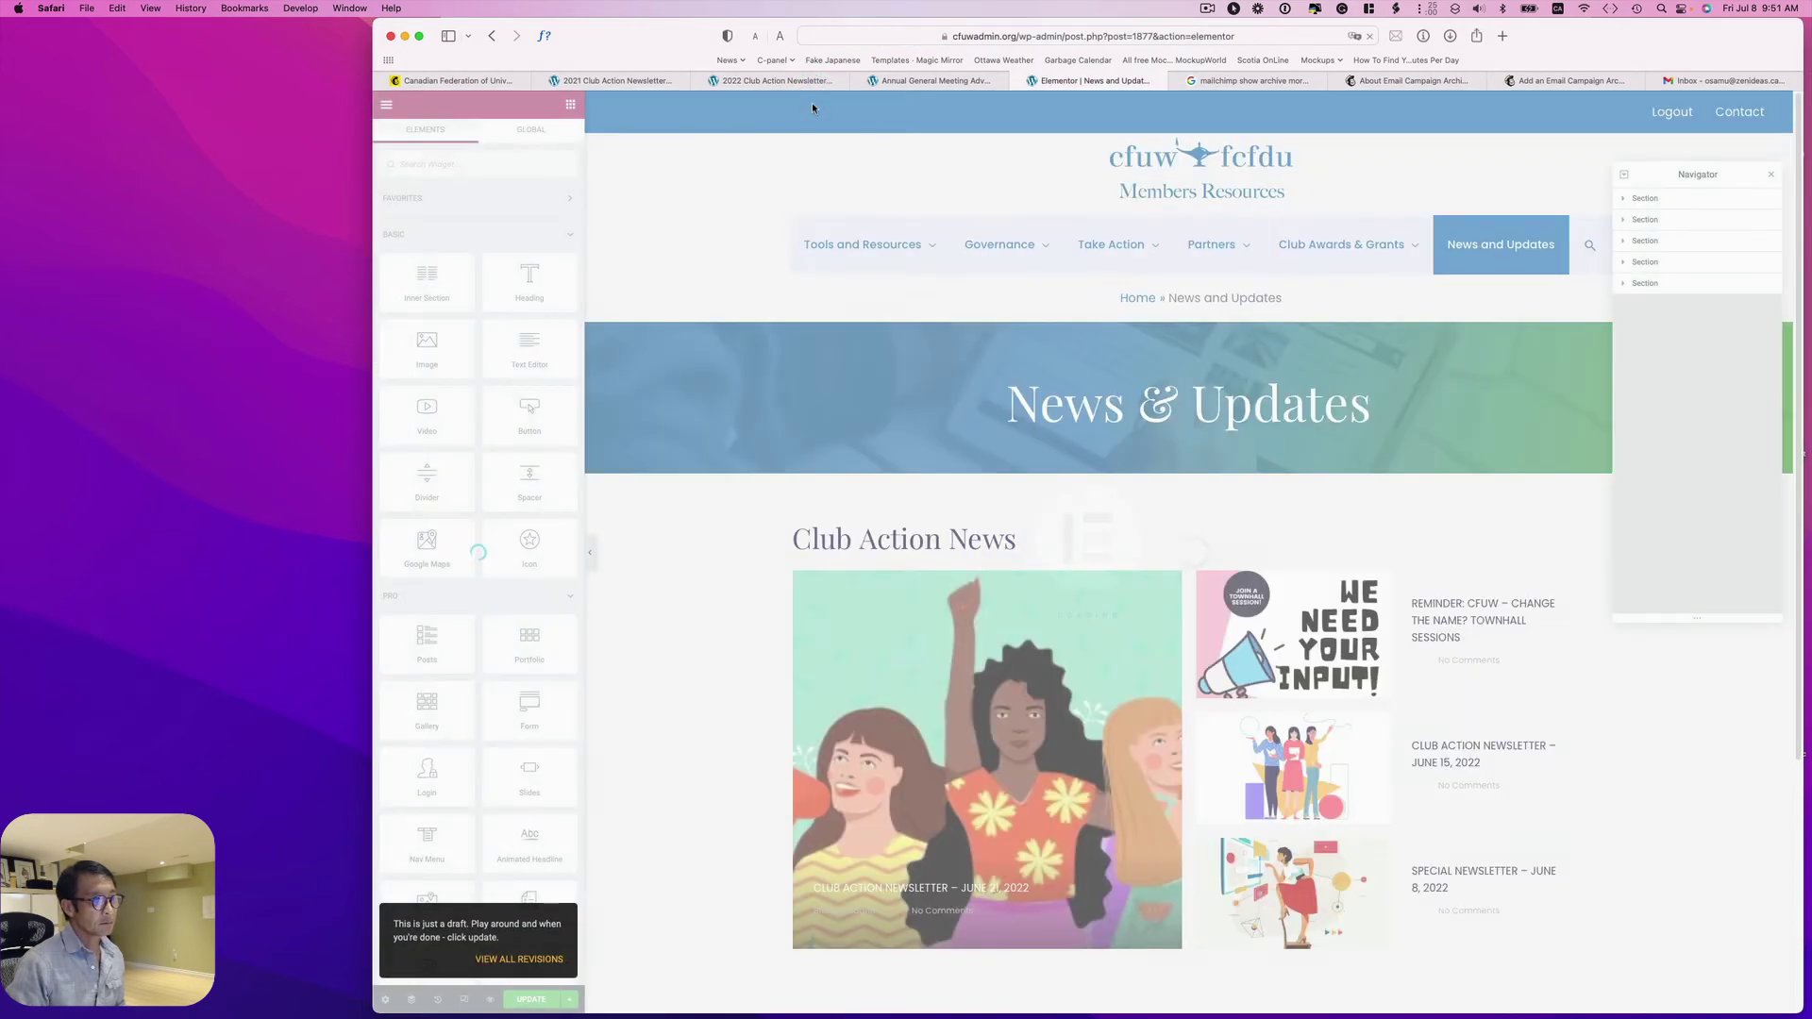
# - Add an Inner Section below the Club Action News posts
pyautogui.scroll(-3, 736, 380)
pyautogui.click(735, 381)
pyautogui.click(402, 279)
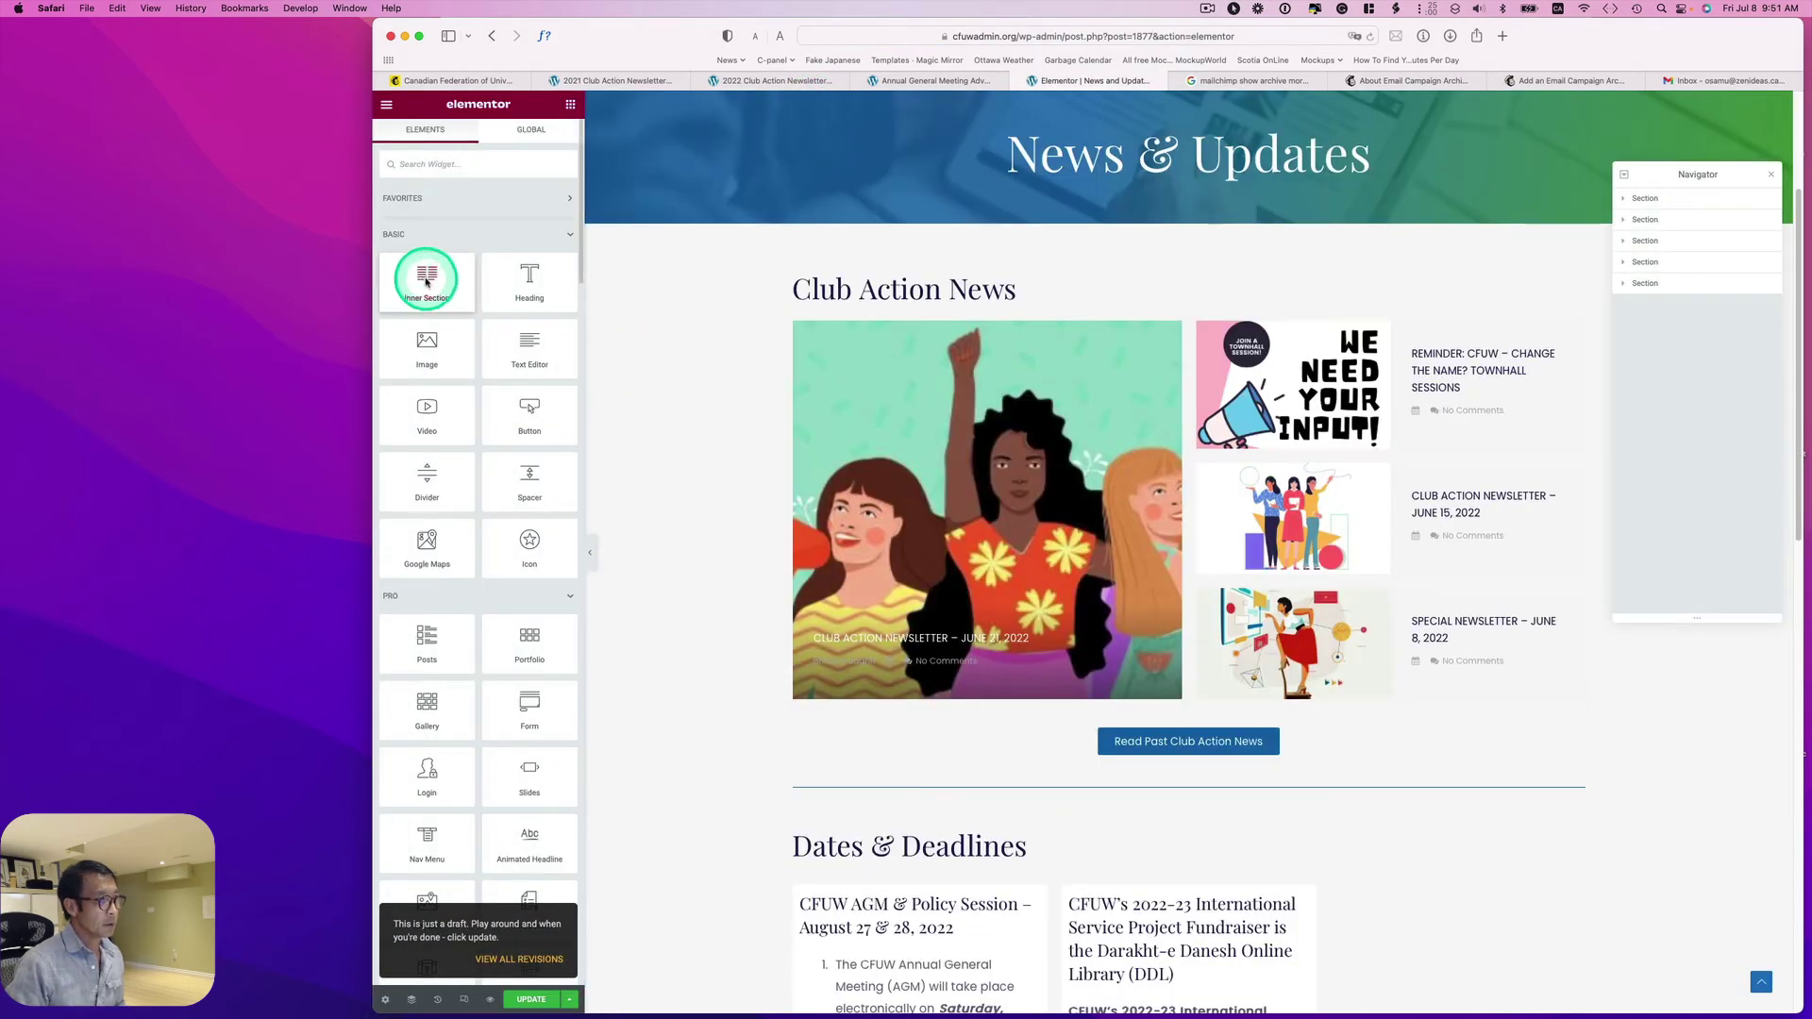
pyautogui.moveTo(425, 281); pyautogui.dragTo(956, 709)
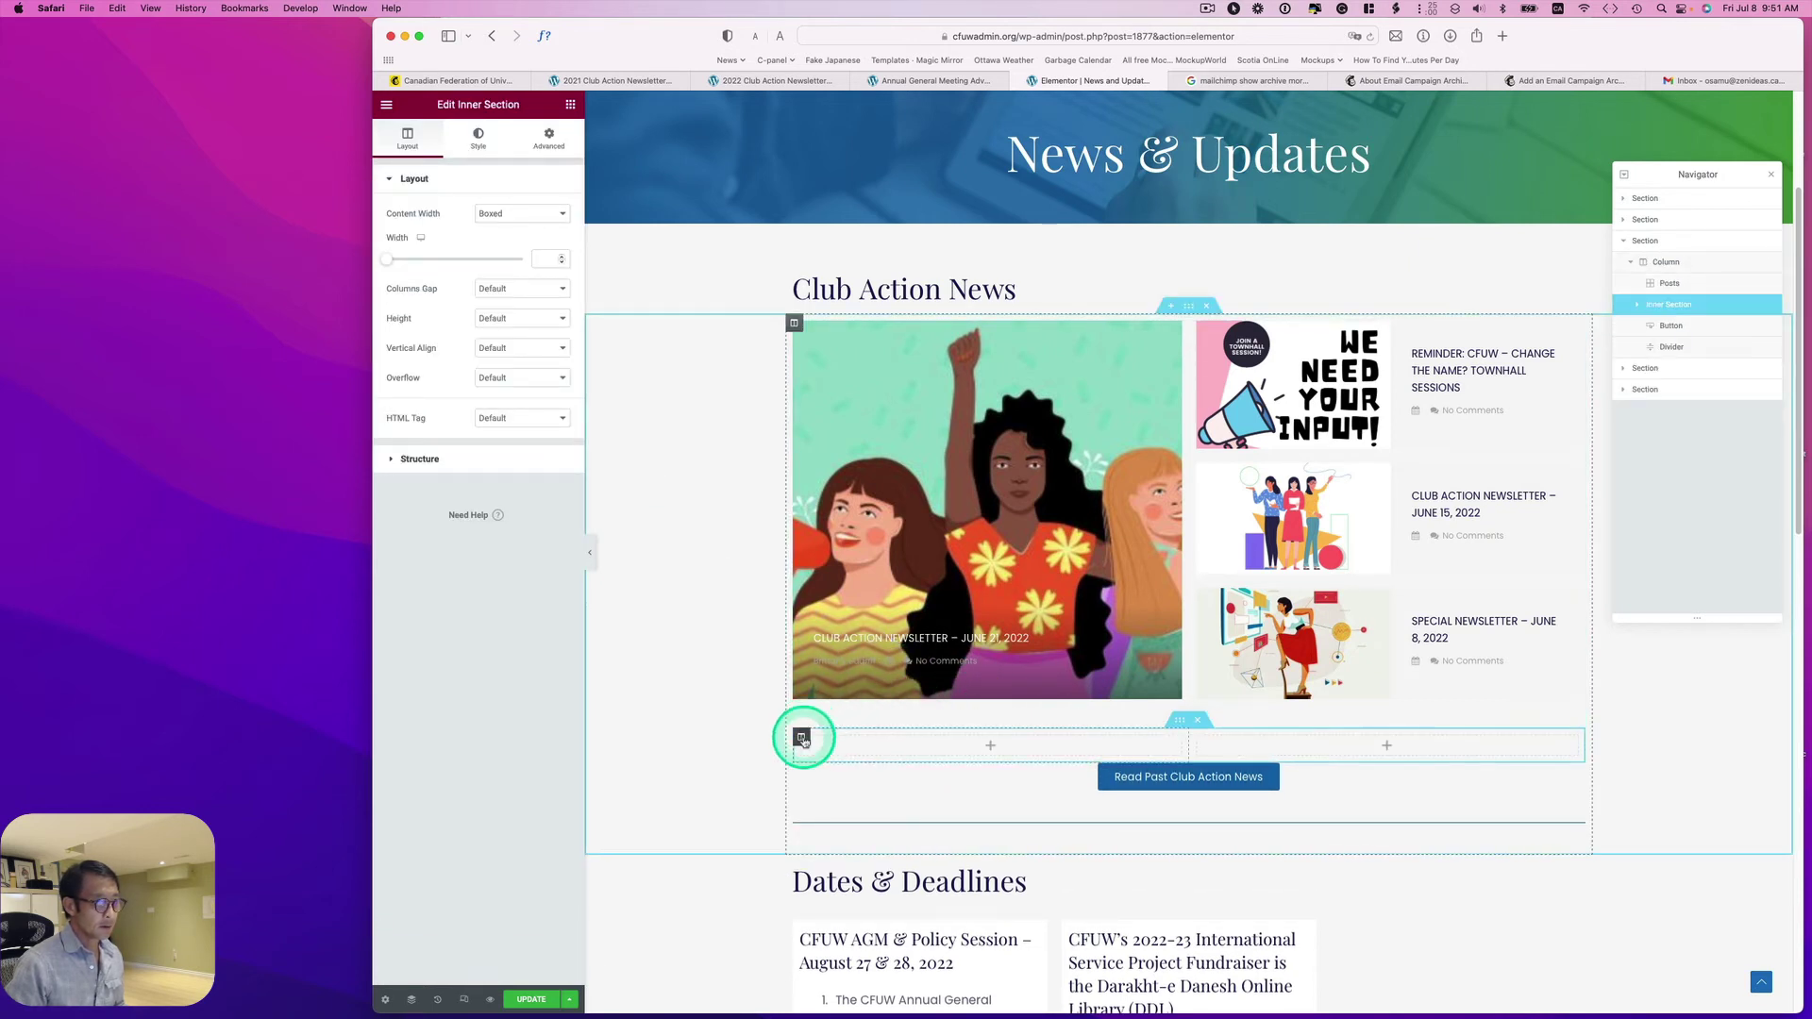
# - Add a third column and move the Read Past Club Action News button into the left column
pyautogui.rightClick(801, 738)
pyautogui.click(841, 768)
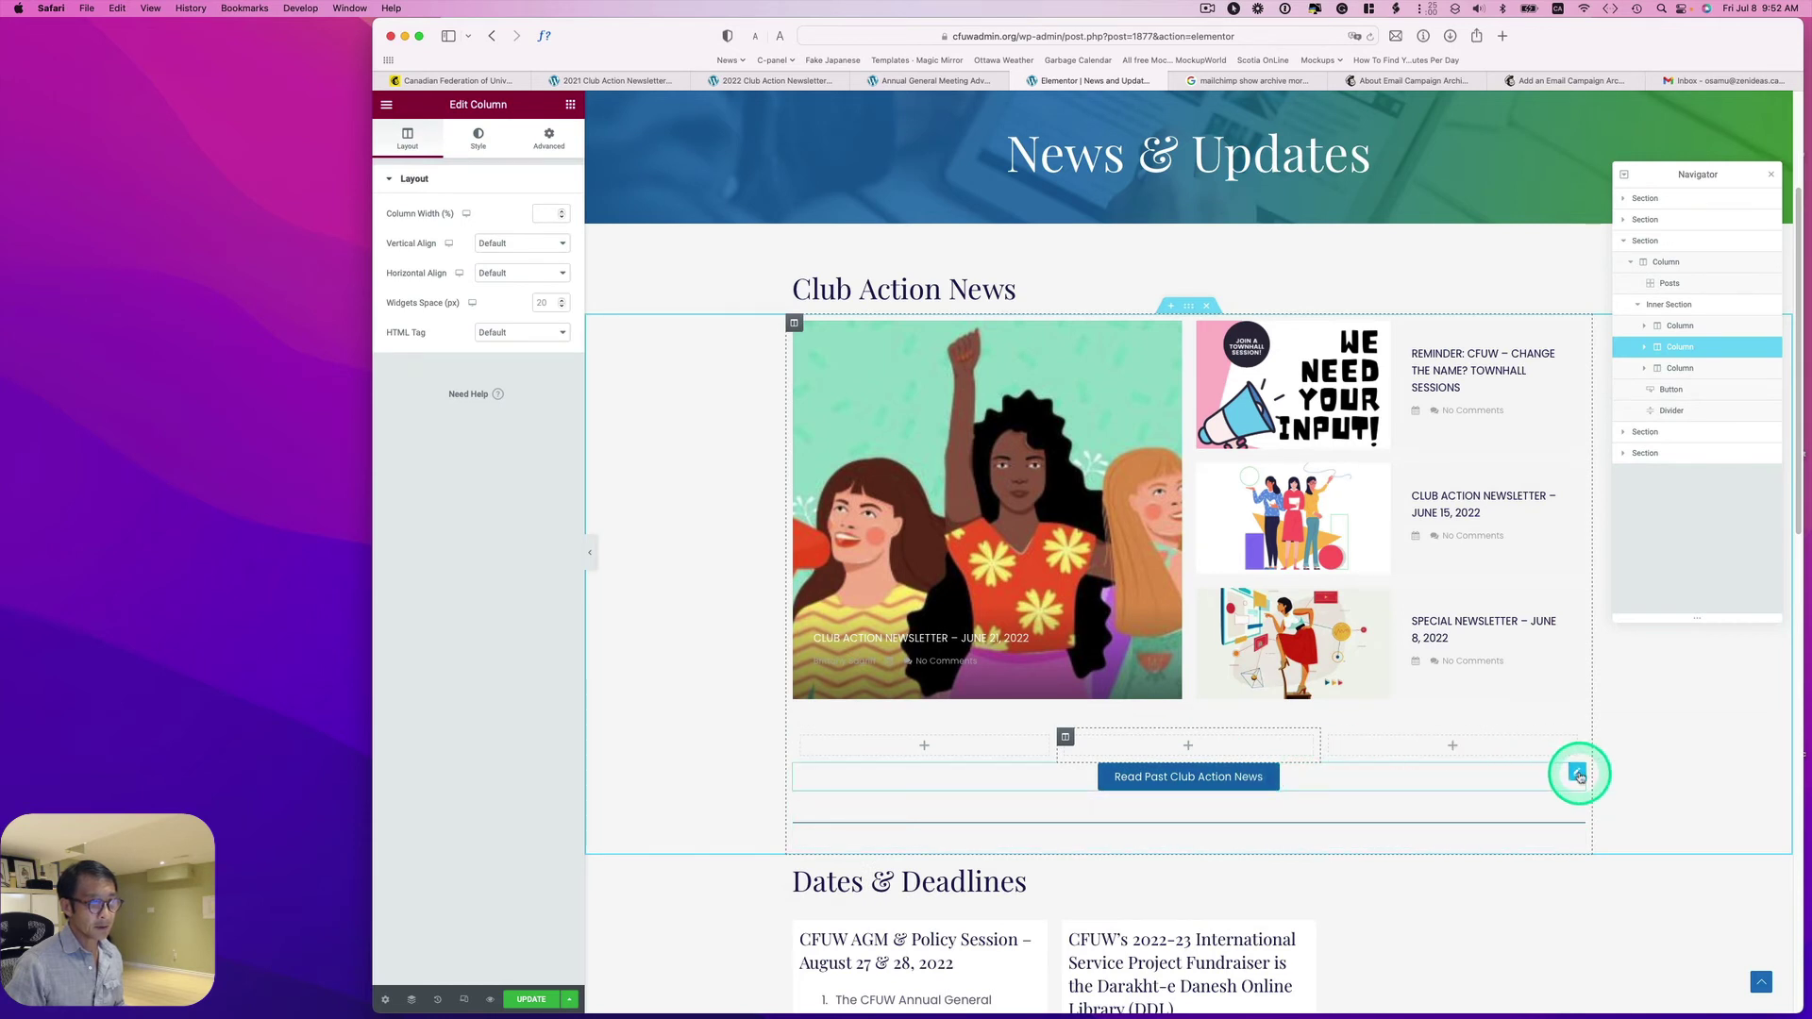
pyautogui.moveTo(1578, 775); pyautogui.dragTo(966, 741)
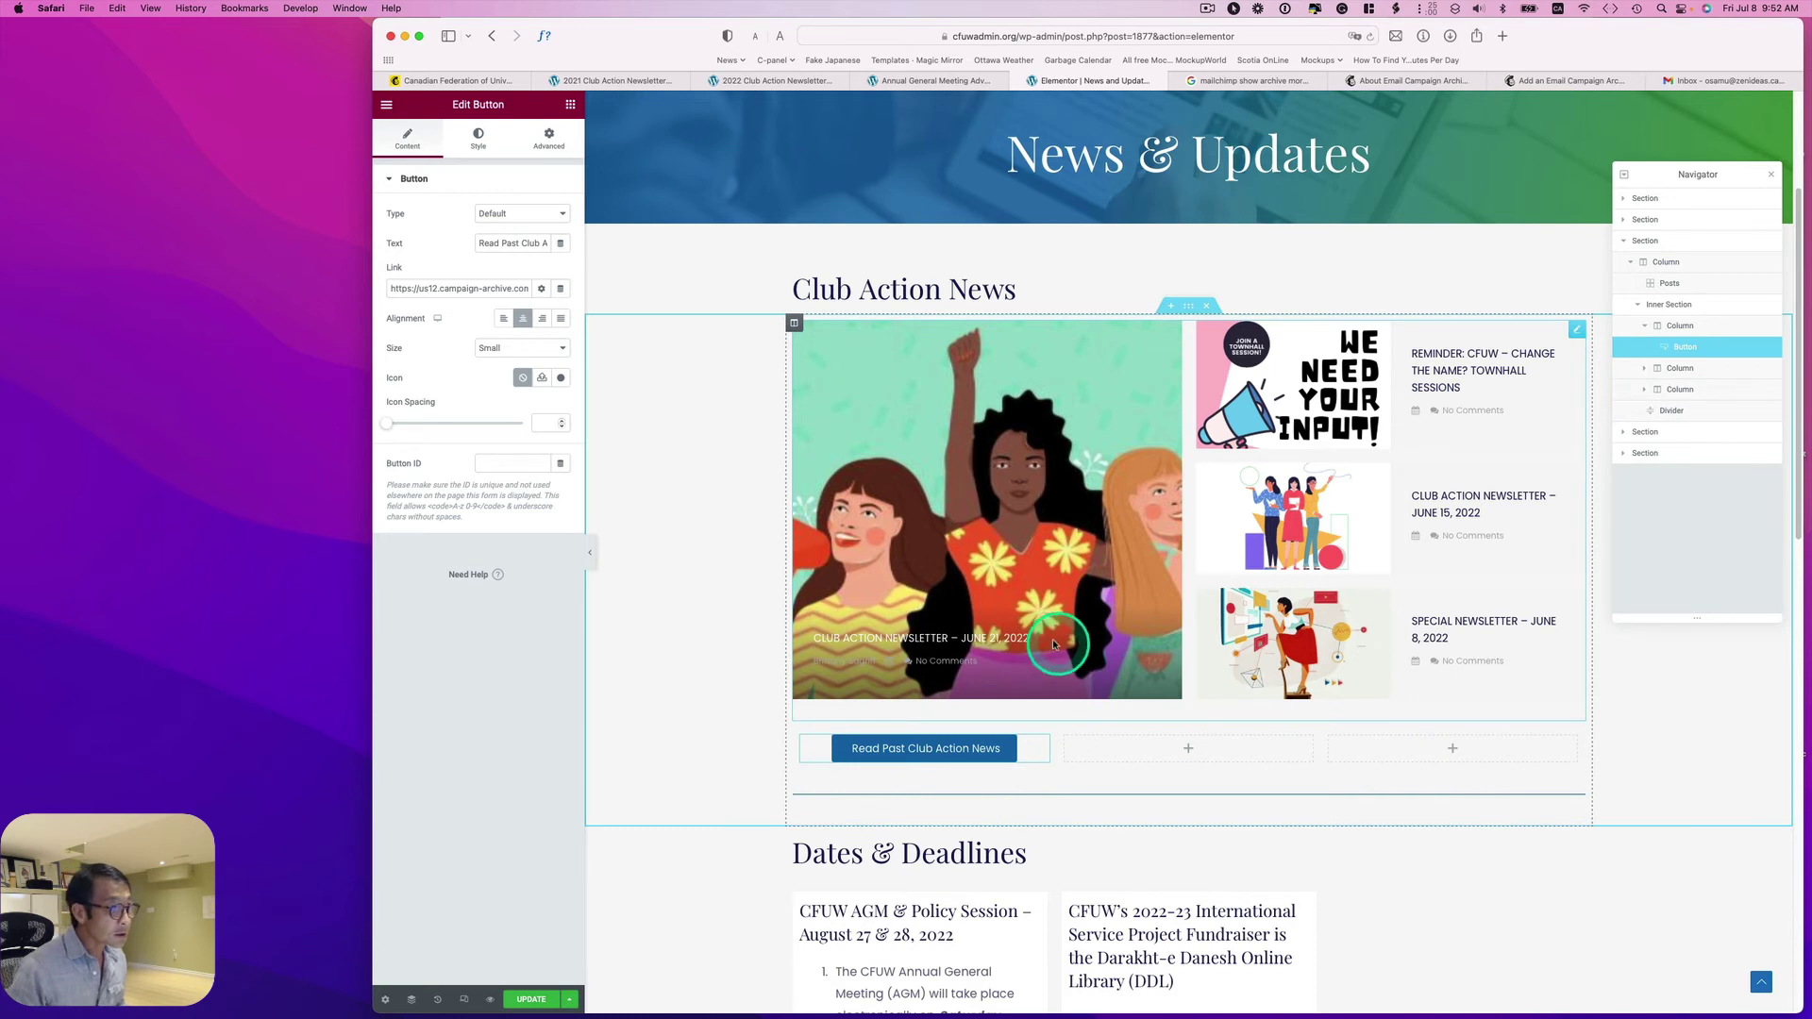
# - Relabel the button '2022 Club Action Newsletters', copying the heading from the archive page
pyautogui.click(496, 252)
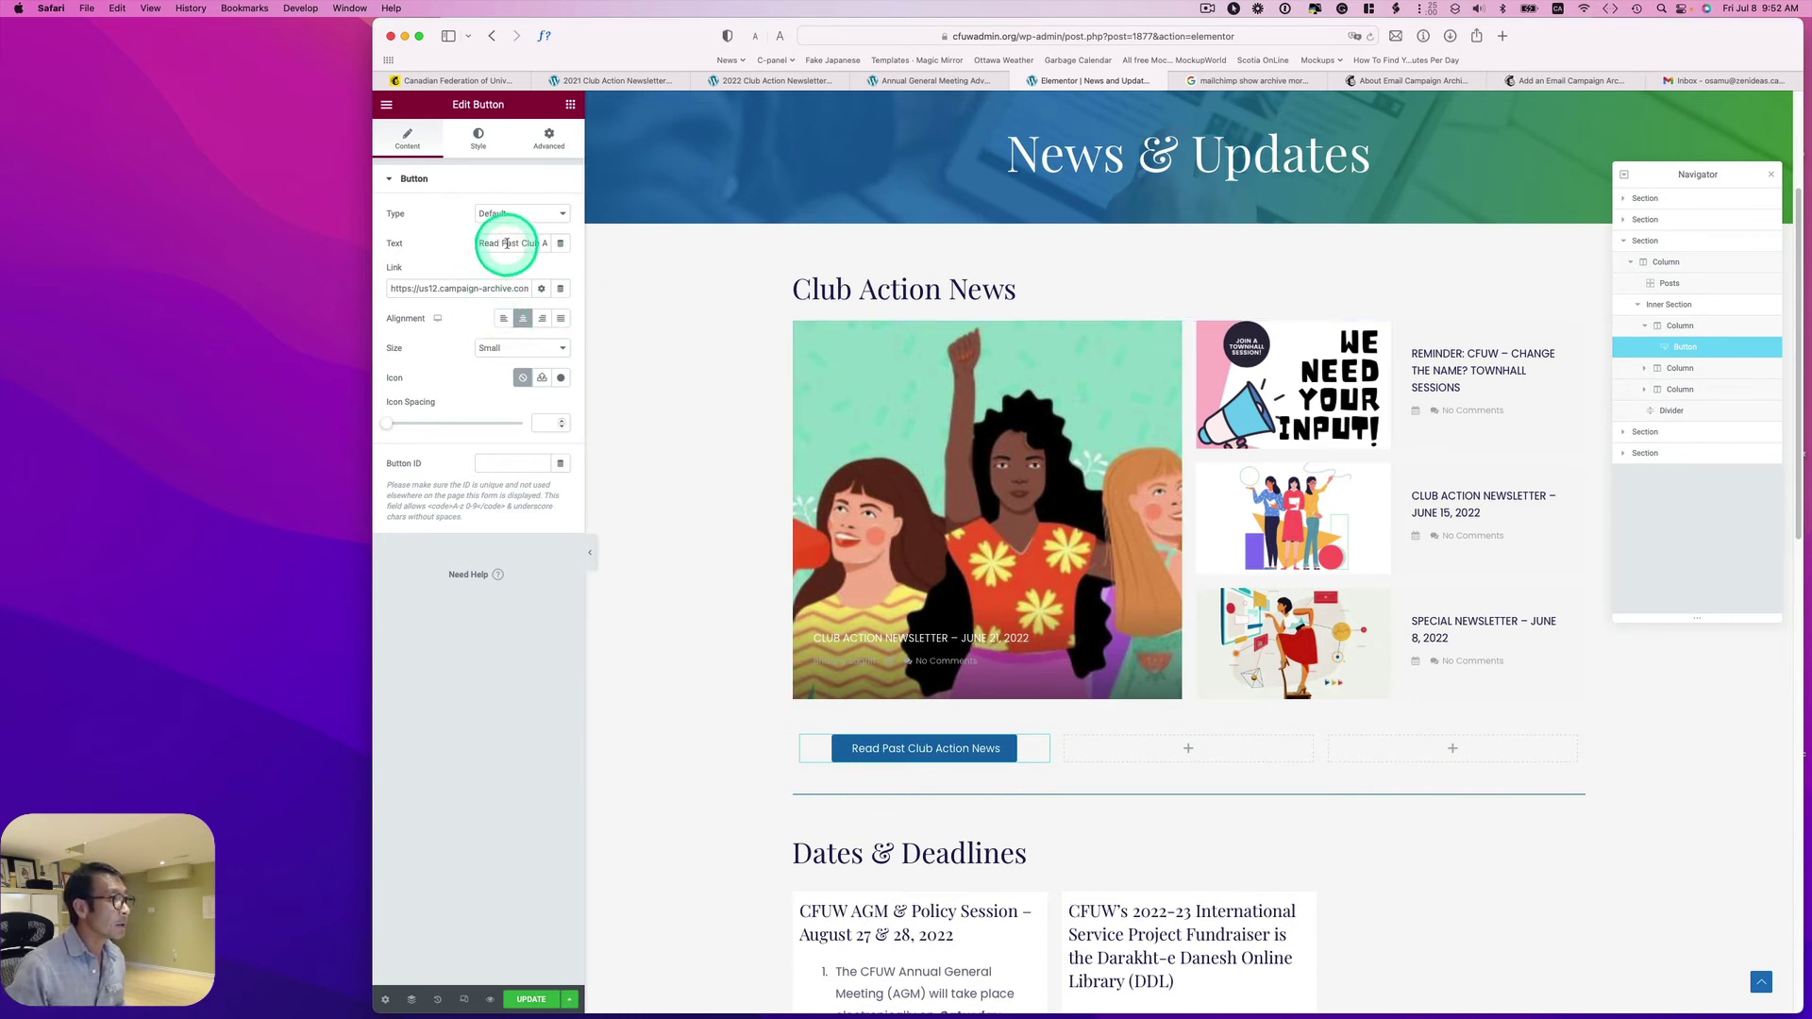
pyautogui.click(507, 243)
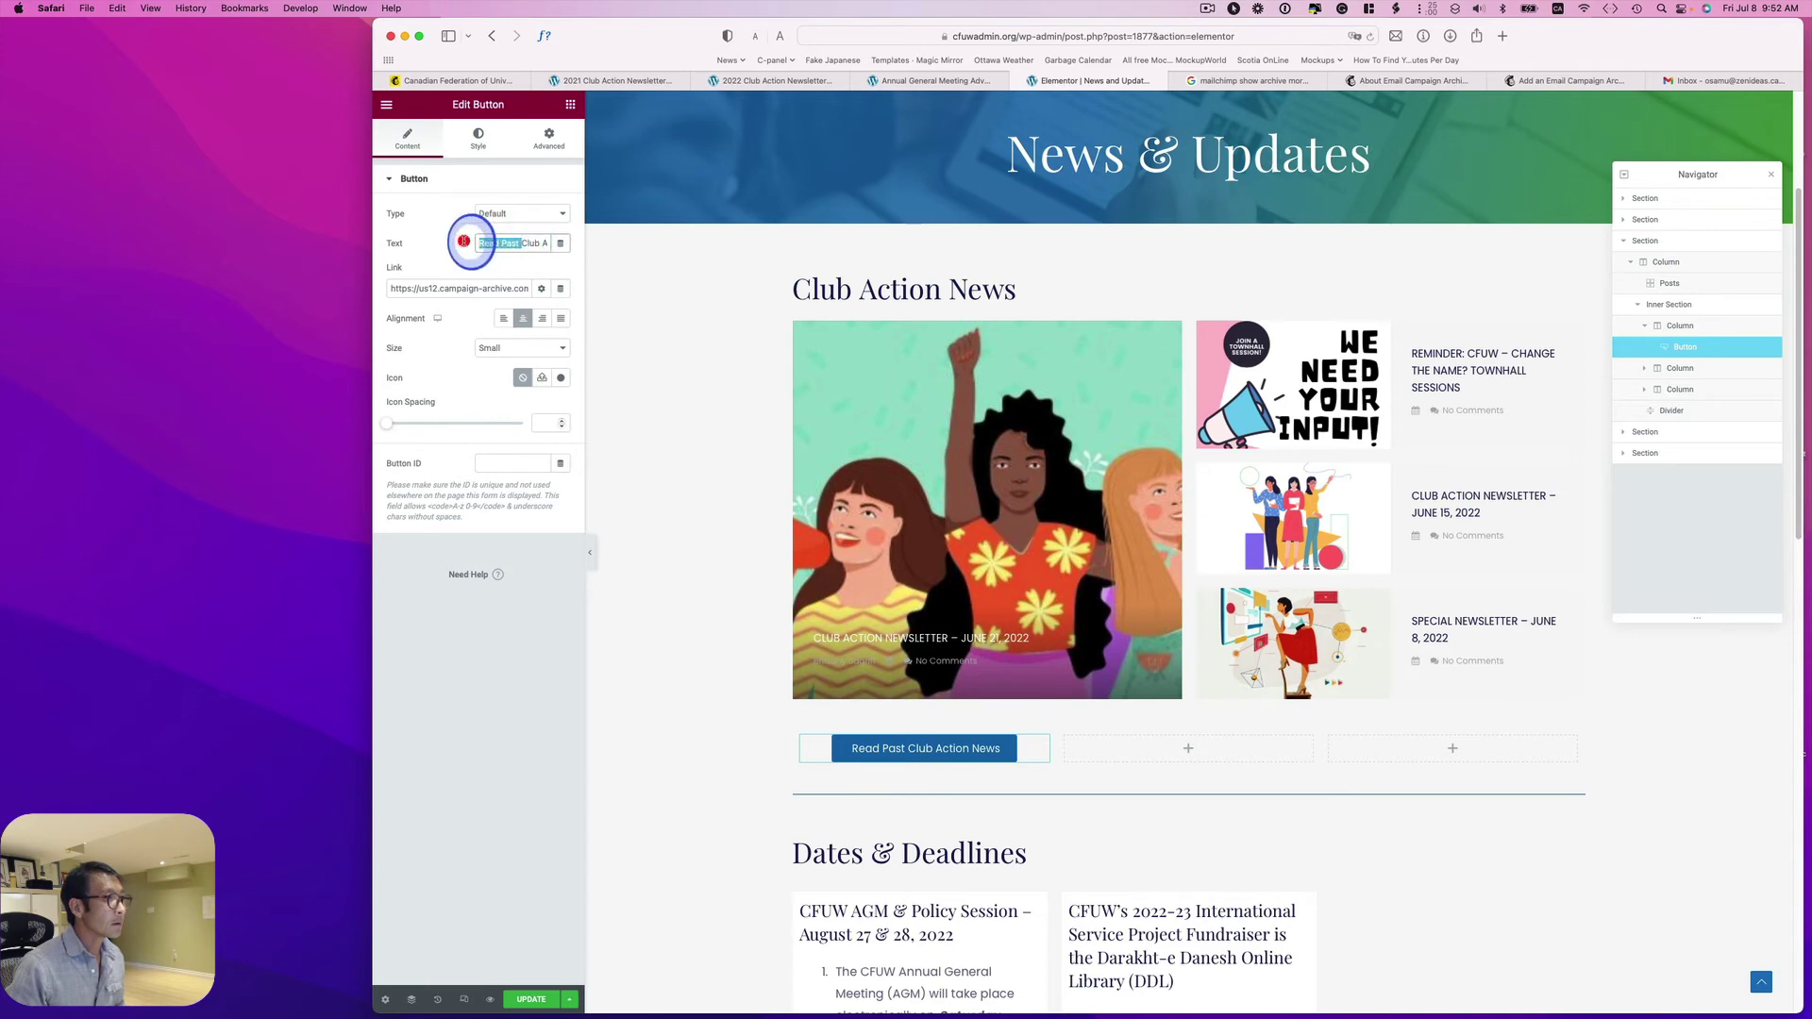
pyautogui.click(627, 83)
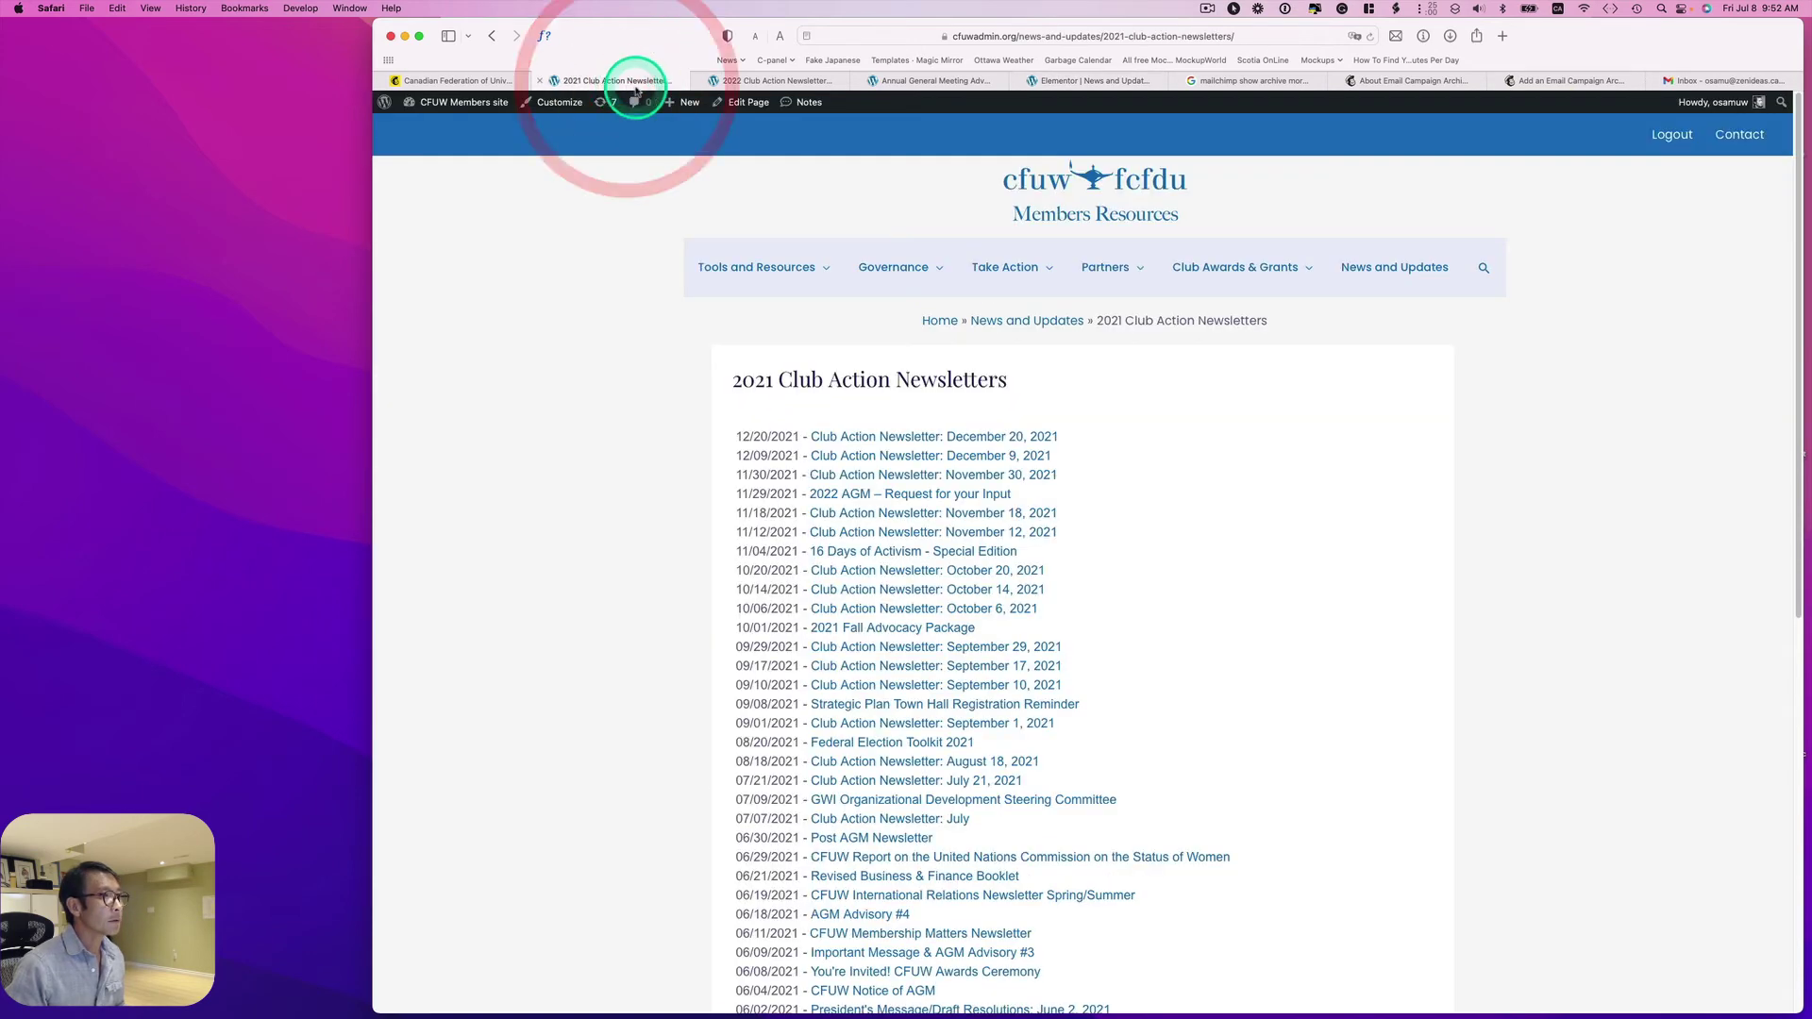
pyautogui.click(789, 80)
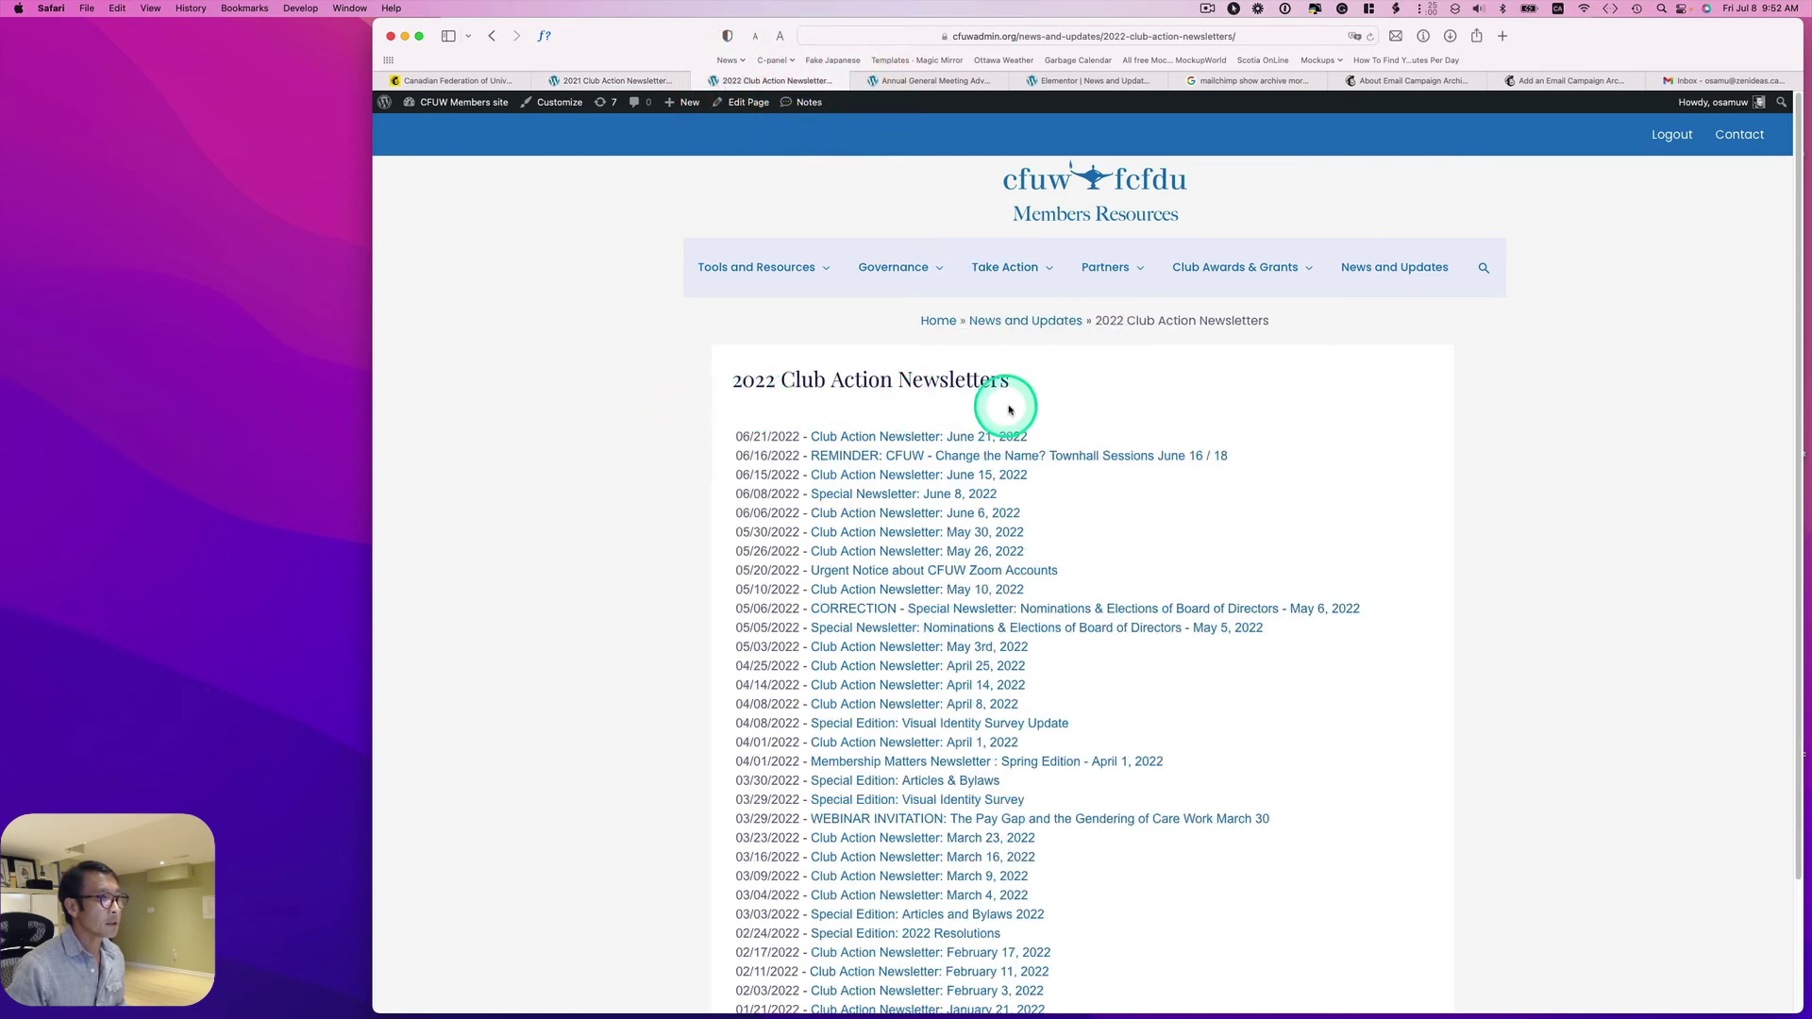
pyautogui.moveTo(1009, 408); pyautogui.dragTo(756, 393)
pyautogui.press('super+c')
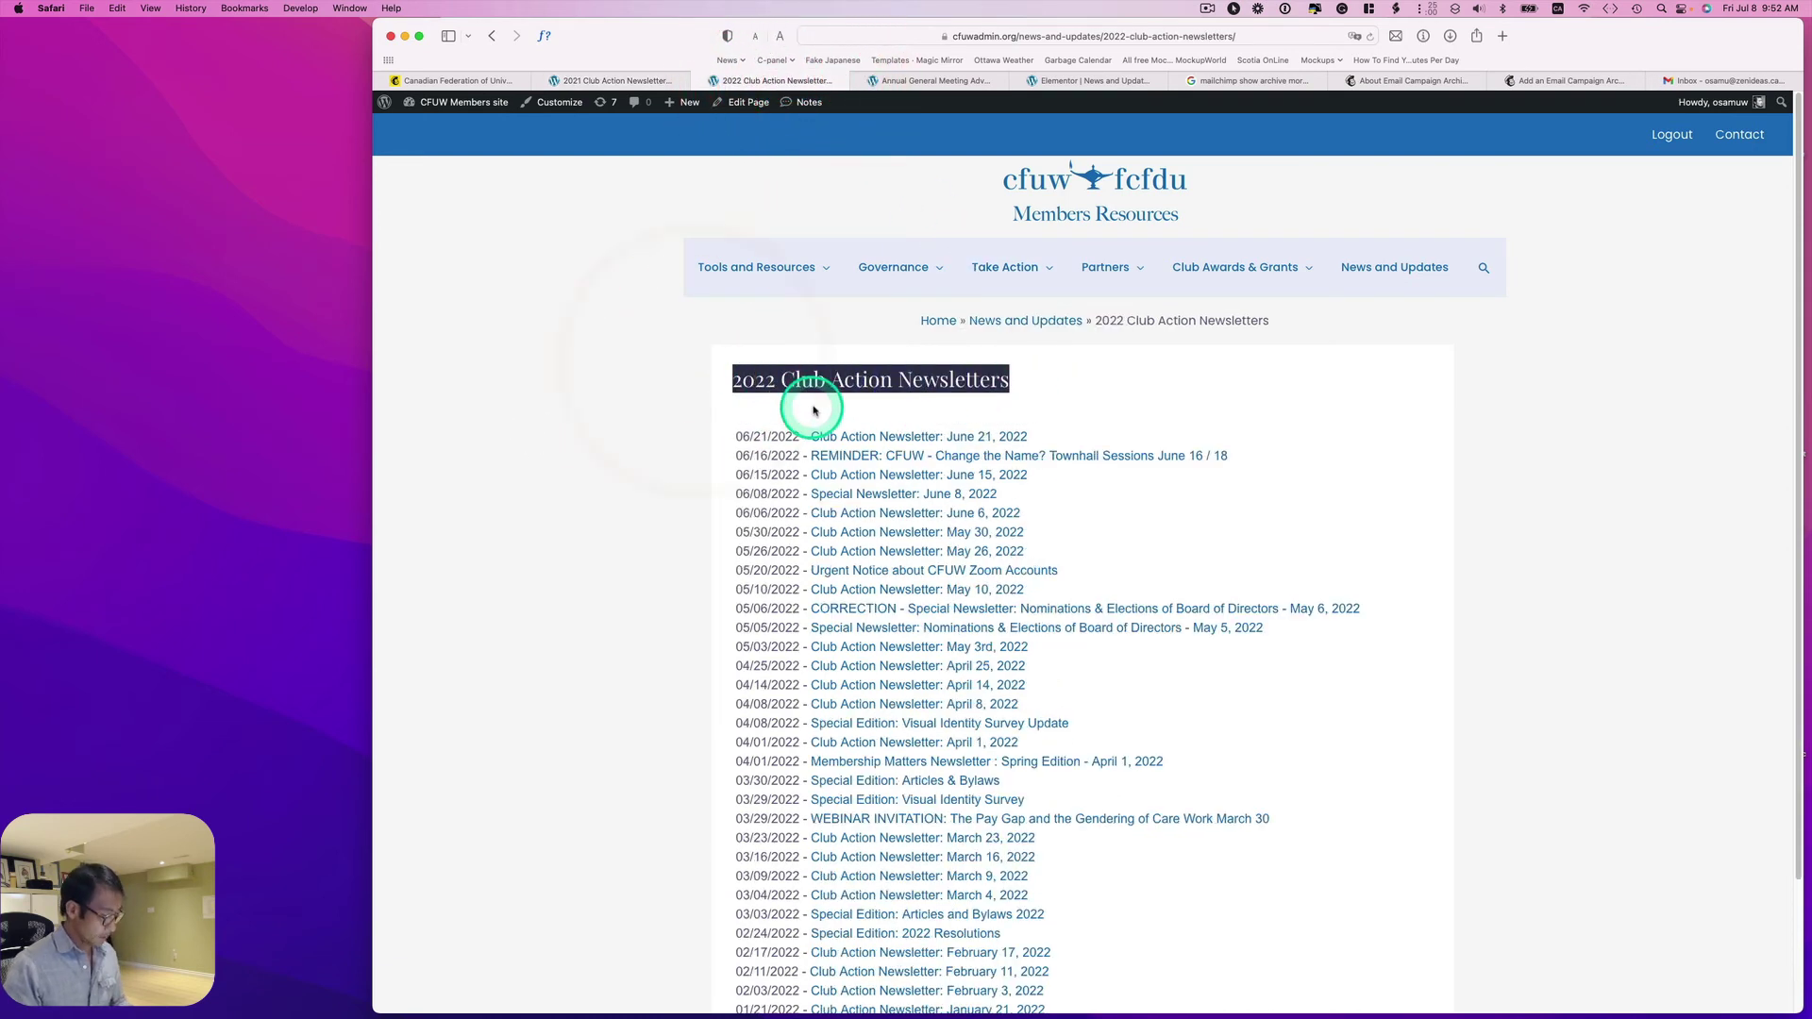
pyautogui.moveTo(616, 86)
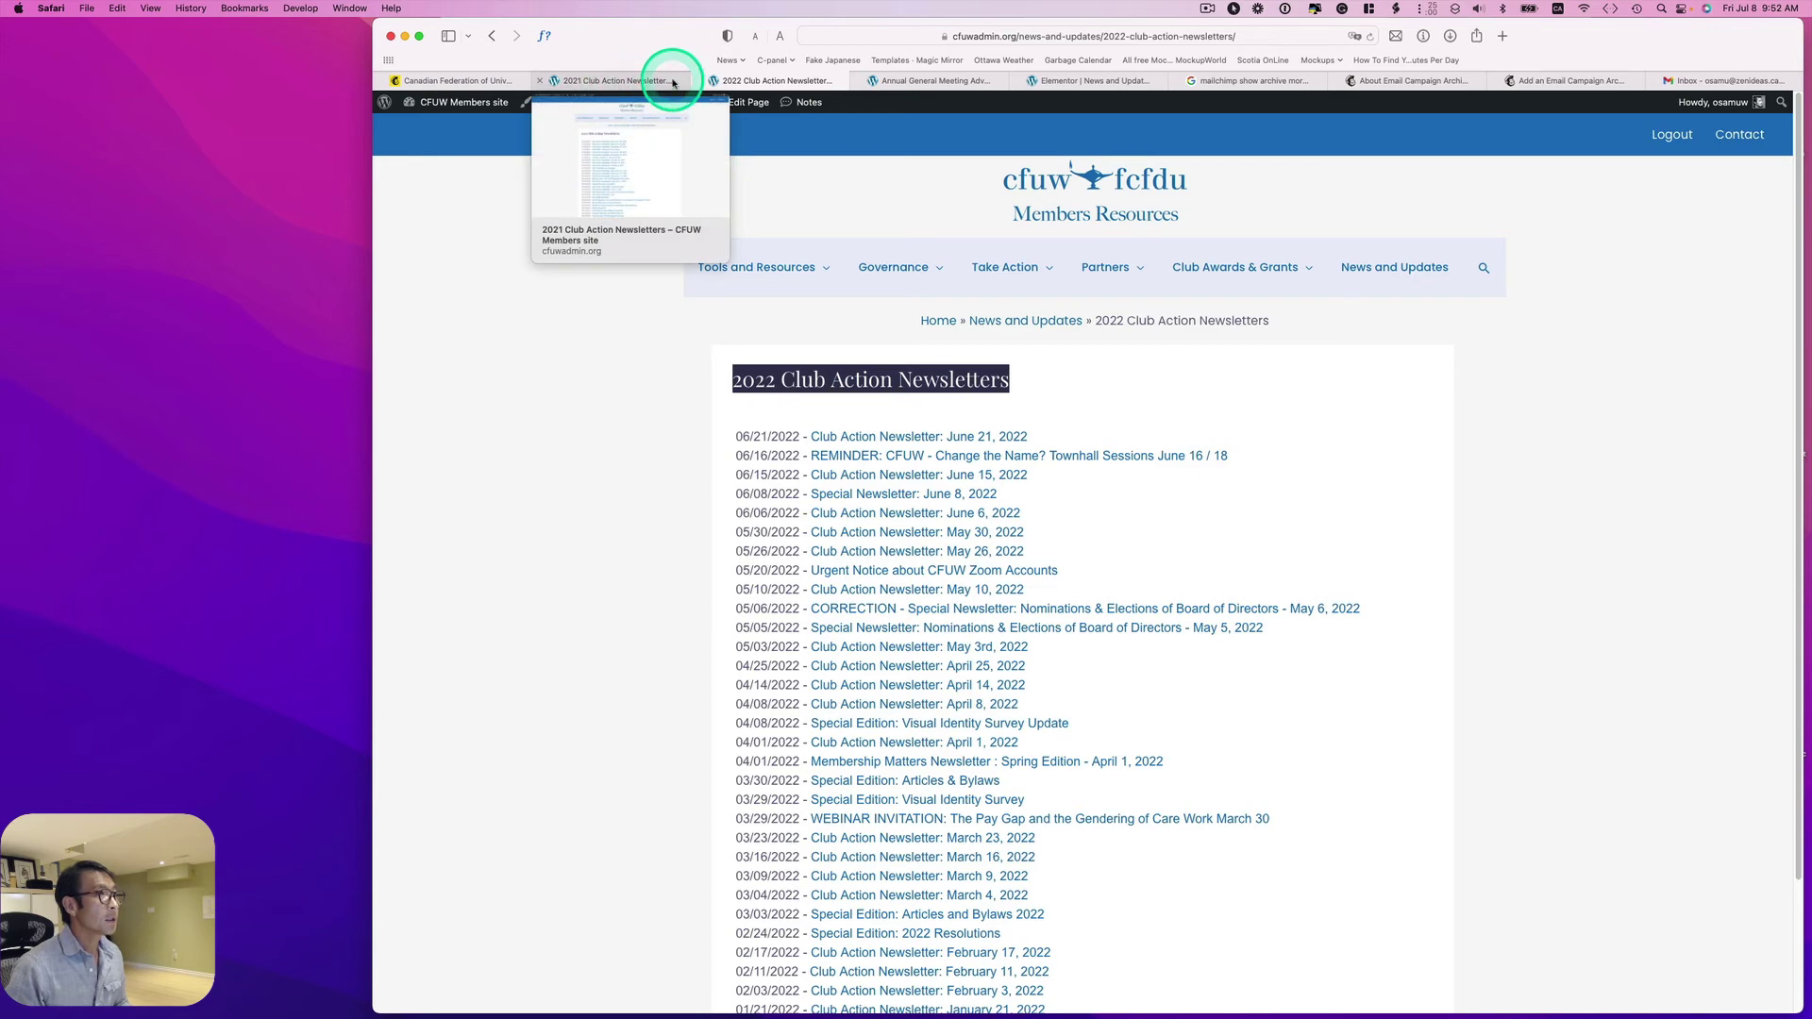
pyautogui.click(1052, 81)
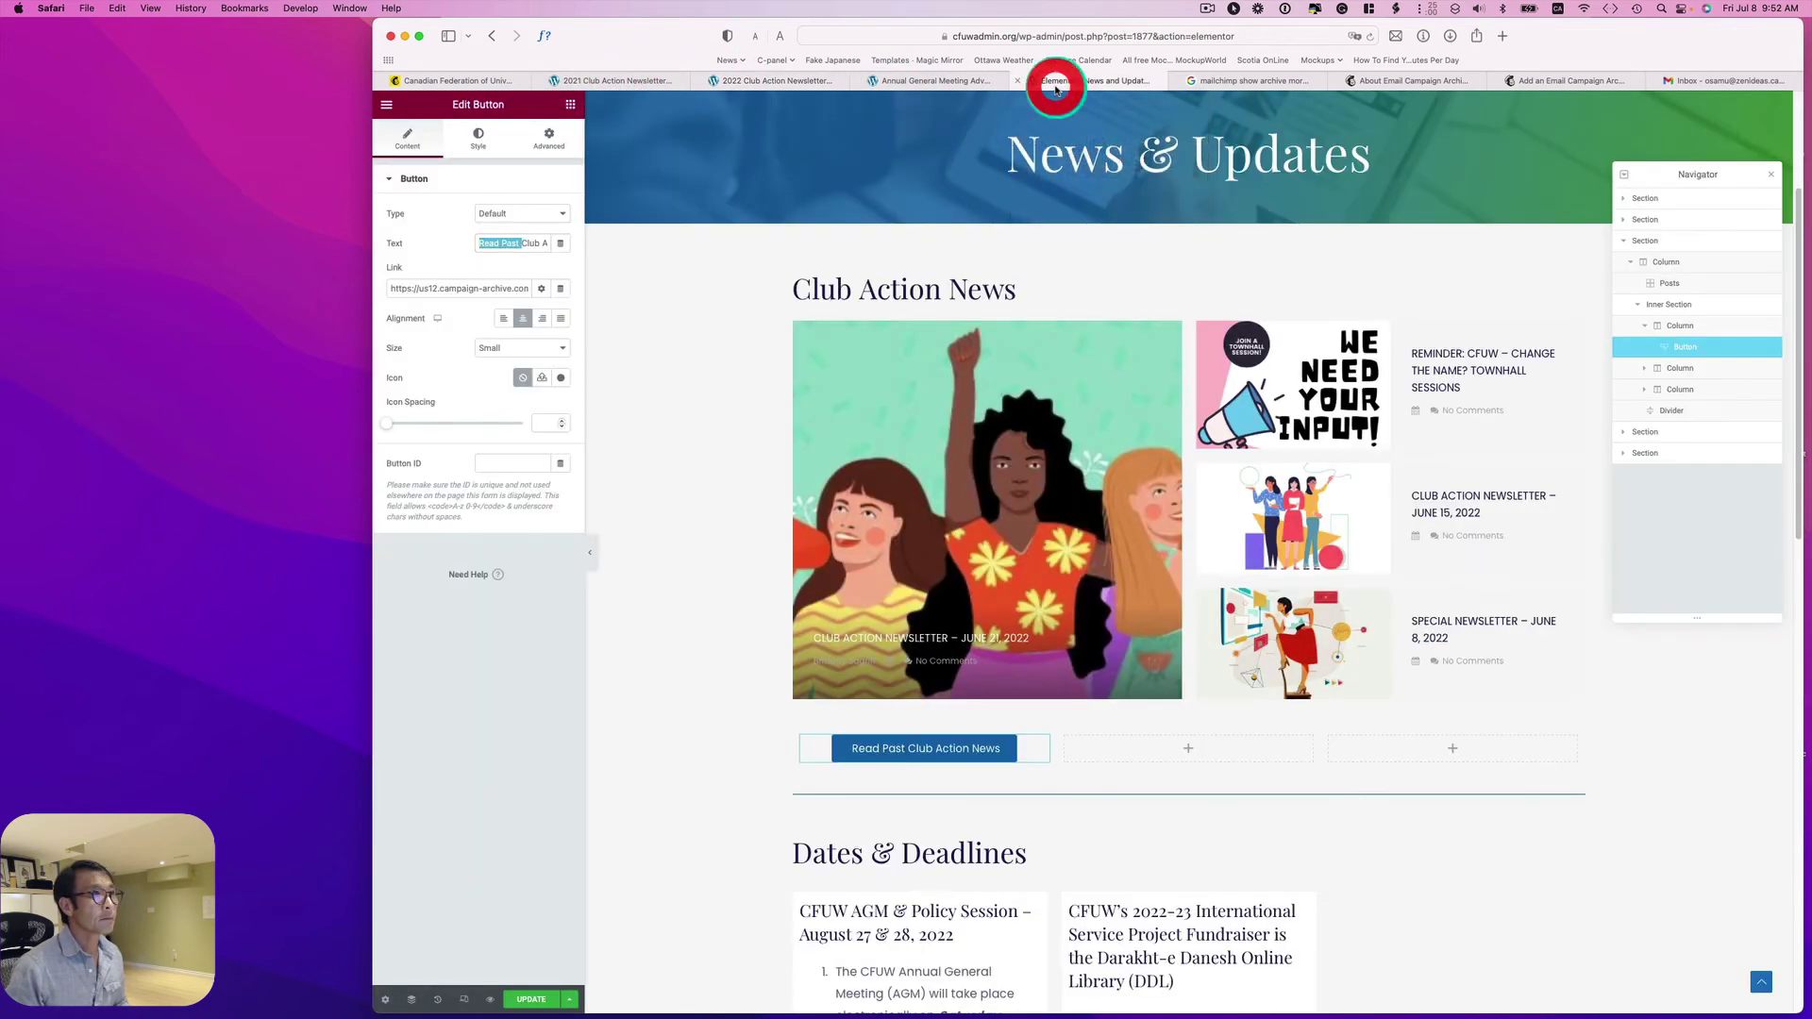
pyautogui.click(458, 272)
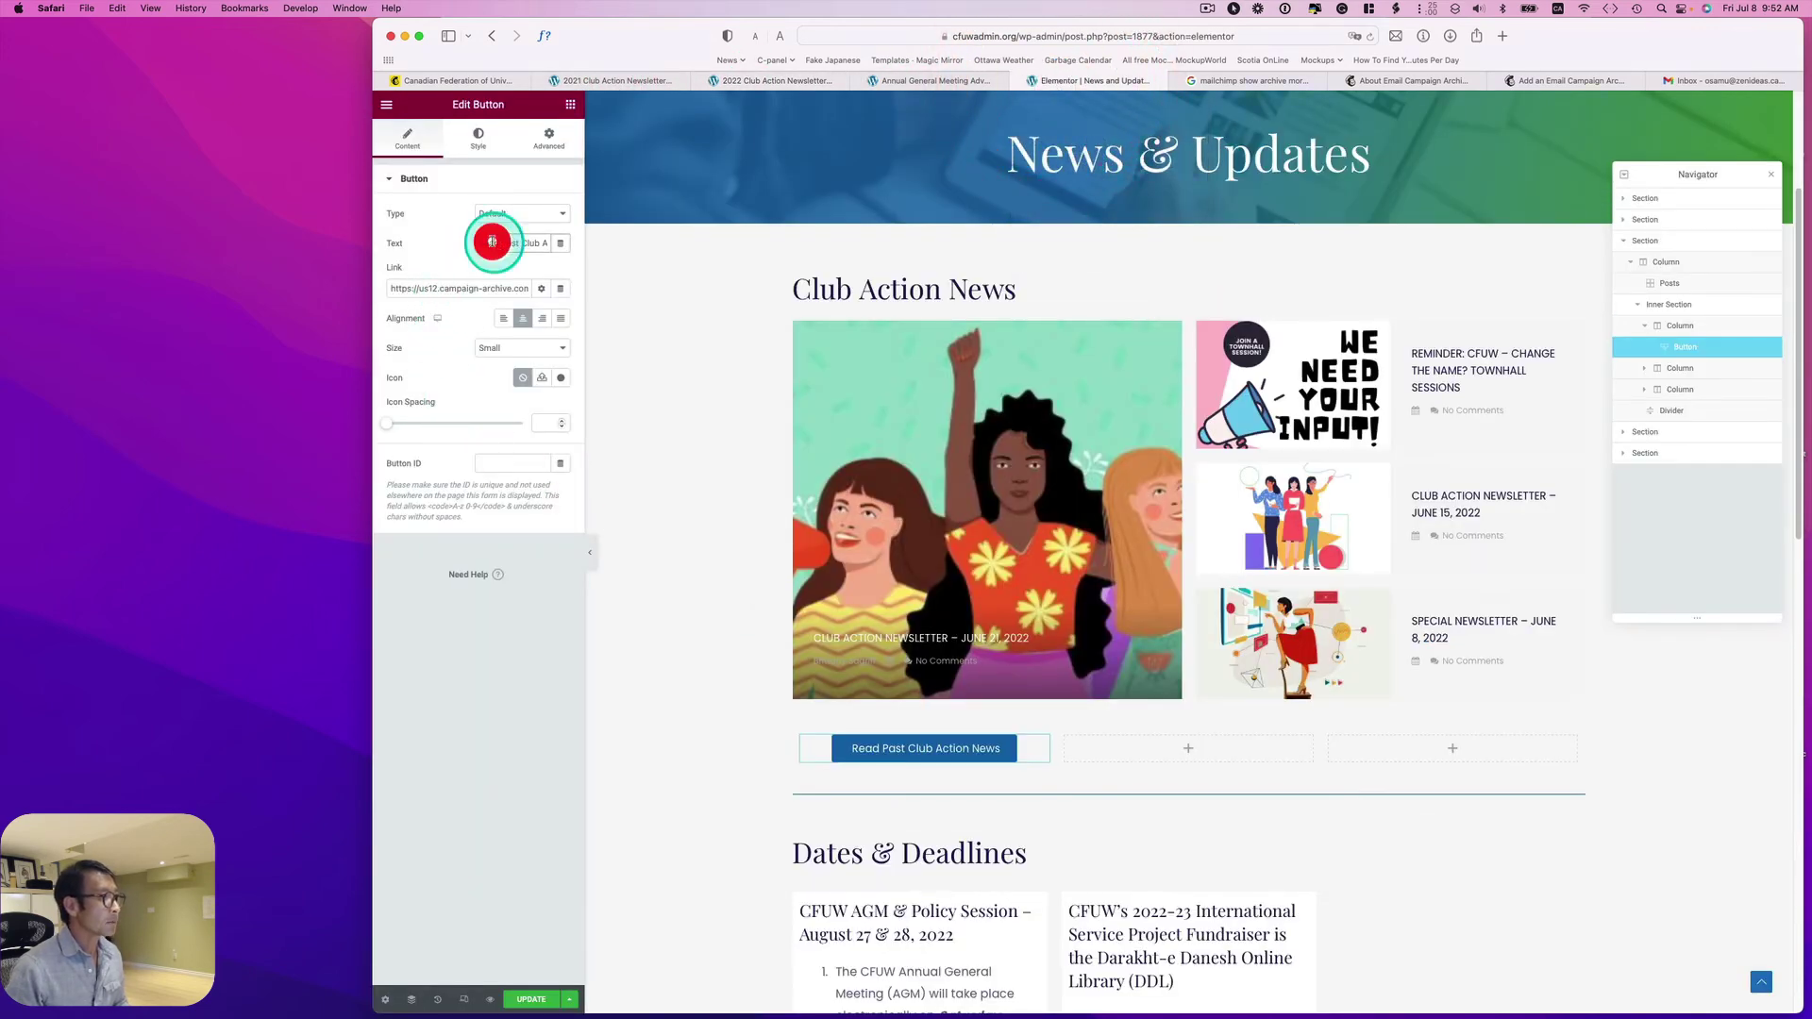
pyautogui.tripleClick(492, 242)
pyautogui.press('super+v')
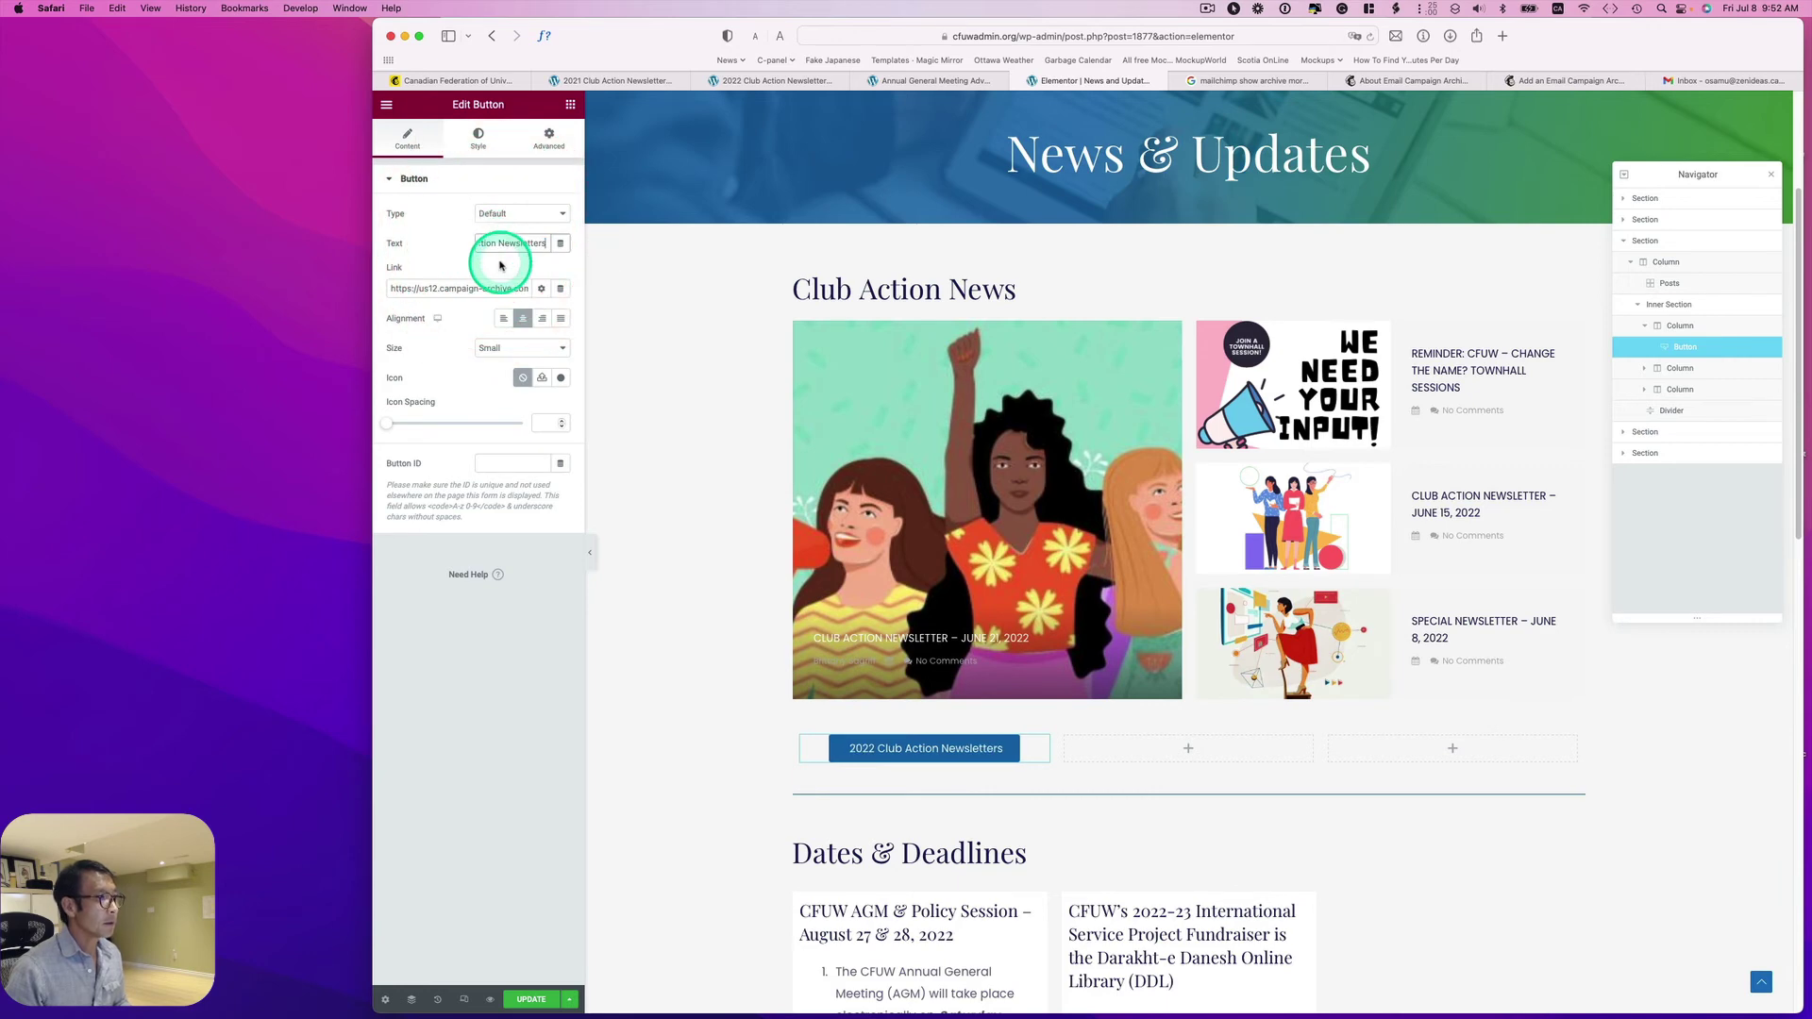
# - Link the button to the 2022 Club Action Newsletters archive page's web address
pyautogui.click(773, 81)
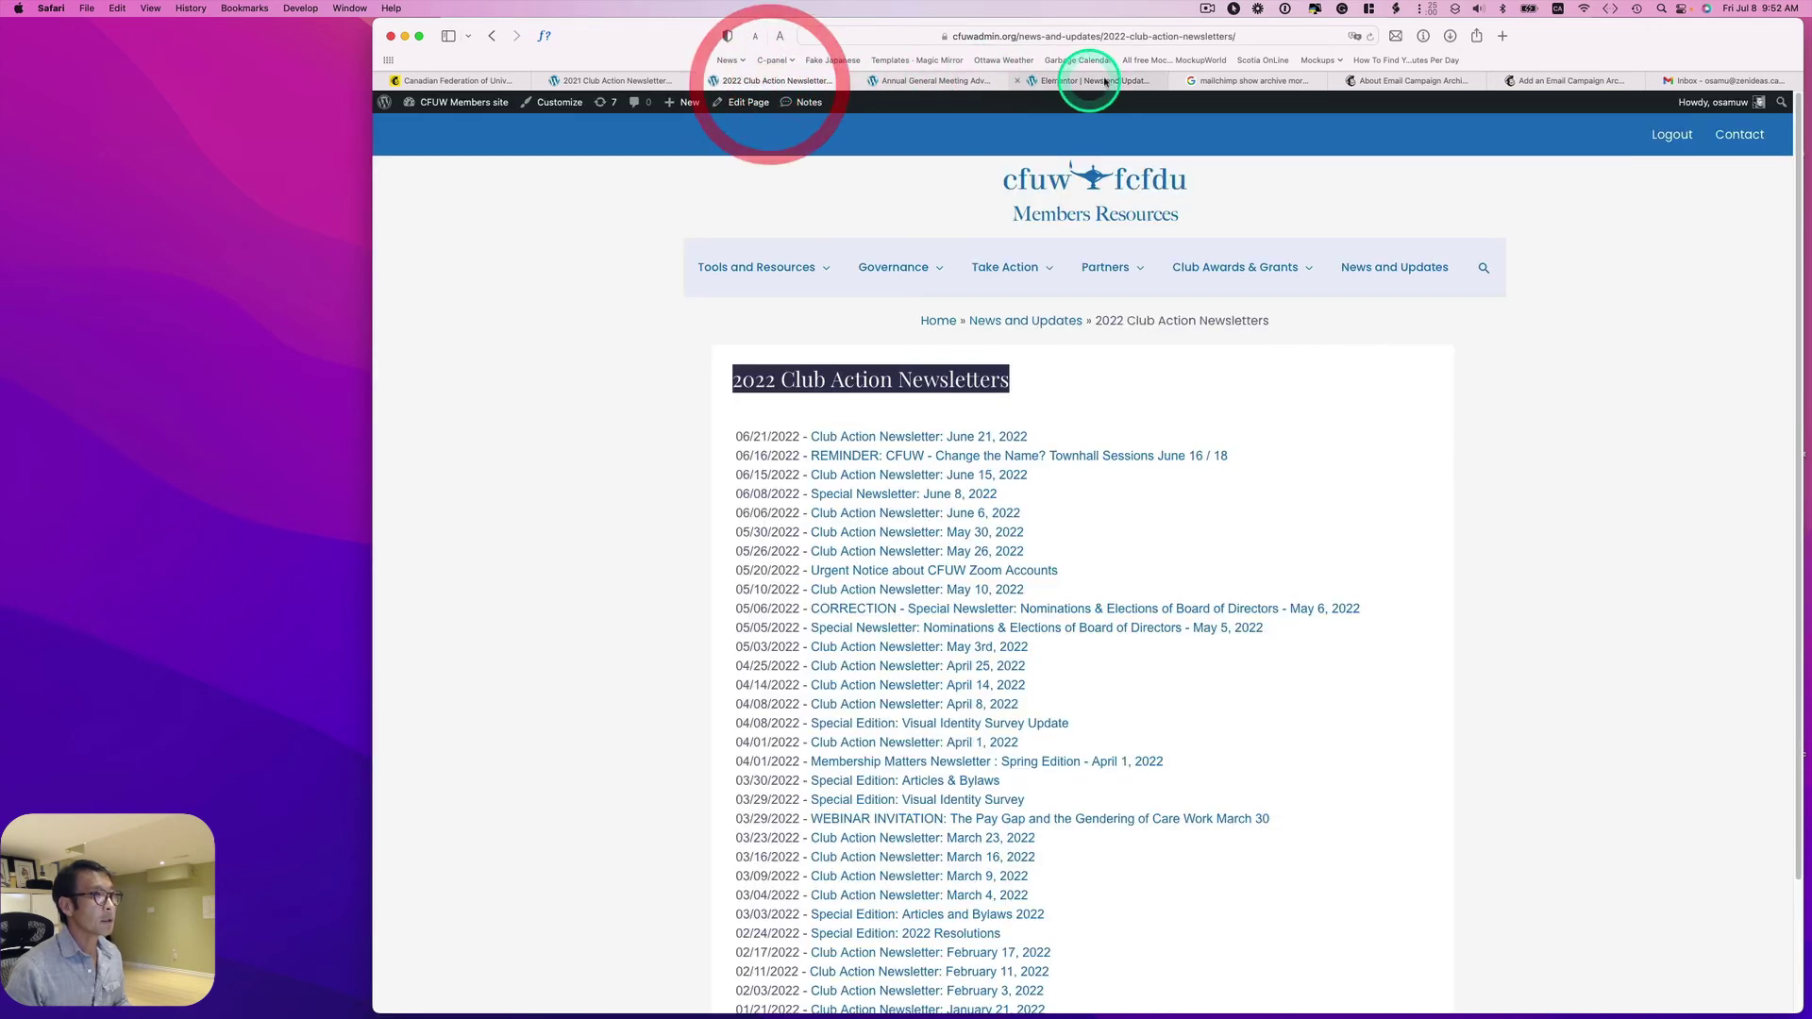
pyautogui.click(1120, 39)
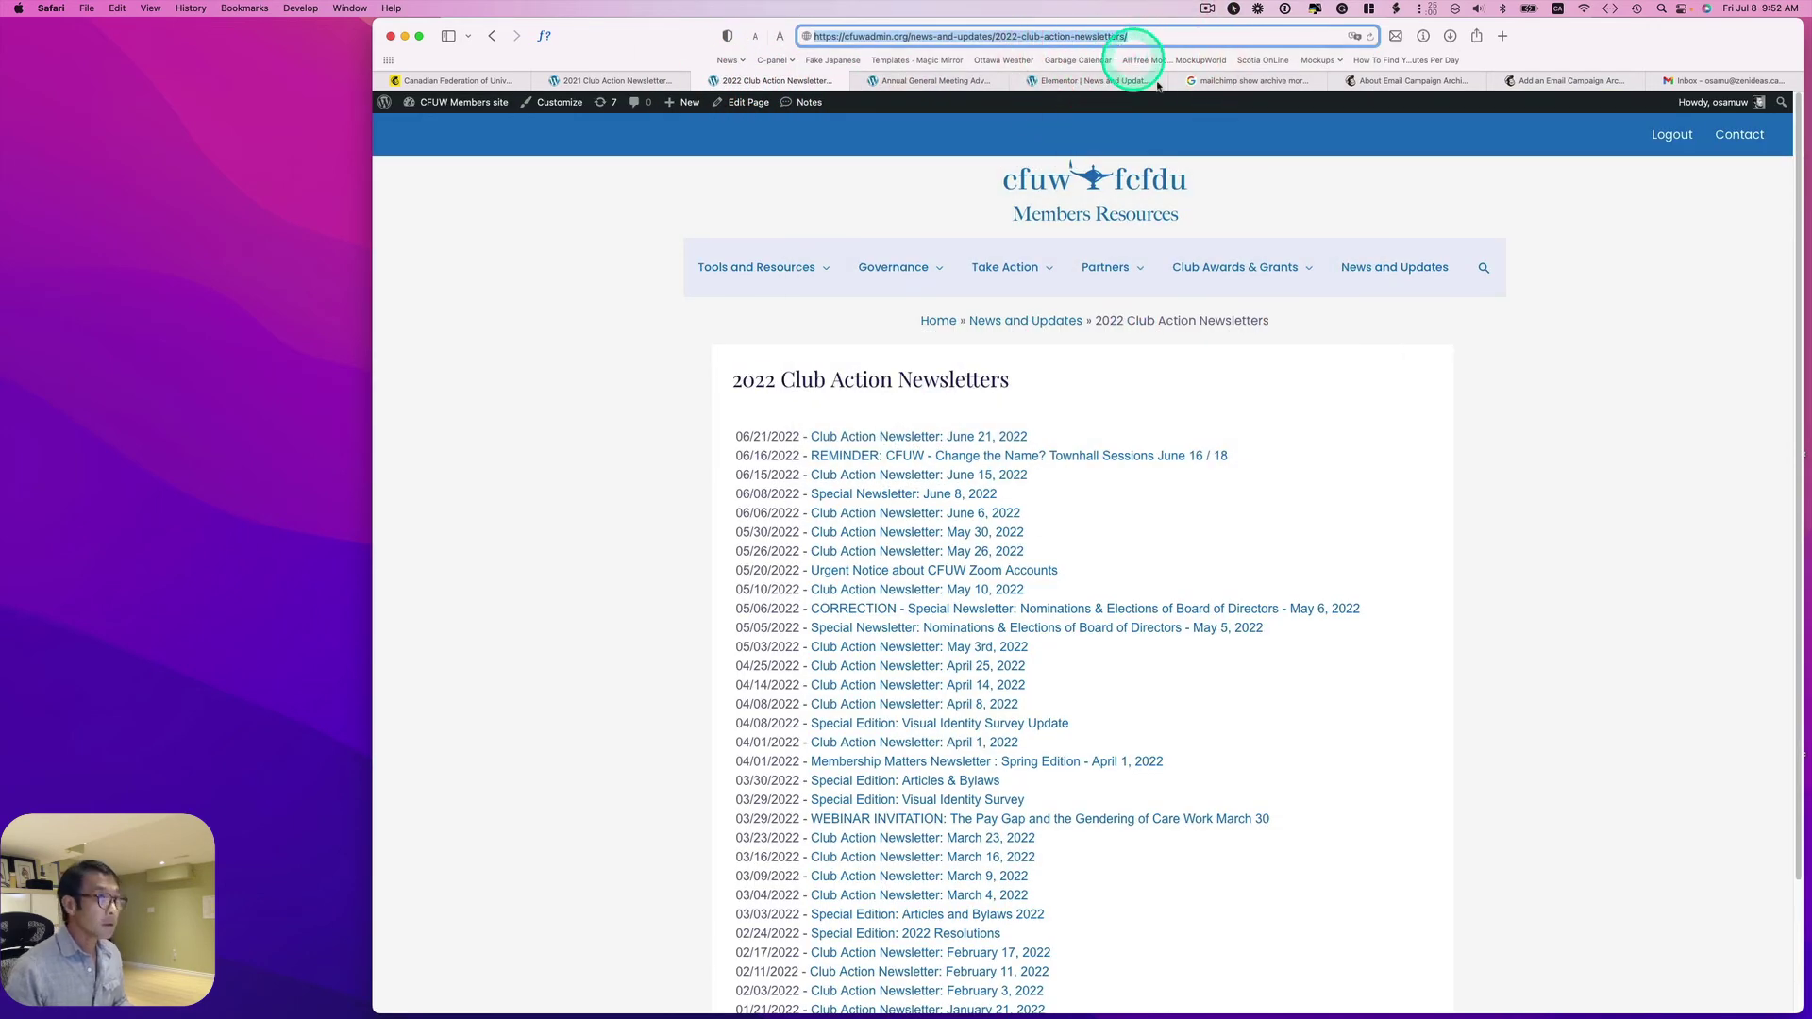
pyautogui.click(1099, 81)
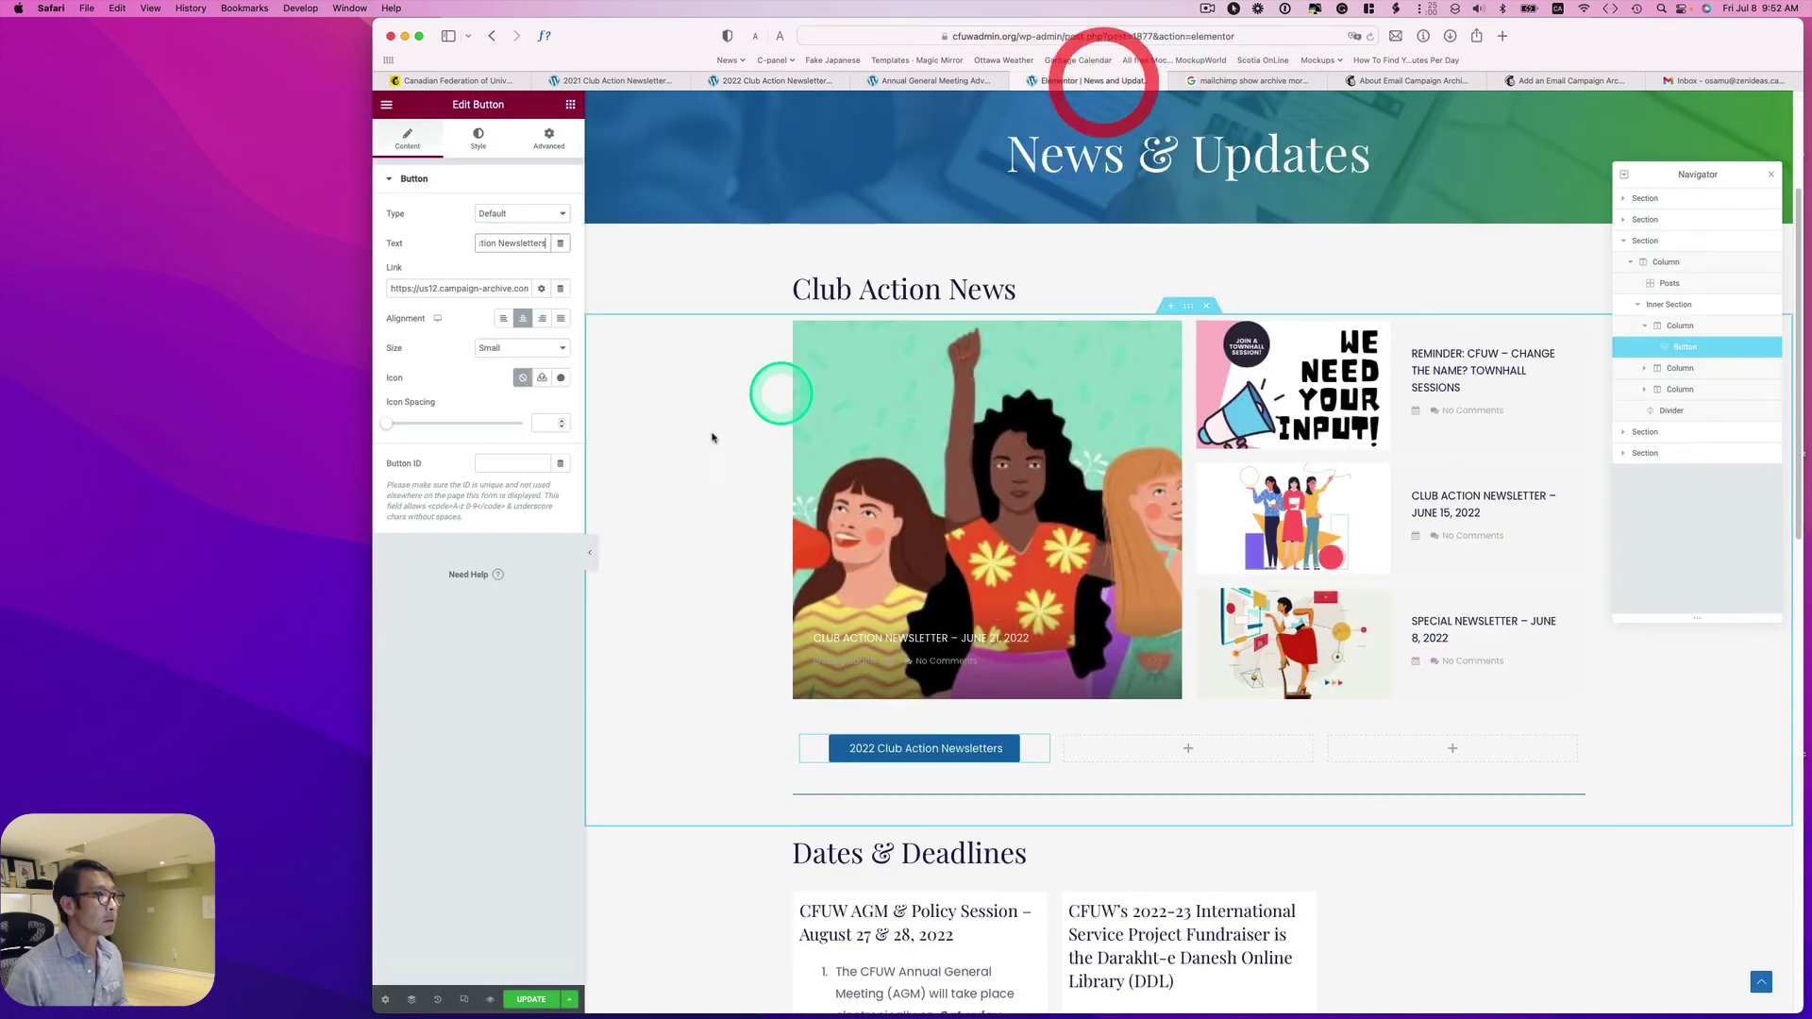
pyautogui.click(457, 289)
pyautogui.press('super+a')
pyautogui.press('super+v')
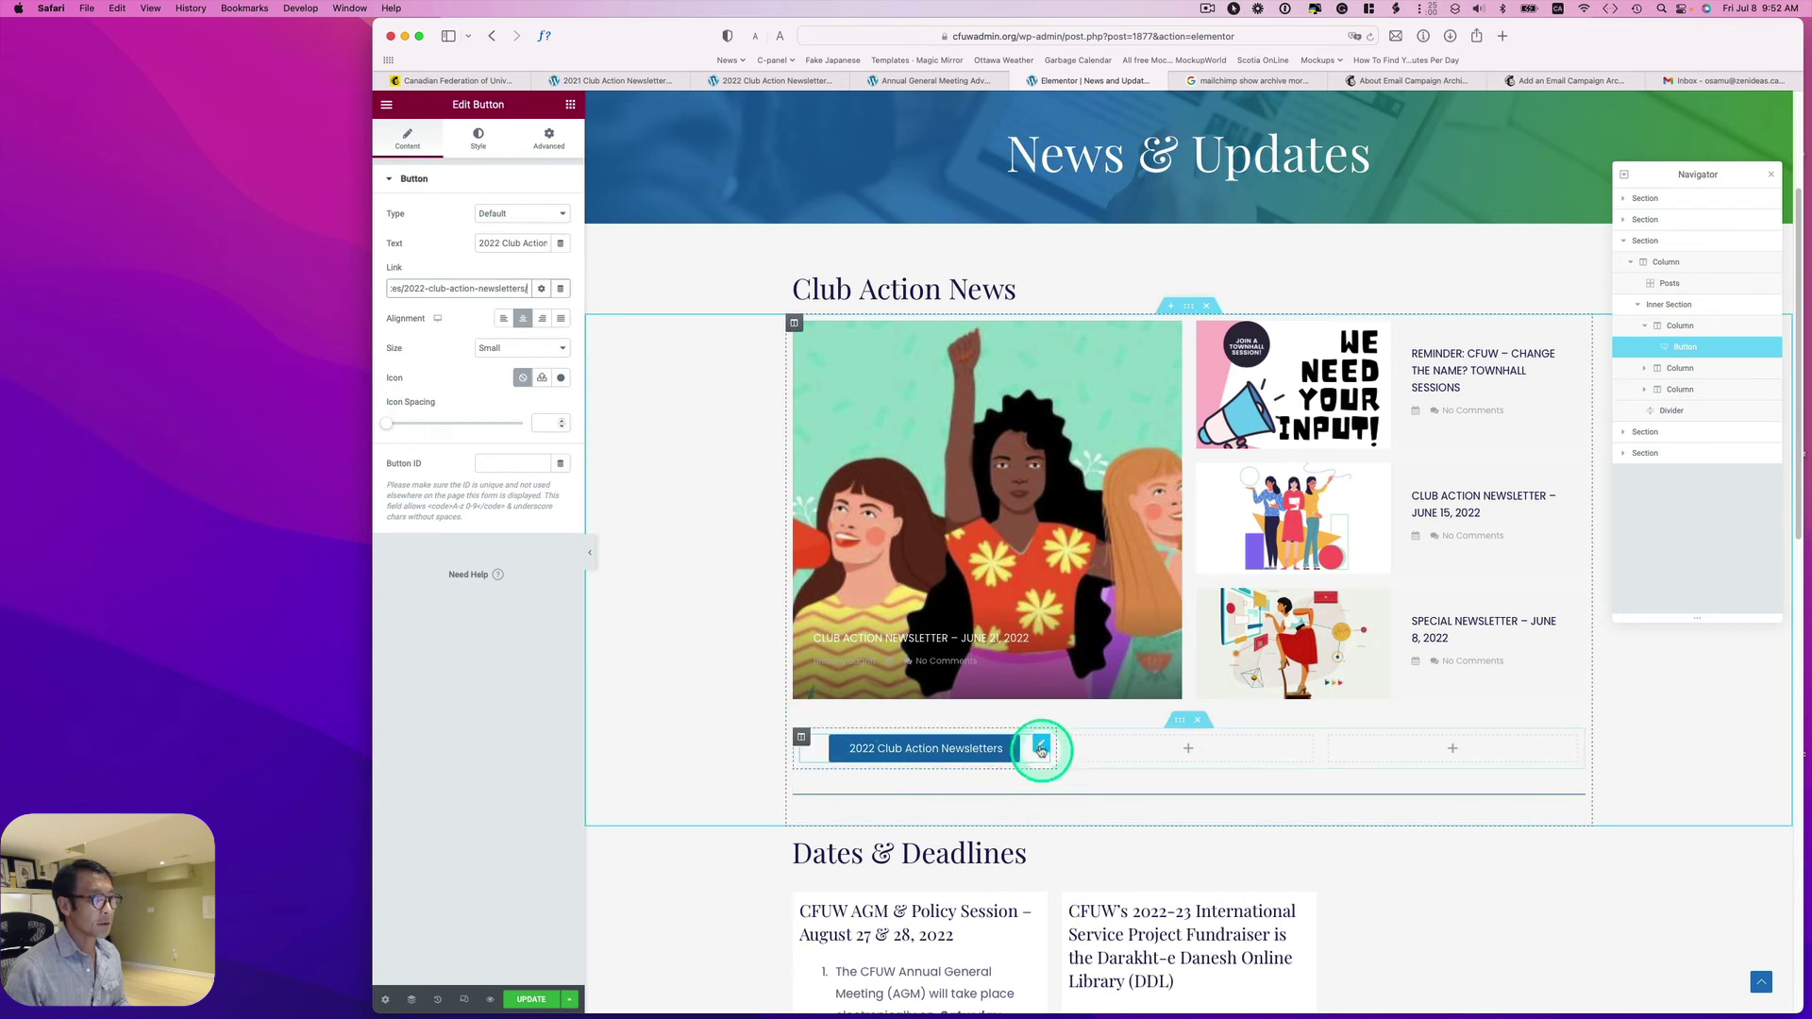
# - Duplicate the button into column 2 and change its label and link year to 2021
pyautogui.rightClick(1039, 747)
pyautogui.click(1043, 744)
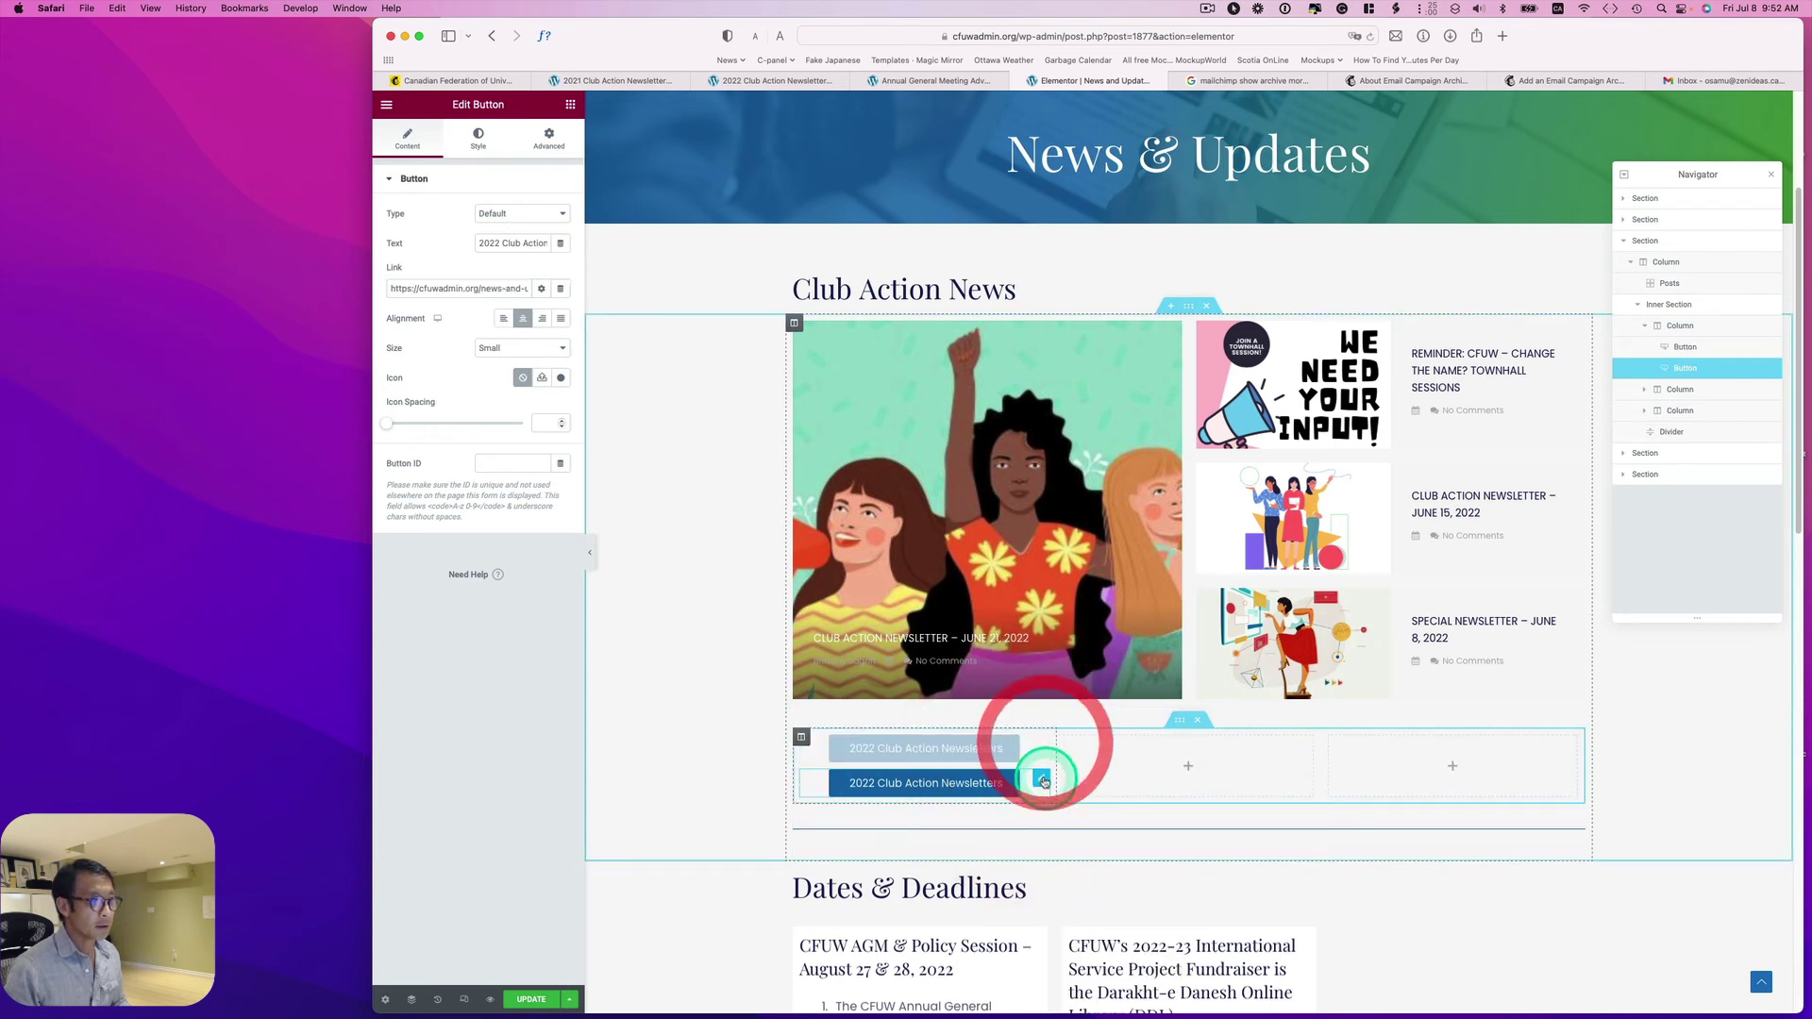
pyautogui.moveTo(1041, 781); pyautogui.dragTo(1141, 765)
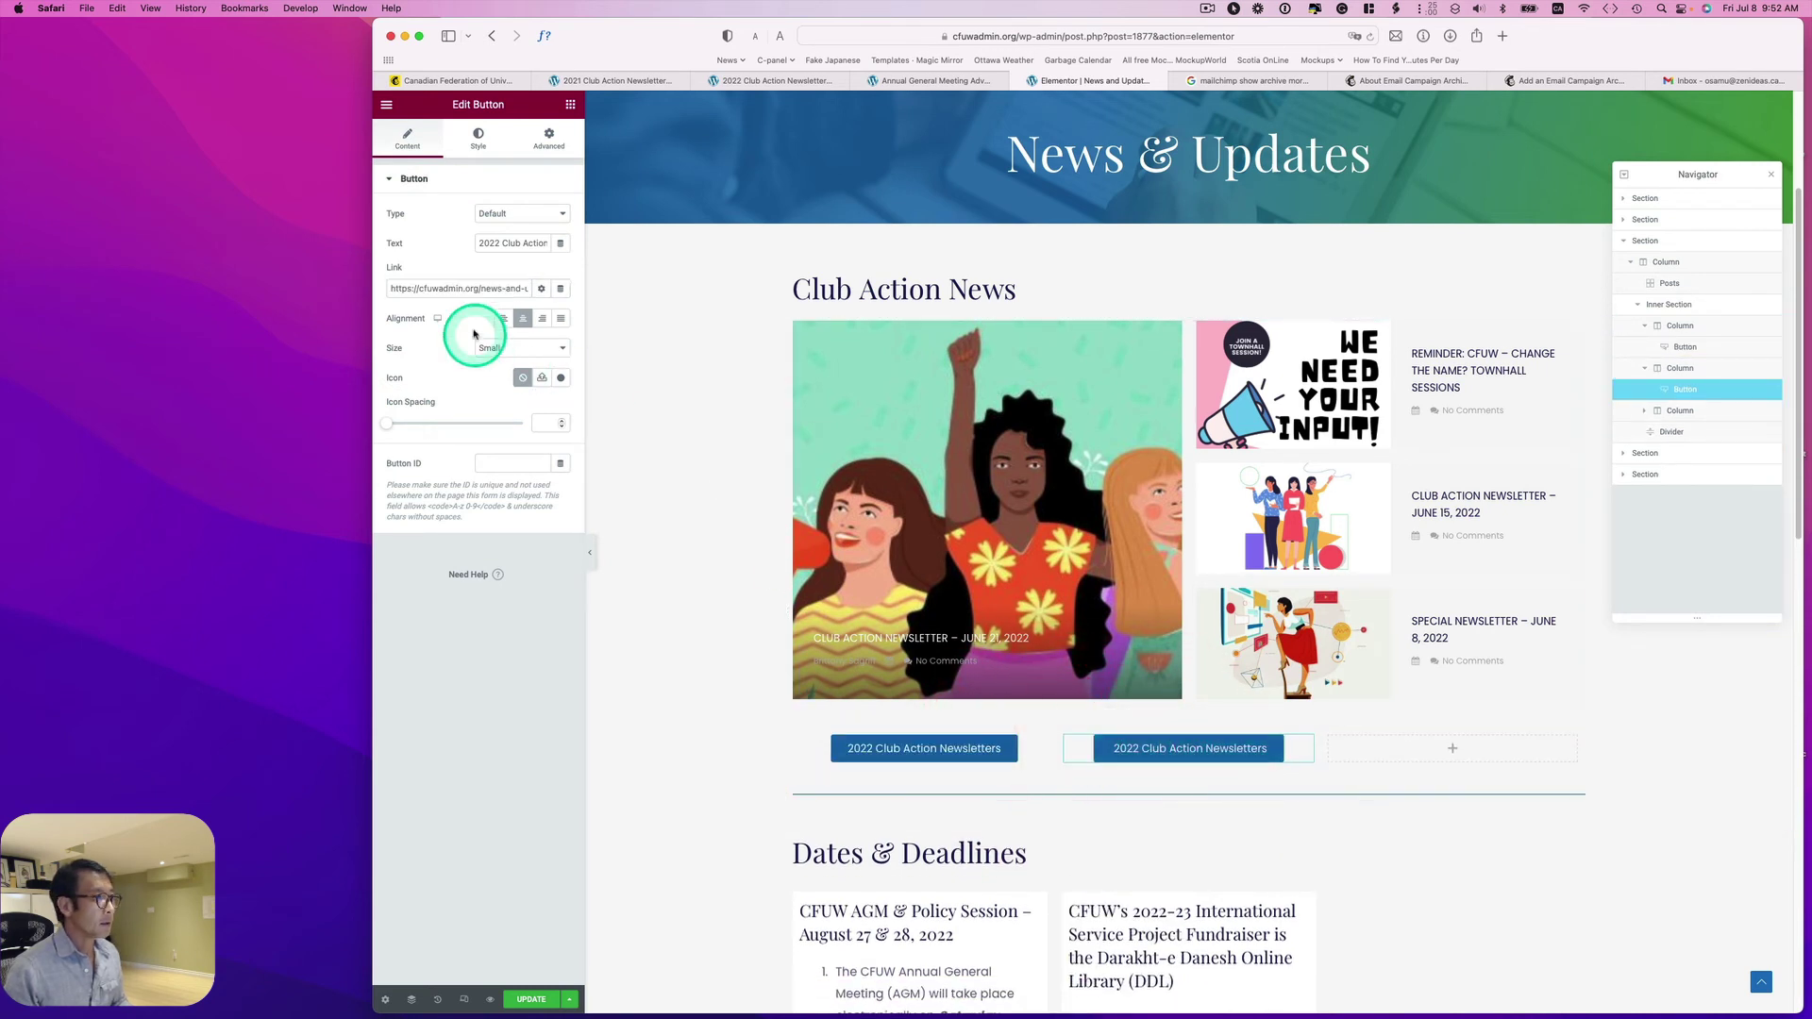
pyautogui.click(500, 243)
pyautogui.press('BackSpace')
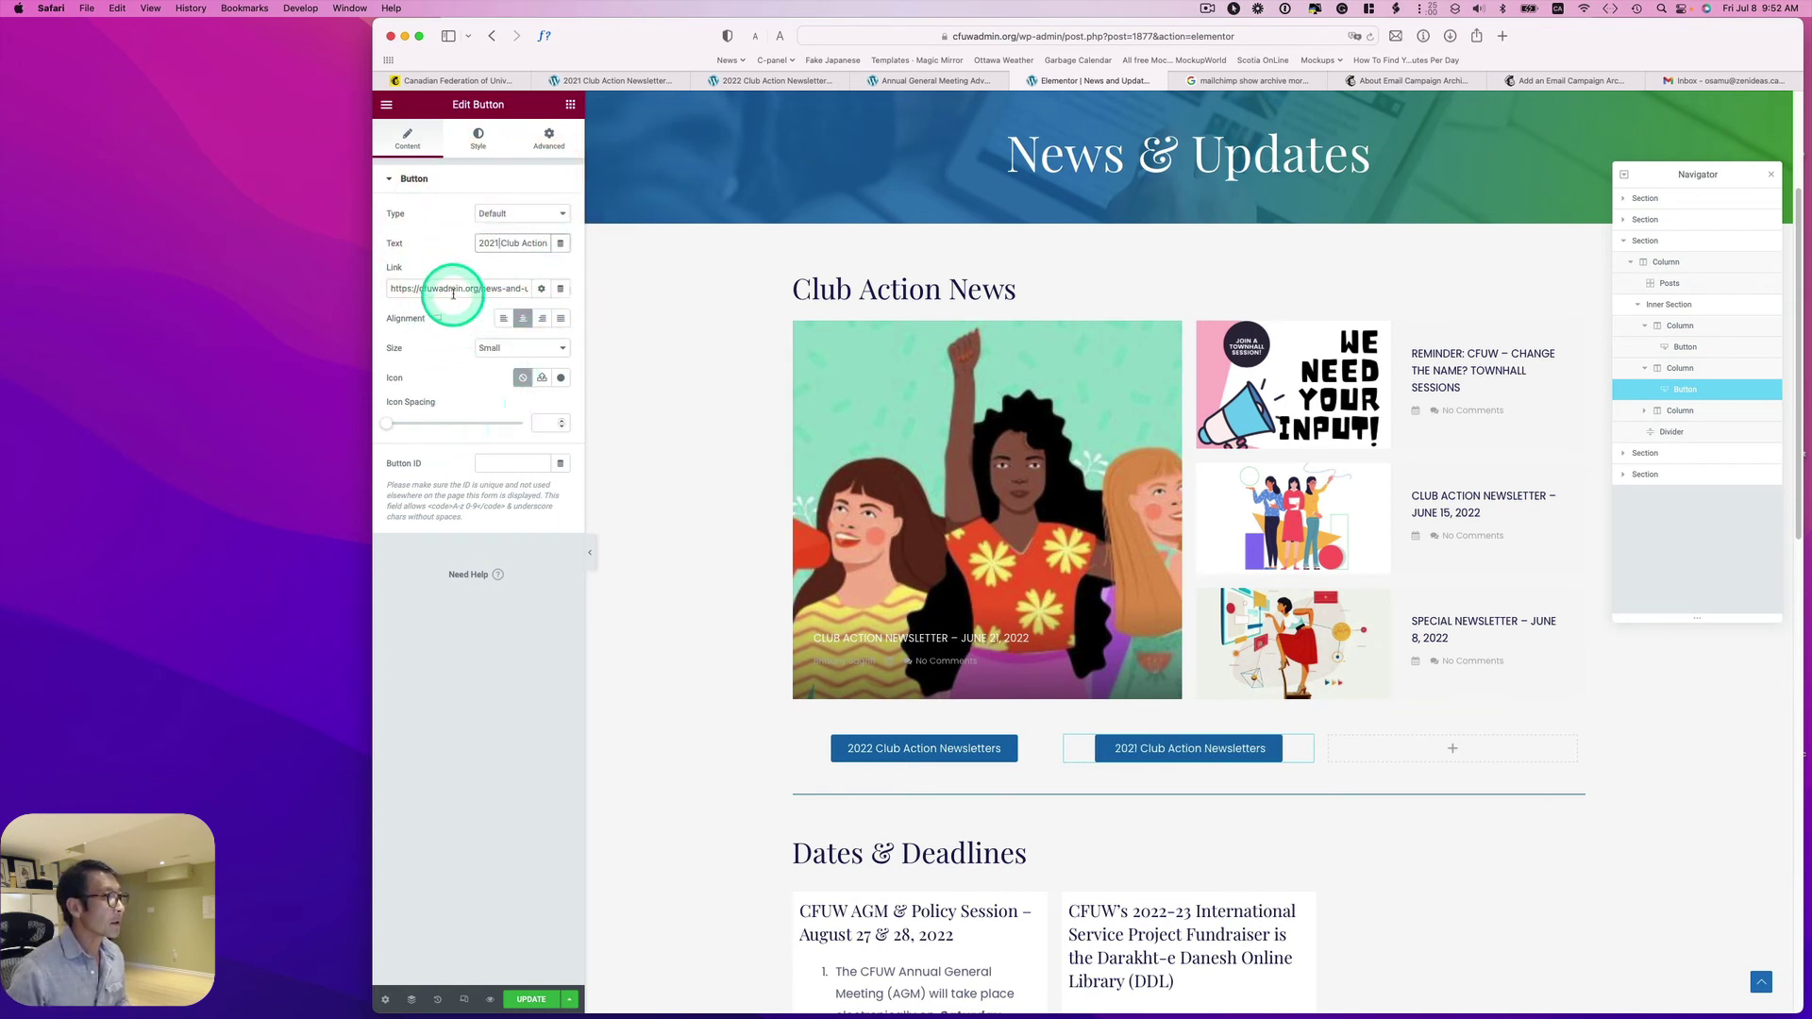
pyautogui.click(453, 289)
pyautogui.press('super+Right')
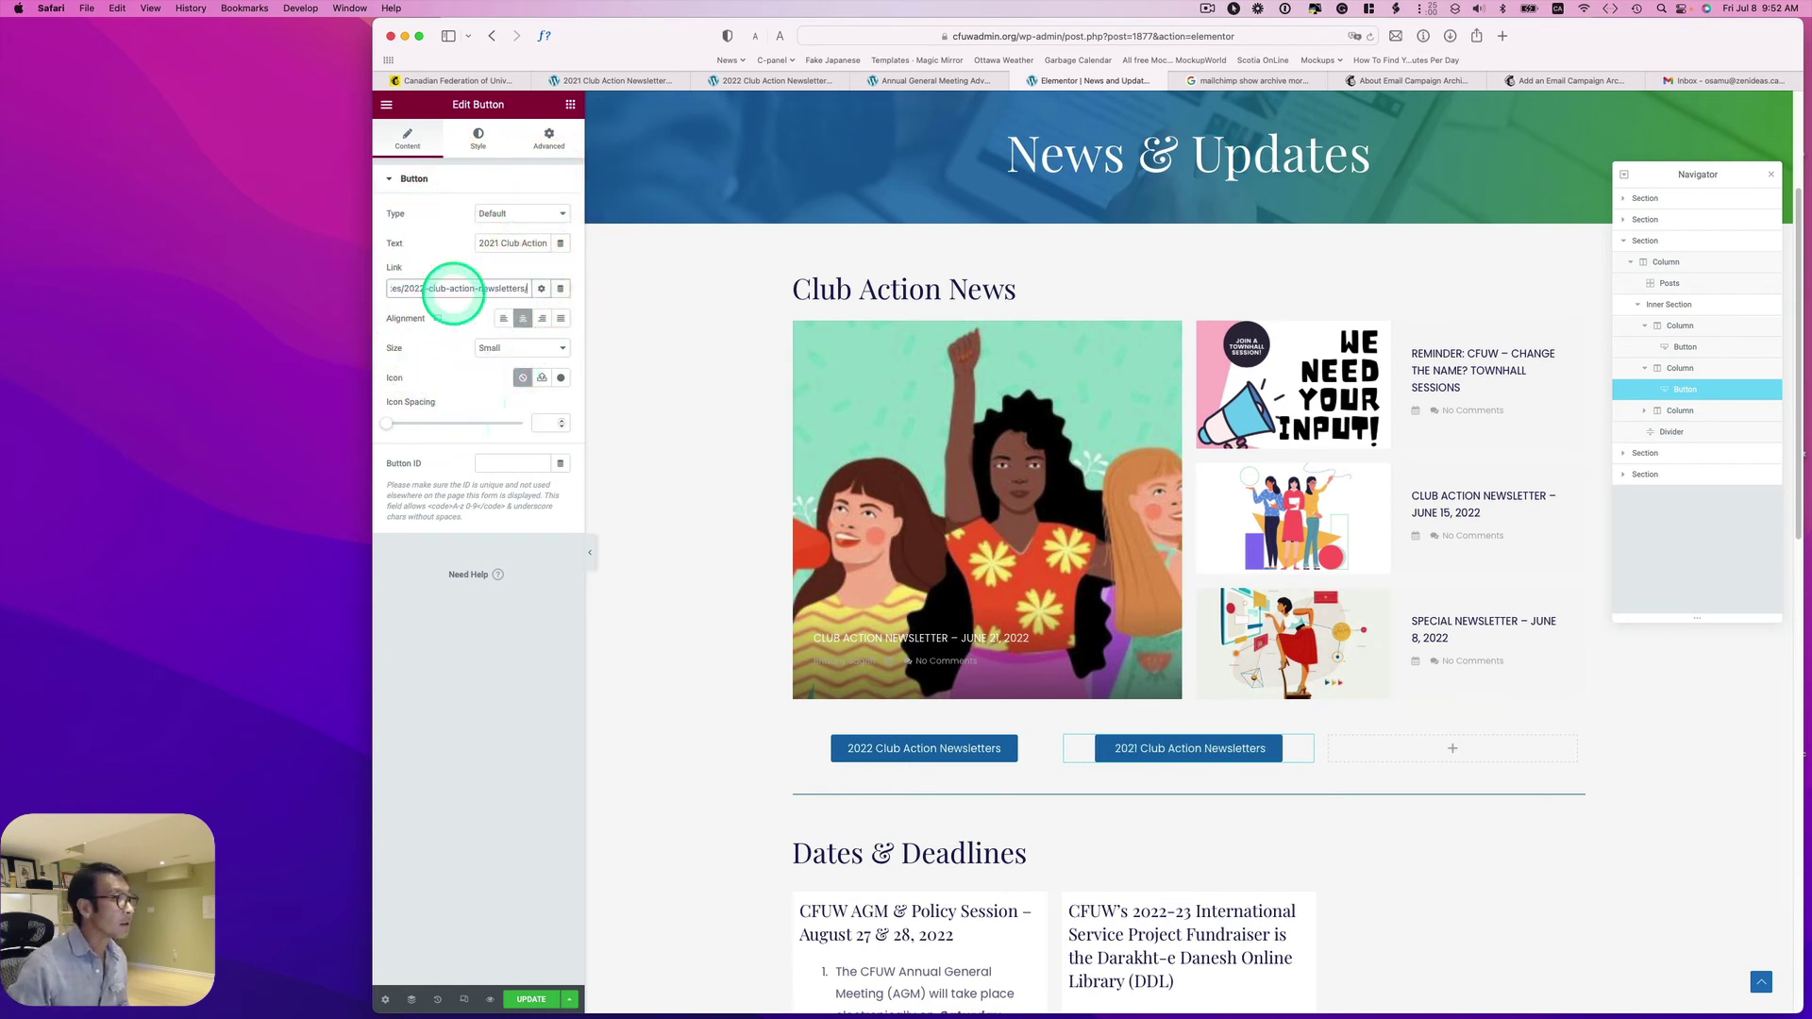
pyautogui.moveTo(419, 288); pyautogui.dragTo(426, 287)
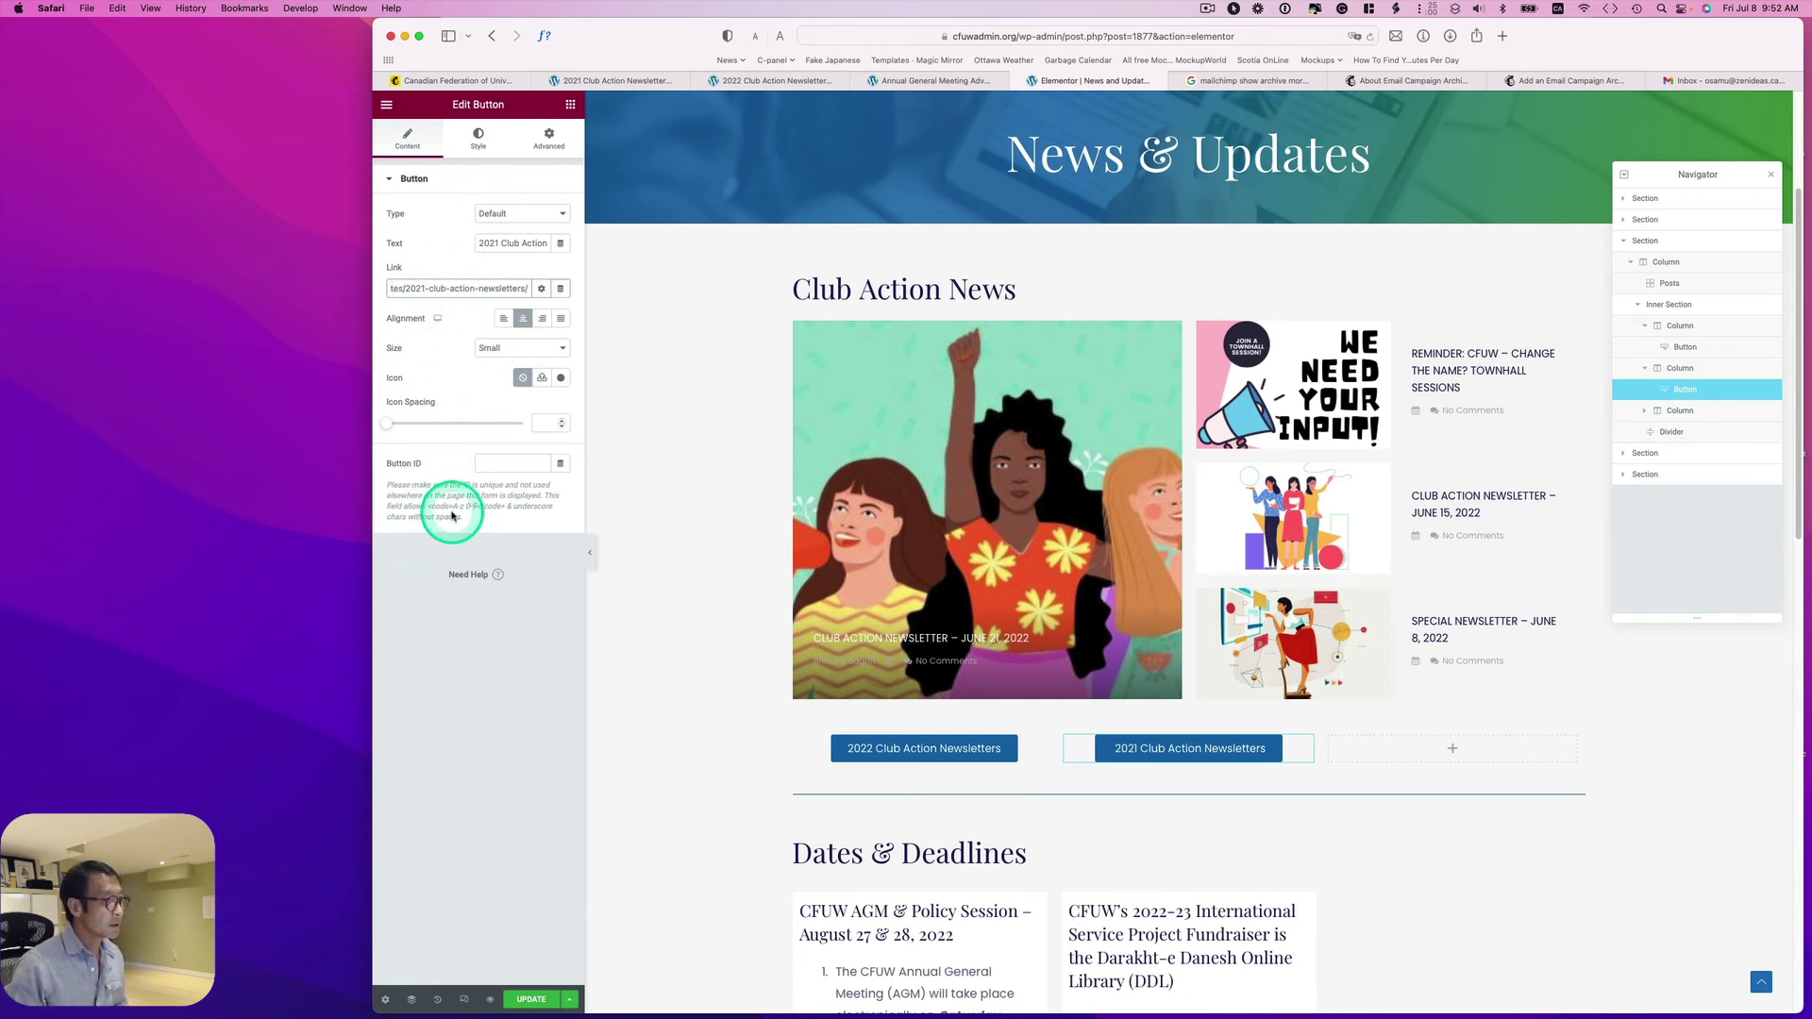
# - Duplicate the 2021 button into column 3 and label it 'Annual General Meeting Advisories'
pyautogui.rightClick(1303, 746)
pyautogui.click(1300, 782)
pyautogui.moveTo(1299, 780); pyautogui.dragTo(1375, 760)
pyautogui.click(905, 80)
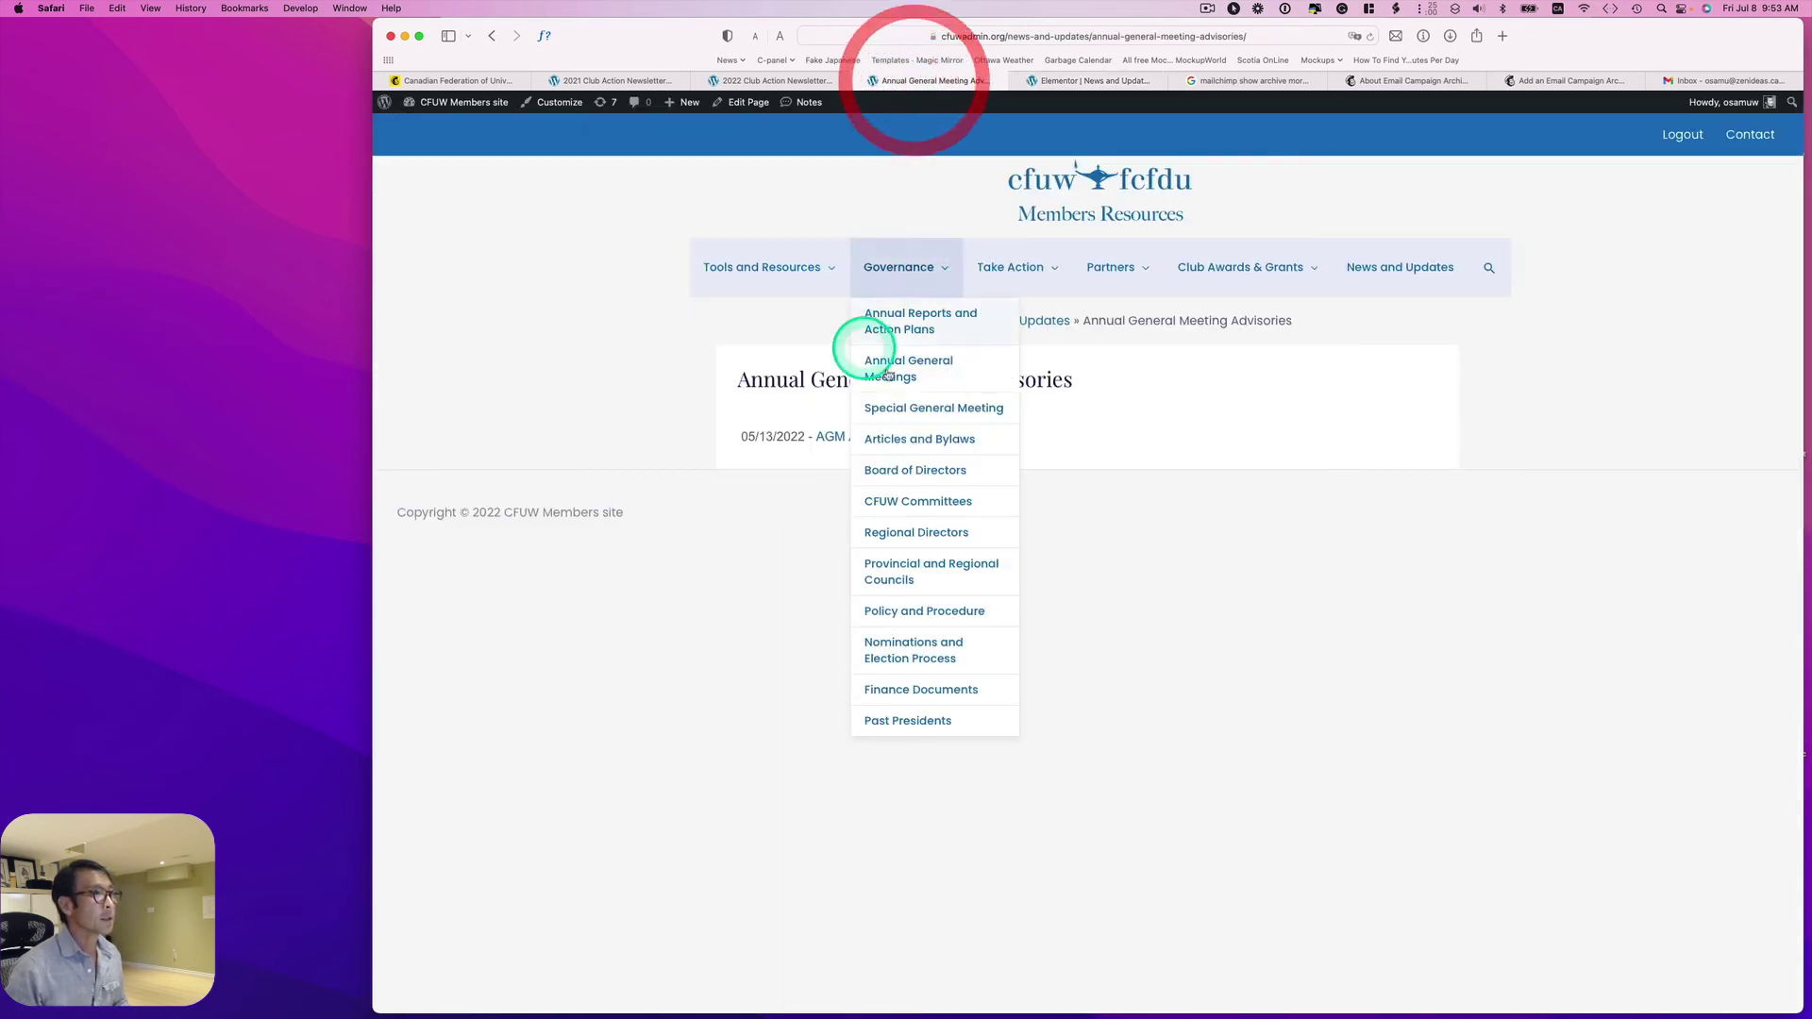
pyautogui.moveTo(1085, 378); pyautogui.dragTo(727, 358)
pyautogui.press('super+c')
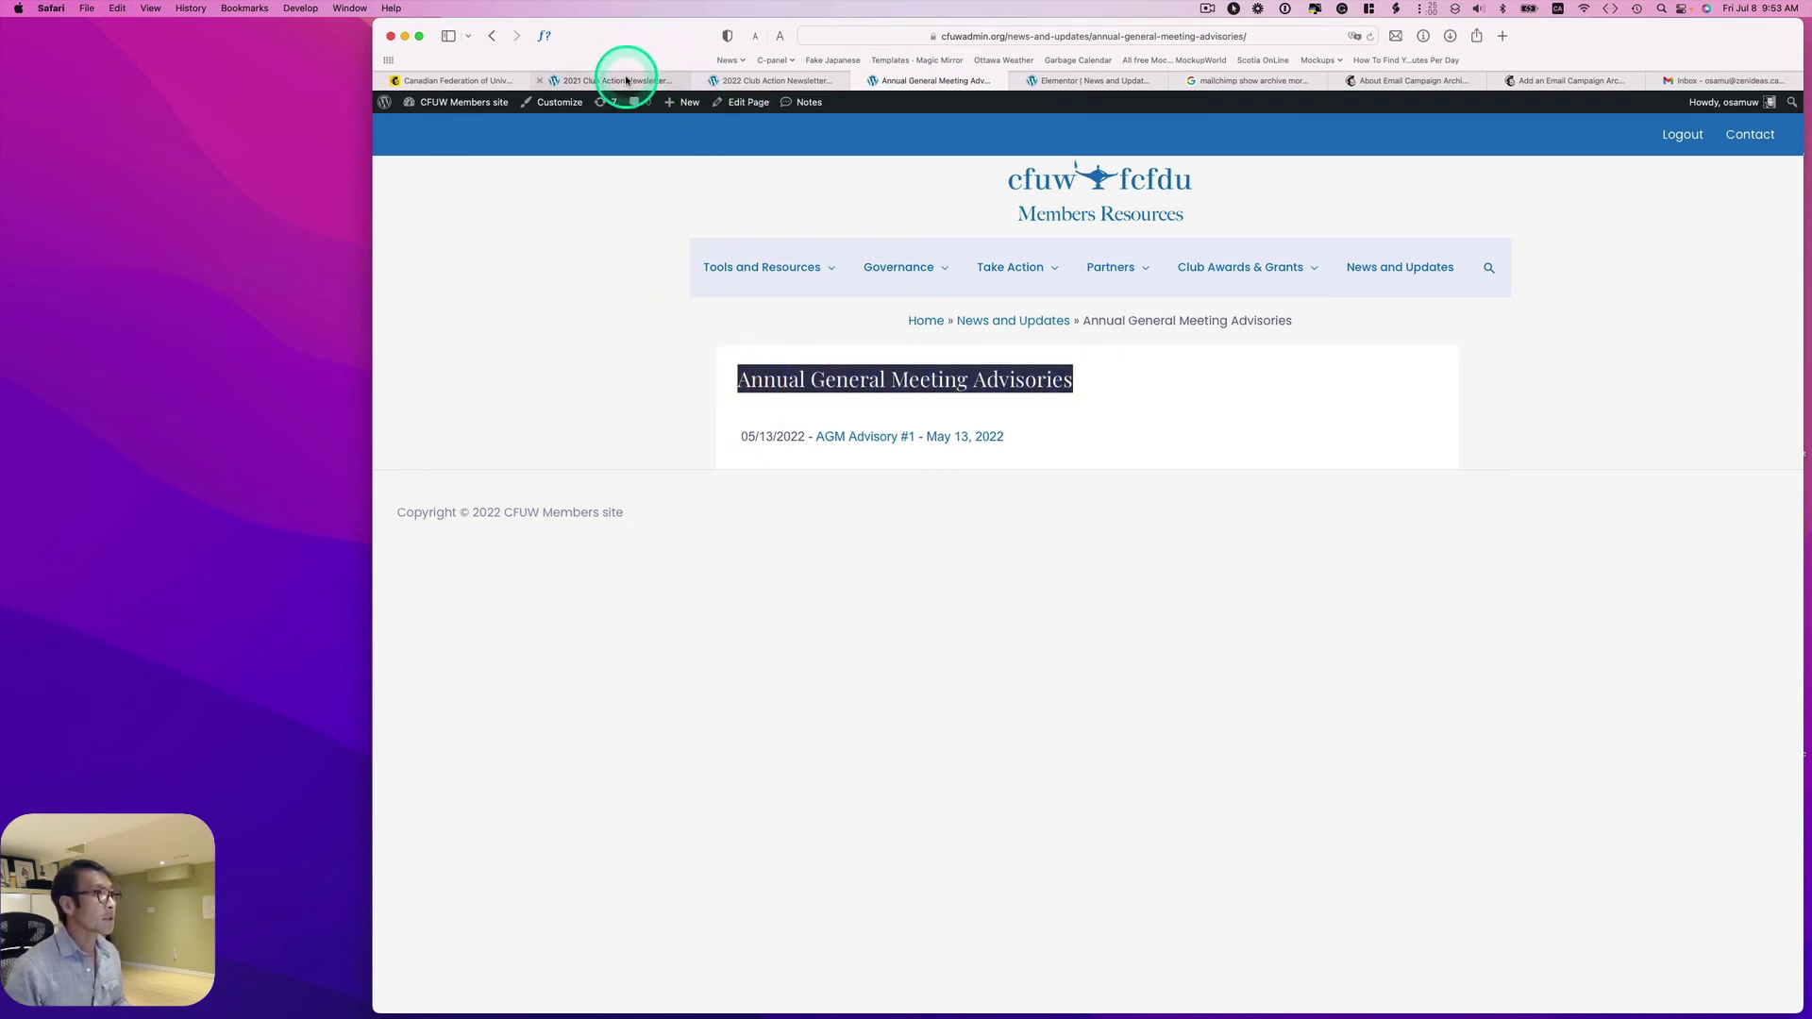
pyautogui.click(1095, 80)
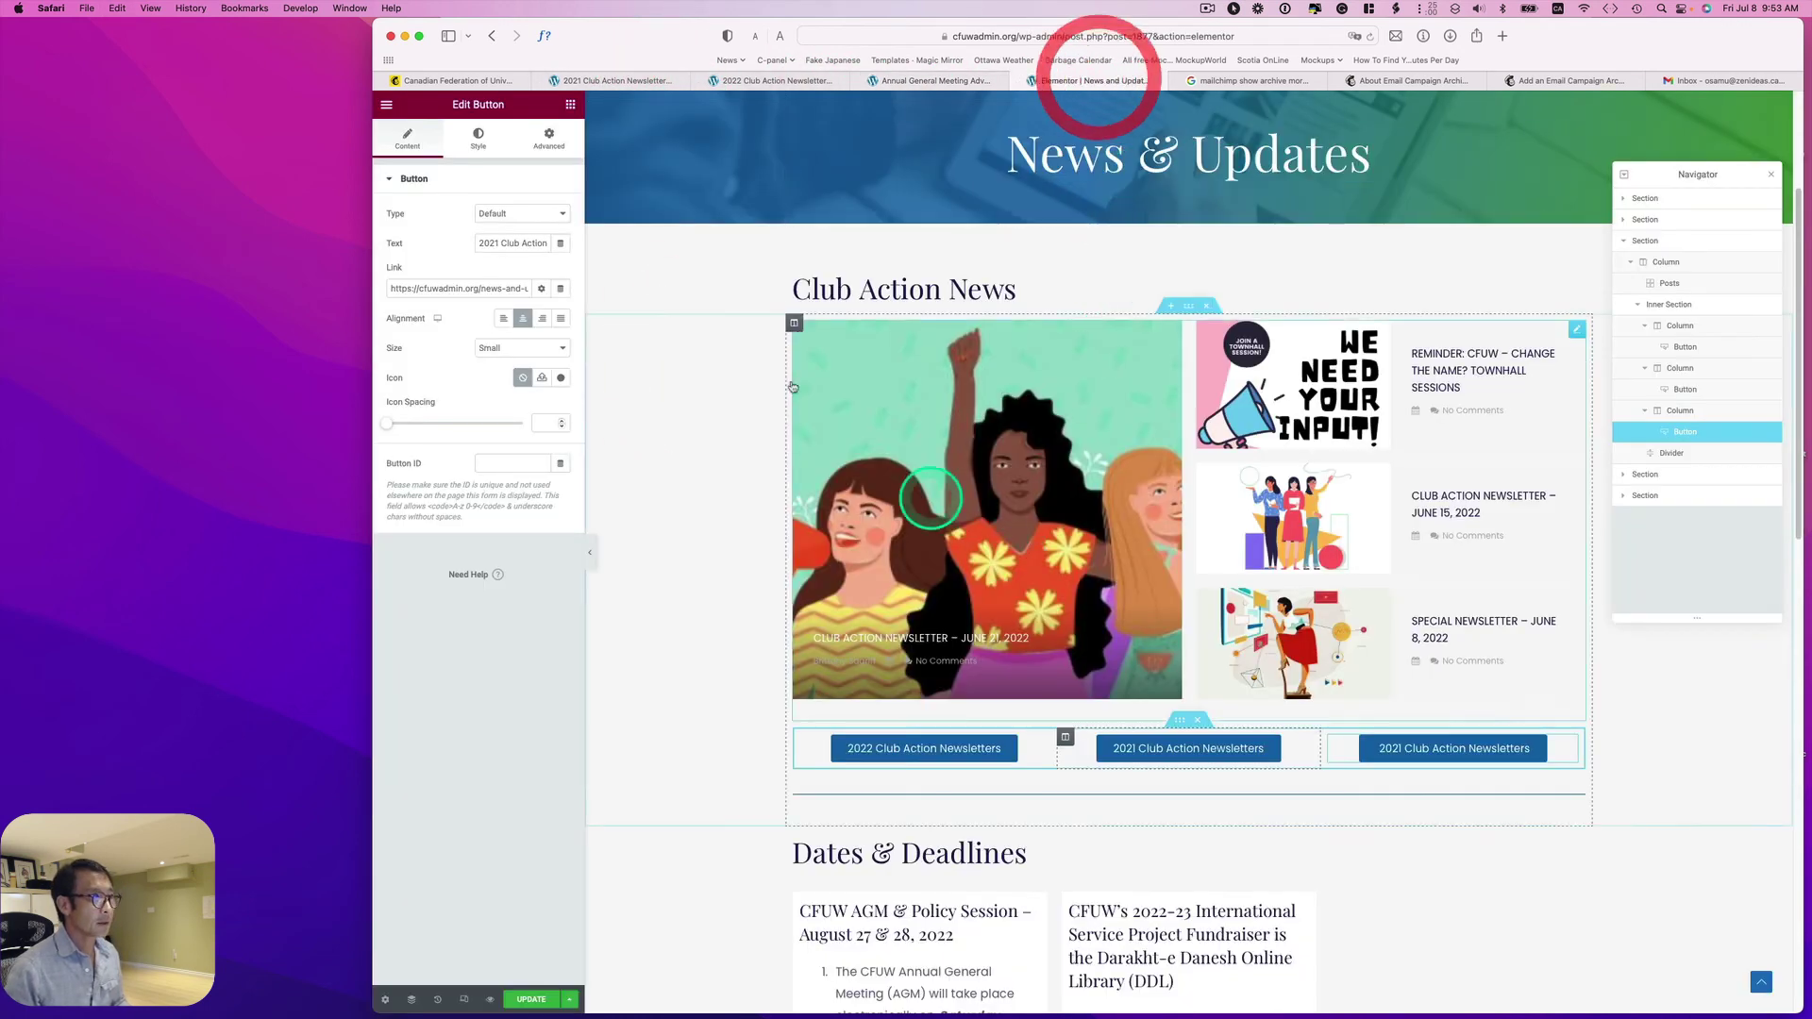
pyautogui.tripleClick(491, 242)
pyautogui.press('super+v')
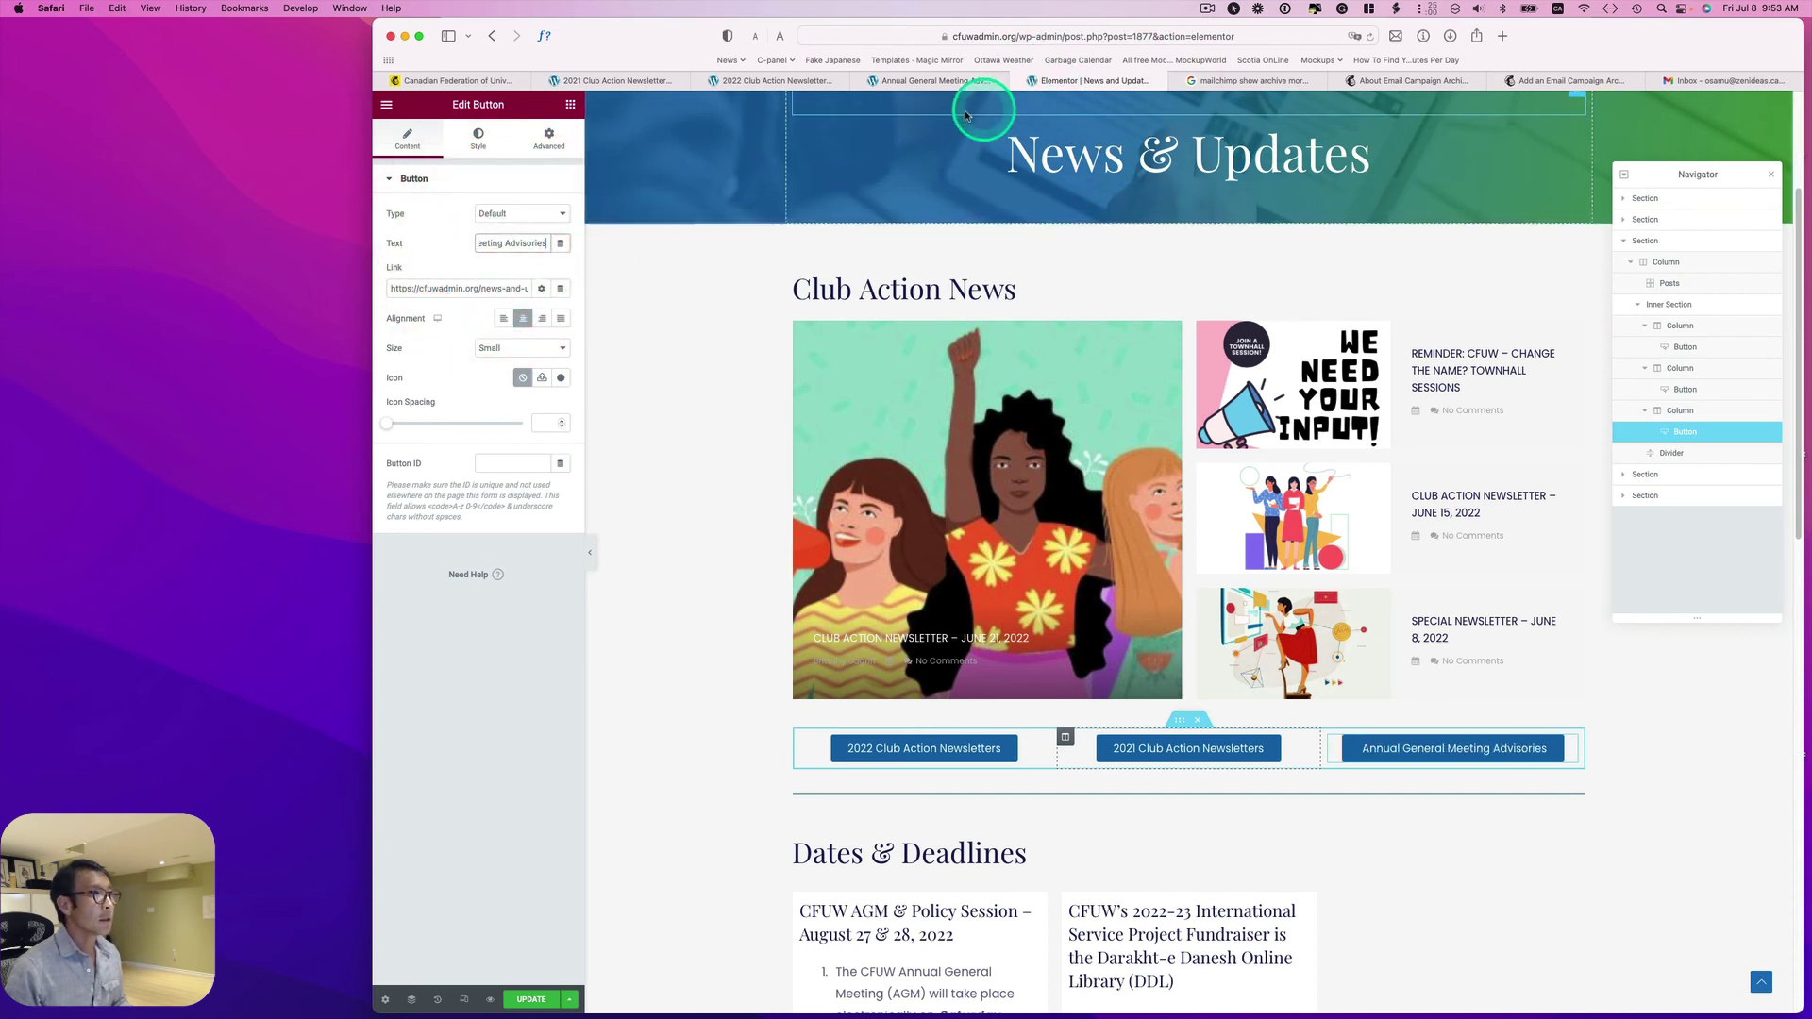
# - Link the third button to the Annual General Meeting Advisories page's web address
pyautogui.click(948, 83)
pyautogui.click(1027, 36)
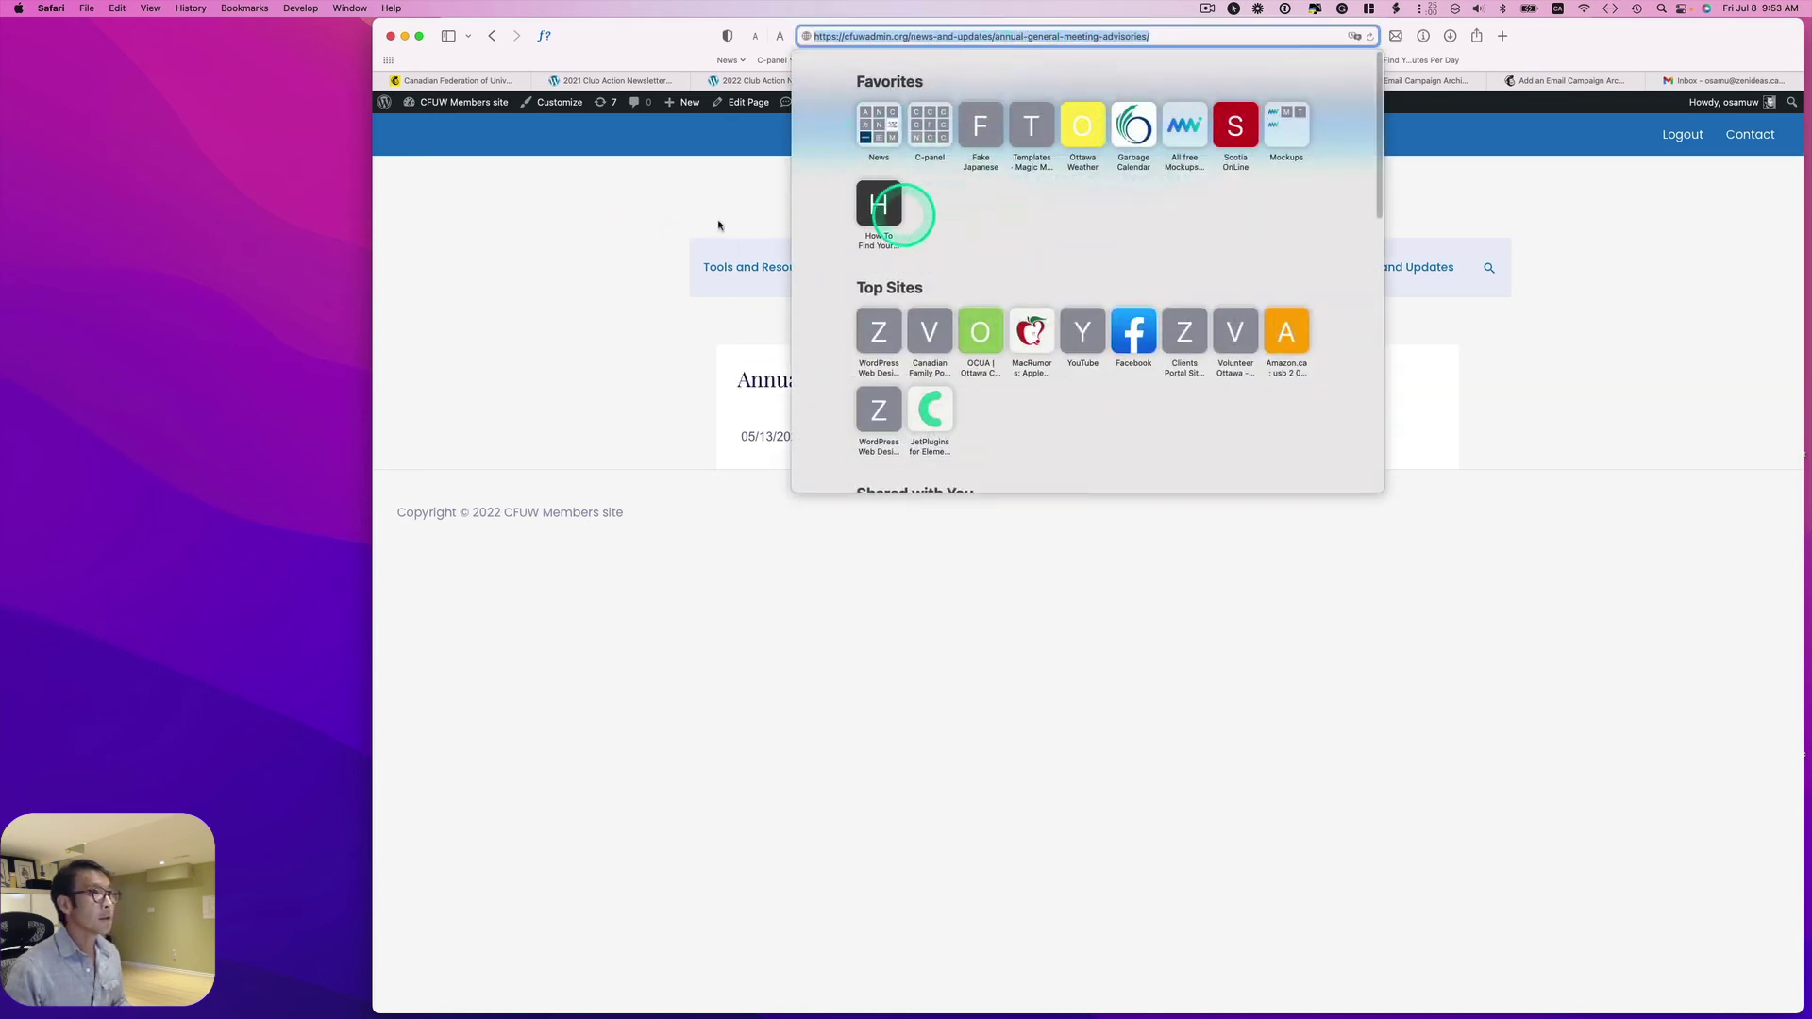
pyautogui.click(578, 223)
pyautogui.click(1118, 81)
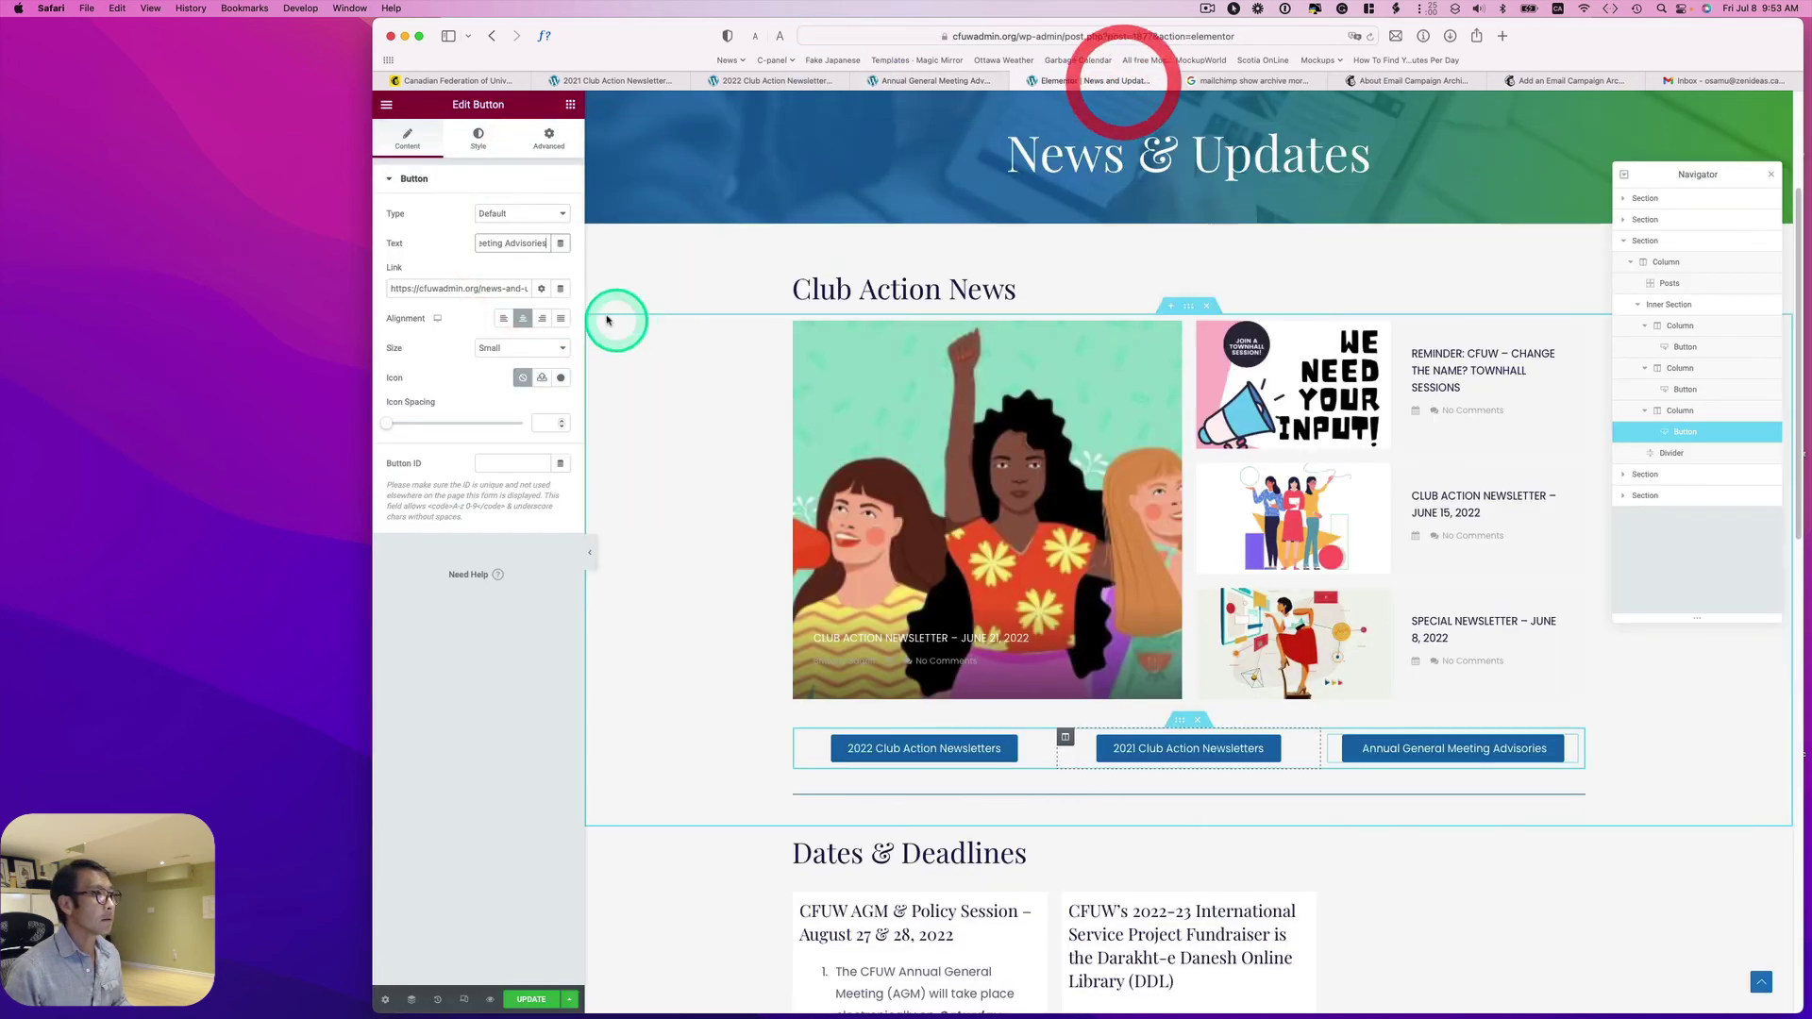
pyautogui.tripleClick(442, 288)
pyautogui.write('https://cfuwadmin.org/annual-general-meeting-advisories/')
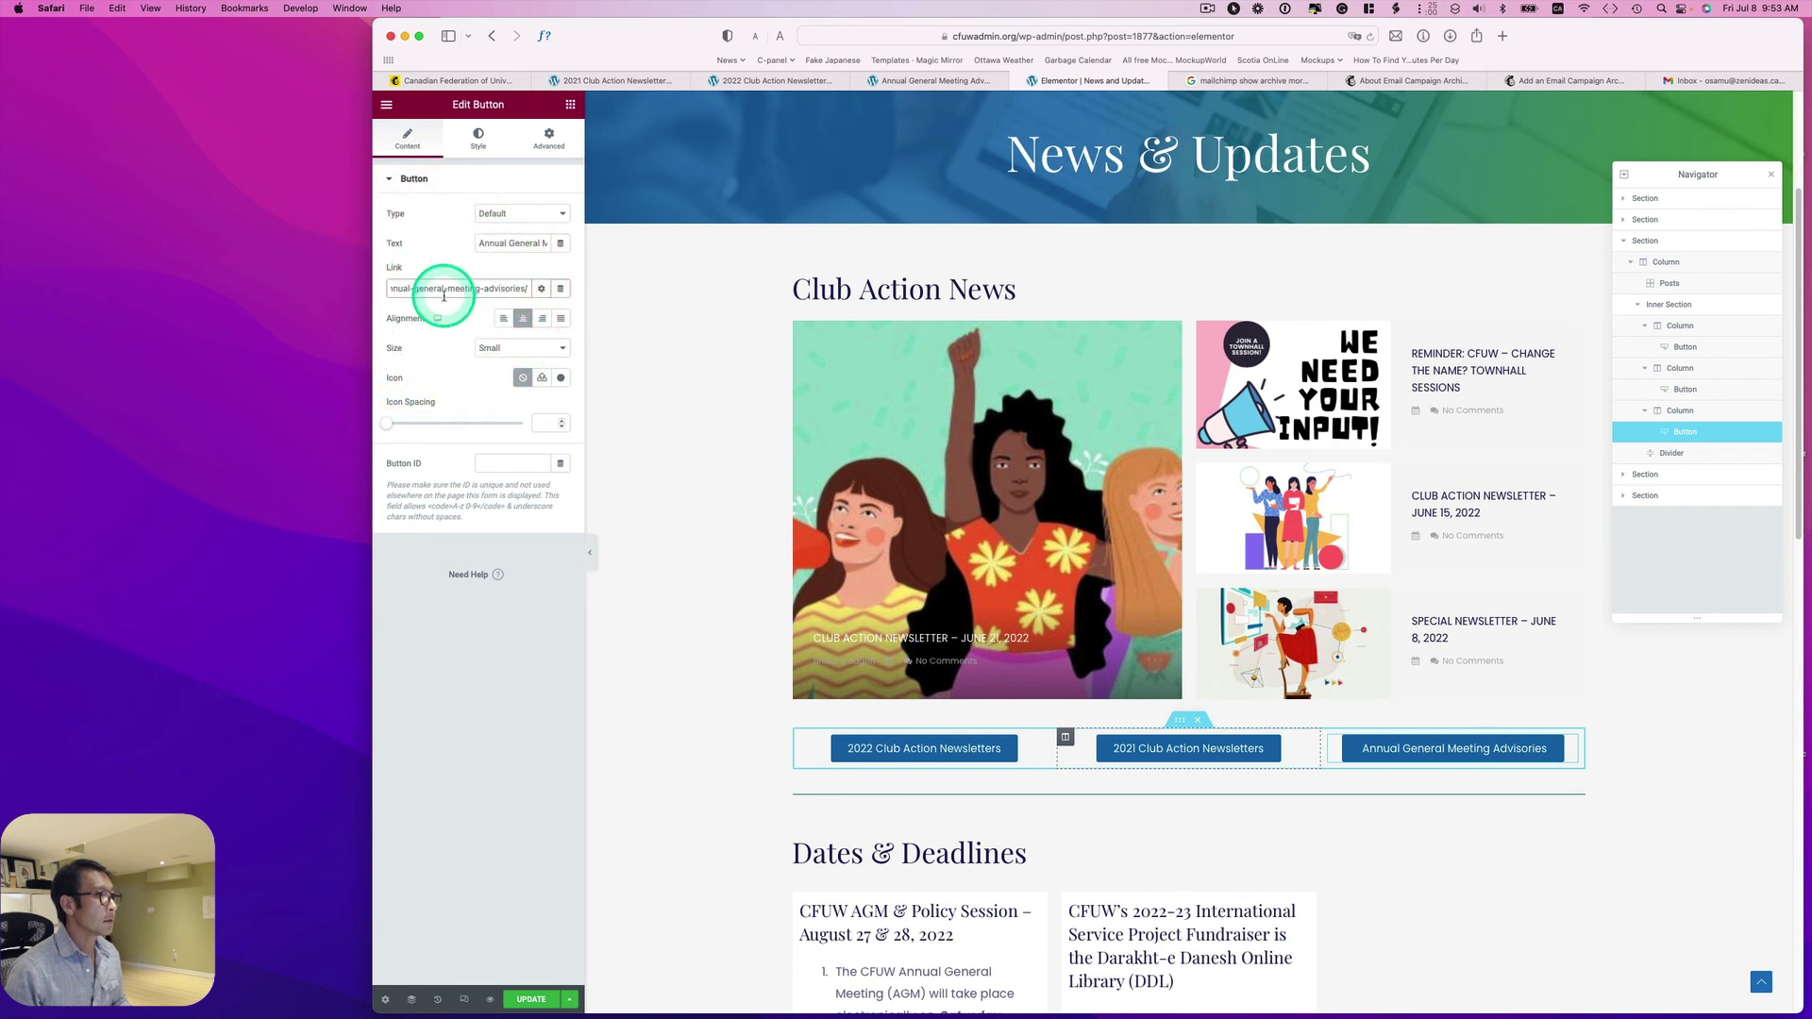
# - Save the page and set the 2022 button's link to open in a new window
pyautogui.click(531, 1001)
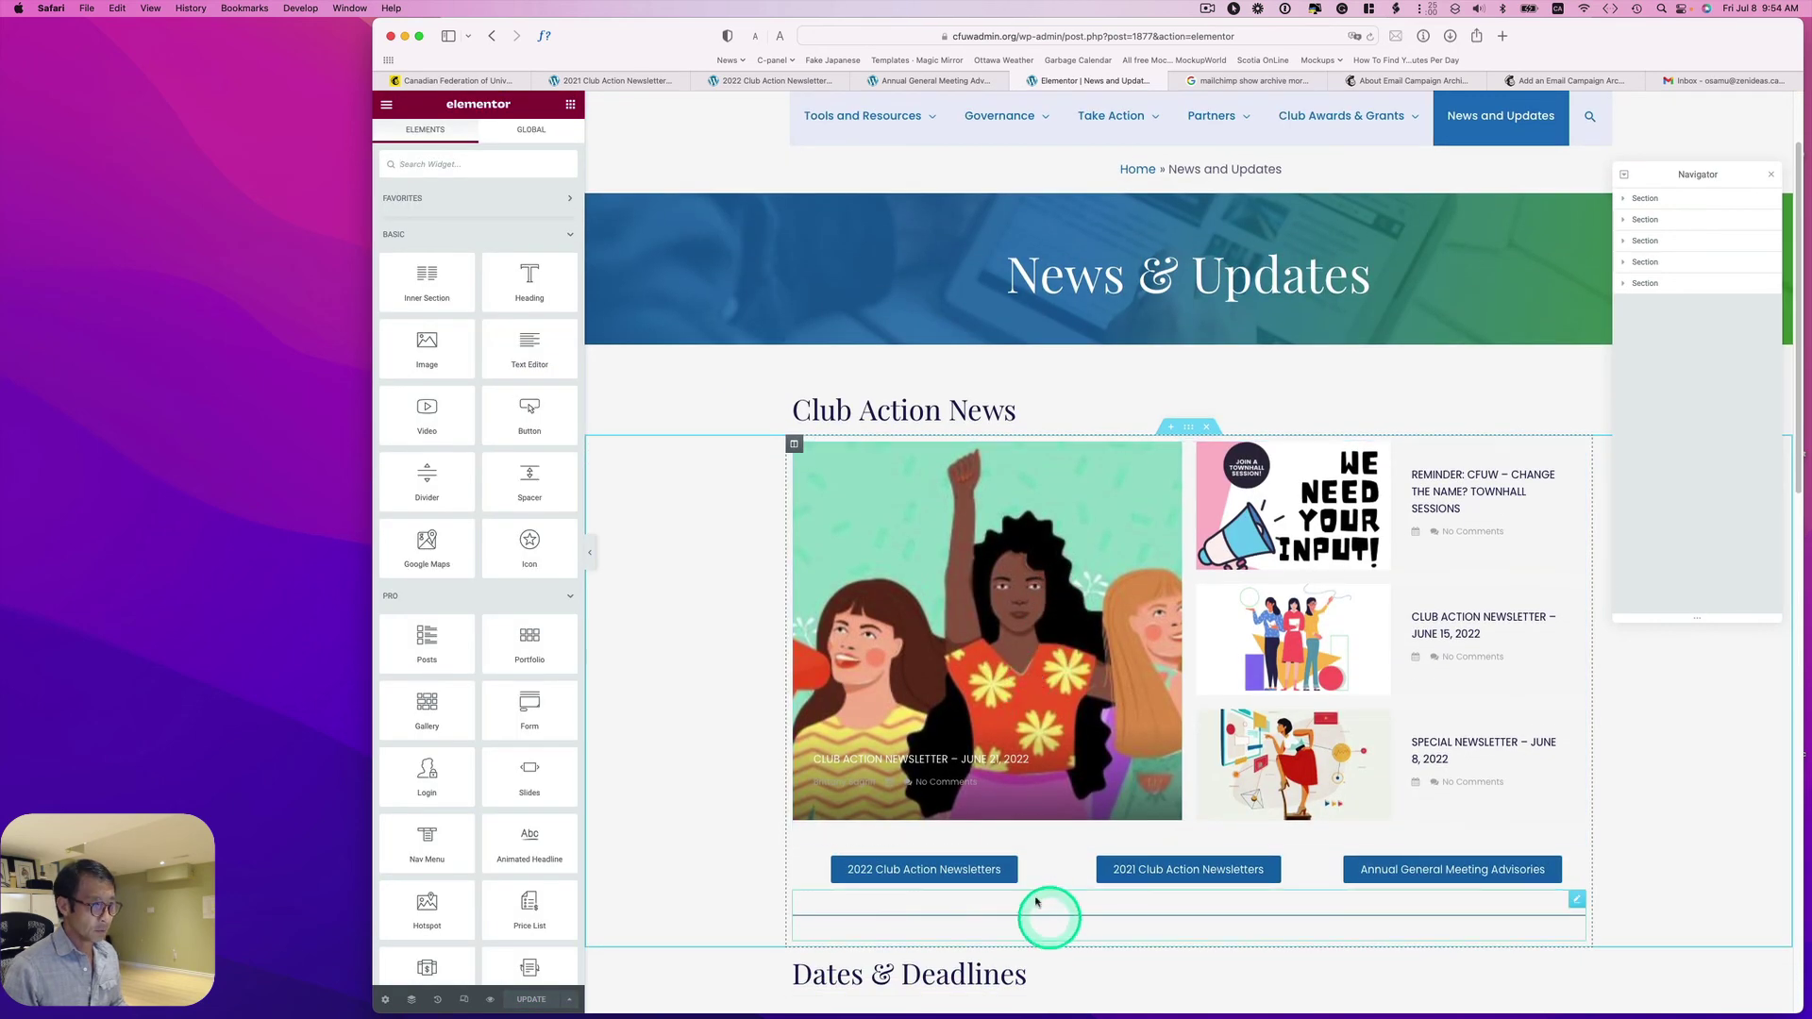
pyautogui.click(994, 873)
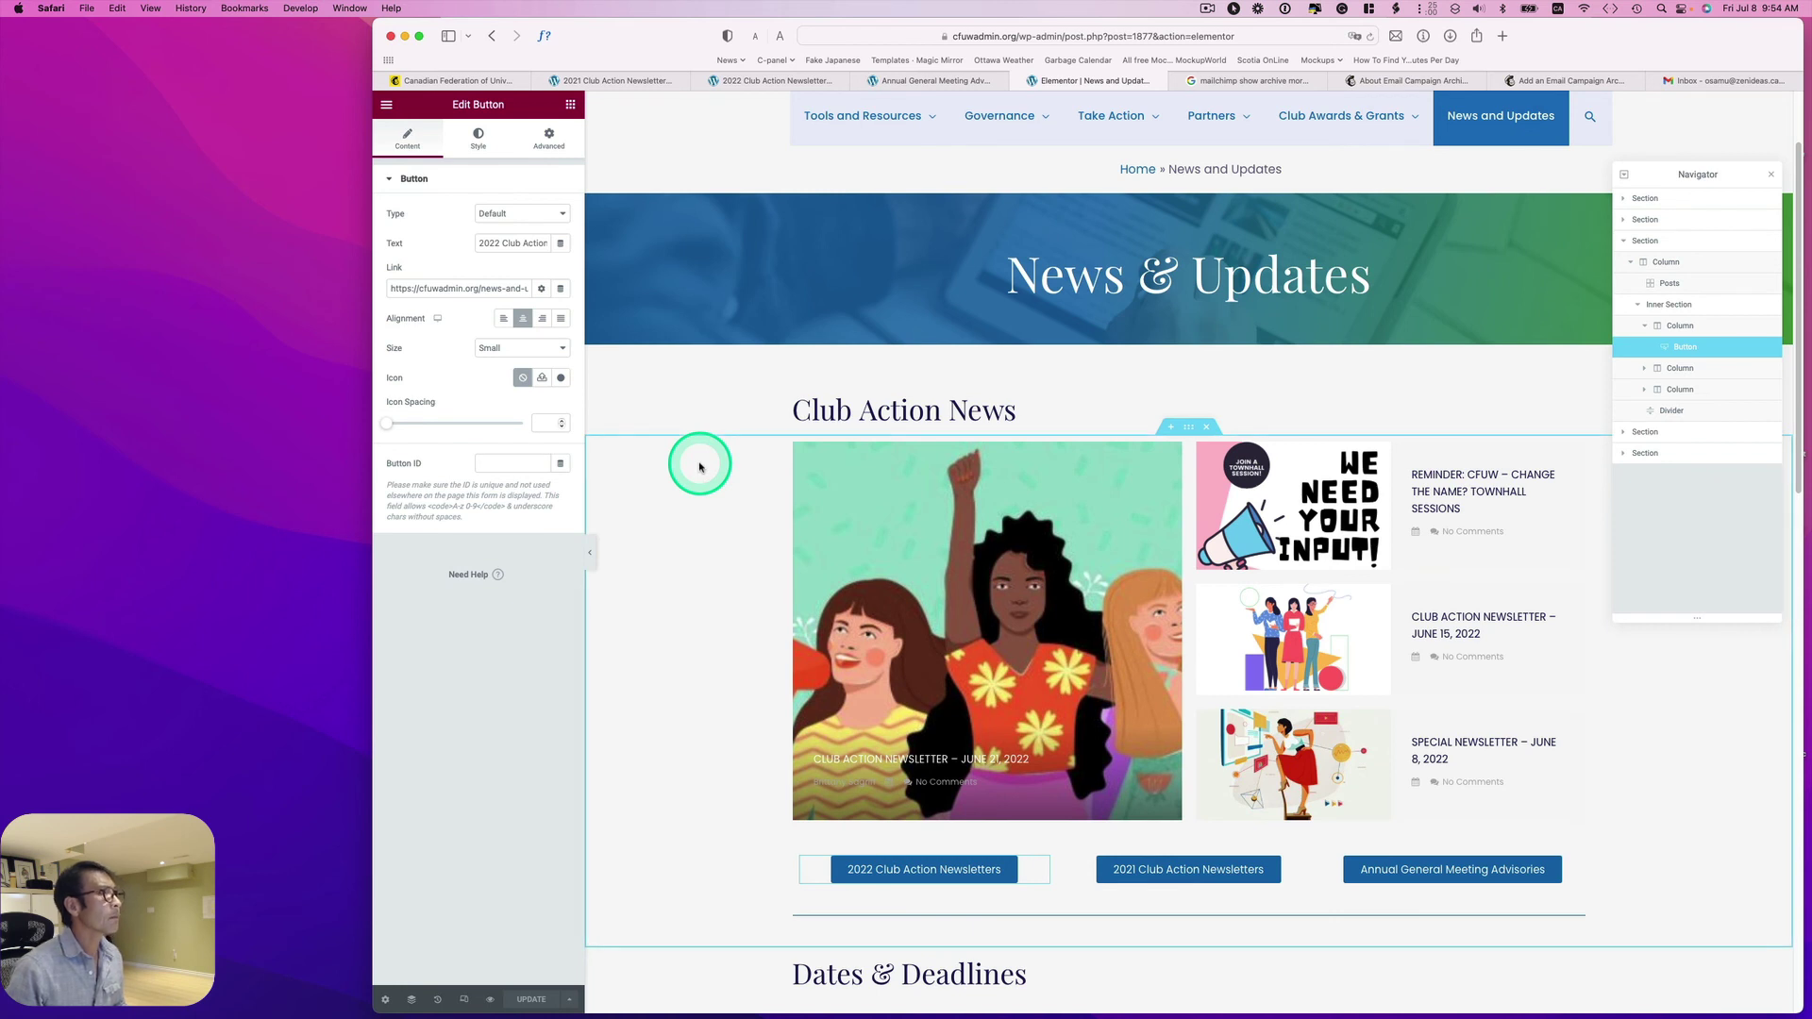
pyautogui.click(542, 290)
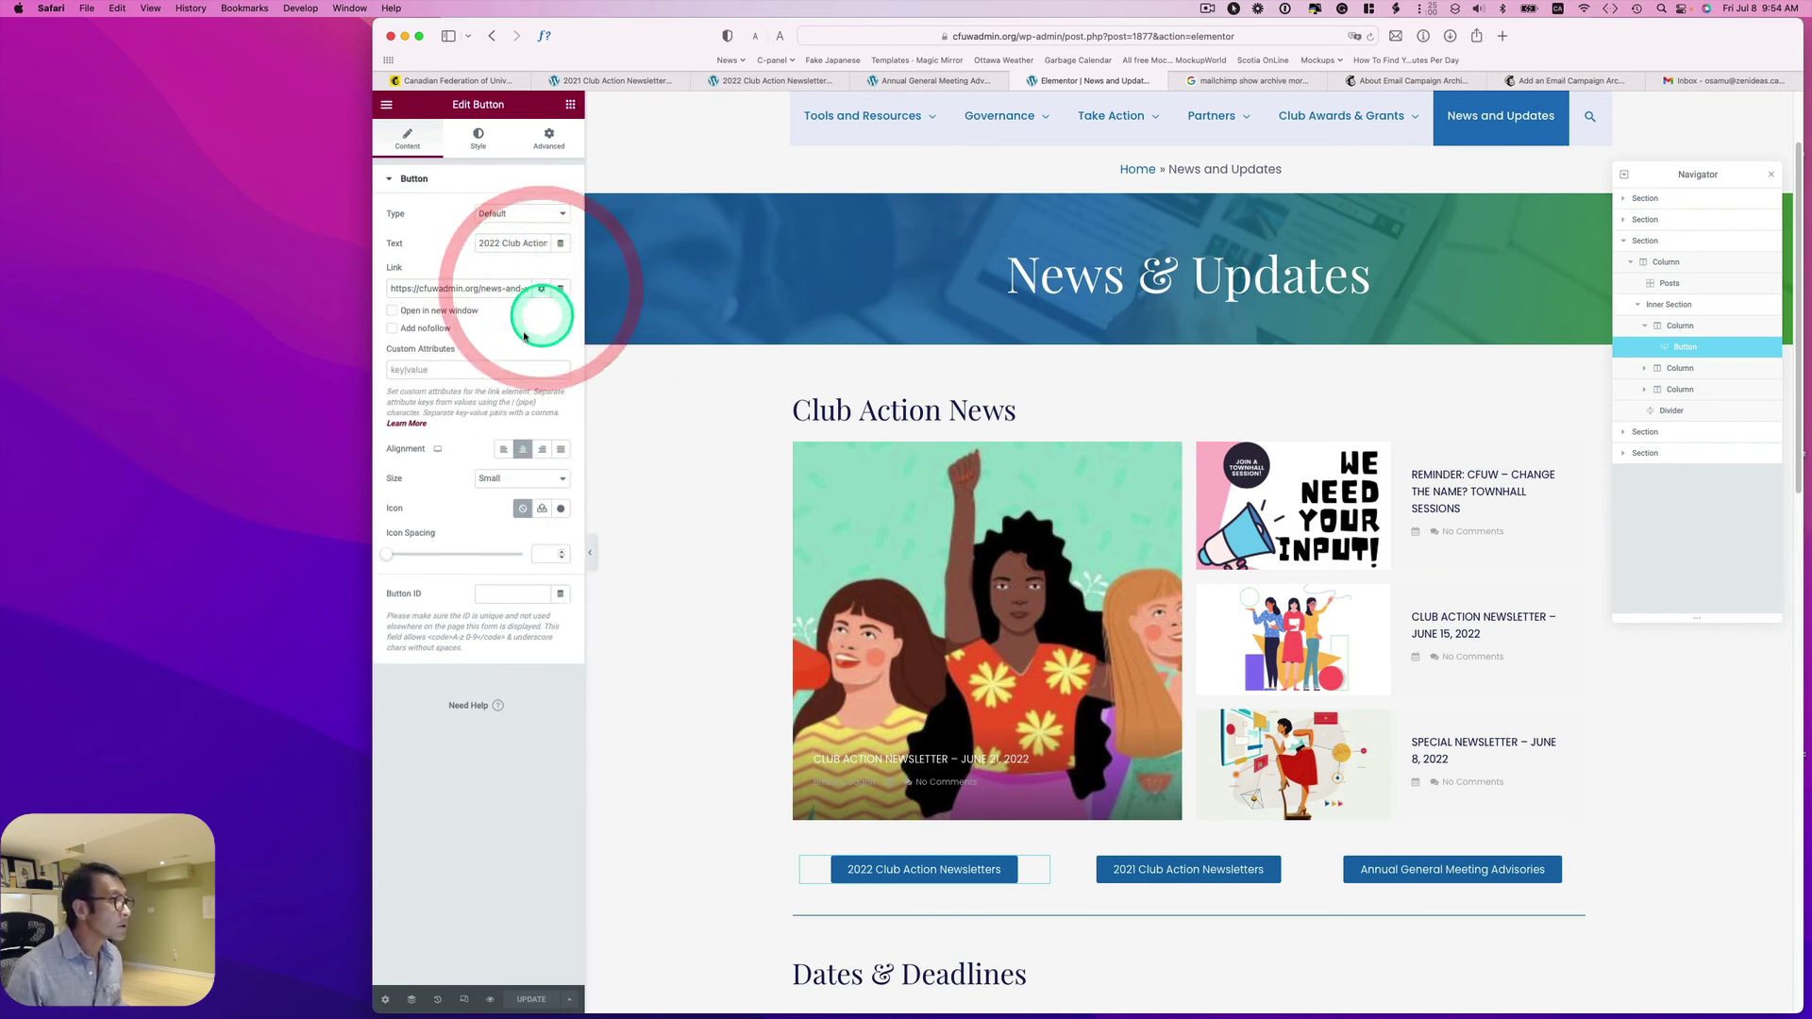
pyautogui.click(393, 312)
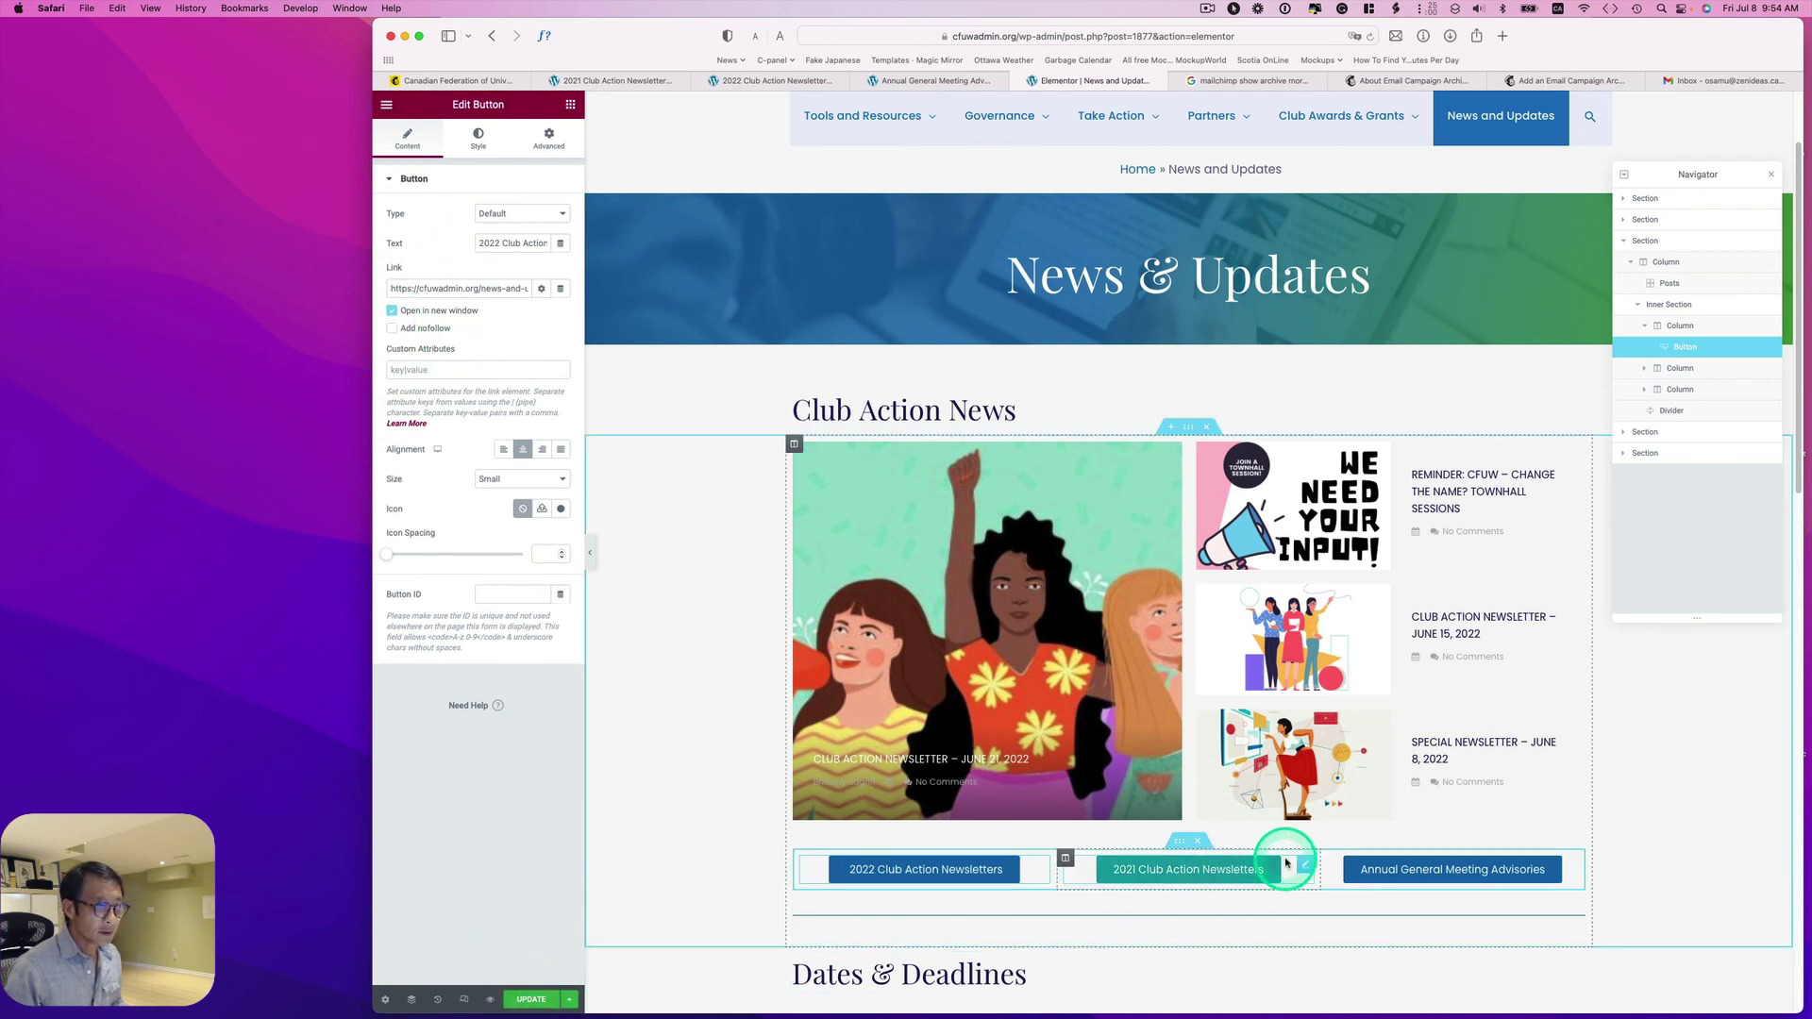
# - Set the 2021 and advisories buttons' links to open in a new window
pyautogui.click(1304, 864)
pyautogui.click(541, 289)
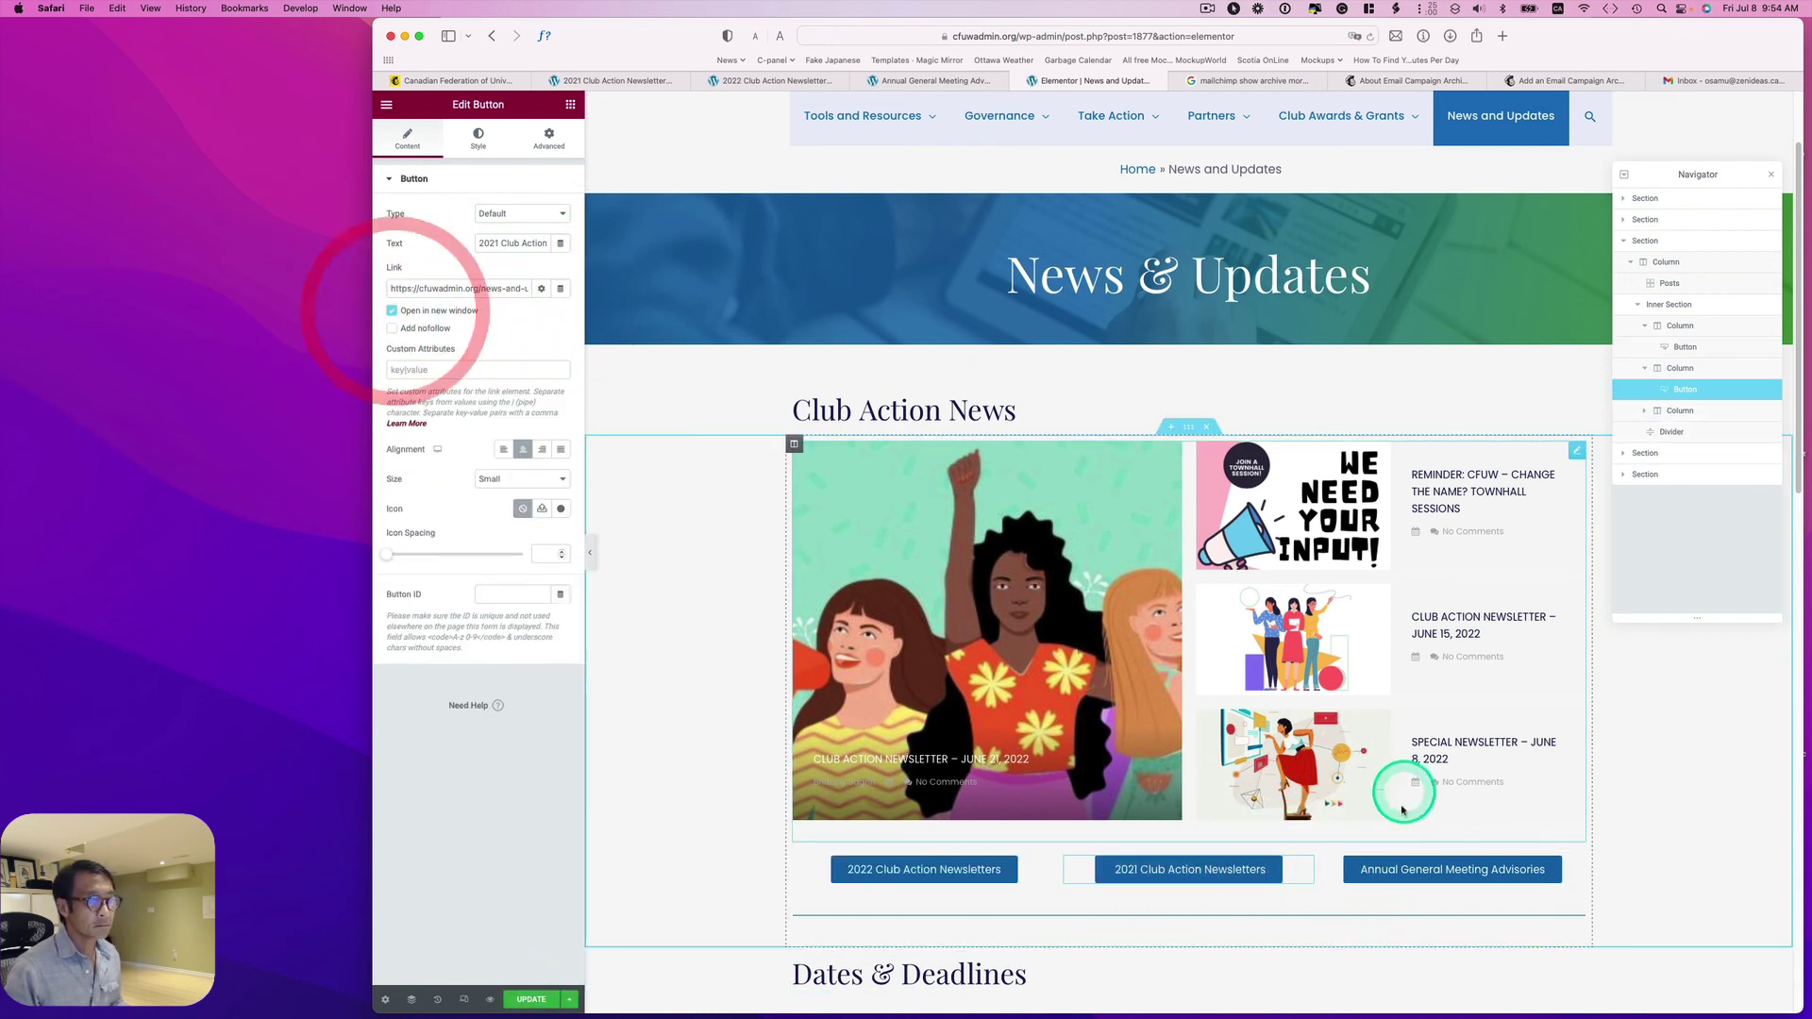
pyautogui.click(1407, 864)
pyautogui.click(541, 288)
pyautogui.click(393, 311)
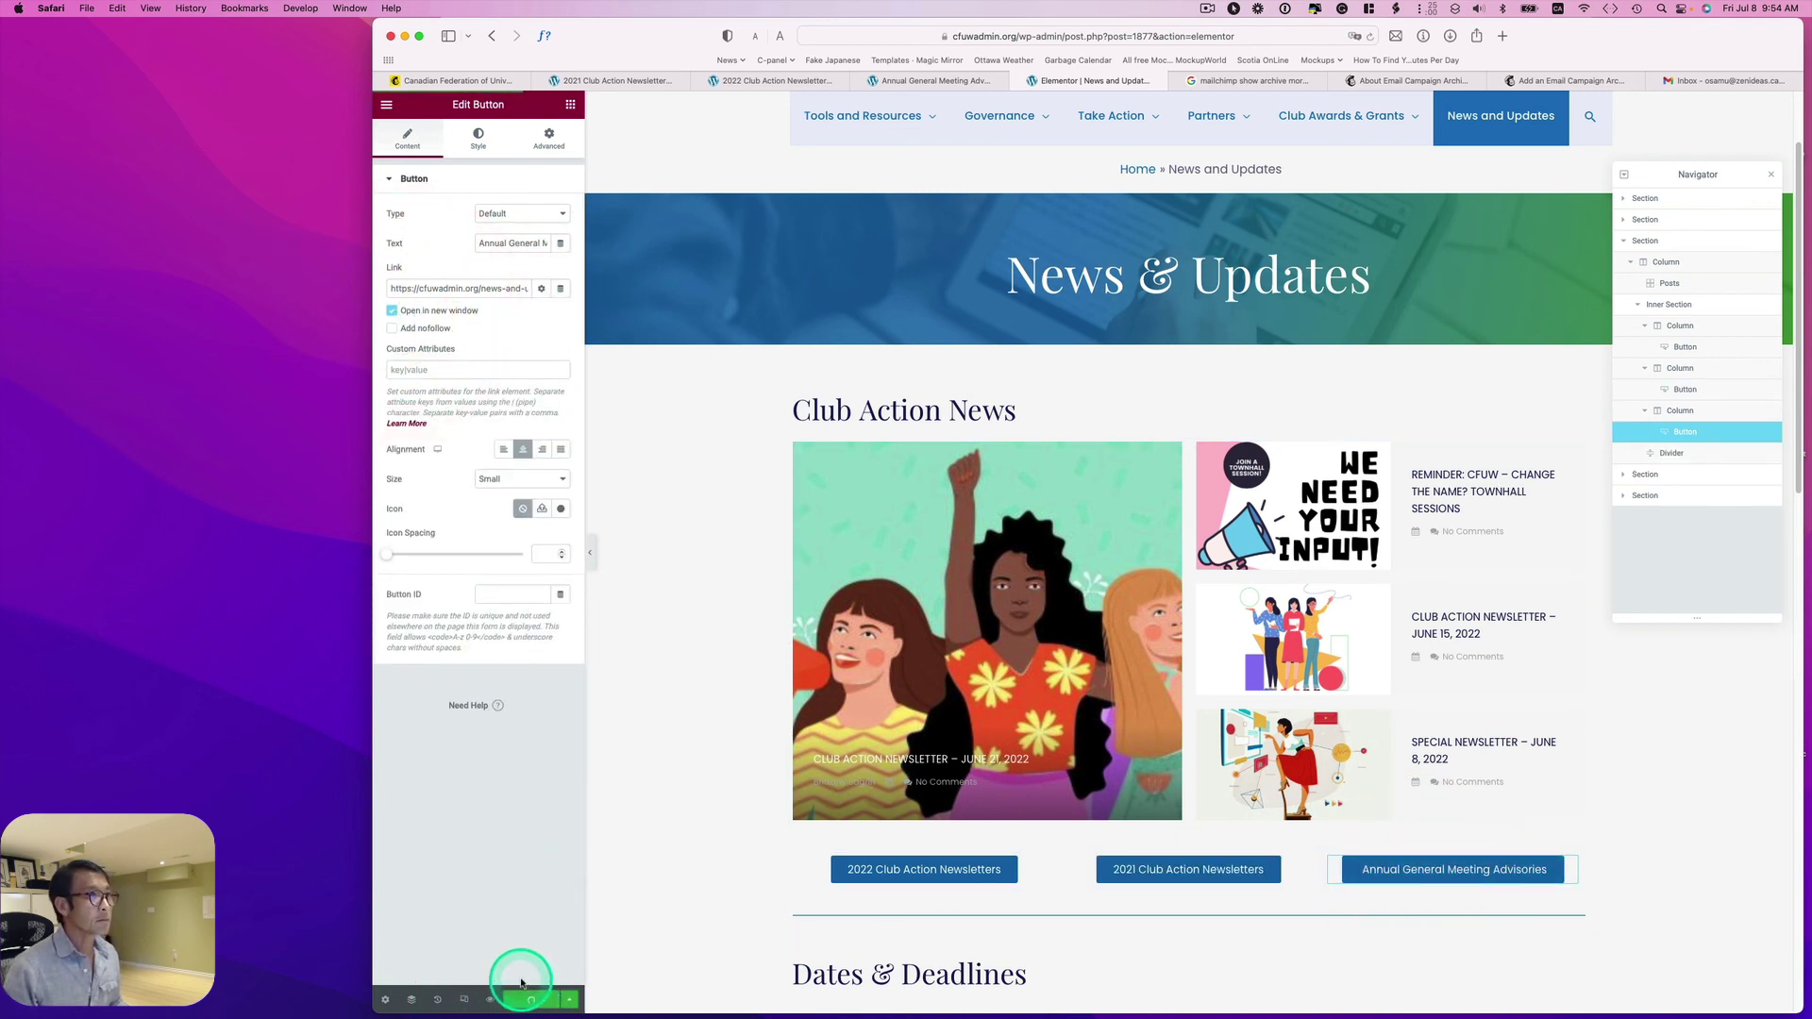
# - View the live News and Updates page, test the 2022 Club Action Newsletters button, and come back
pyautogui.click(387, 107)
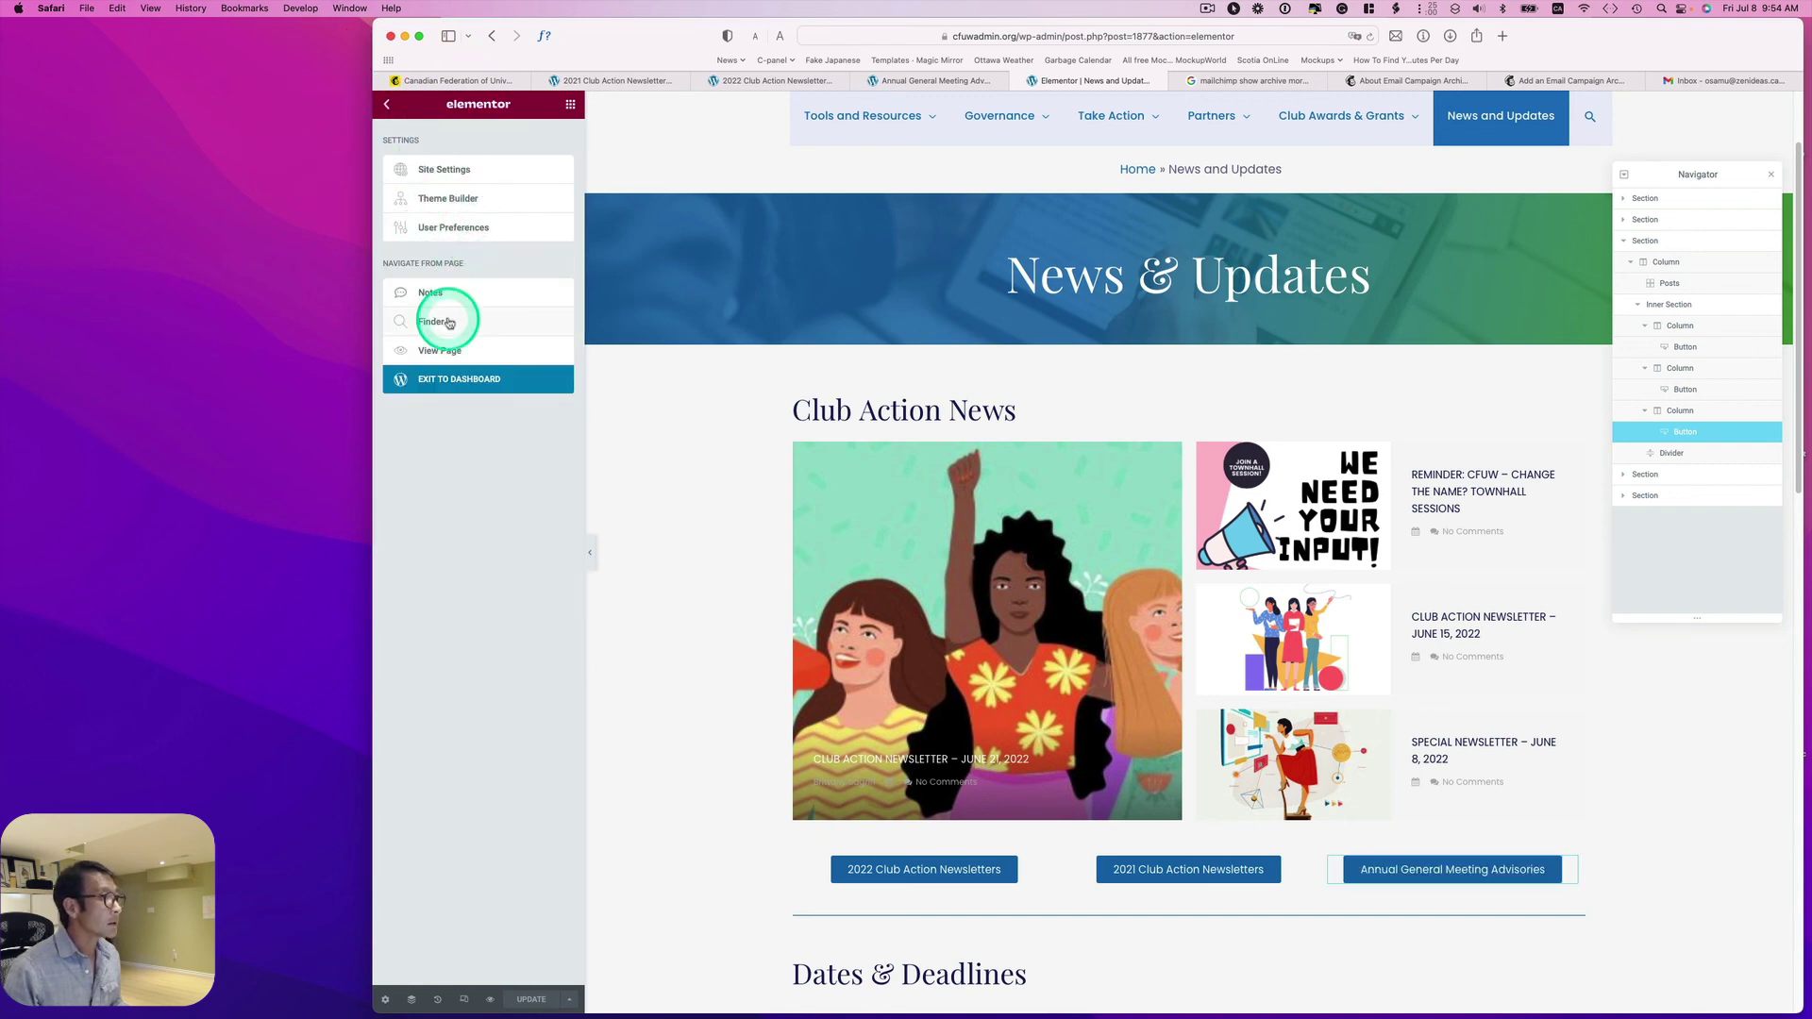
pyautogui.click(448, 352)
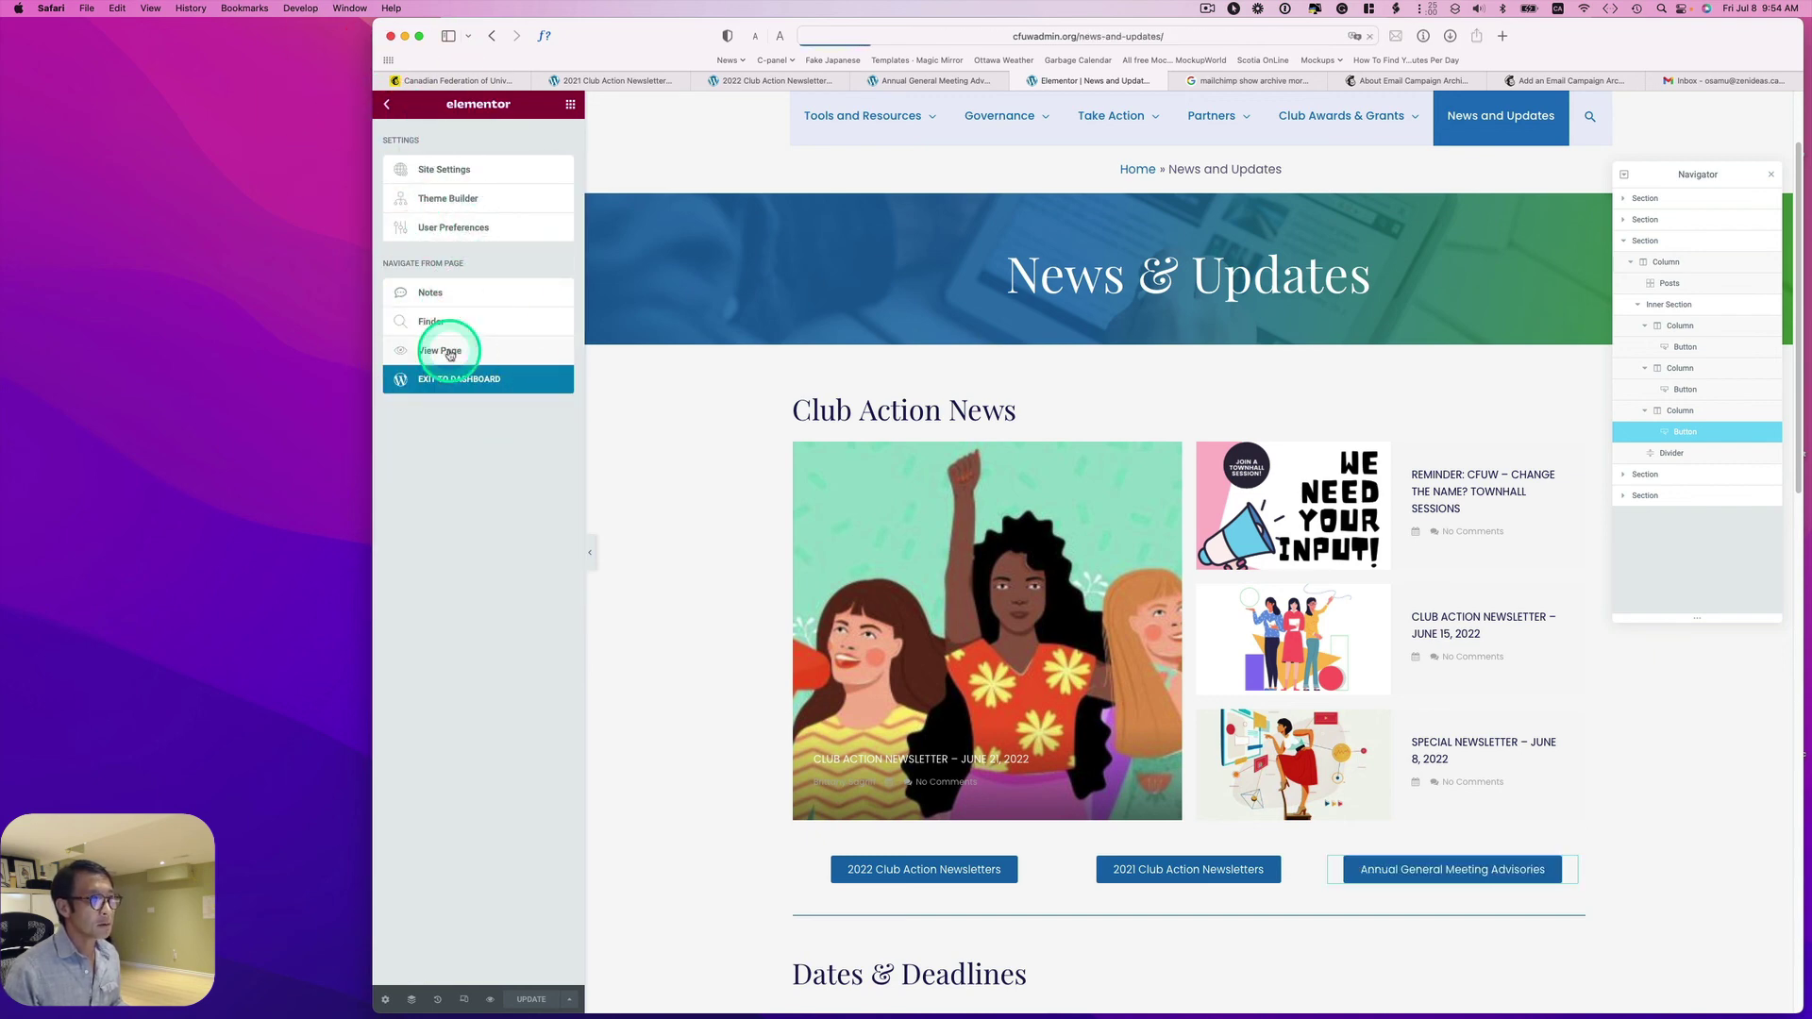
pyautogui.scroll(-5, 885, 661)
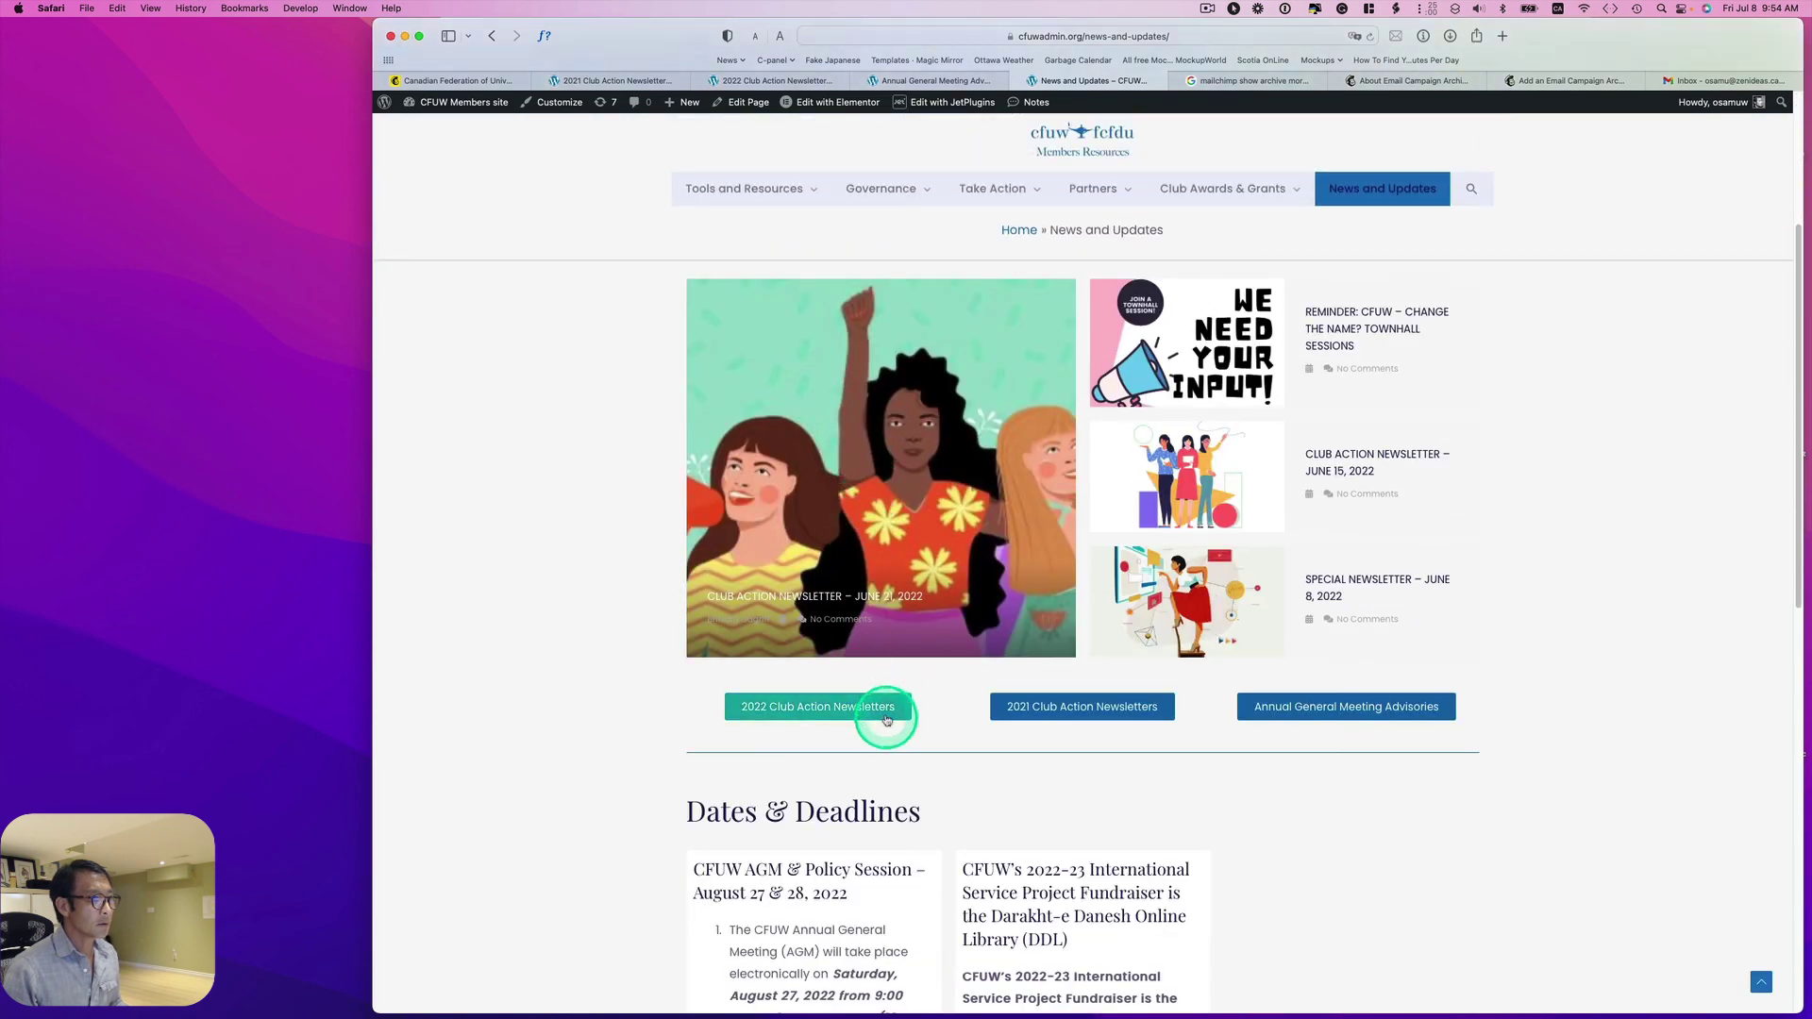
pyautogui.click(885, 714)
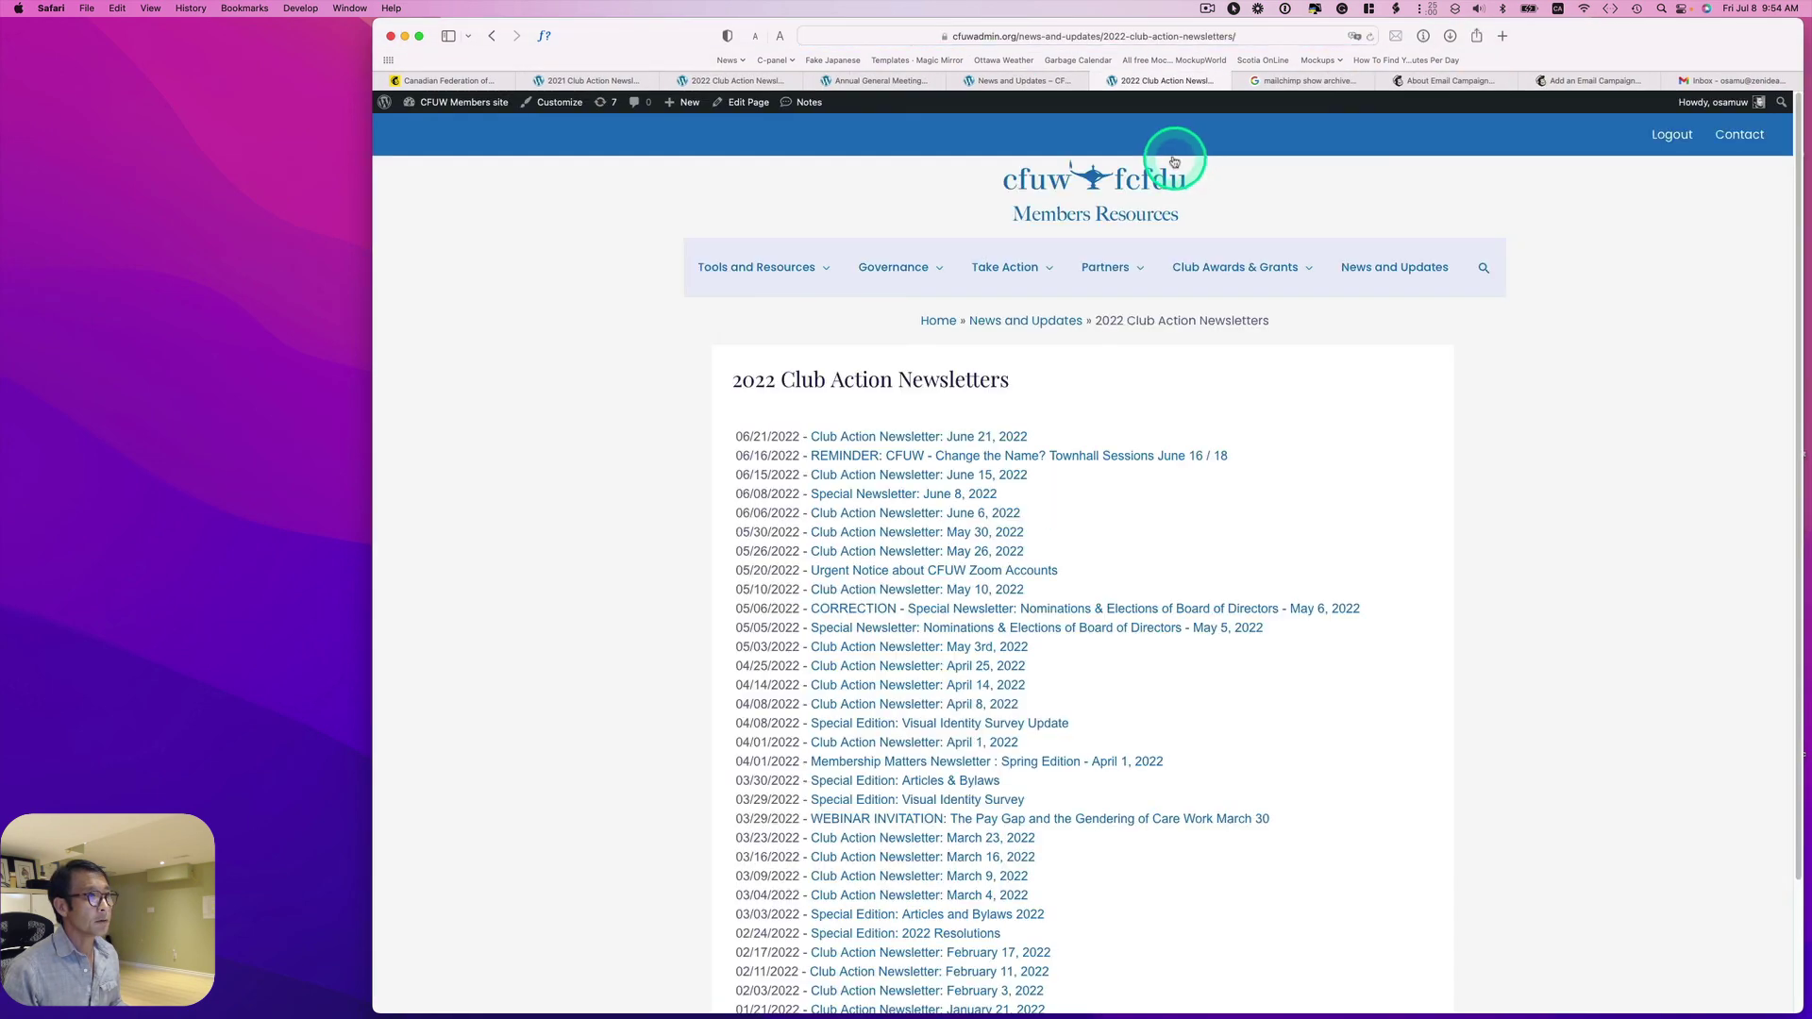
pyautogui.click(1073, 80)
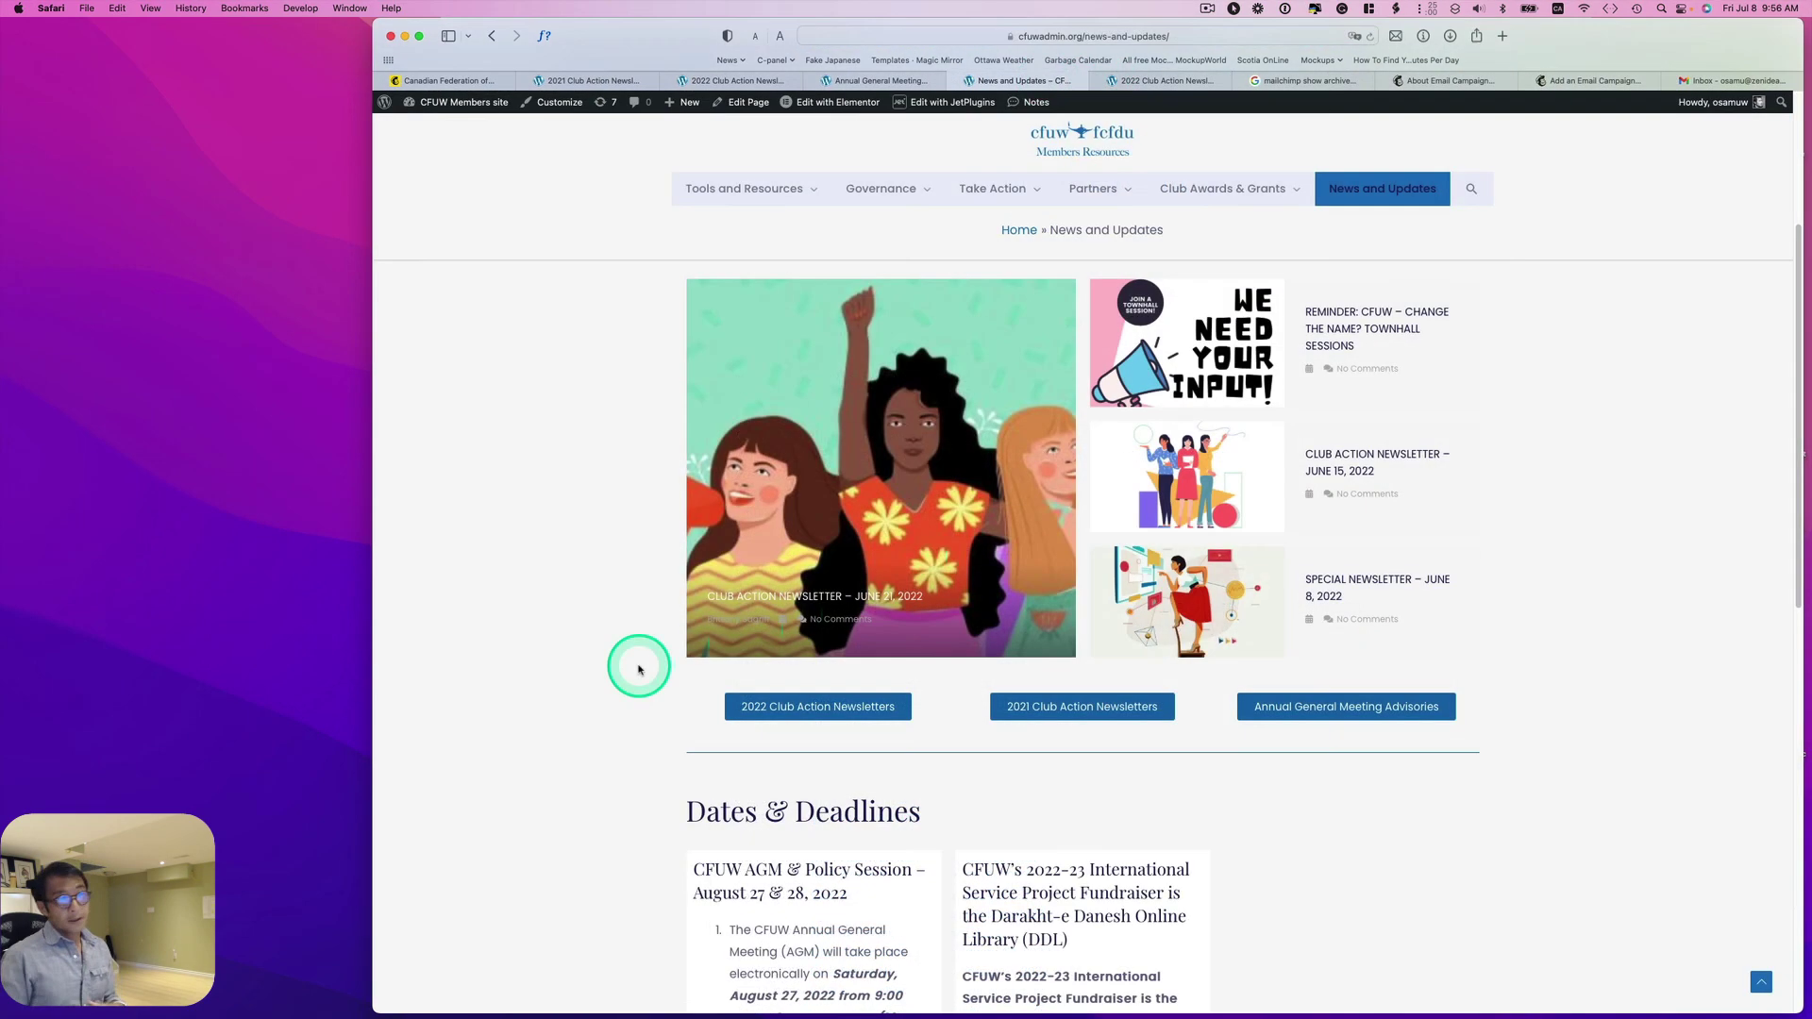